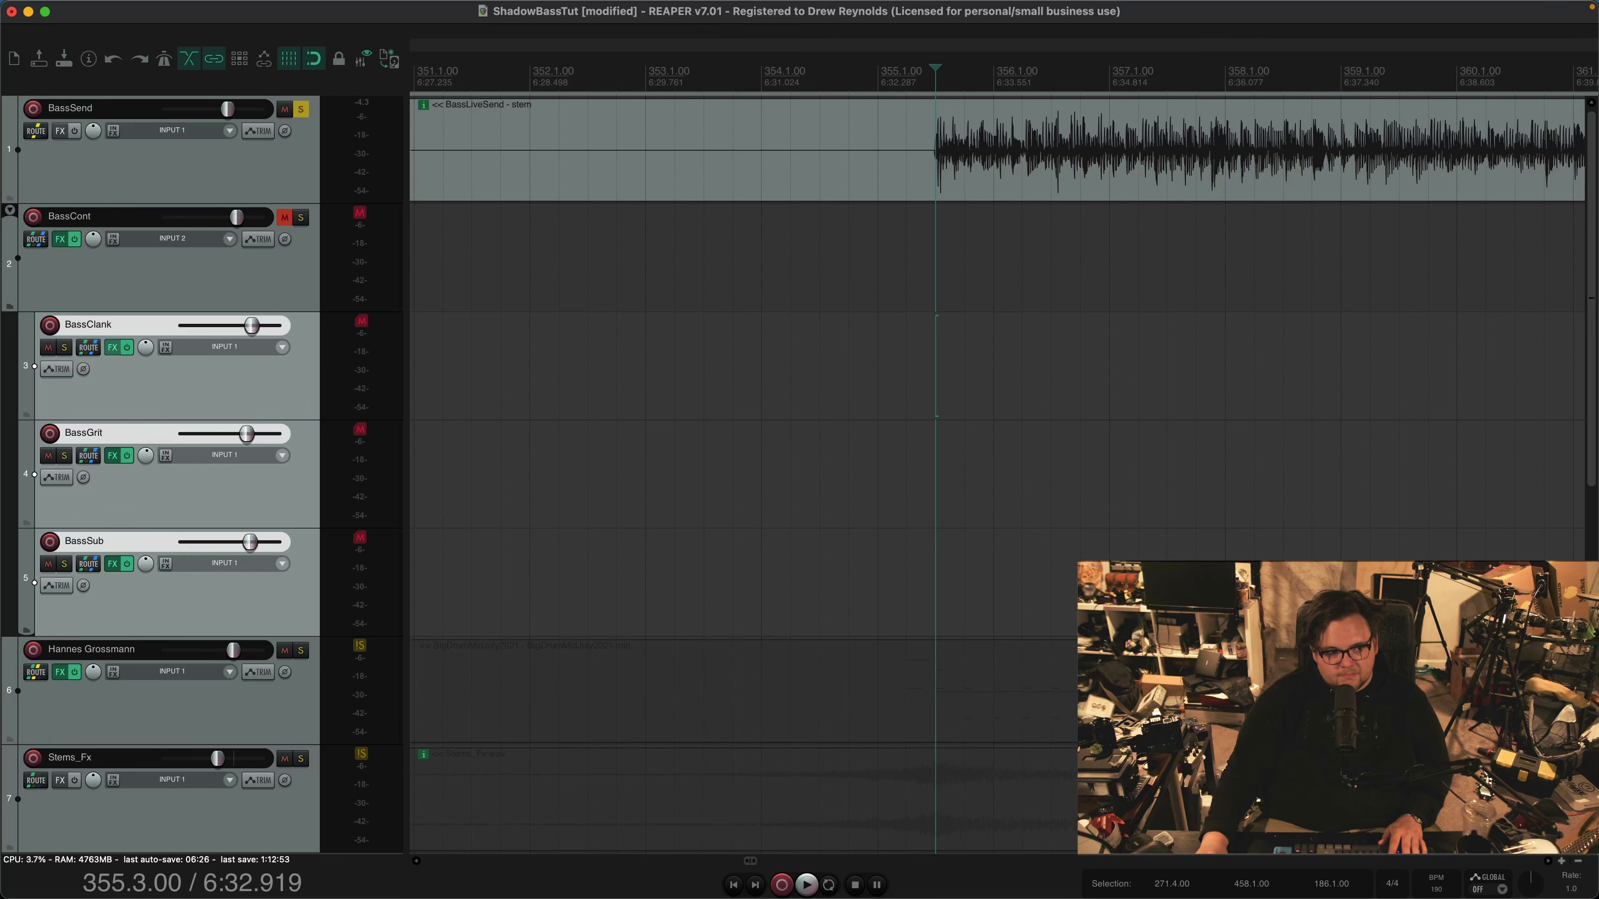
Bypass the effects on the BassCont, BassClank and BassGrit tracks and open the BassSub effects chain
click(74, 240)
click(112, 347)
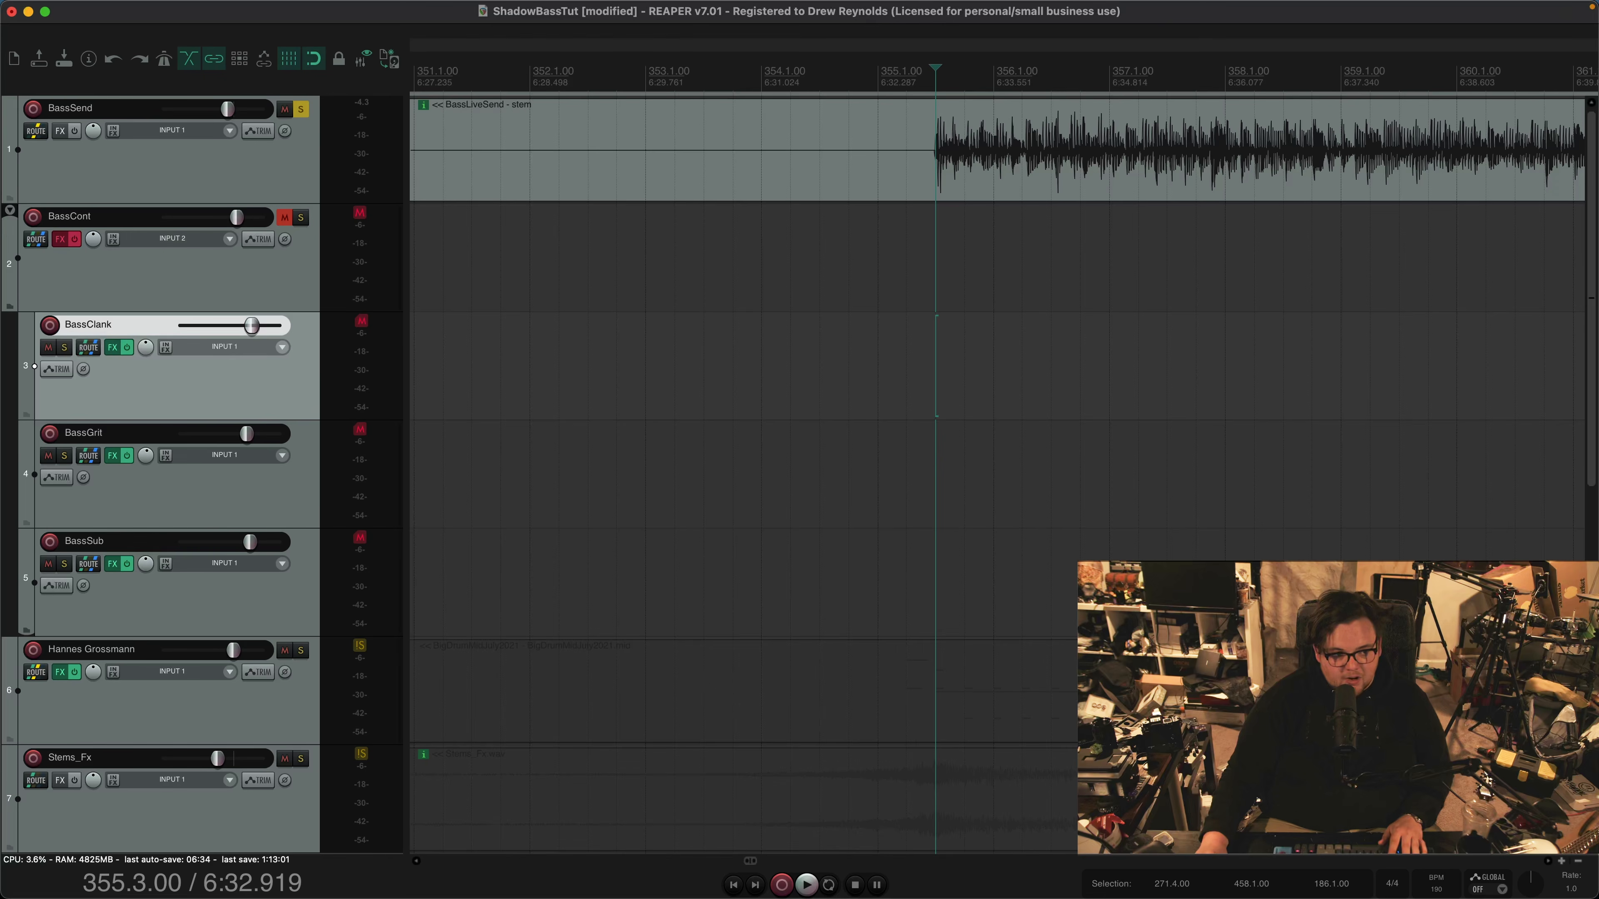
drag(127, 456, 127, 564)
click(135, 390)
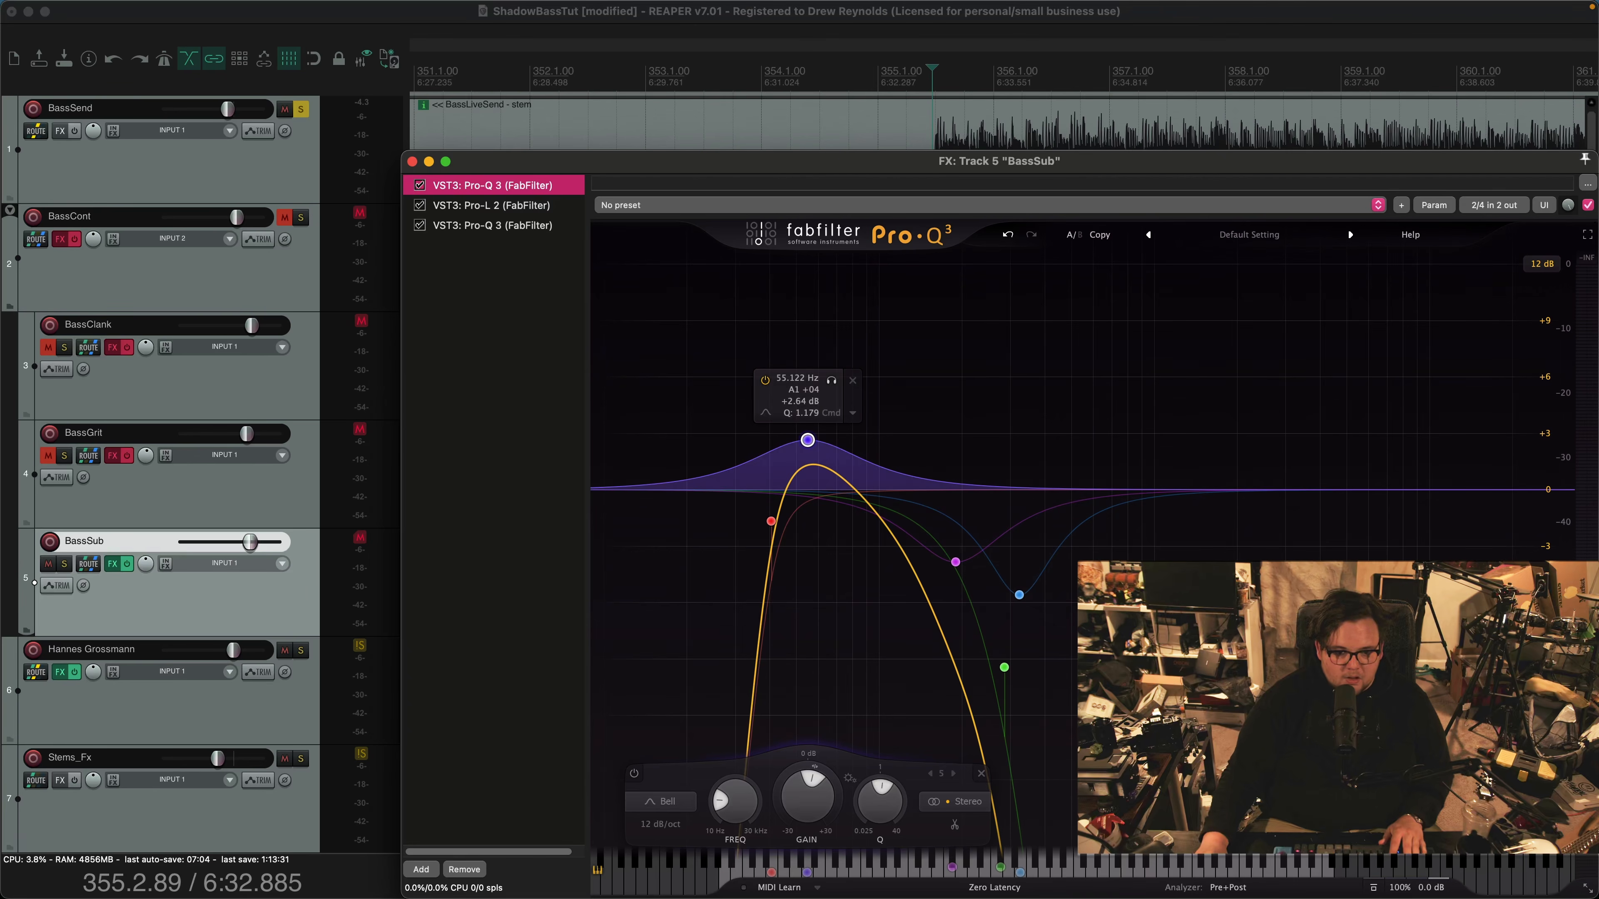
Set the play position just before the bass part begins and play BassSub with only its first Pro-Q 3 active
mouse_move(771, 521)
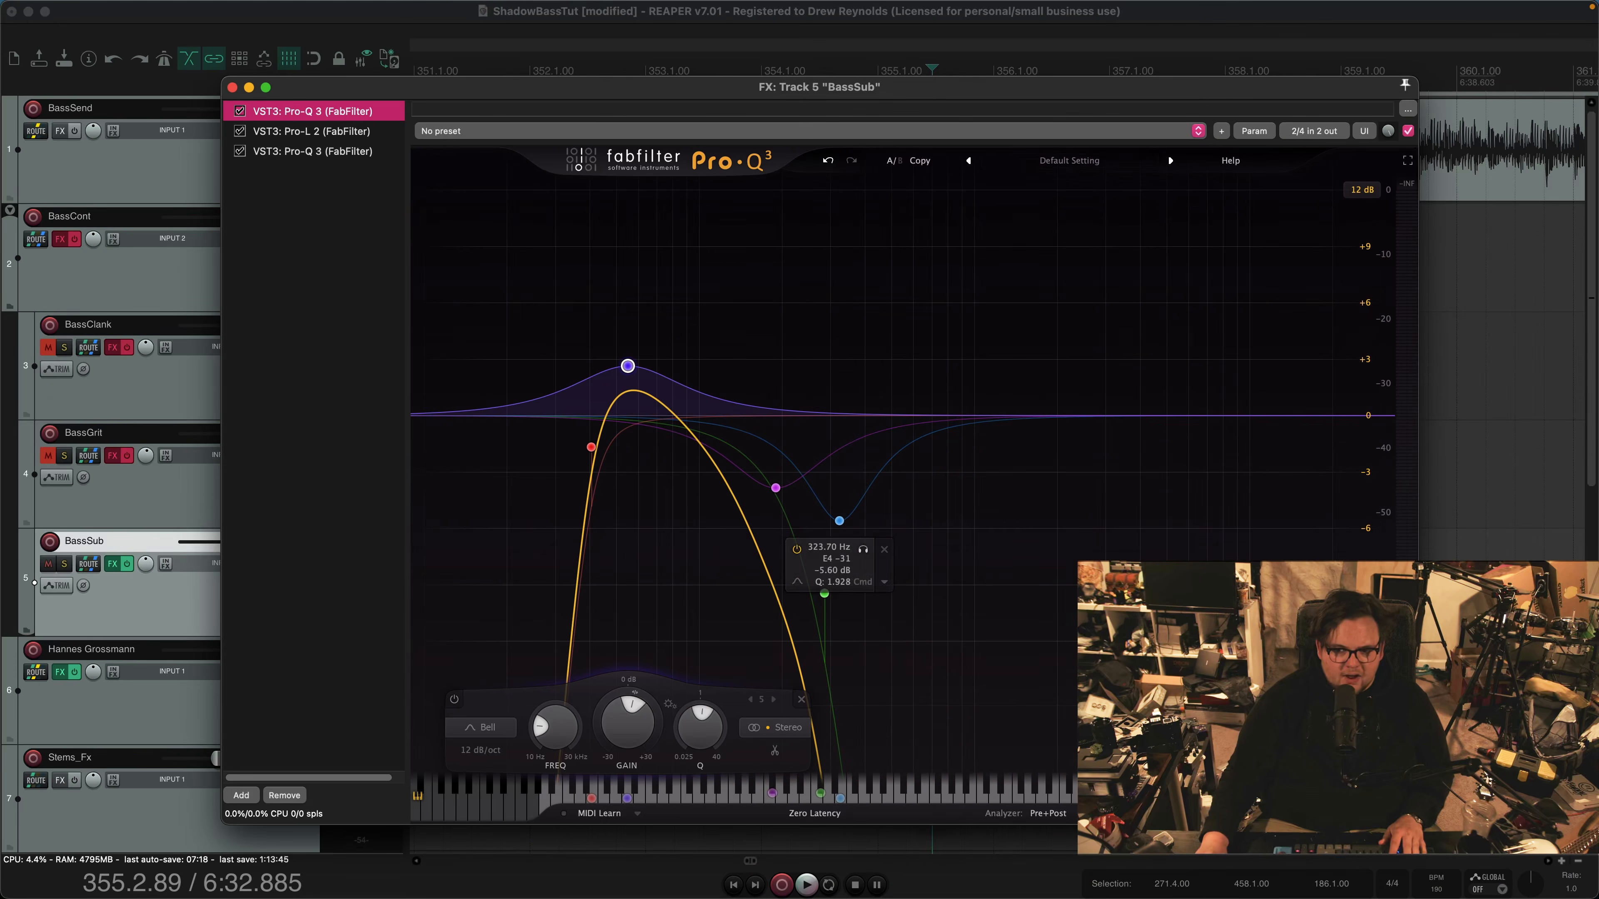
drag(831, 85, 792, 176)
mouse_move(737, 577)
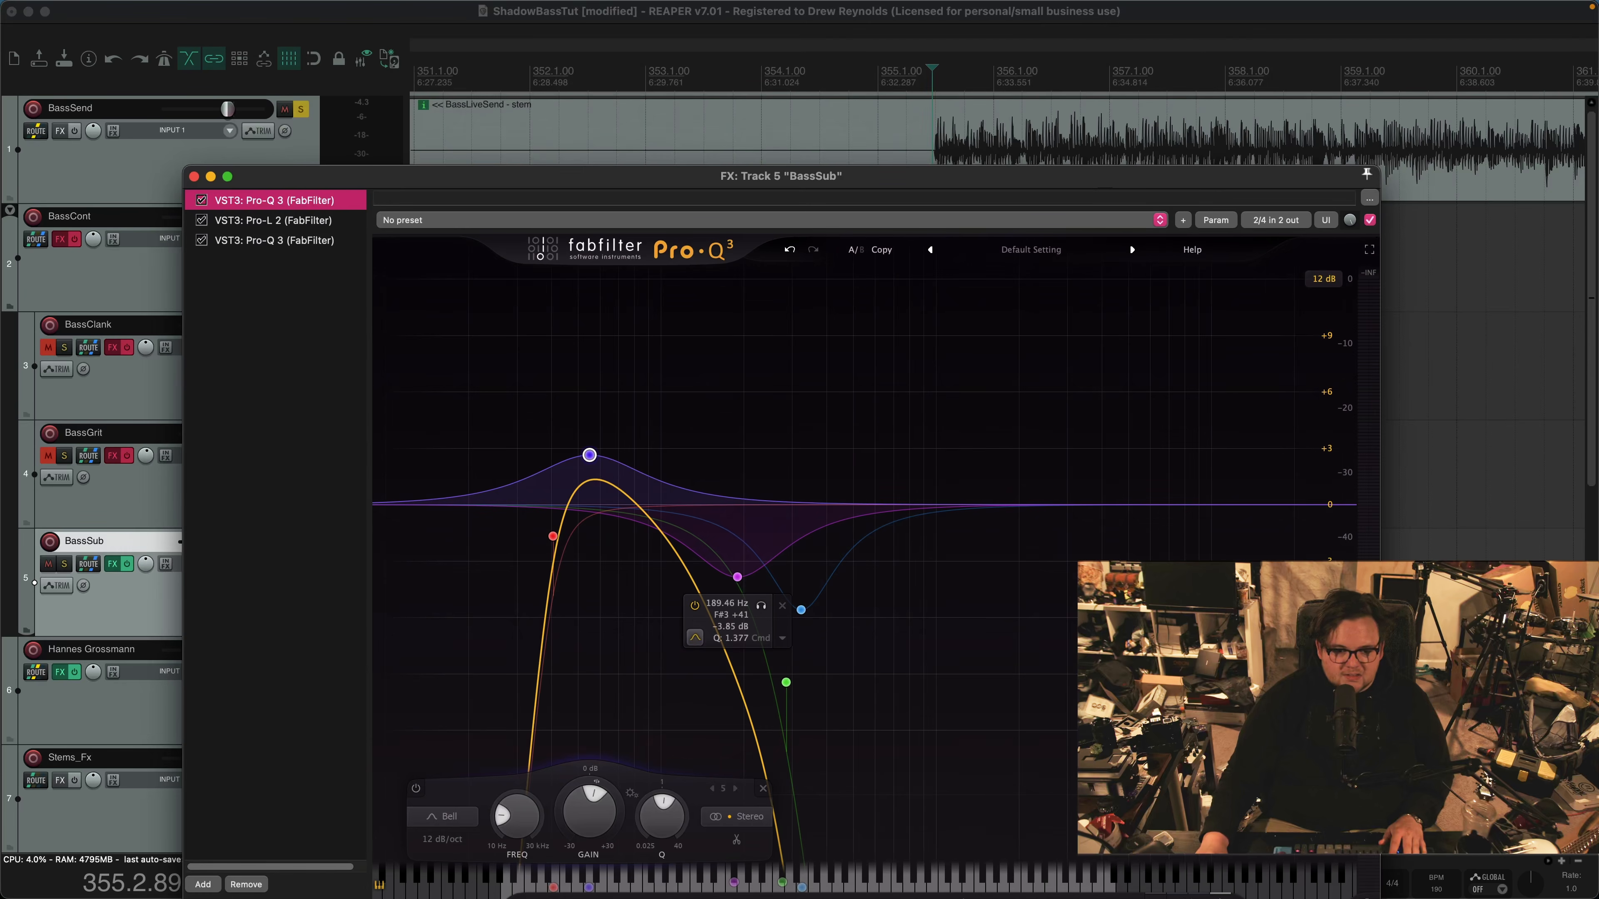
click(928, 77)
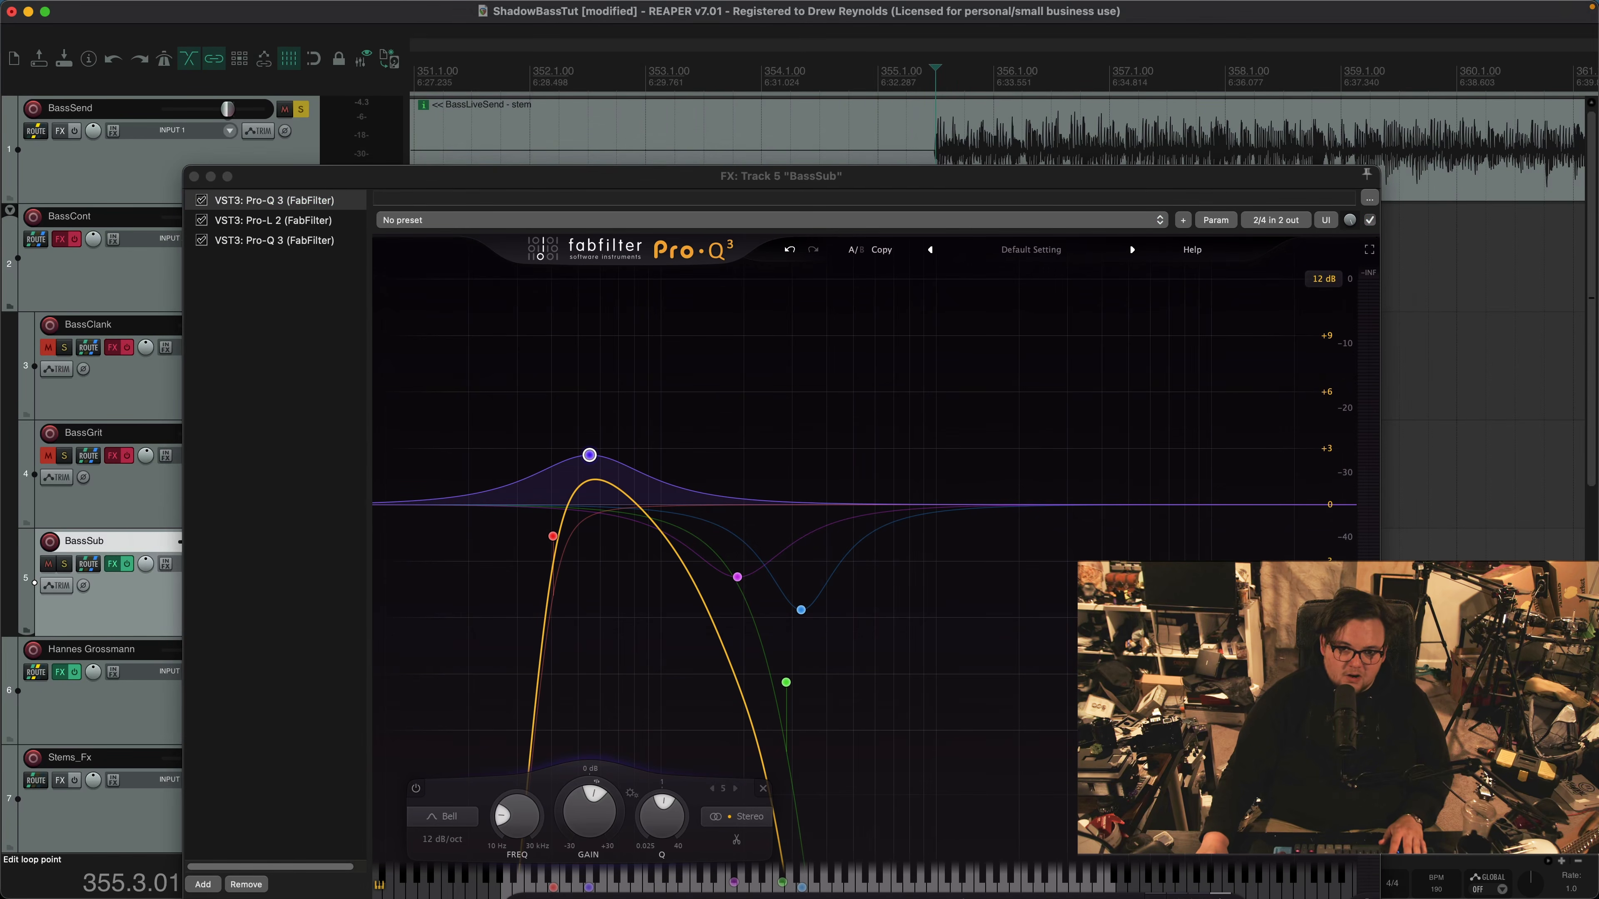
key(space)
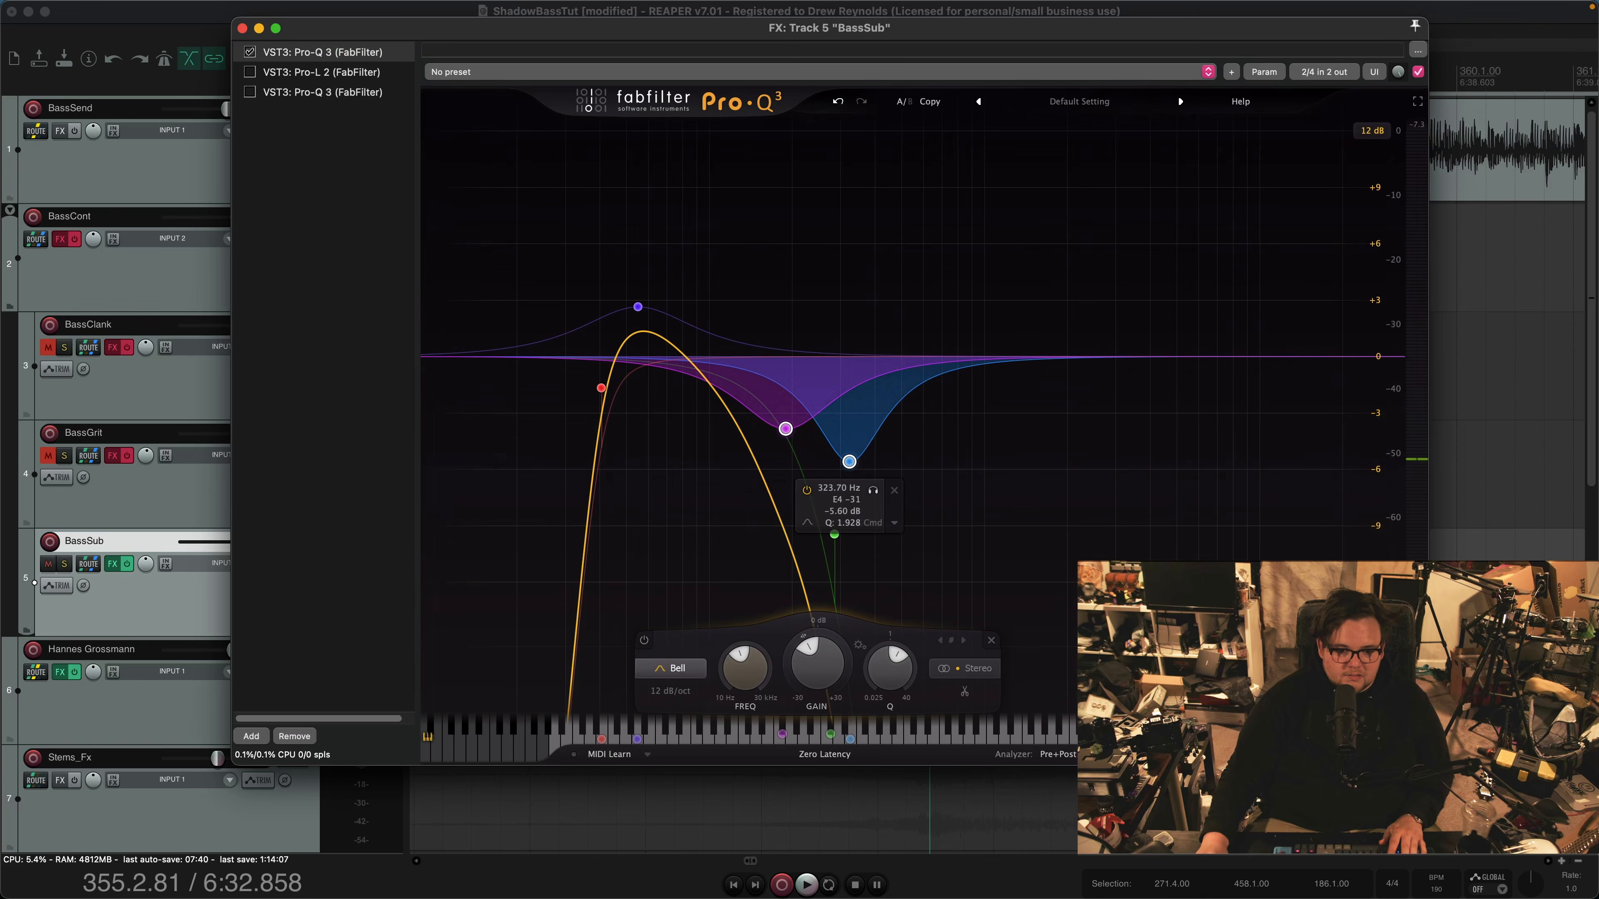
Compare the BassSub EQ during playback with its 189.46 Hz and 323.70 Hz cut bands bypassed and enabled
key(space)
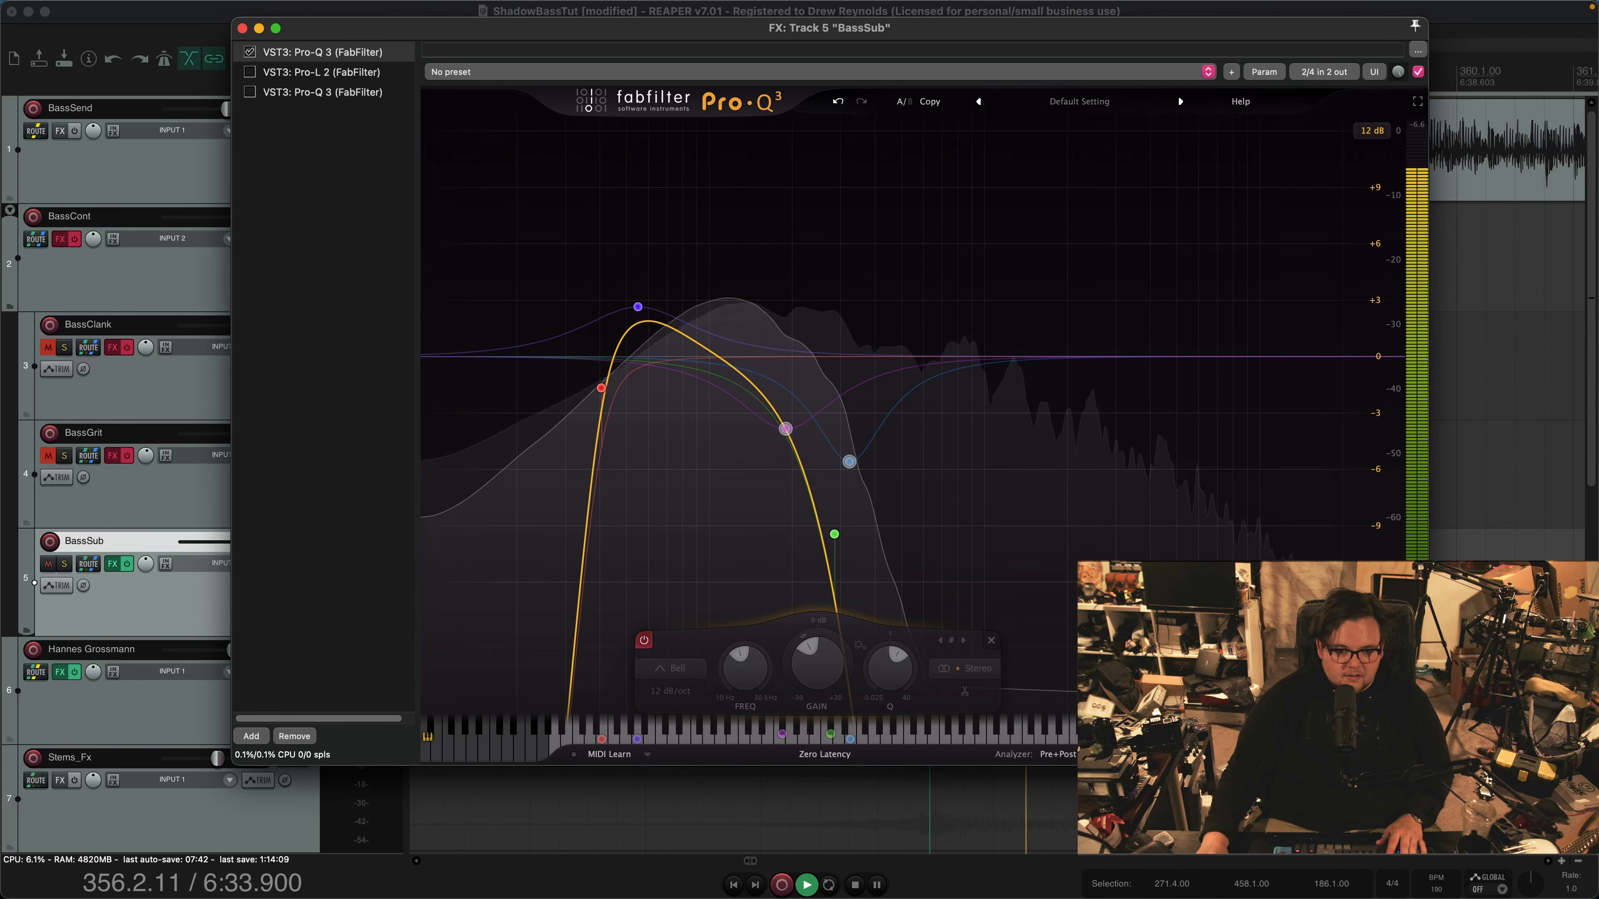
click(644, 641)
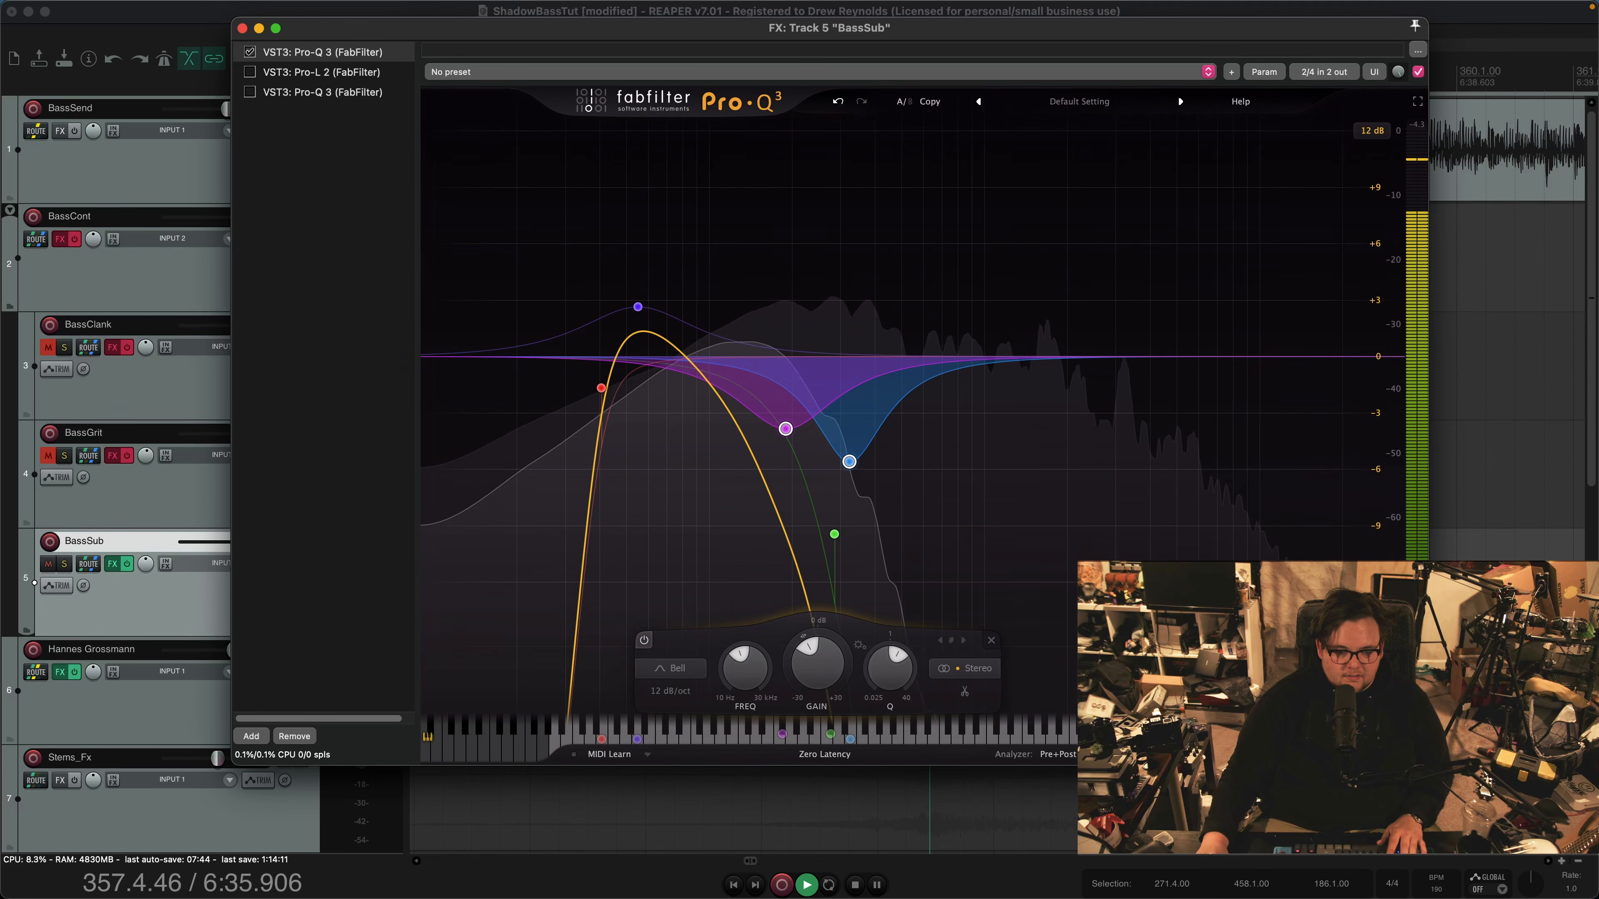
click(645, 640)
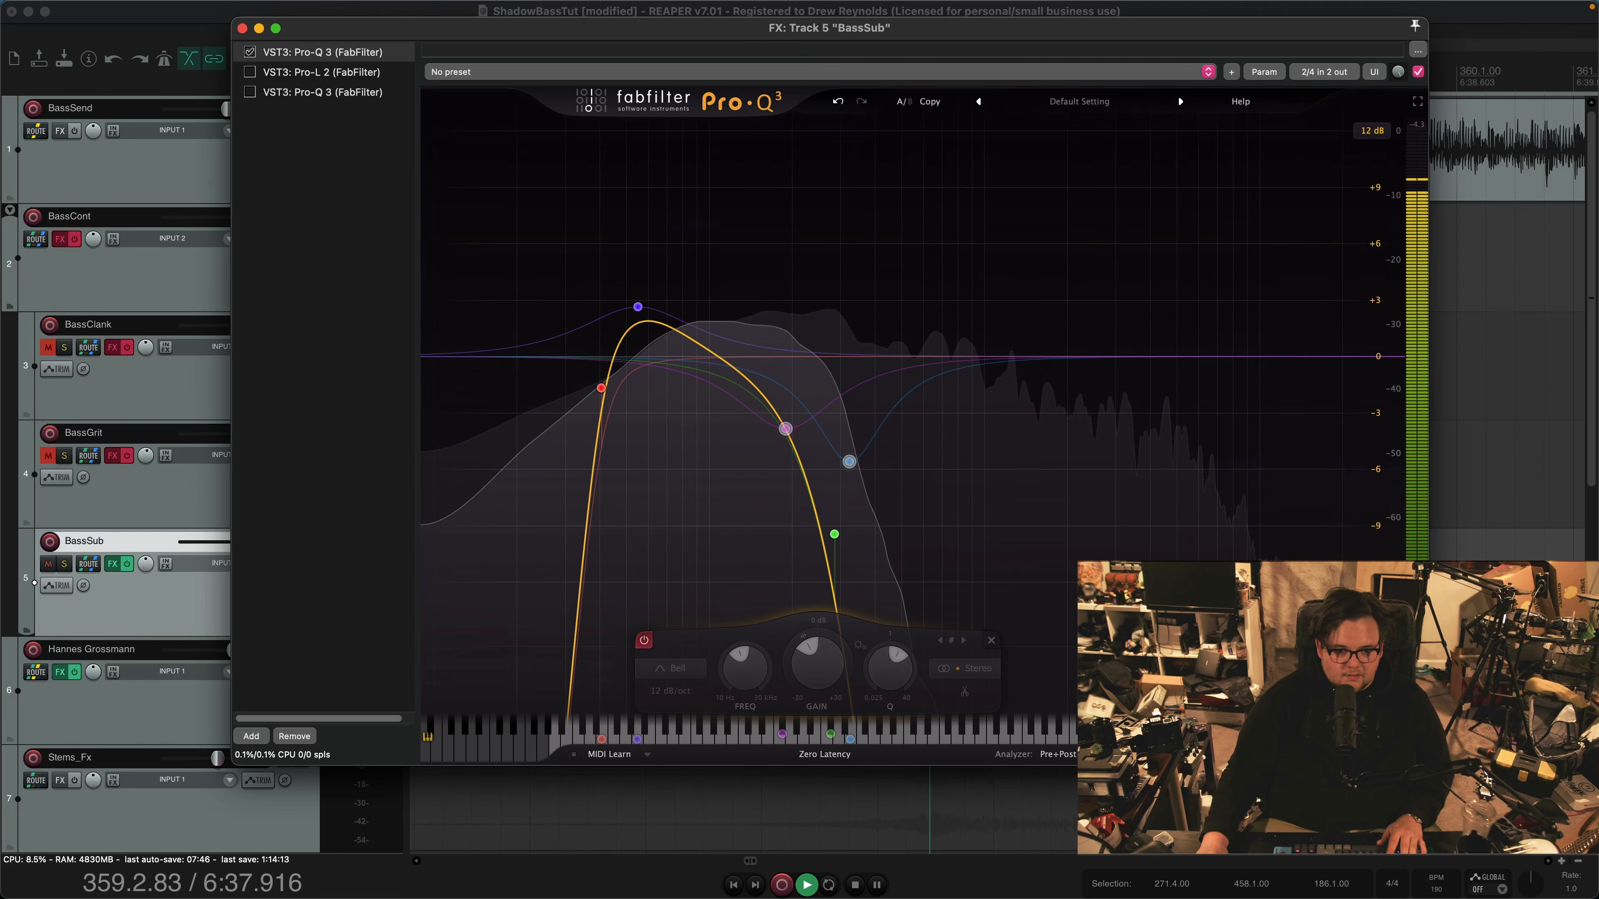
click(644, 641)
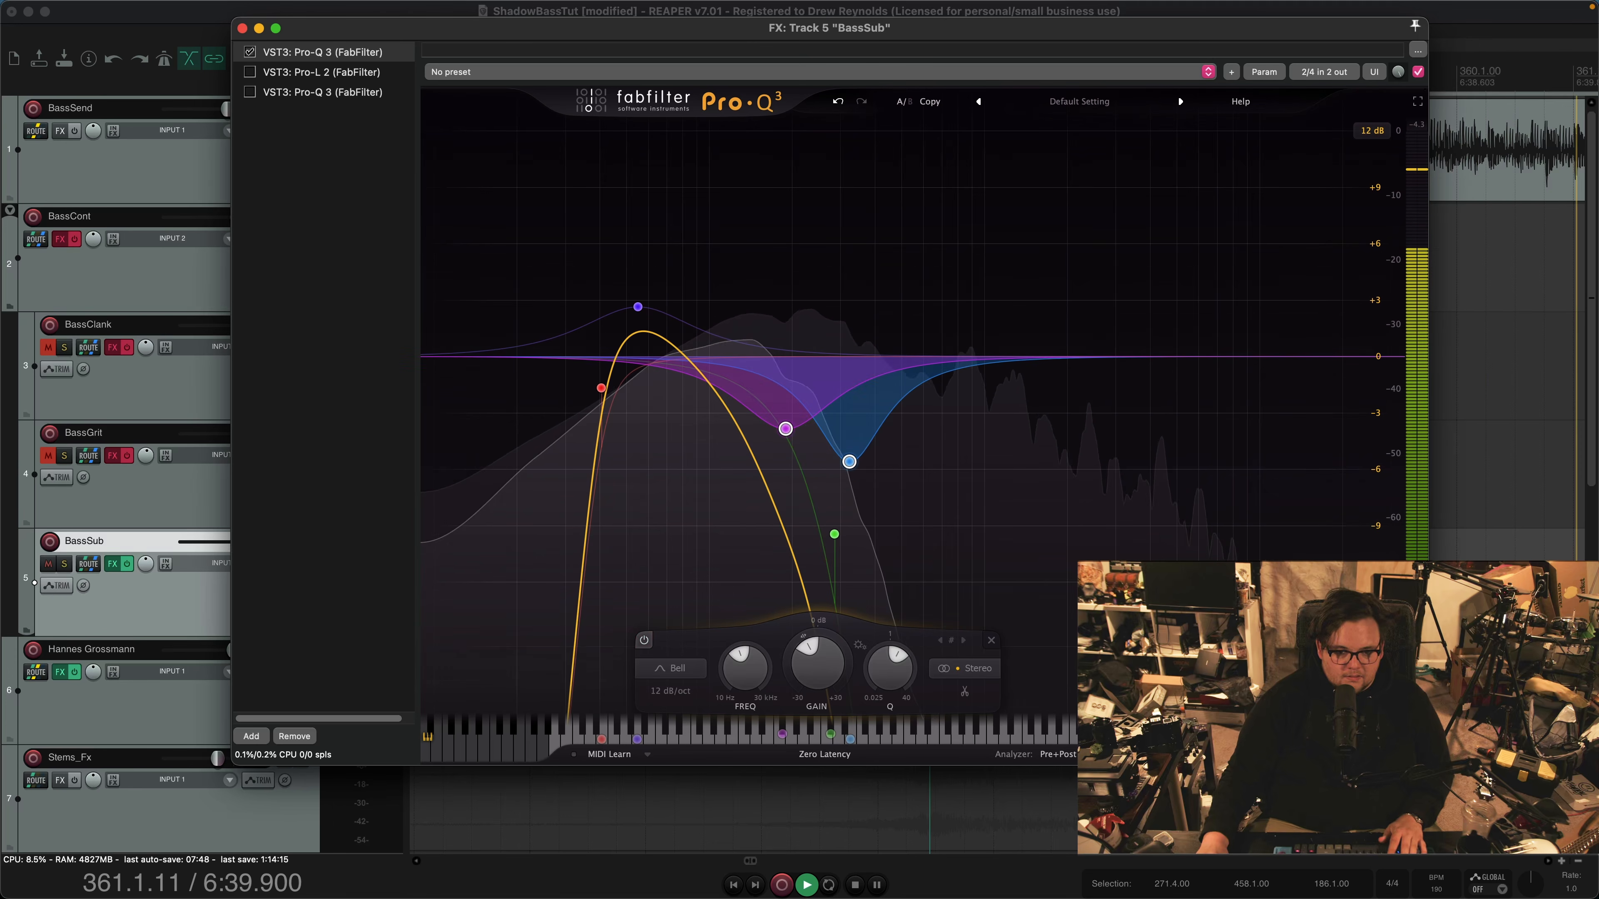
key(space)
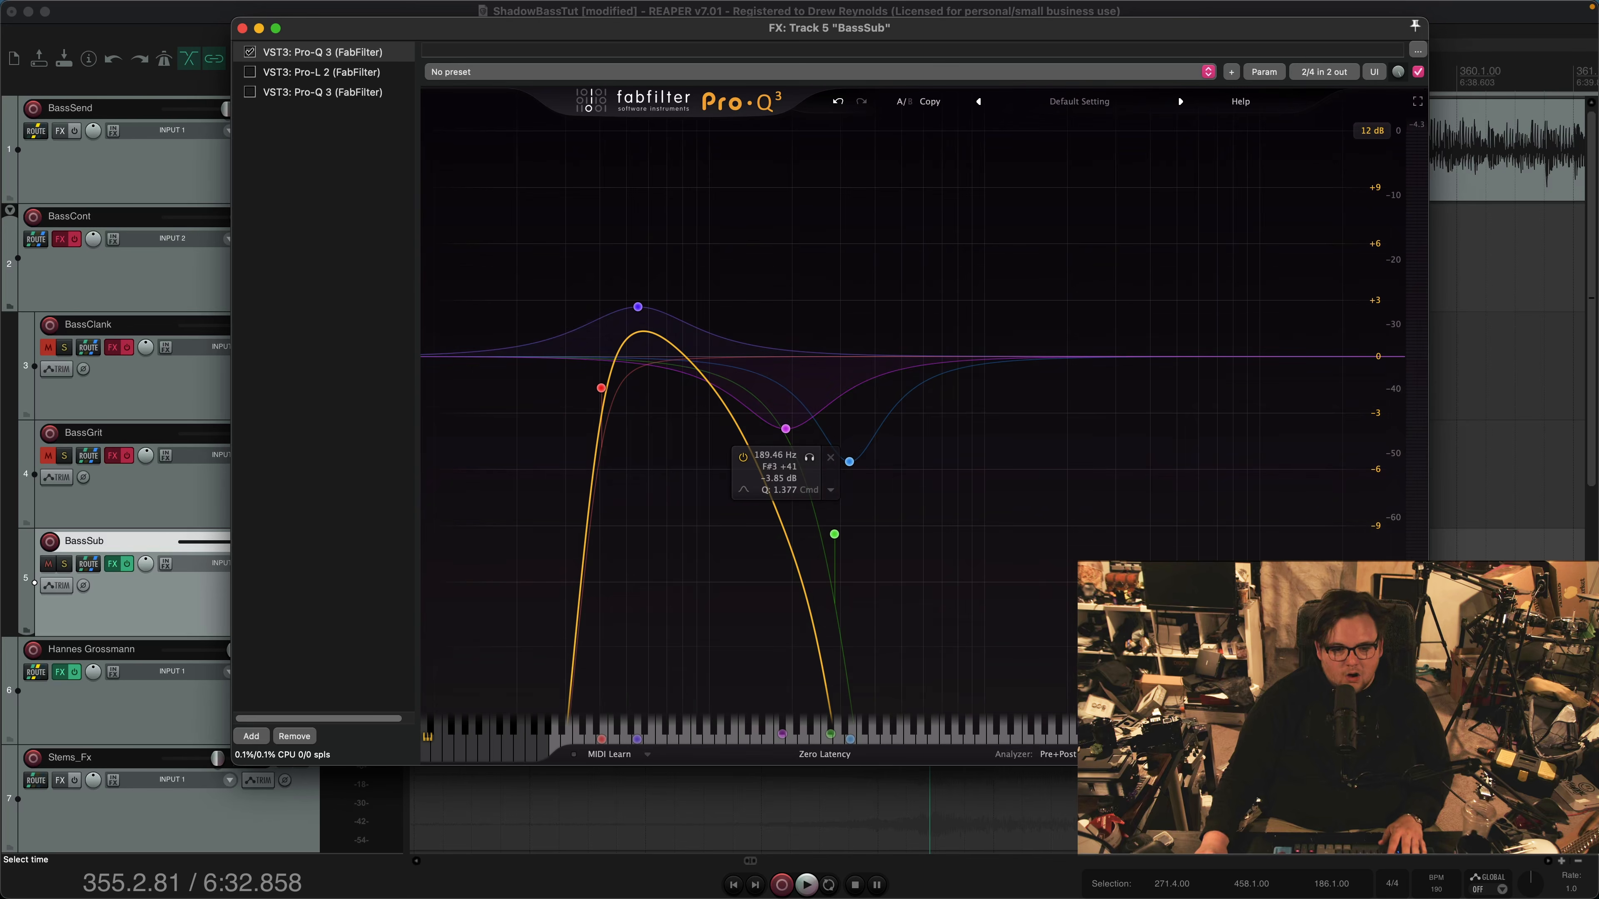
Audition the BassSub EQ and examine its 48 dB/oct High Cut band at 284.89 Hz during playback
key(space)
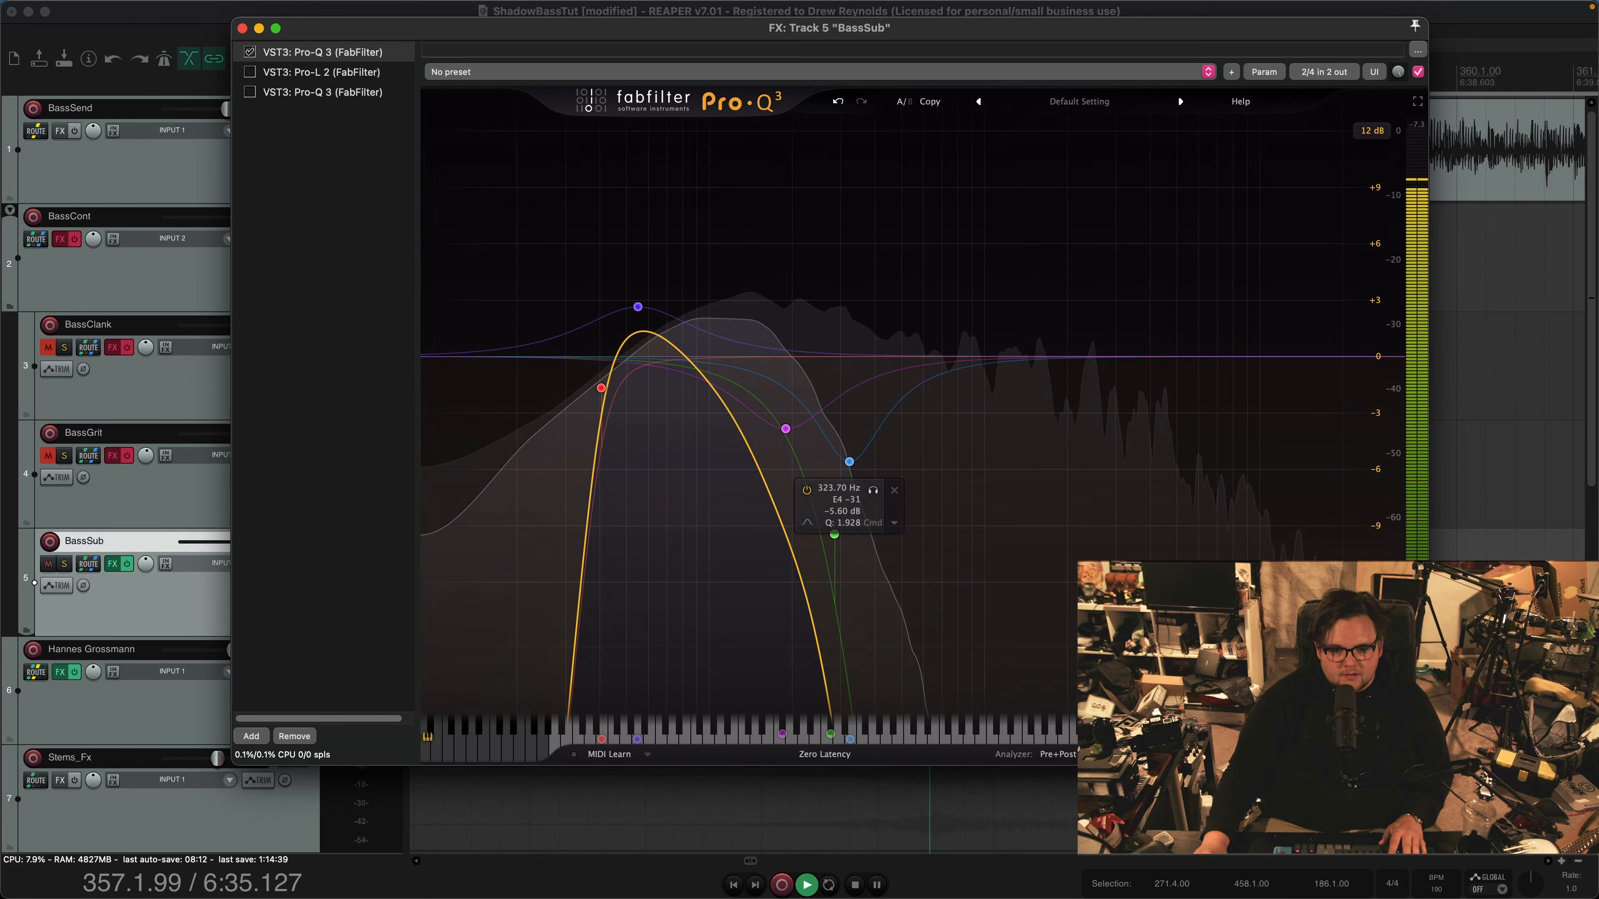
key(space)
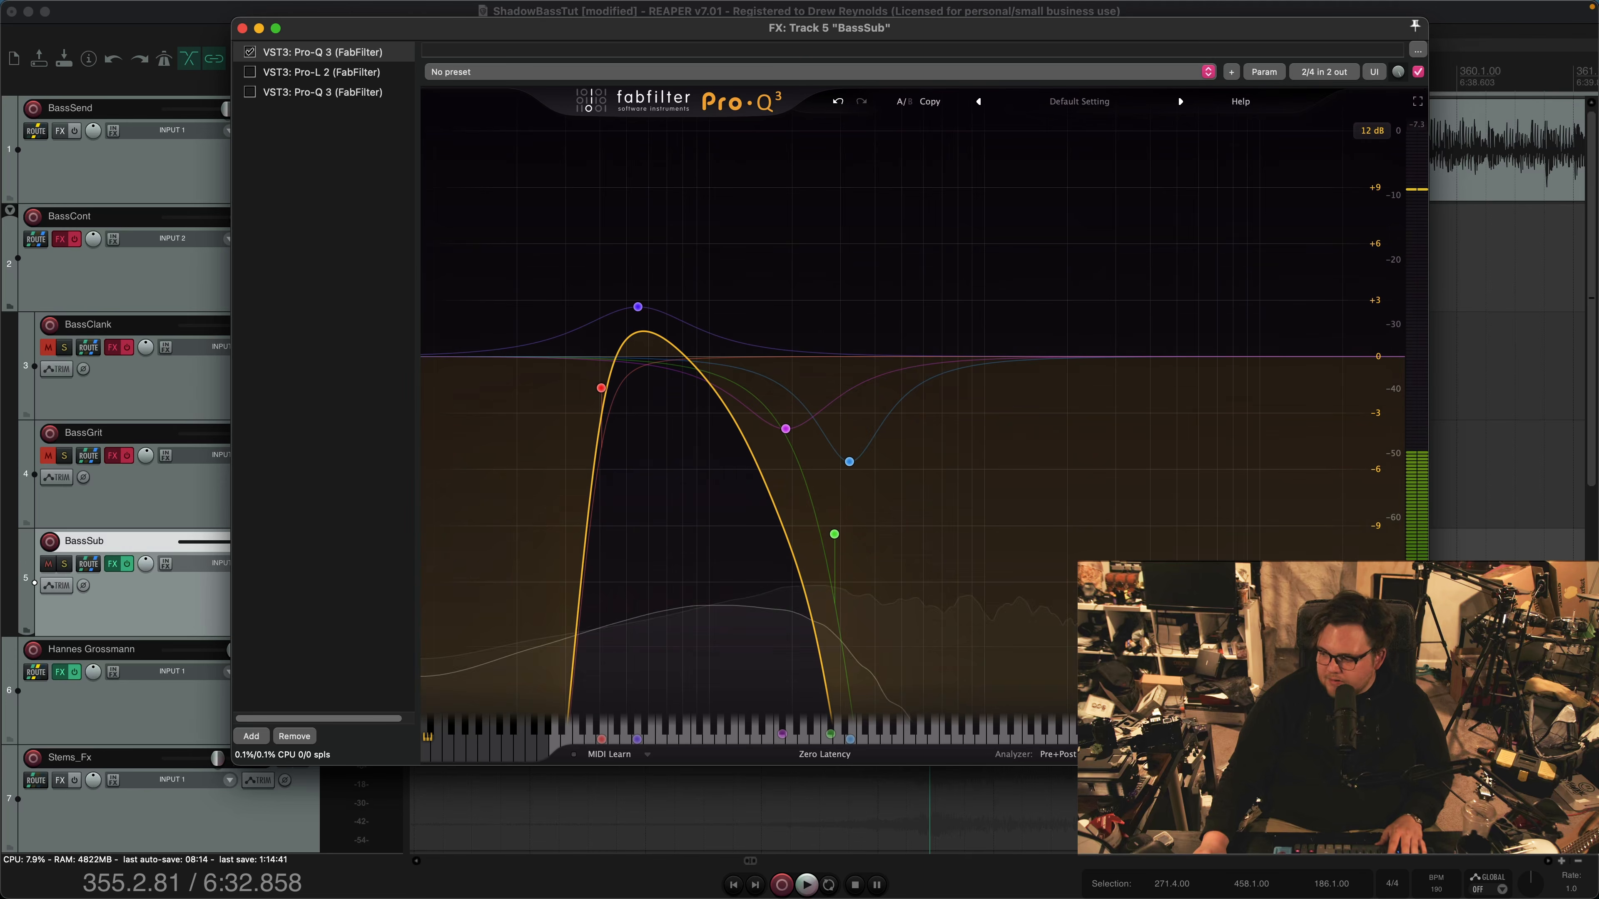
mouse_move(839, 732)
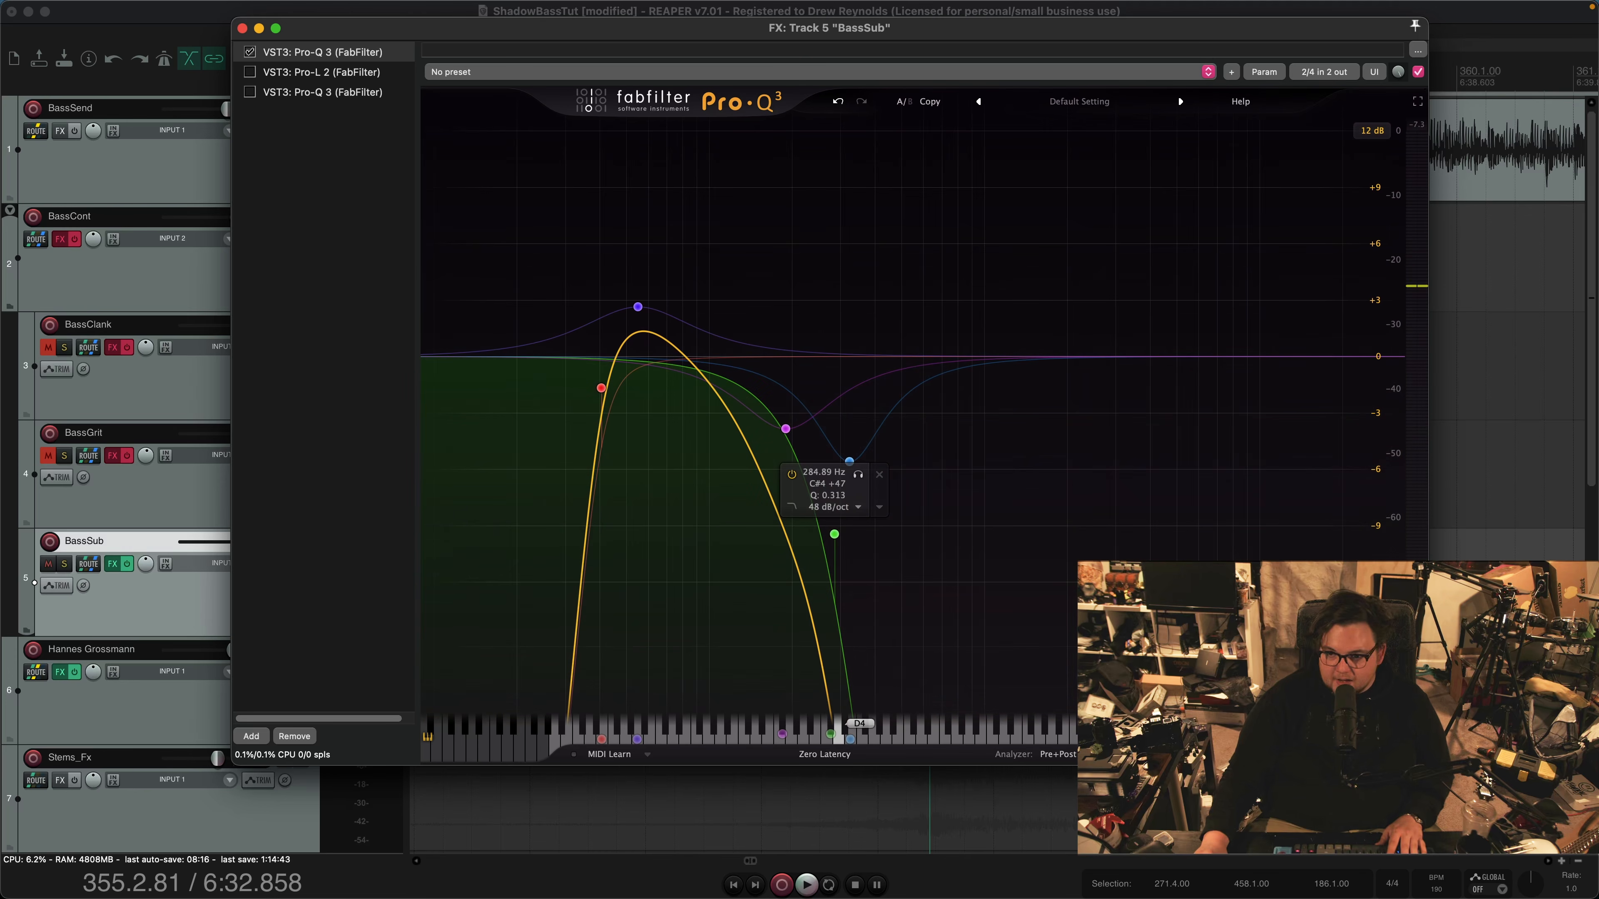
click(834, 534)
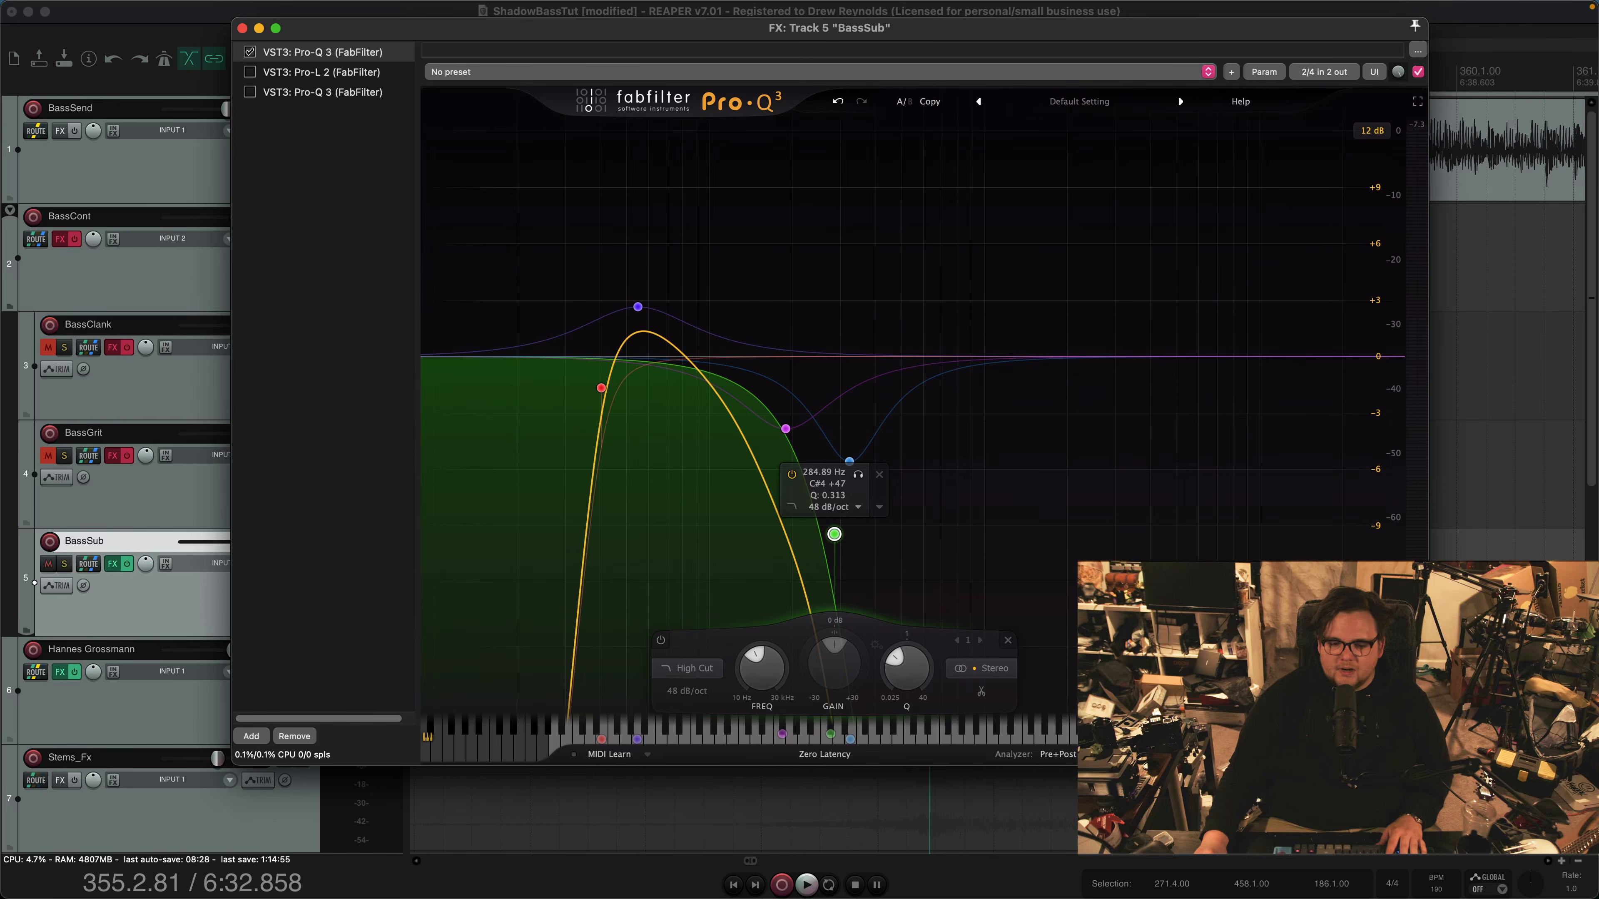
key(space)
mouse_move(834, 534)
mouse_down()
mouse_move(902, 529)
mouse_move(836, 535)
mouse_up()
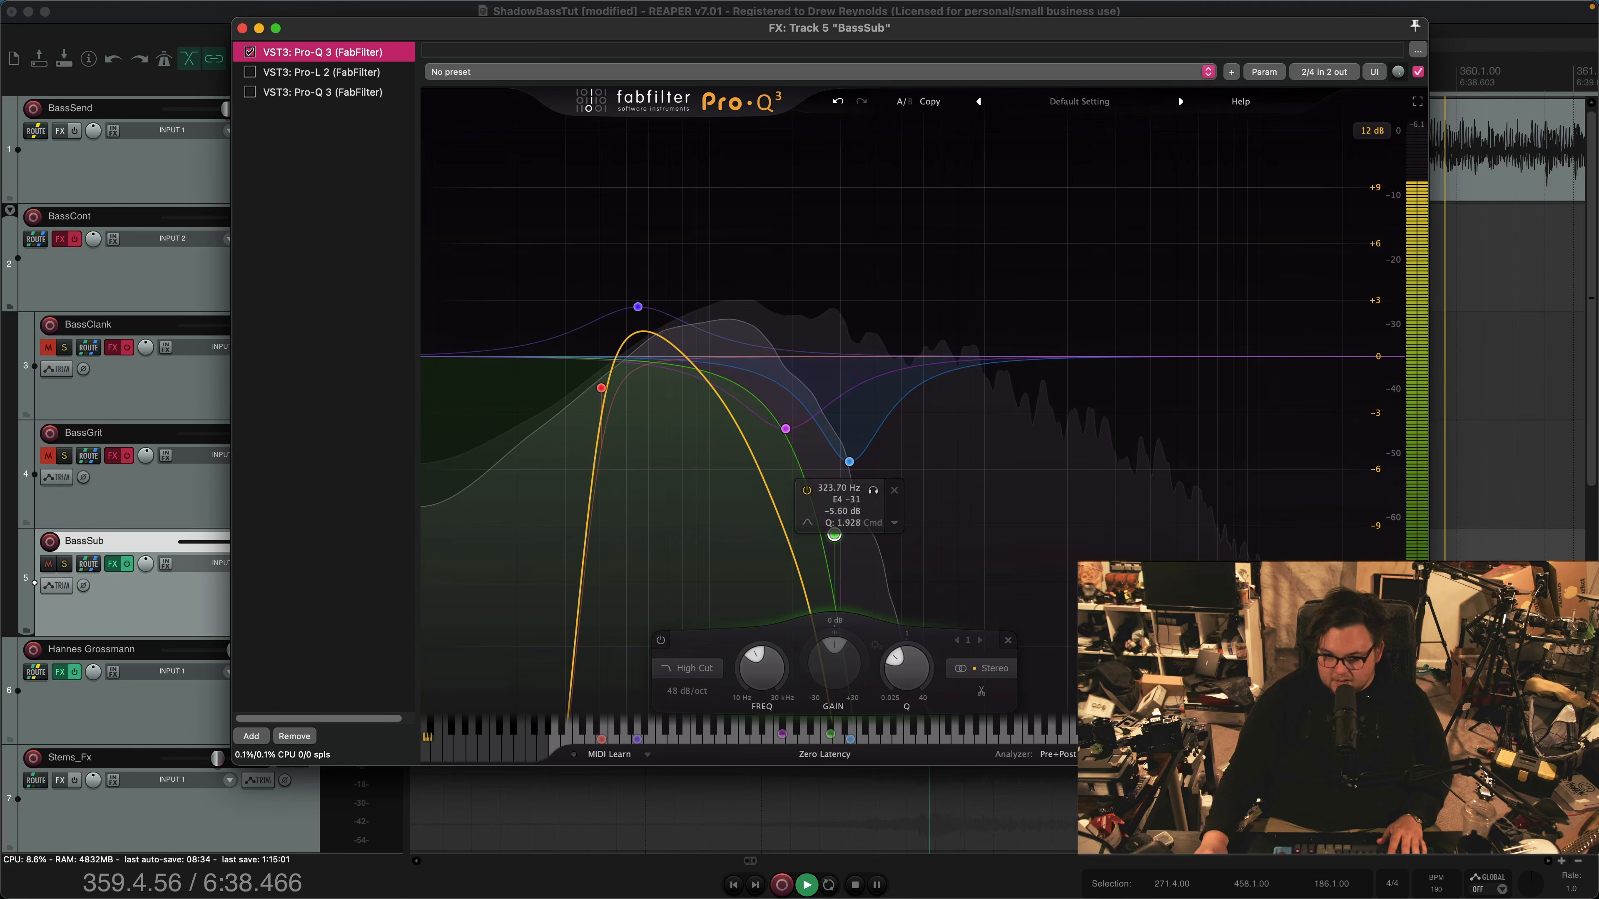
key(space)
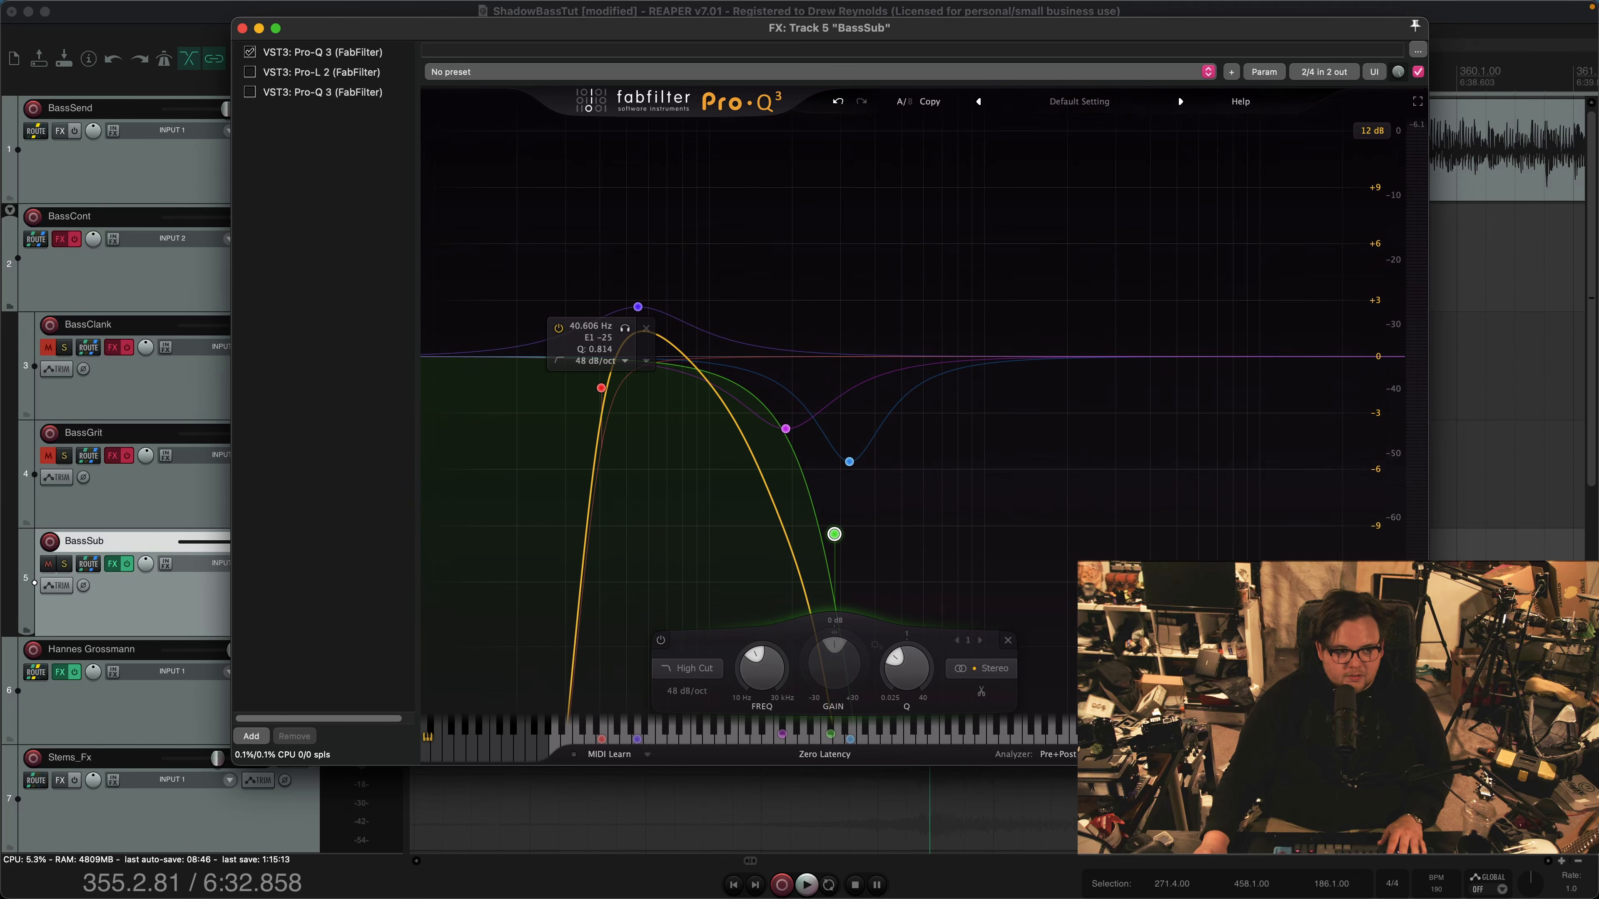
Enable the Pro-L 2 limiter on BassSub and show its gain and lookahead settings
click(323, 92)
click(322, 72)
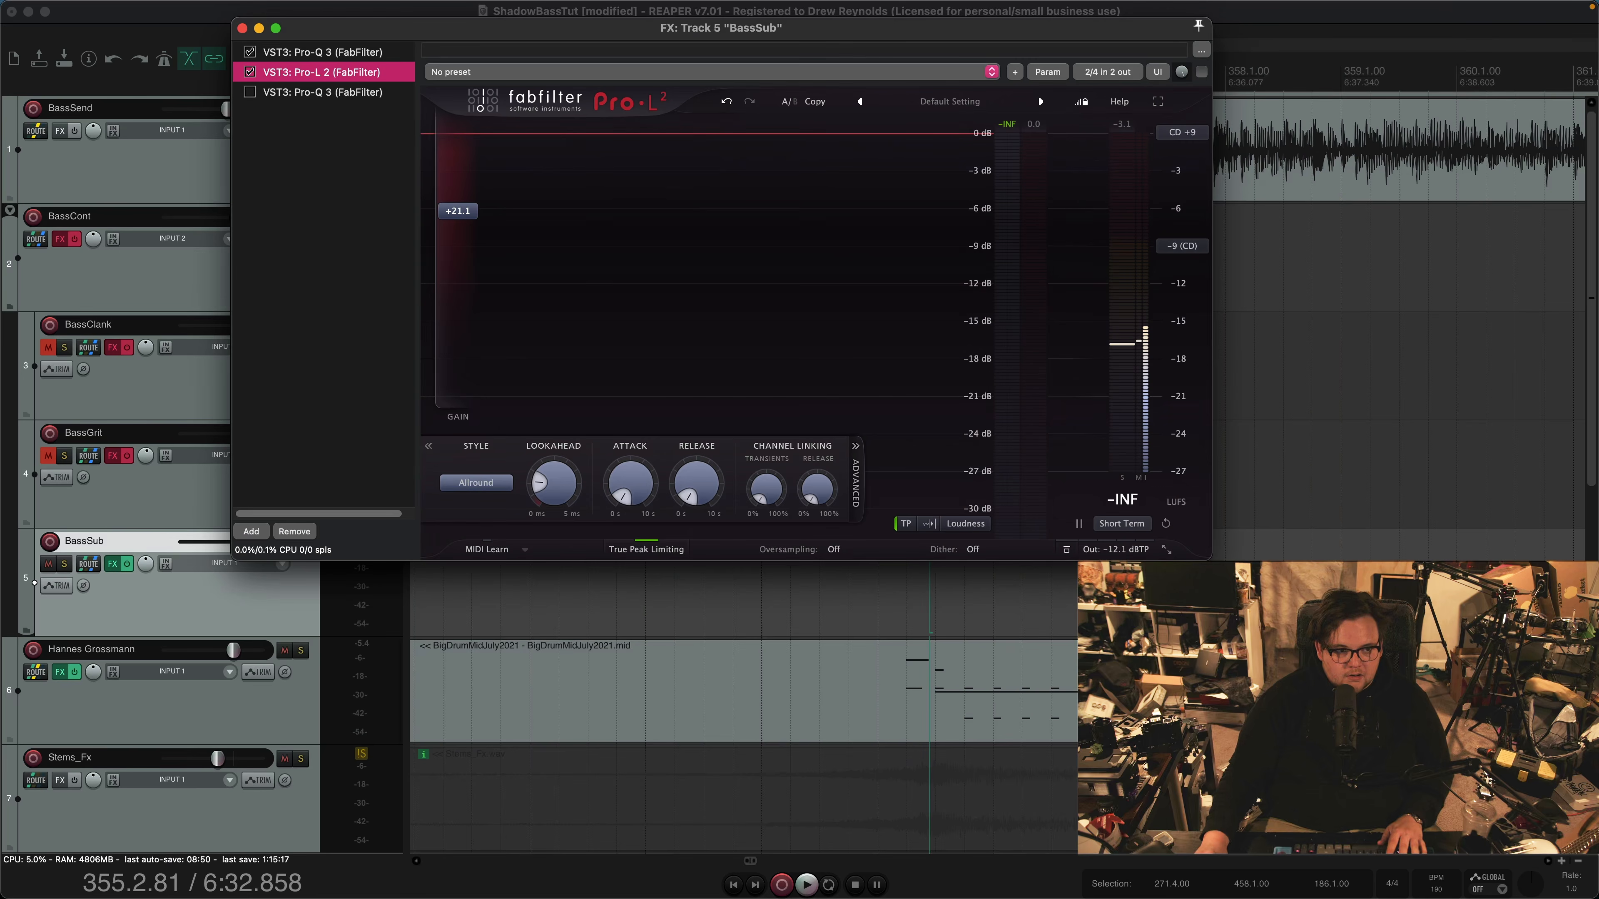
drag(566, 28, 644, 157)
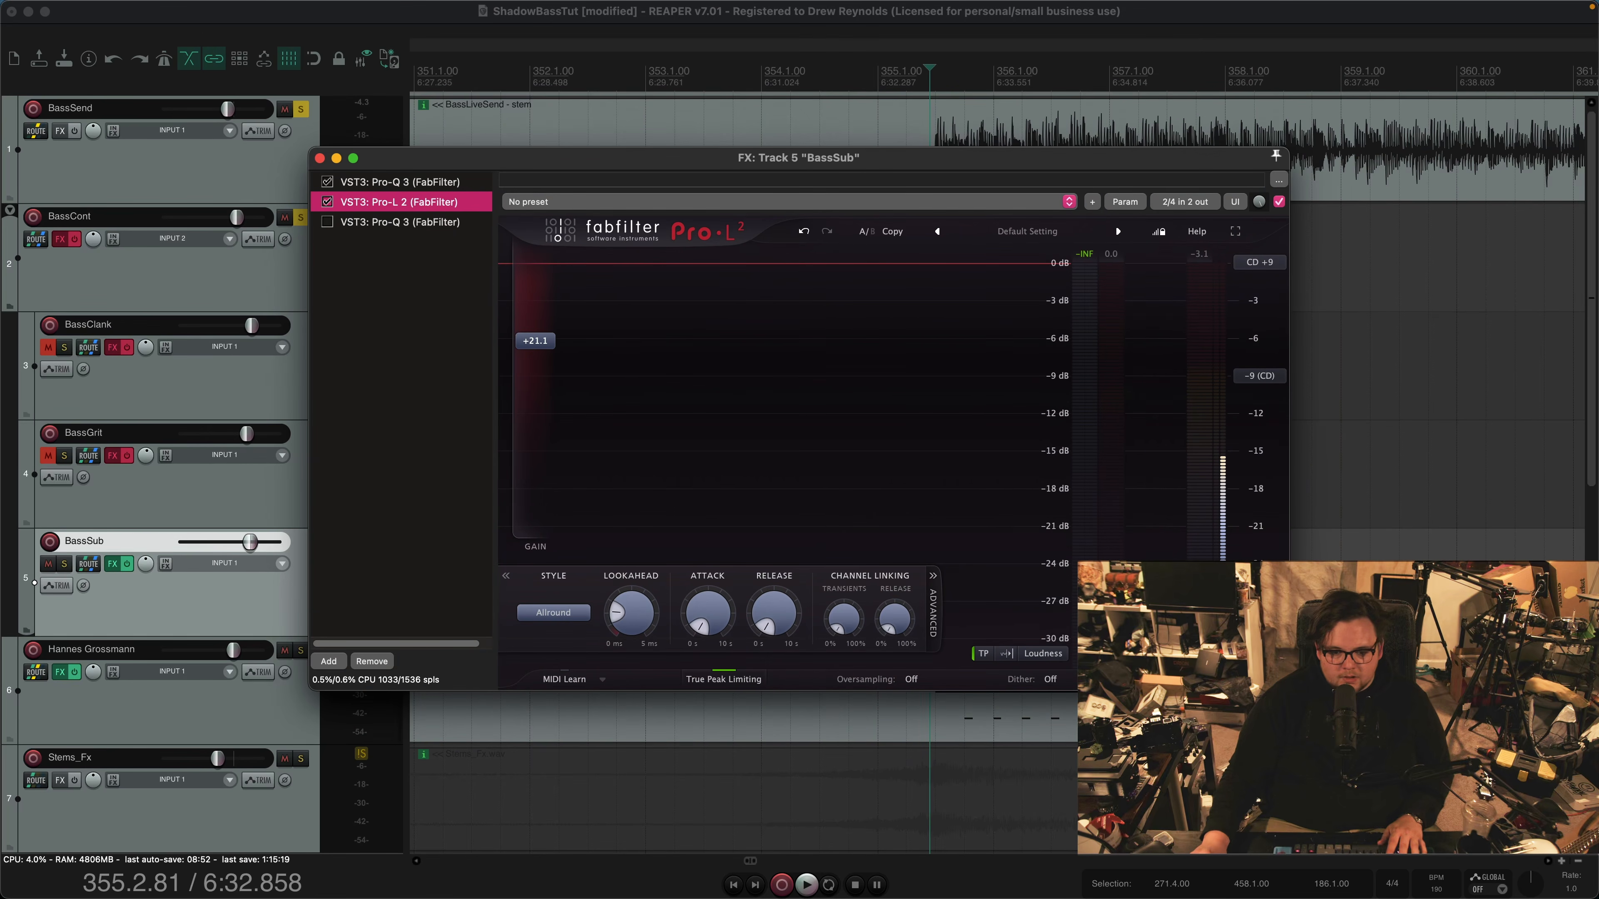
mouse_move(632, 613)
mouse_move(535, 342)
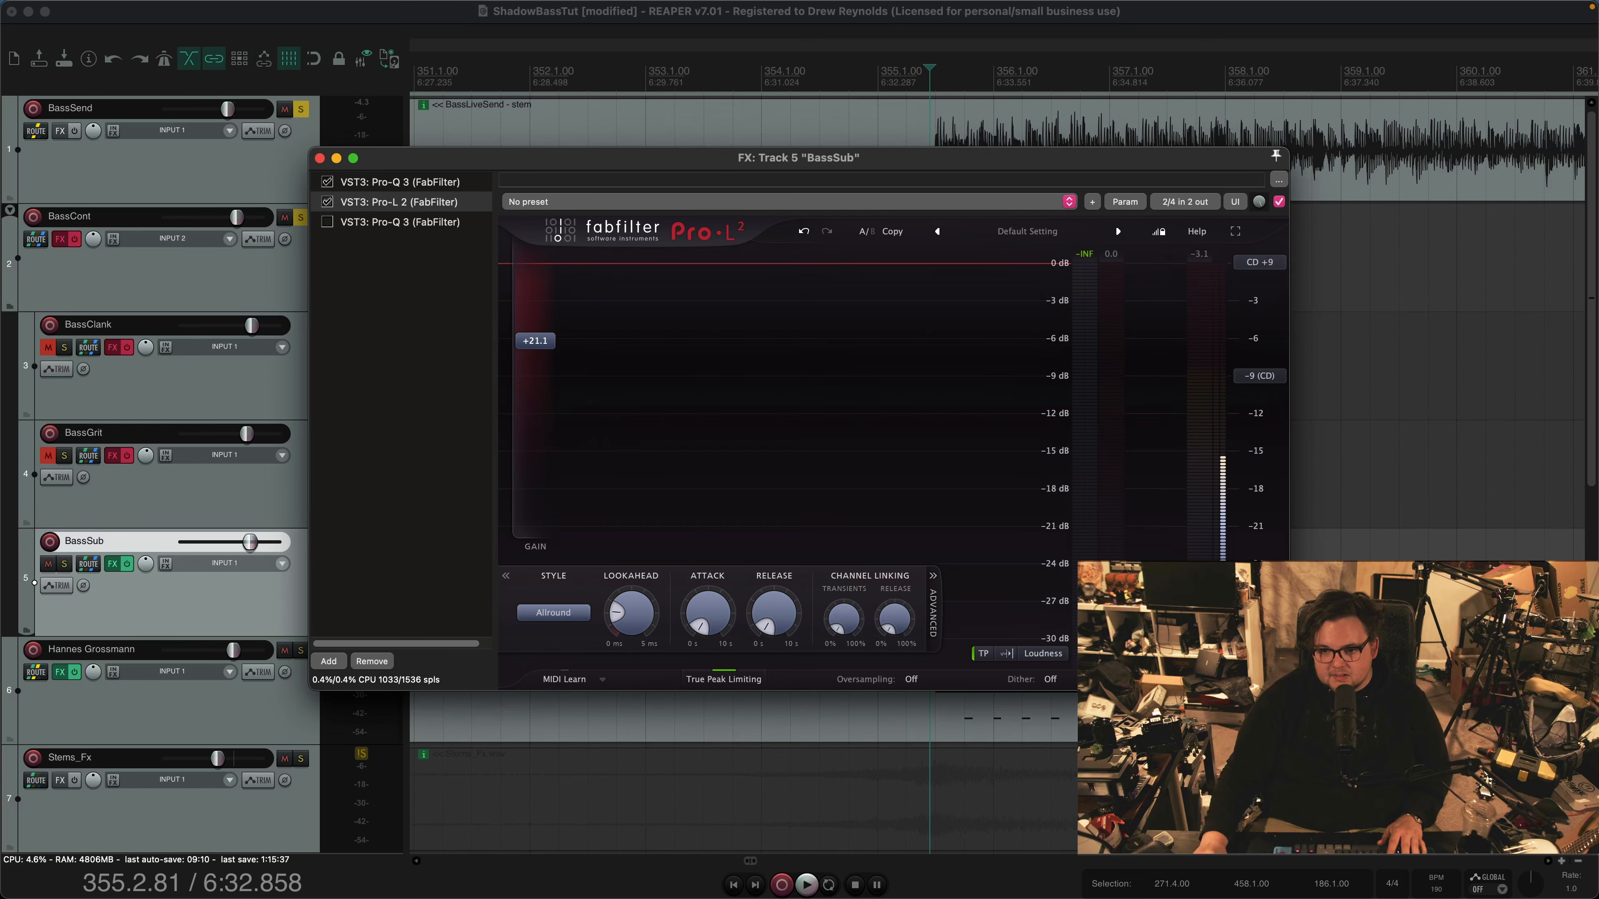
Play the bass passage twice to check the Pro-L 2 limiter's gain reduction on BassSub
key(space)
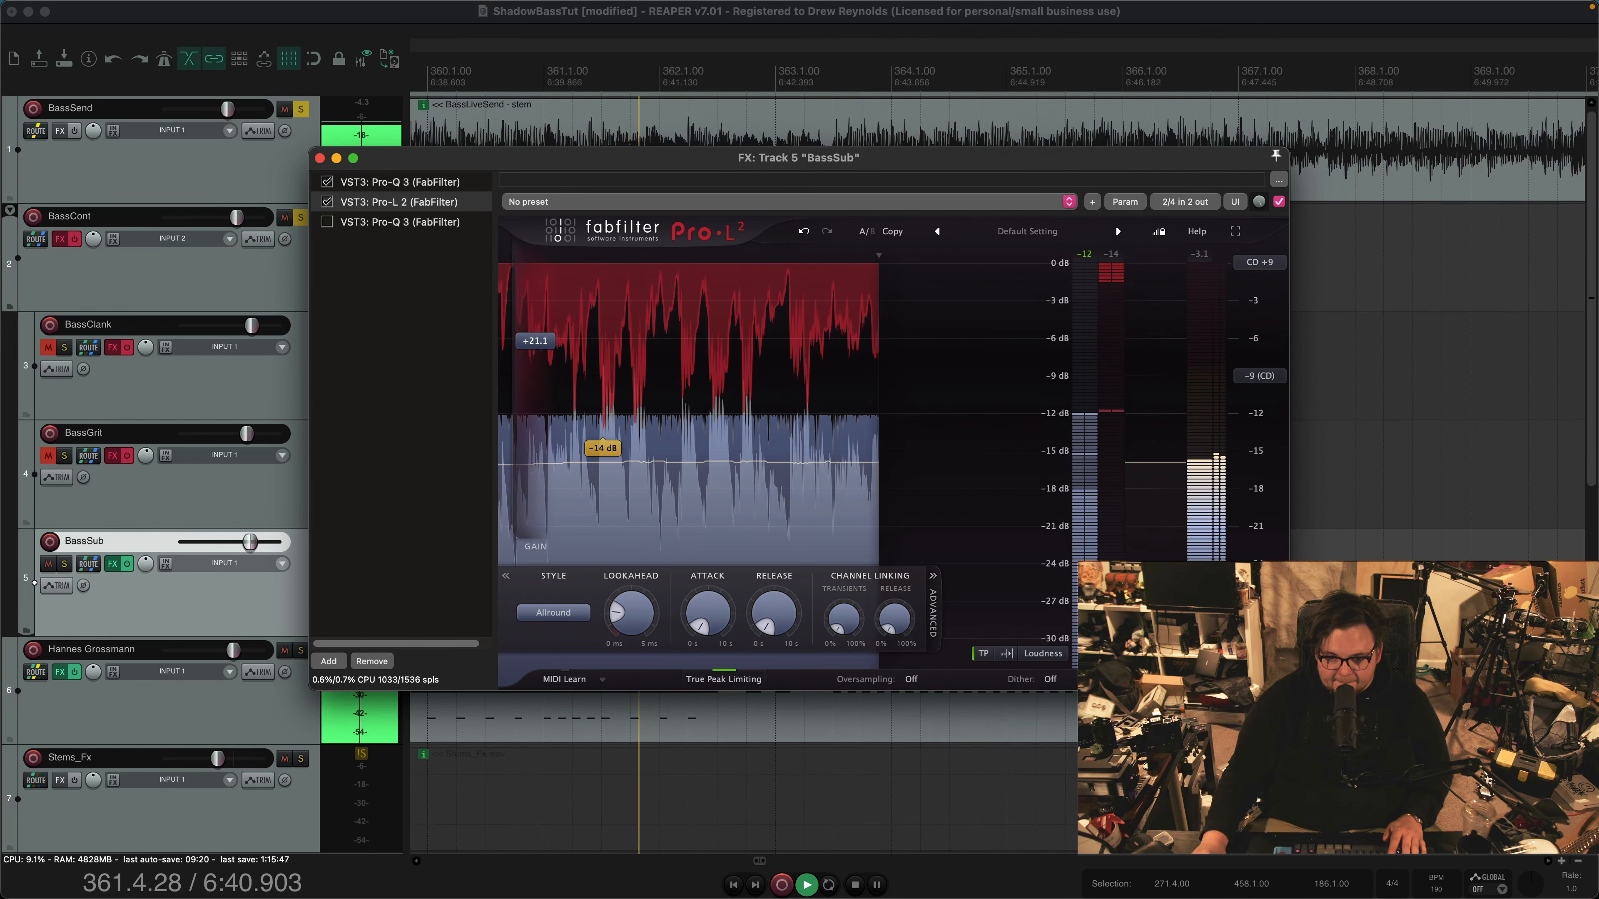
key(space)
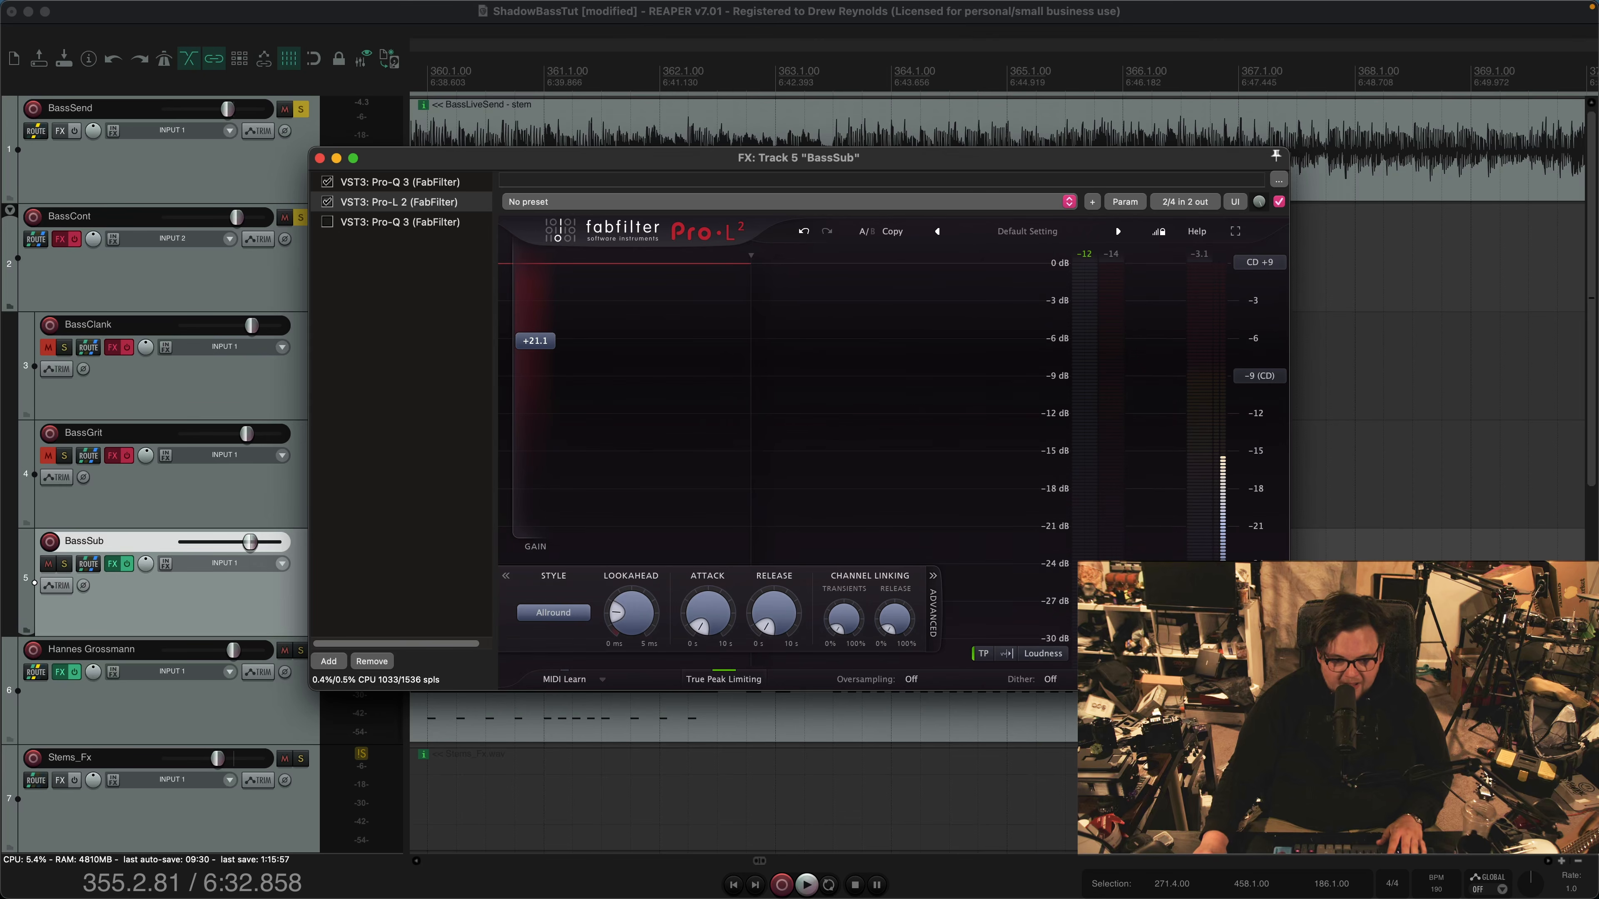
key(space)
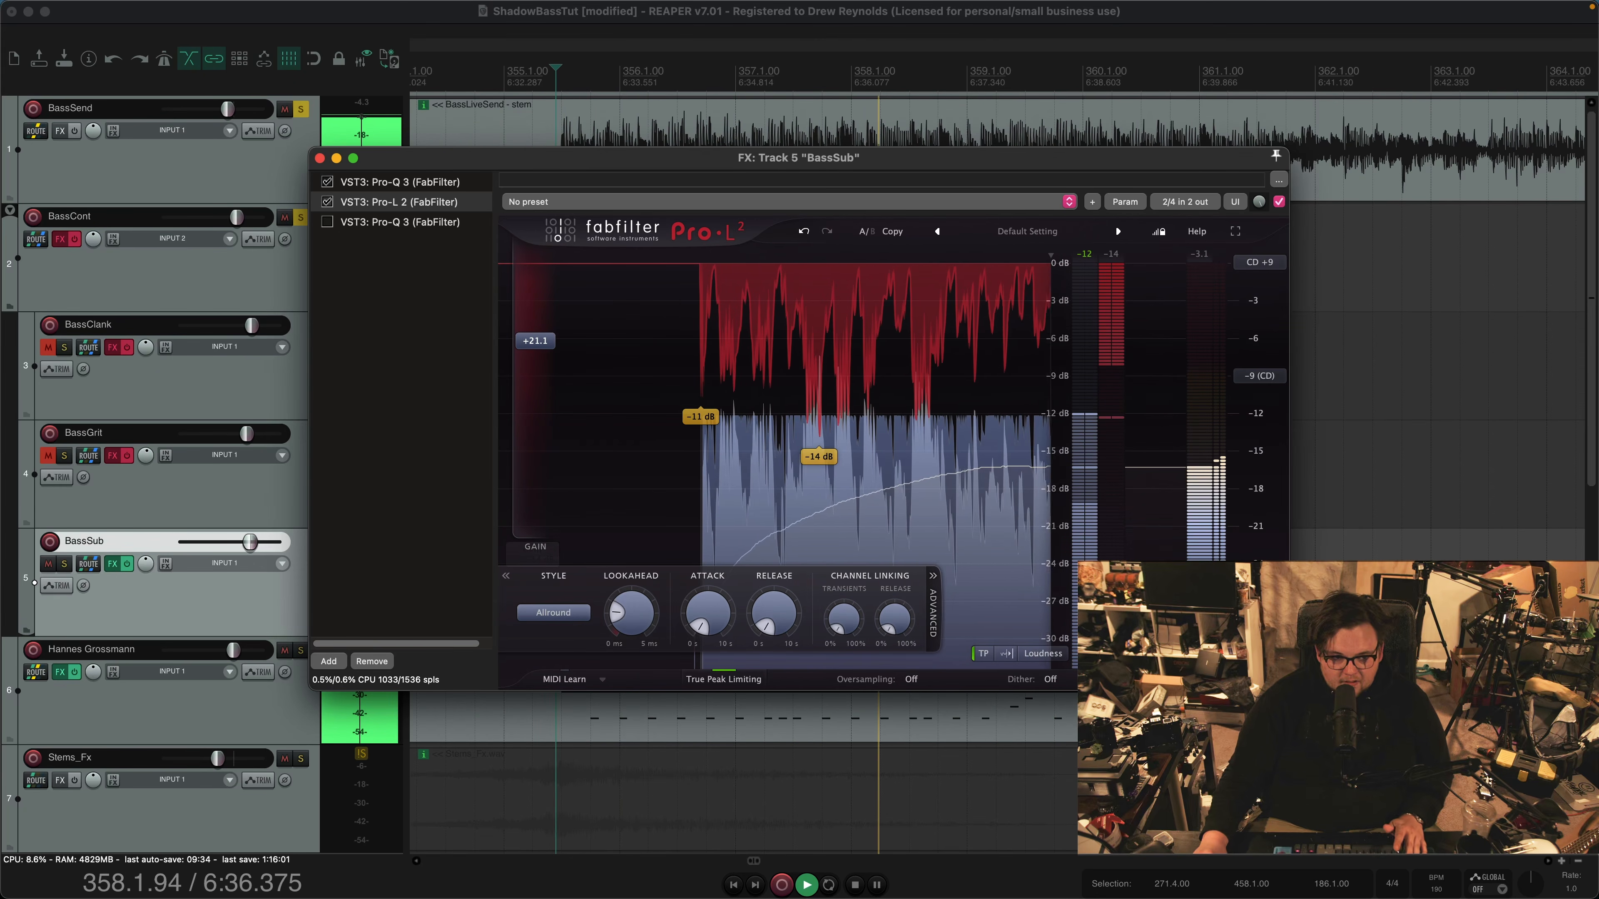
key(space)
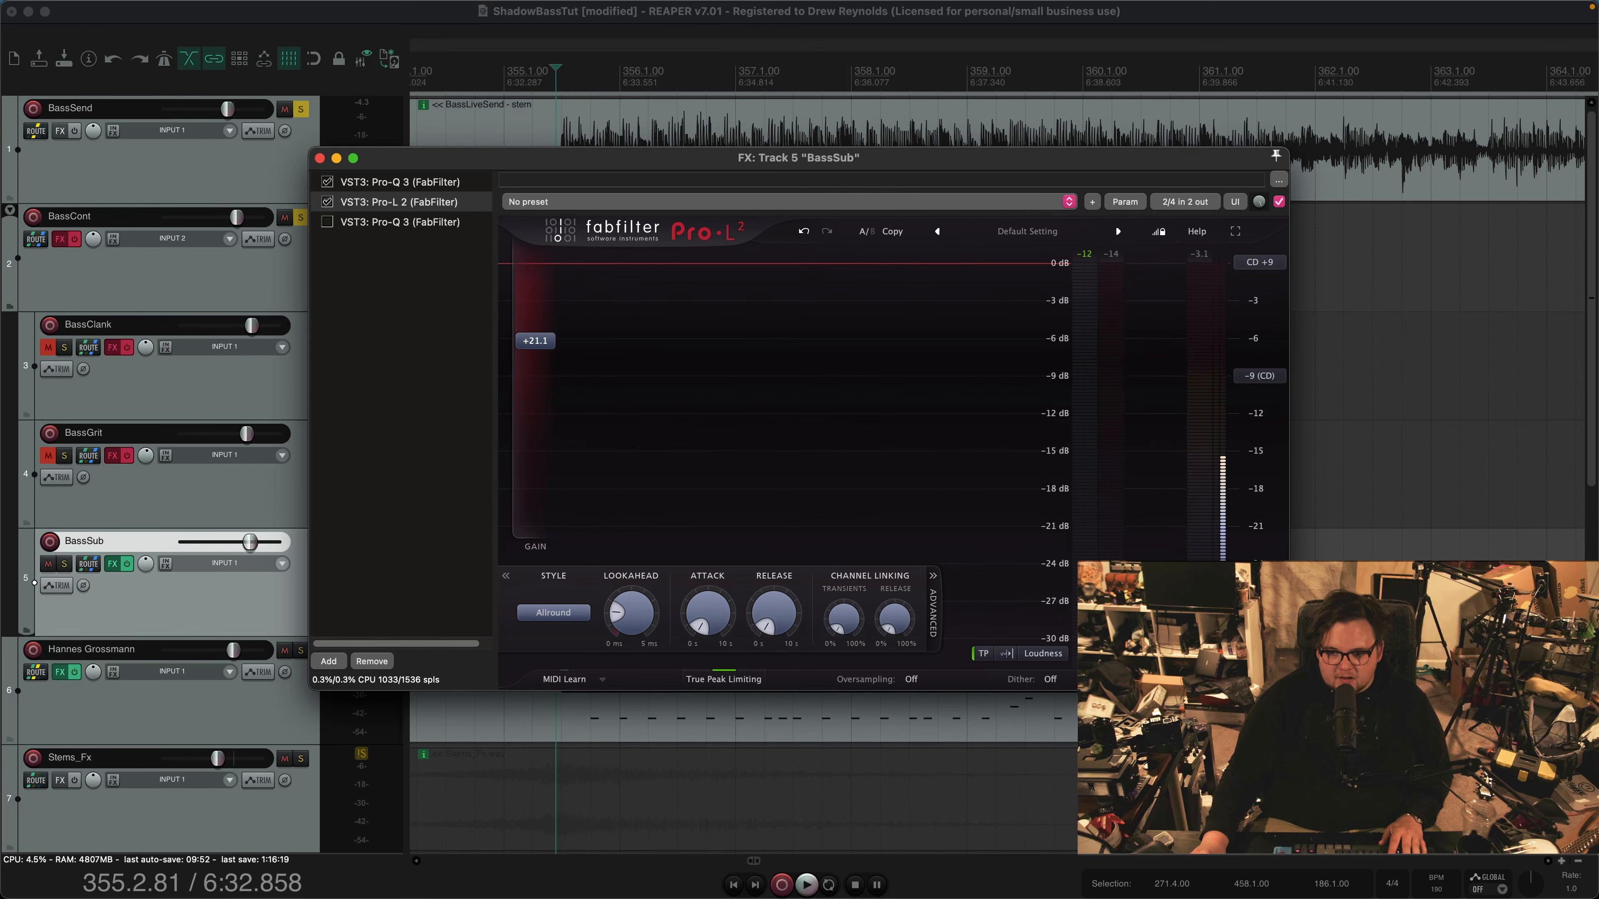
Enable the second Pro-Q 3 with its 415.80 Hz High Cut on BassSub, audition it and close the effects chain
click(401, 277)
click(400, 222)
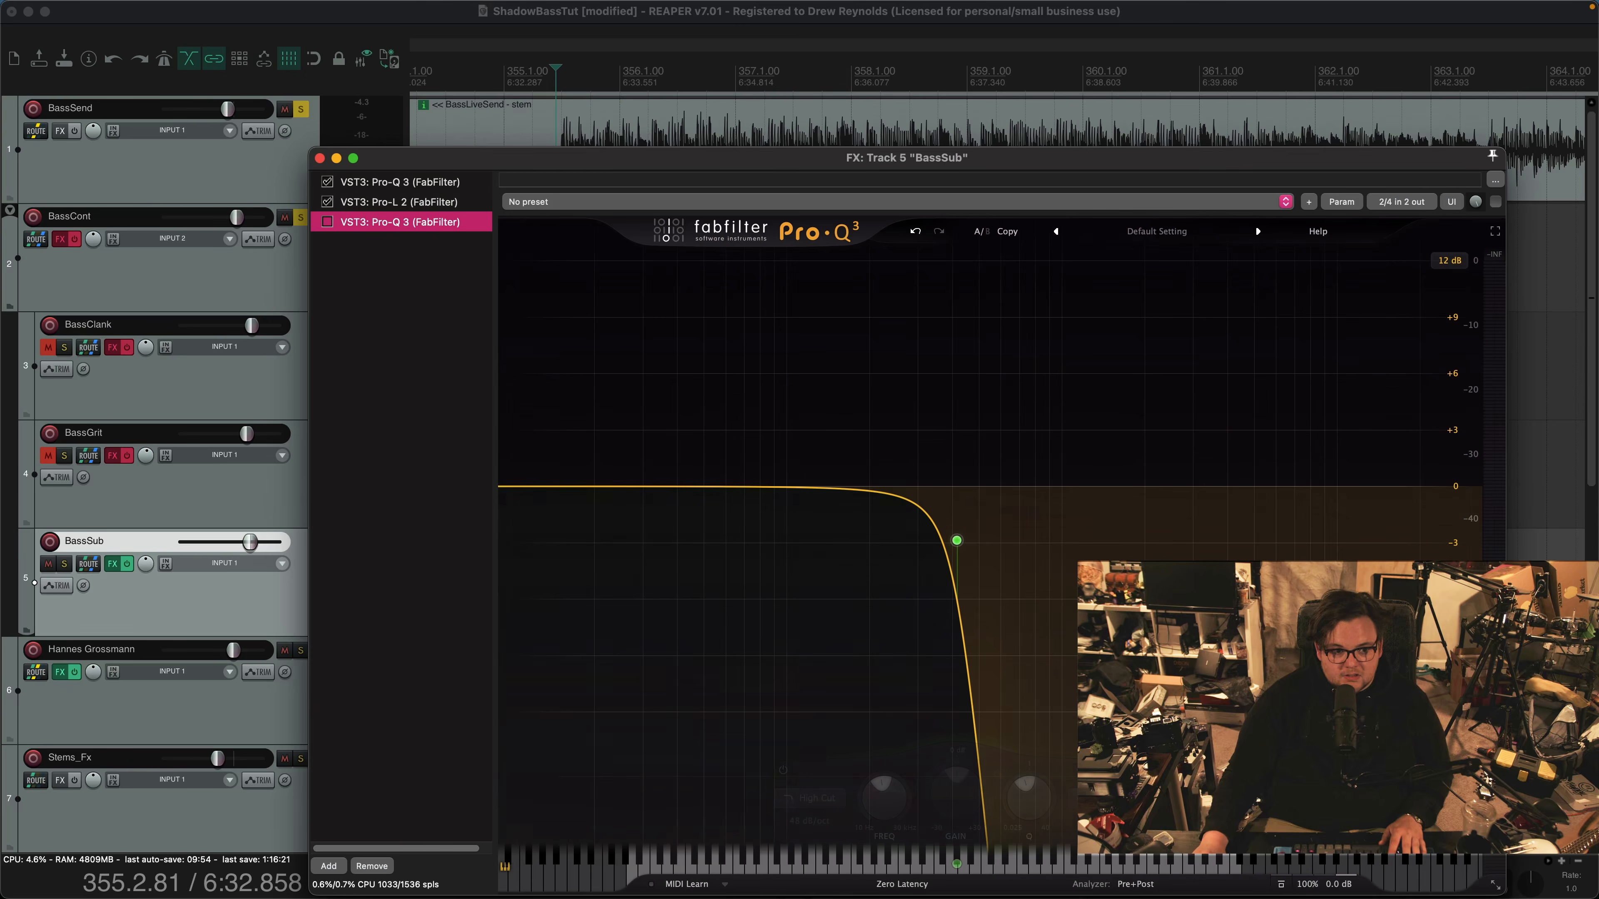
click(327, 221)
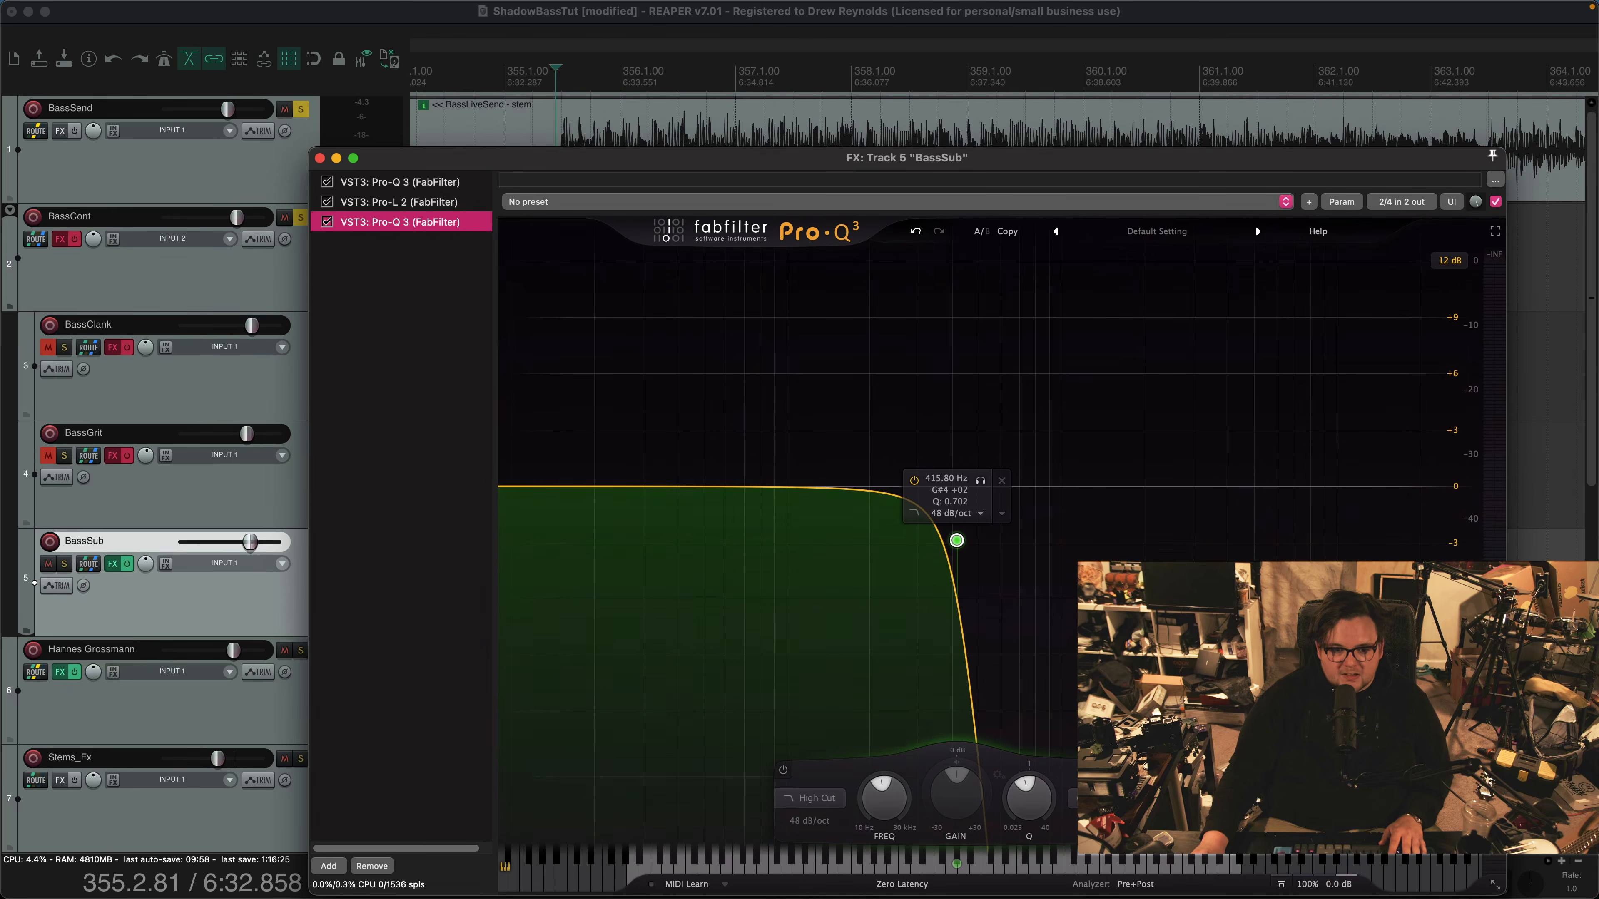
key(space)
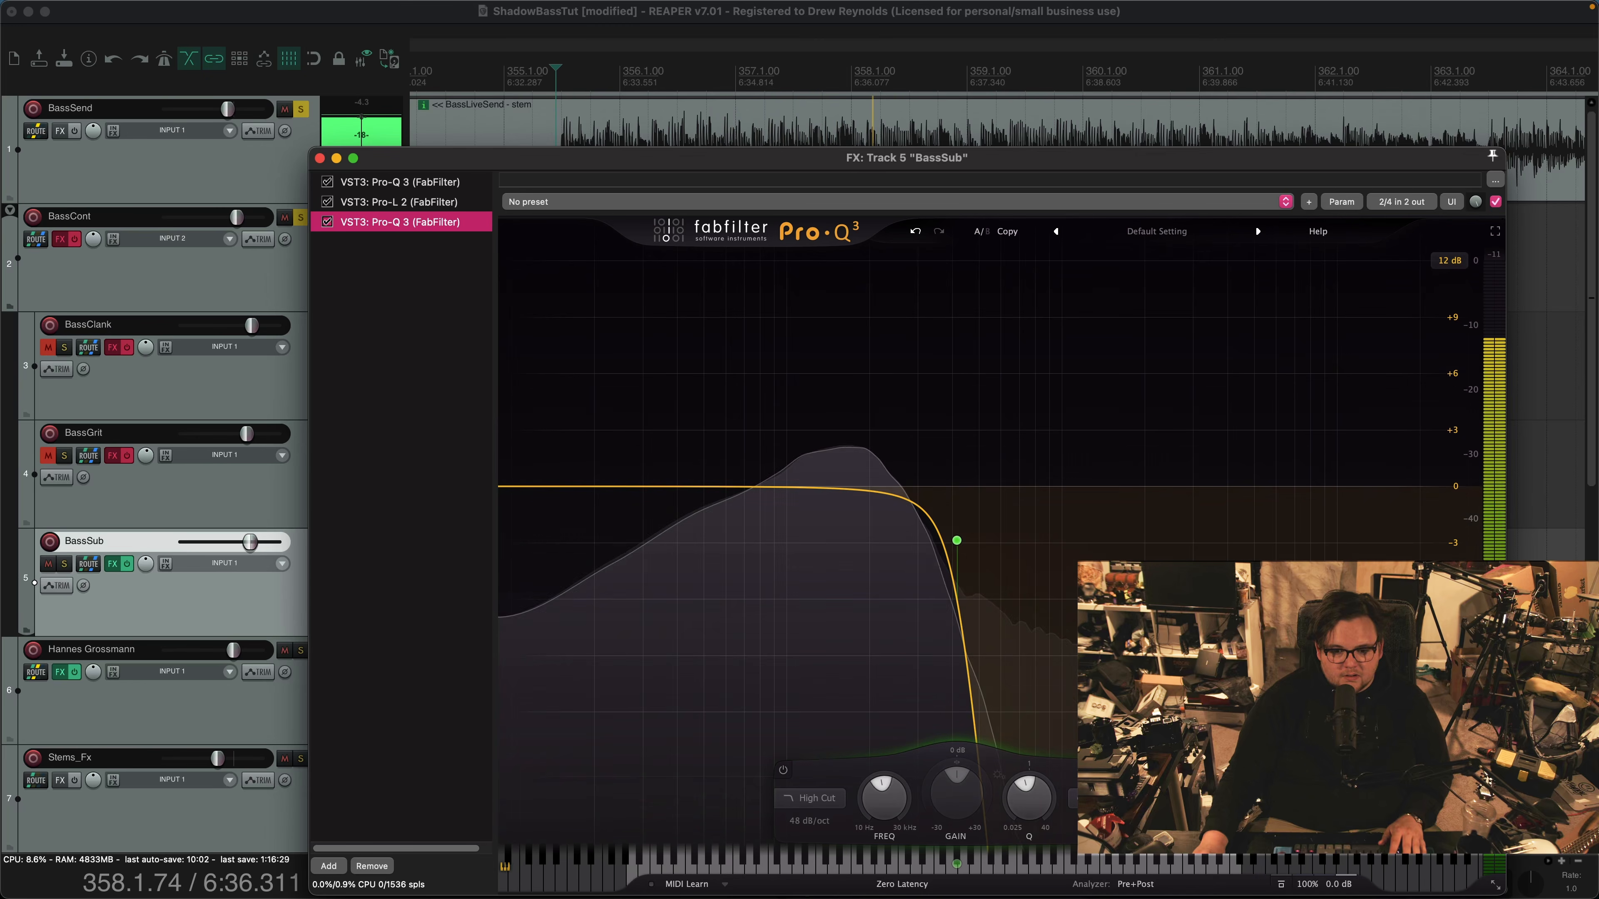
key(space)
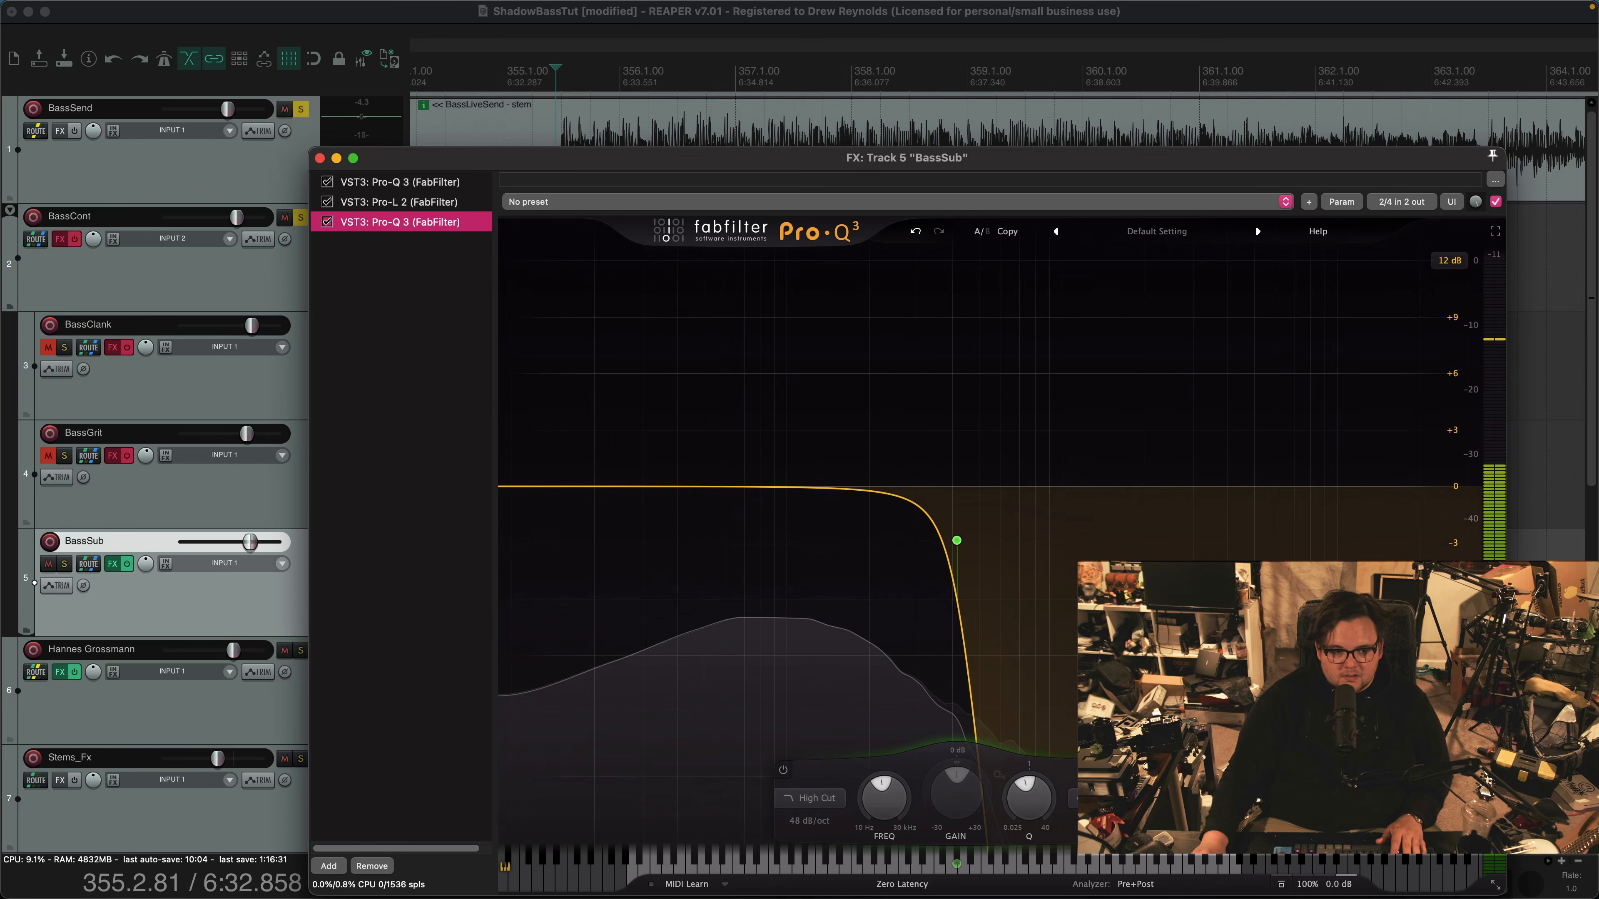
key(Escape)
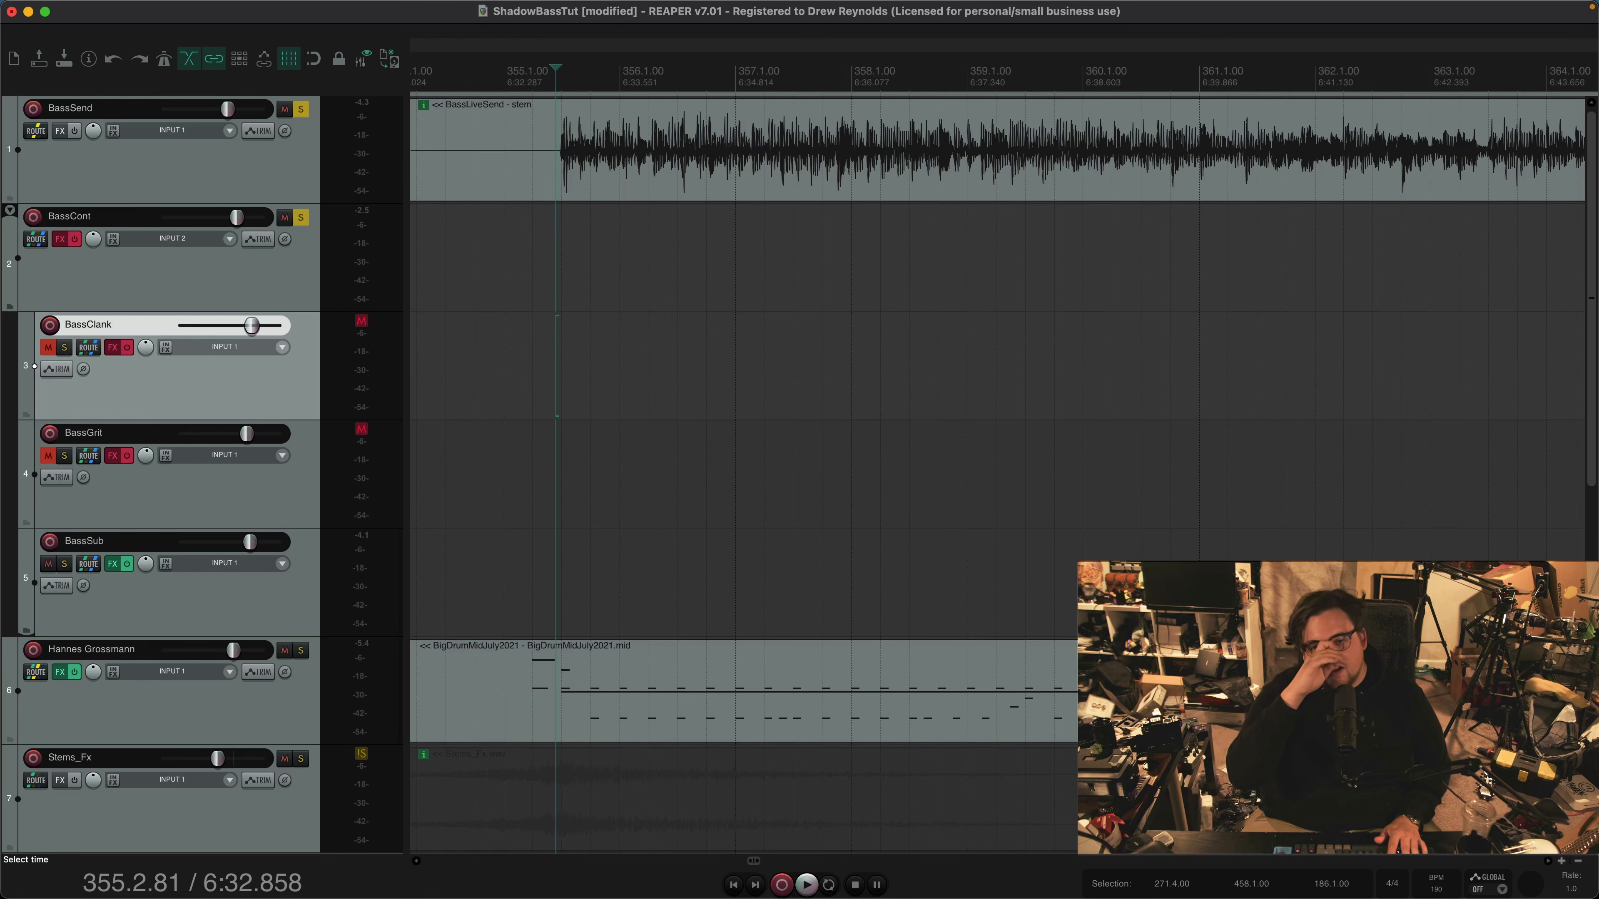
Unmute the BassClank track and show its Marshall Murder One plugin in the Channel and Amp view
click(182, 366)
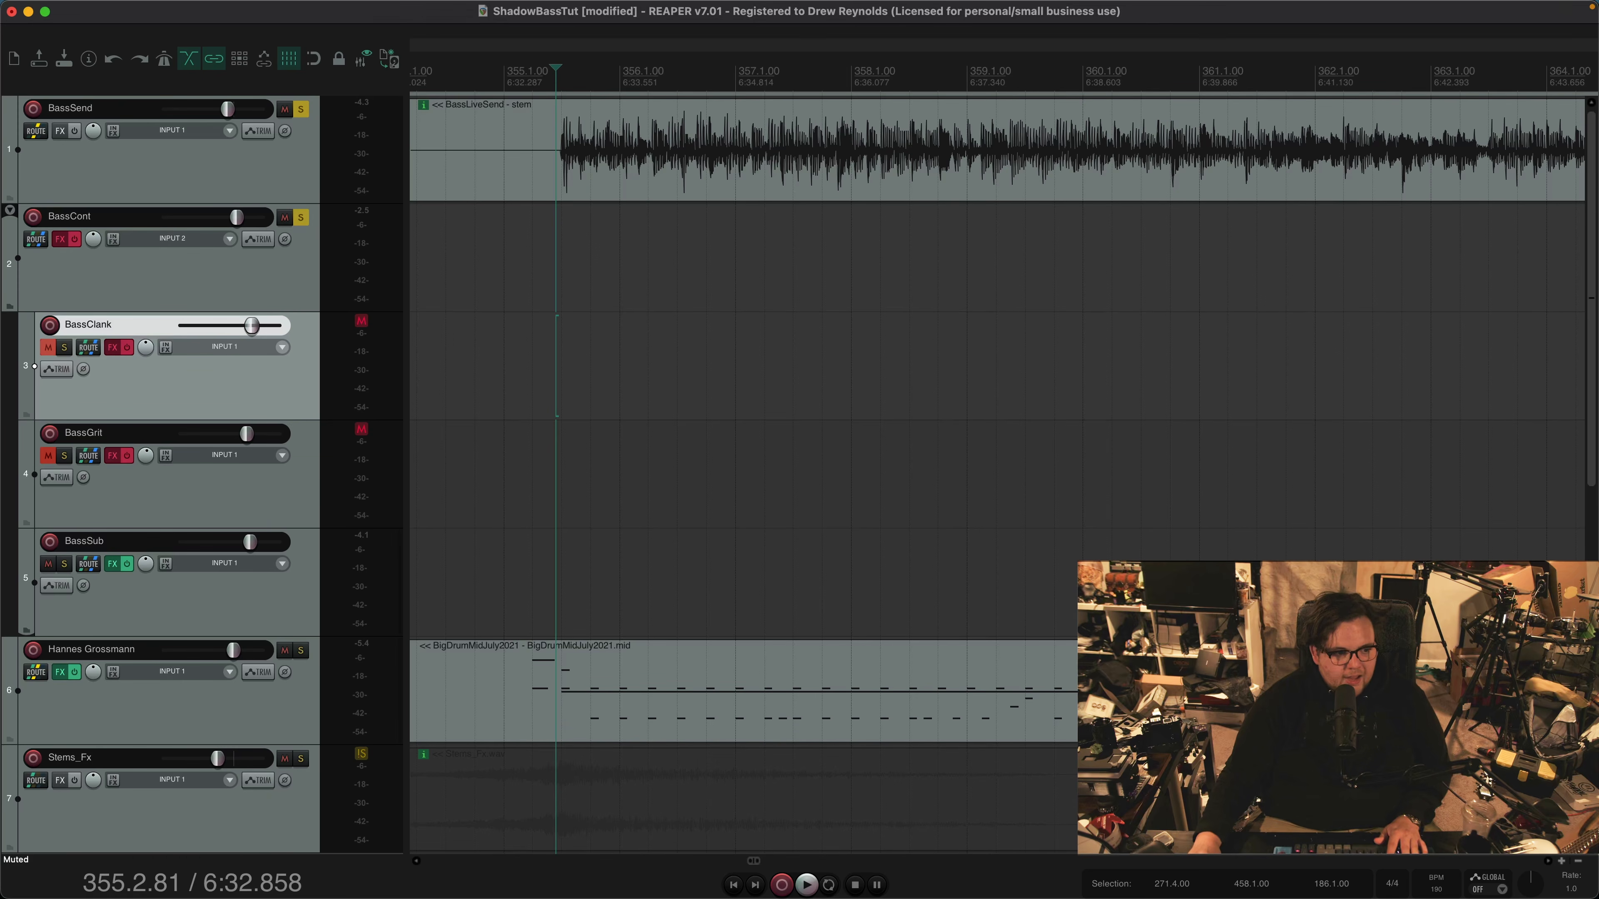
click(47, 348)
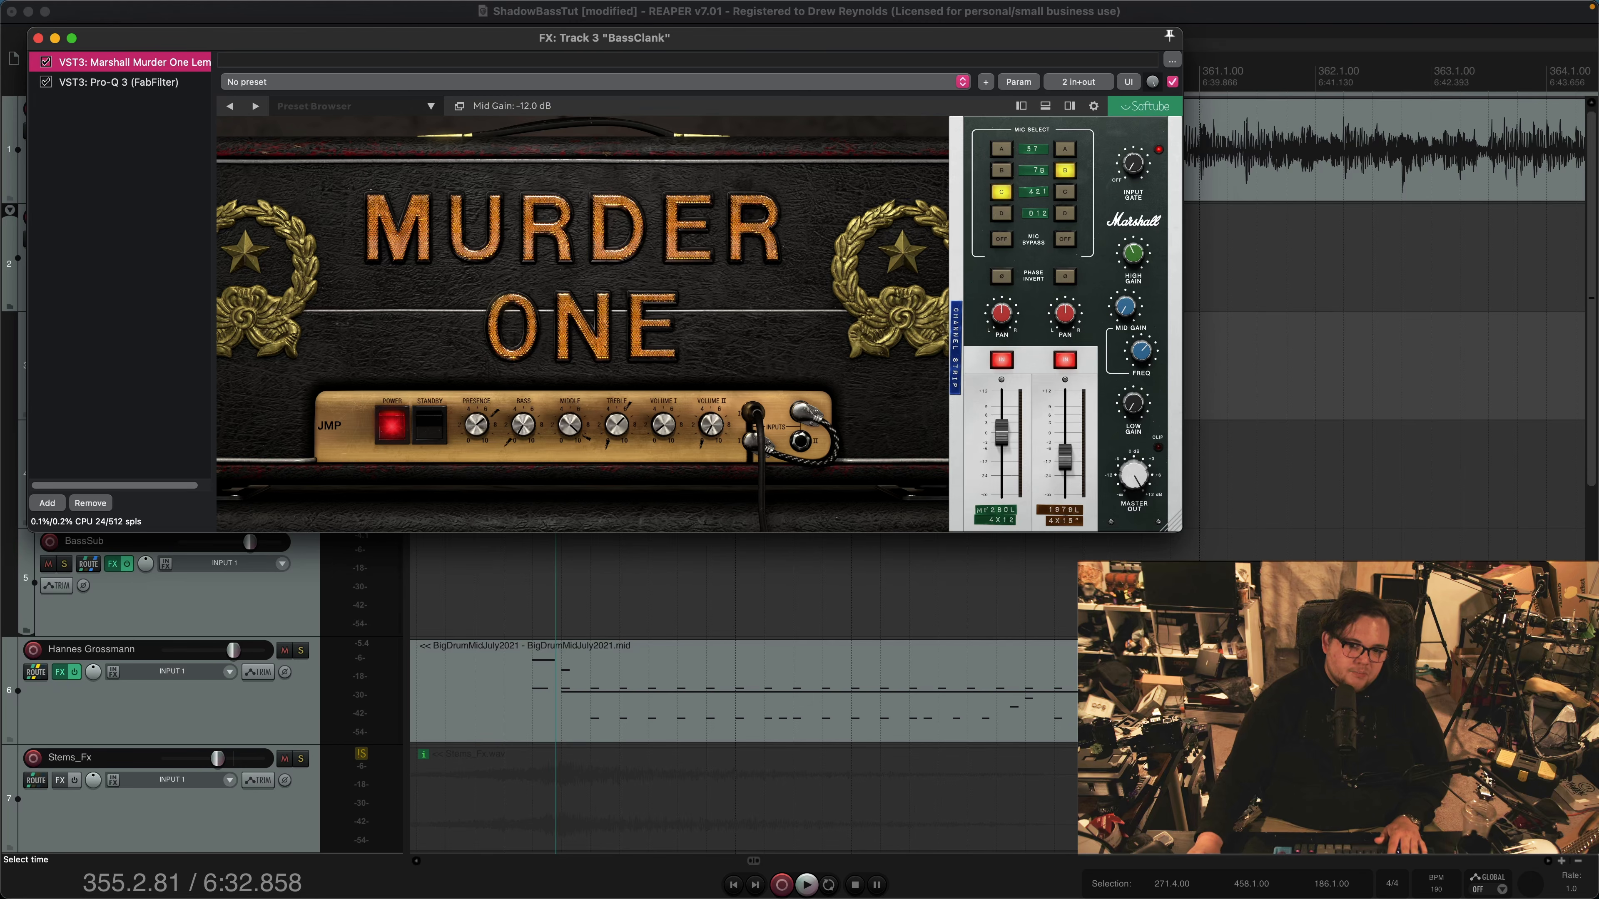
click(1069, 105)
click(1069, 106)
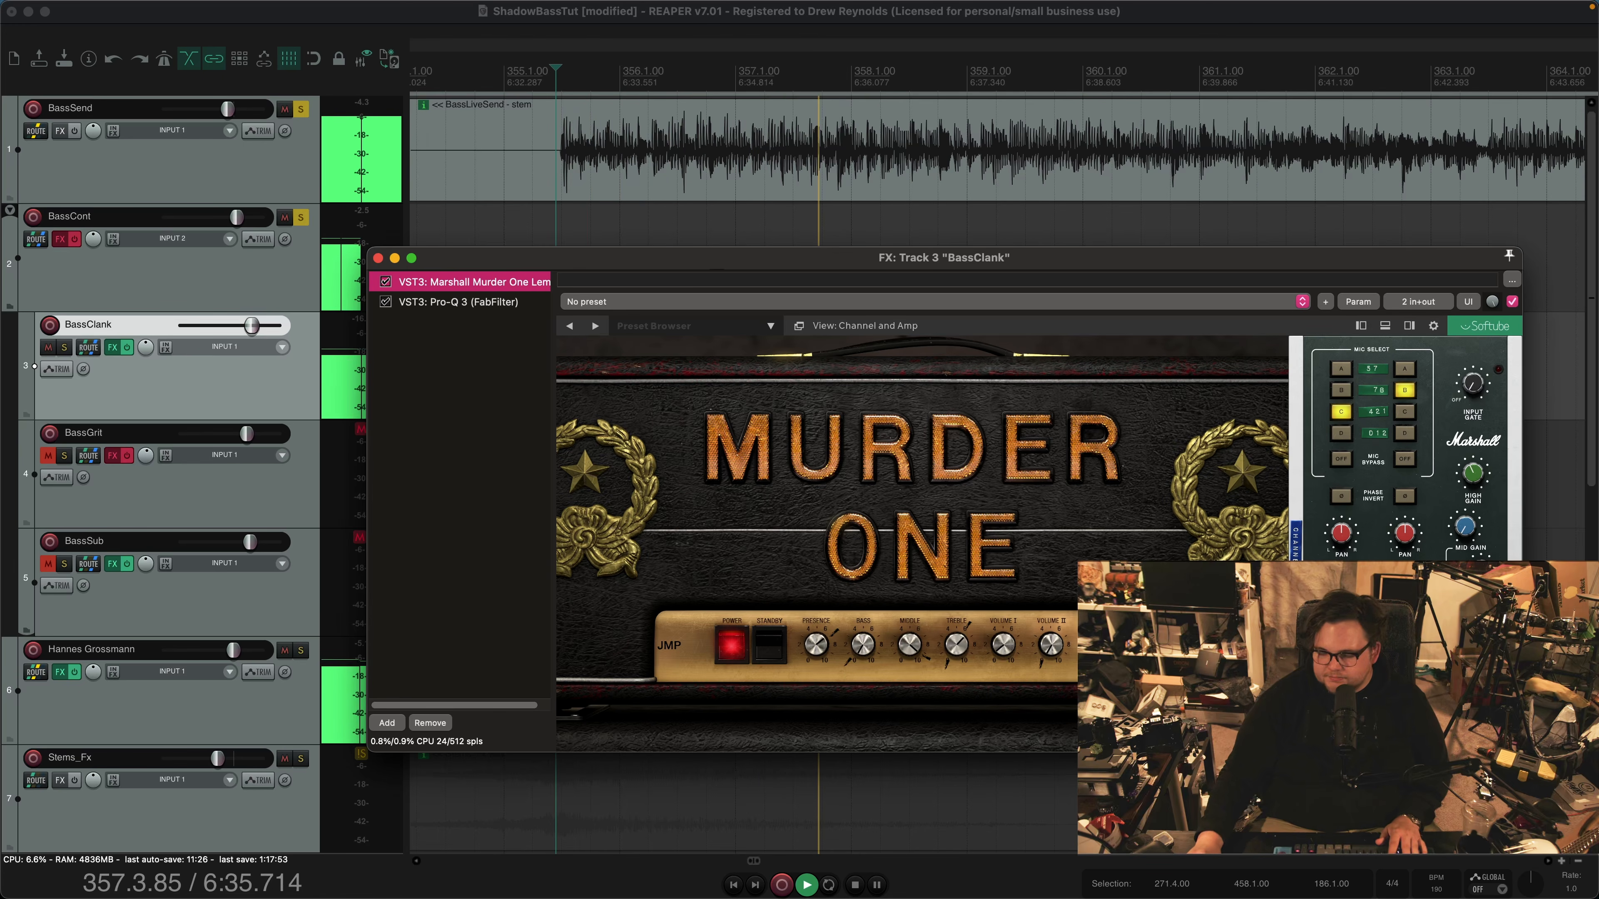
Play the bass passage to audition BassClank through the Marshall Murder One amp with its Pro-Q 3 bypassed
key(space)
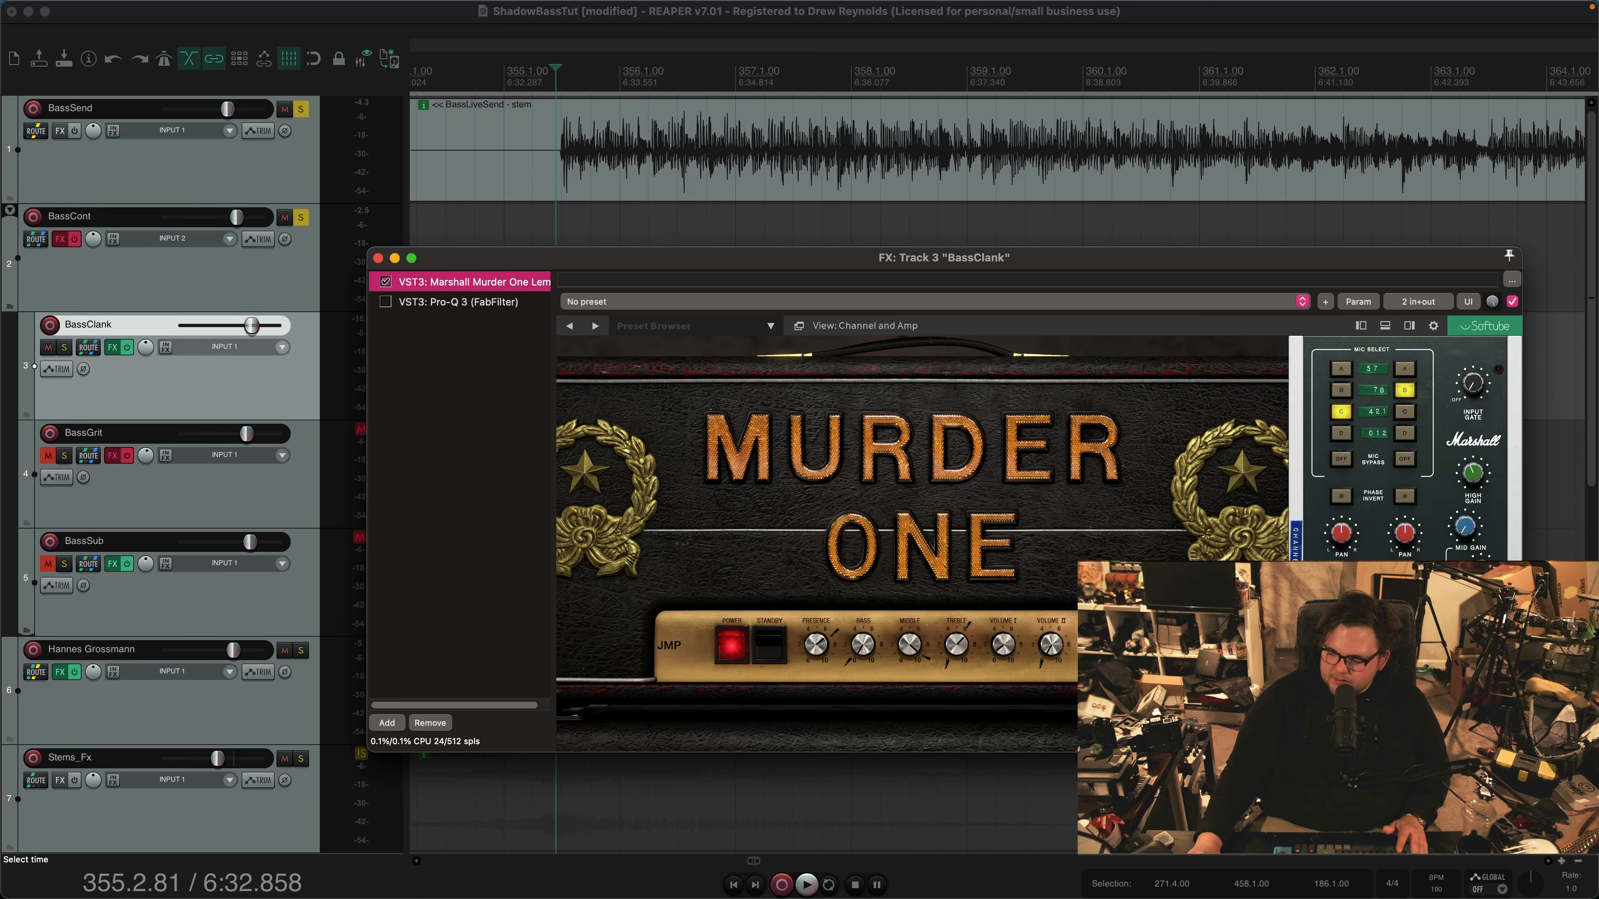
key(space)
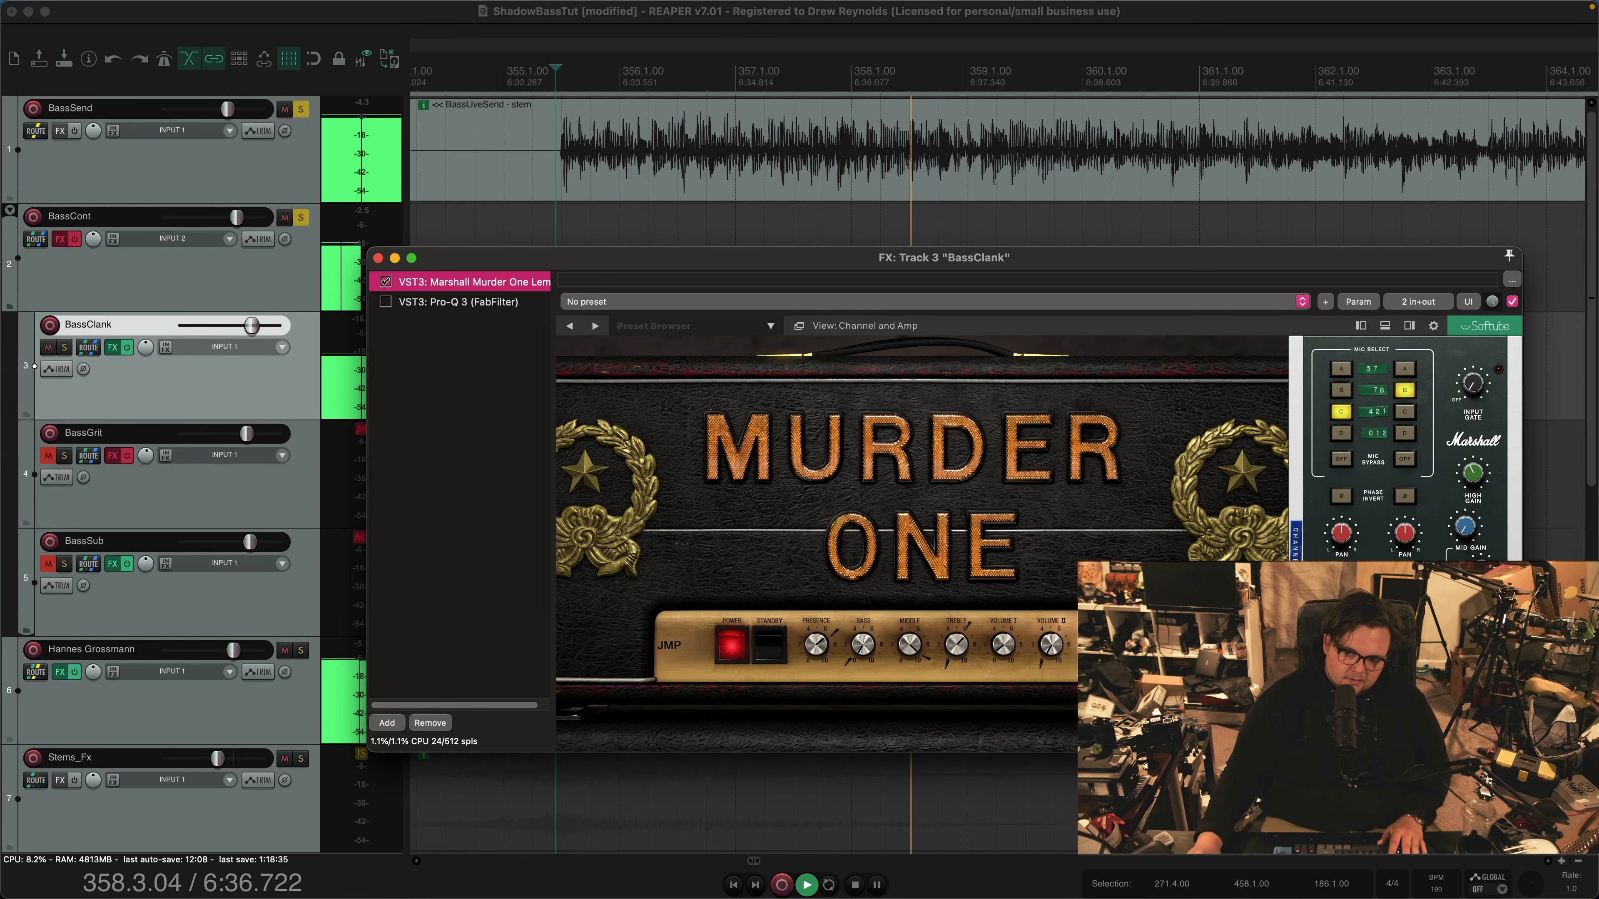
key(space)
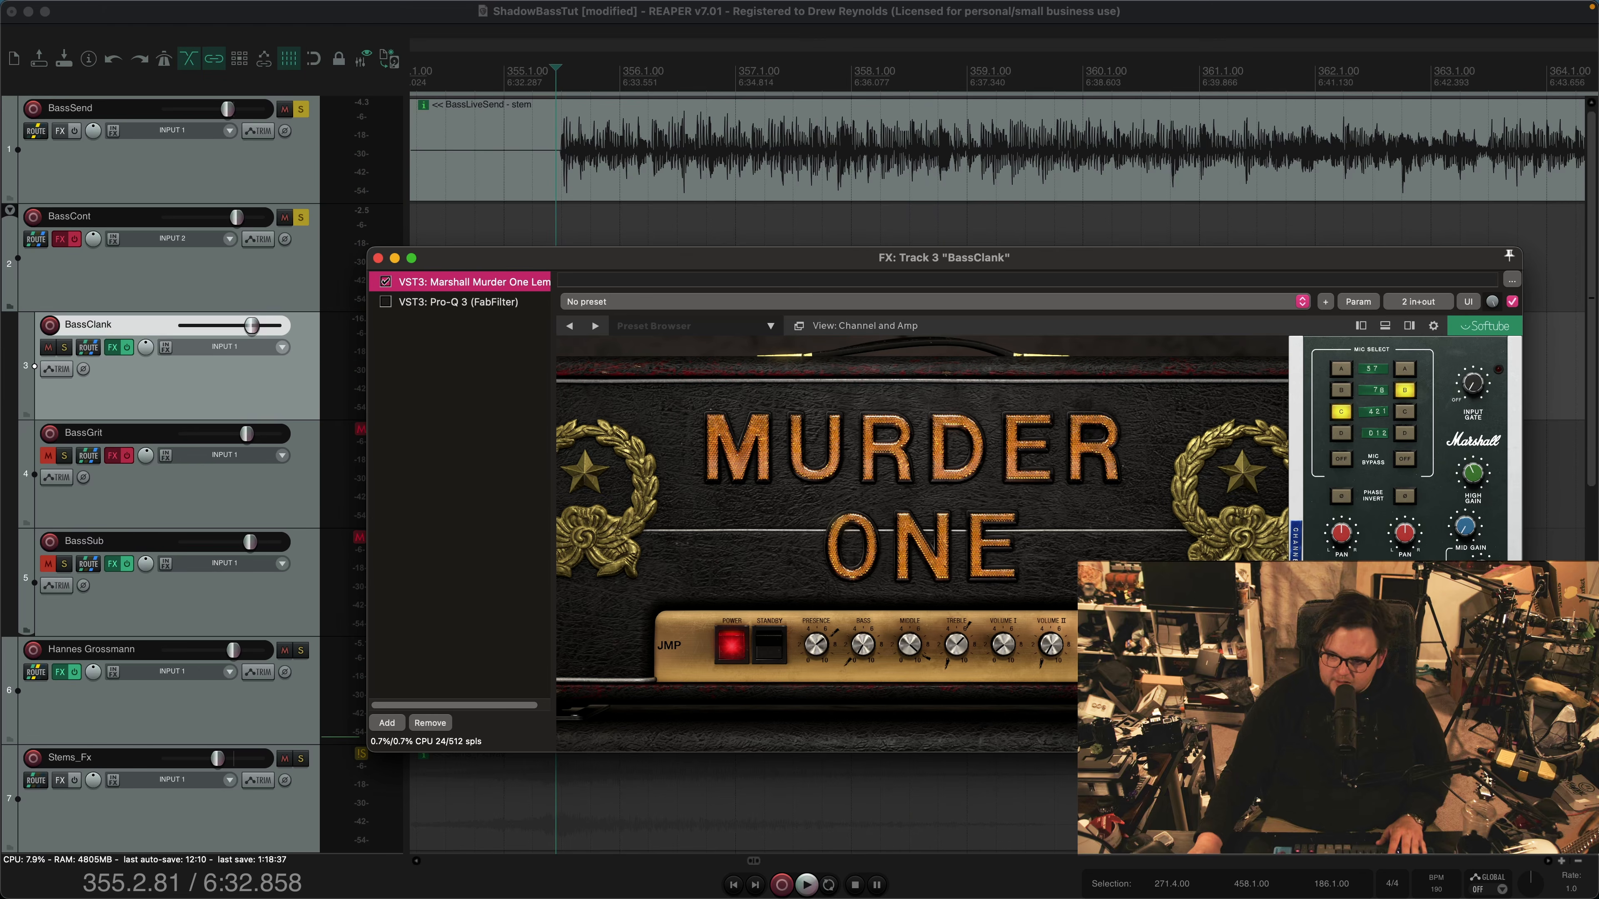
Examine the mid and high EQ controls on BassClank's Marshall Murder One channel strip and audition the bass passage
mouse_move(1465, 526)
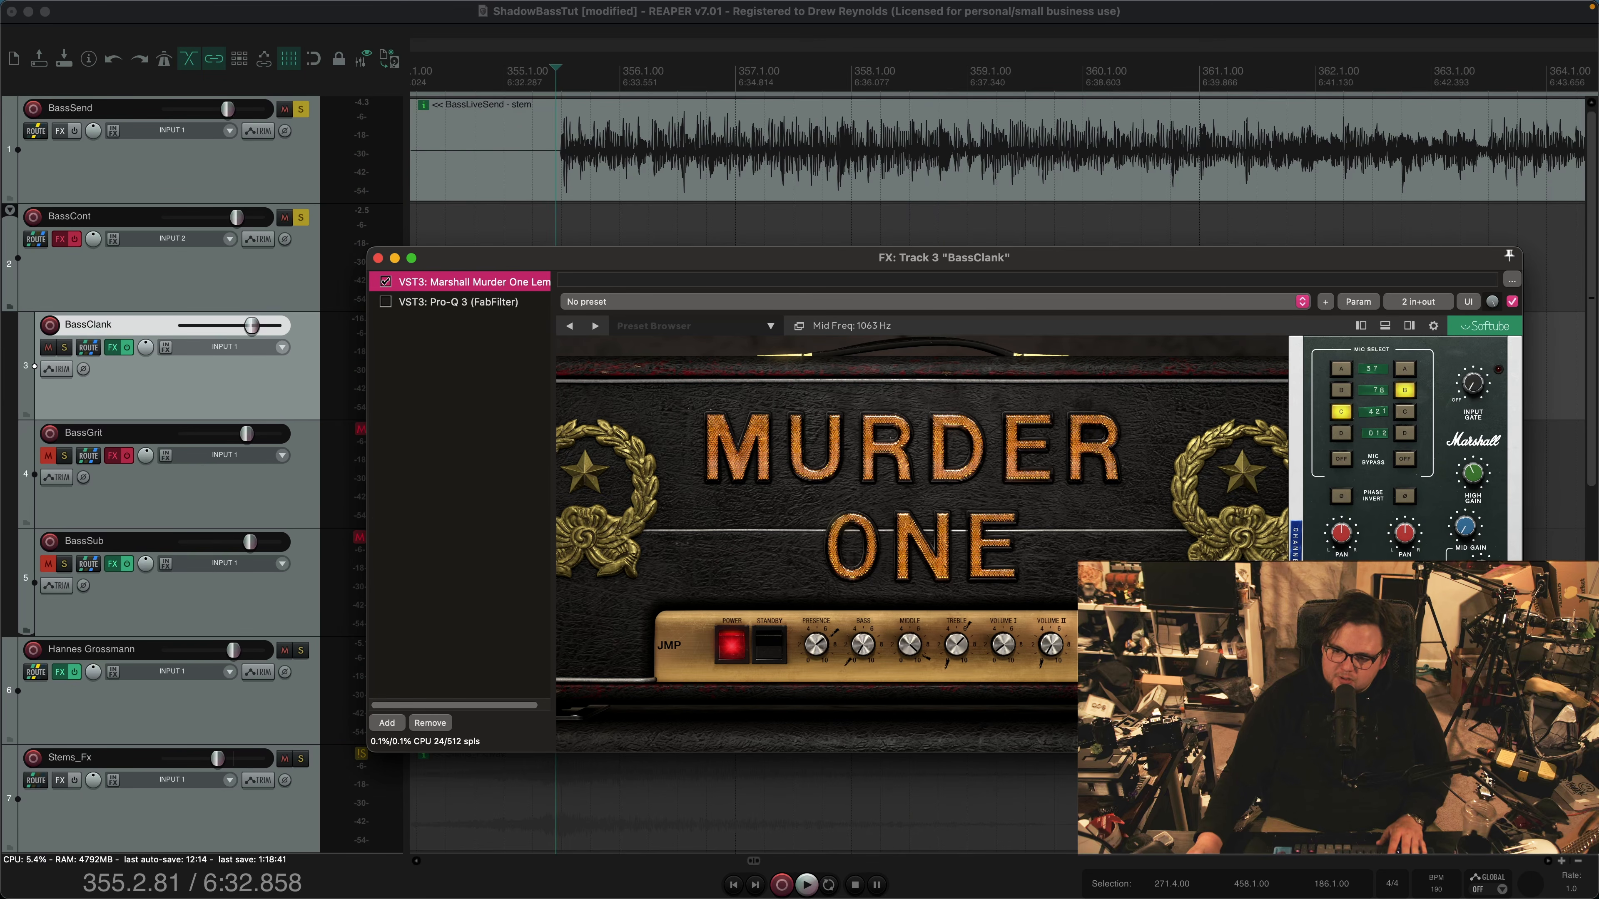
mouse_move(1473, 473)
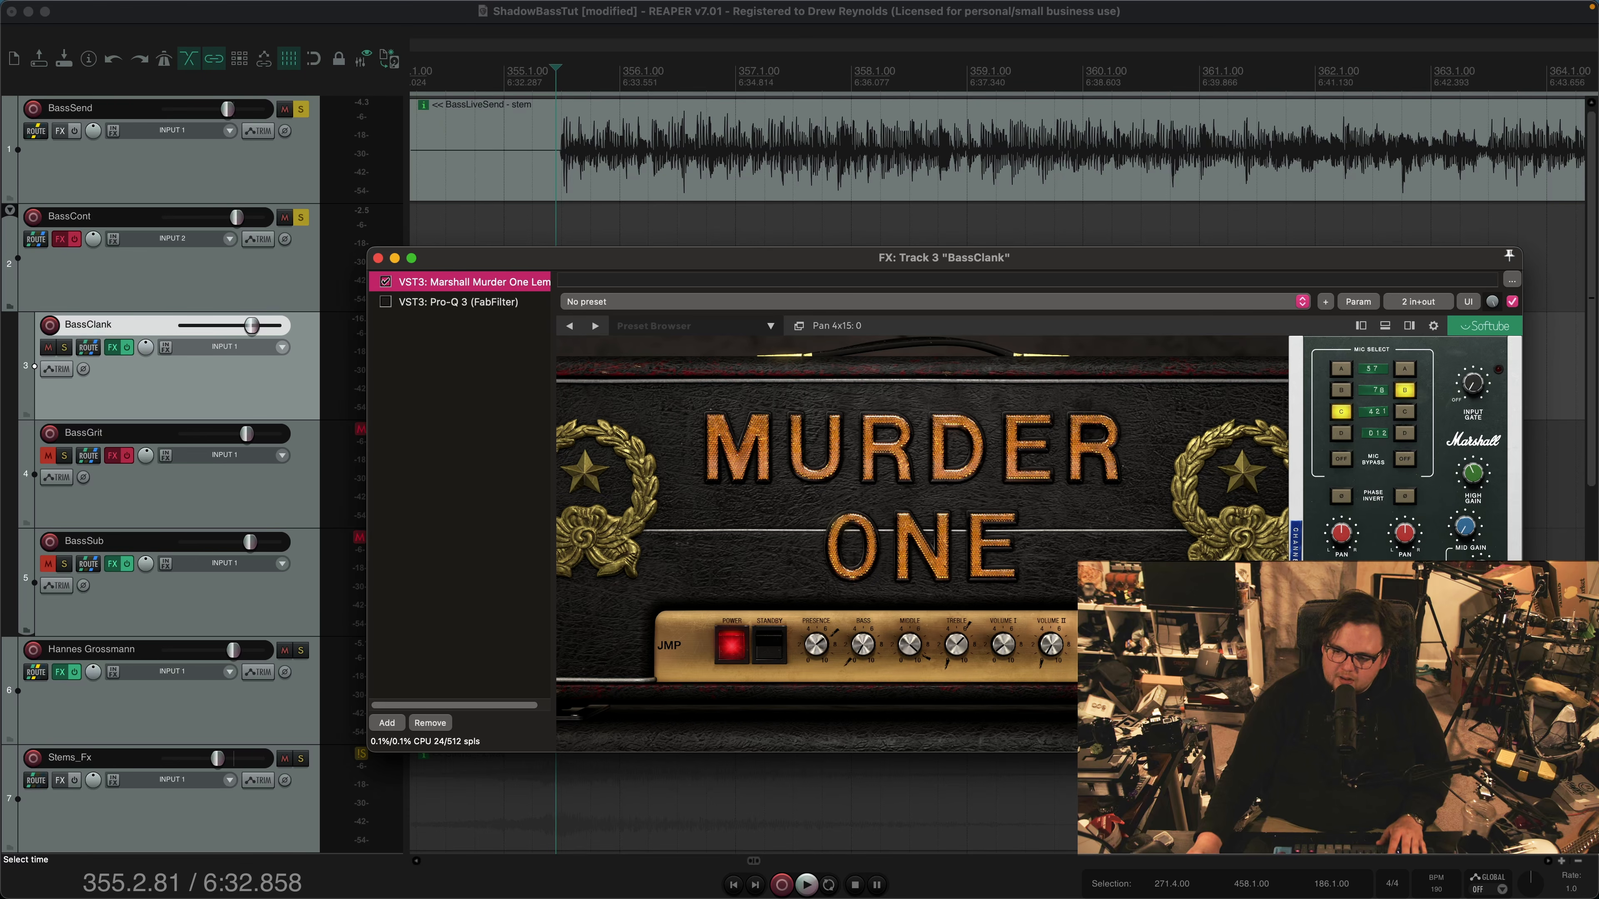
key(space)
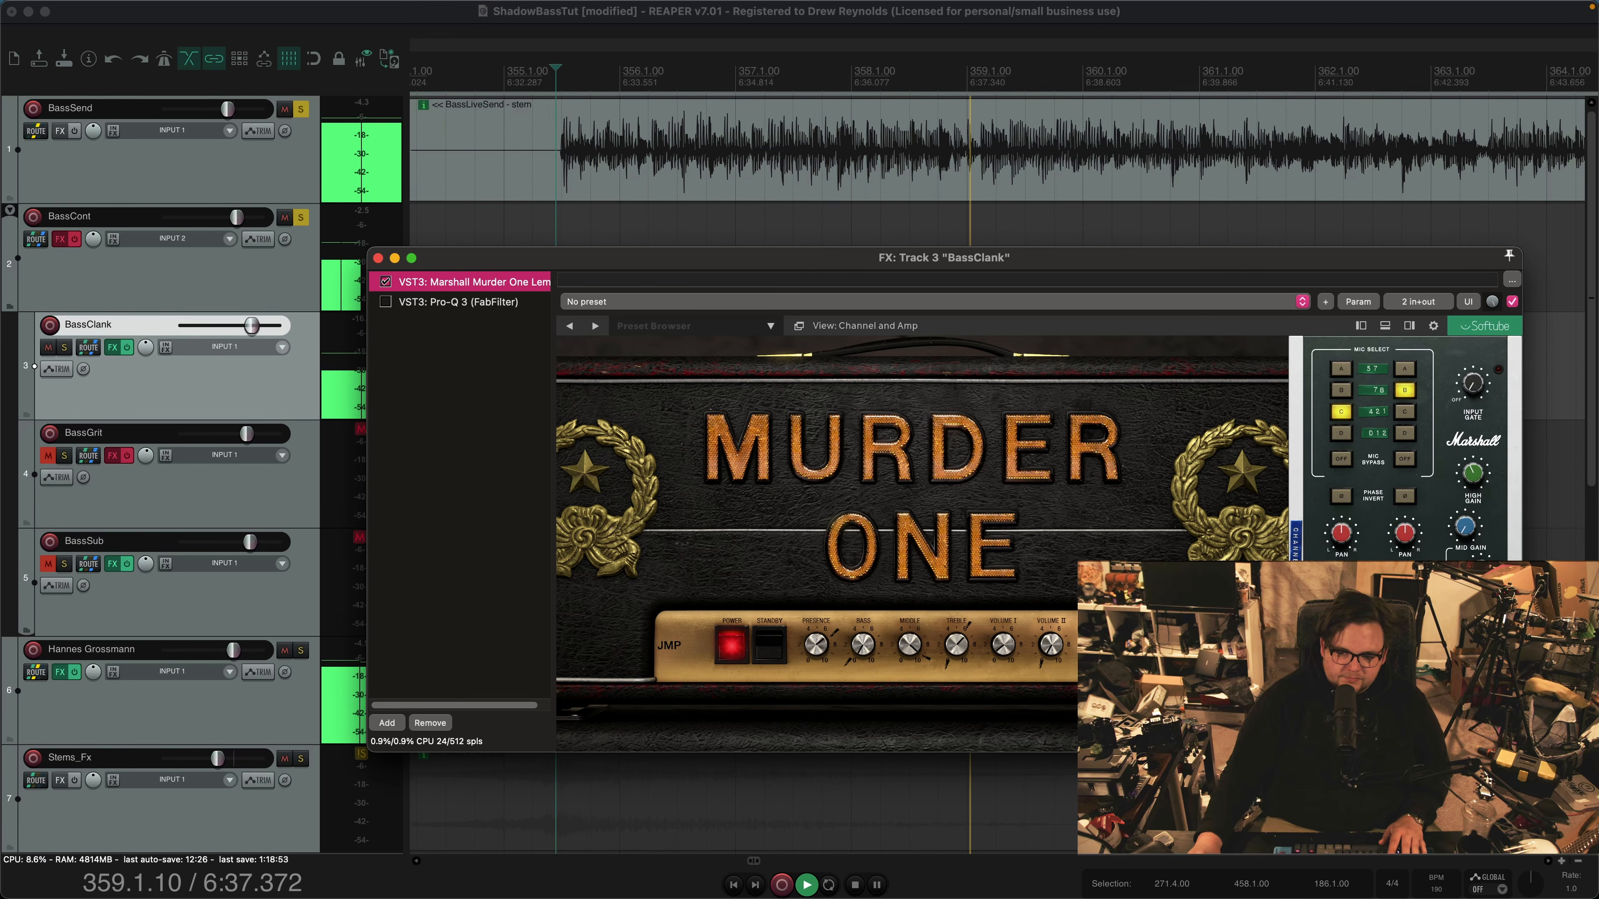
key(space)
Enable the Pro-Q 3 on BassClank and inspect its low cut, midrange cuts and high-frequency boost
click(458, 302)
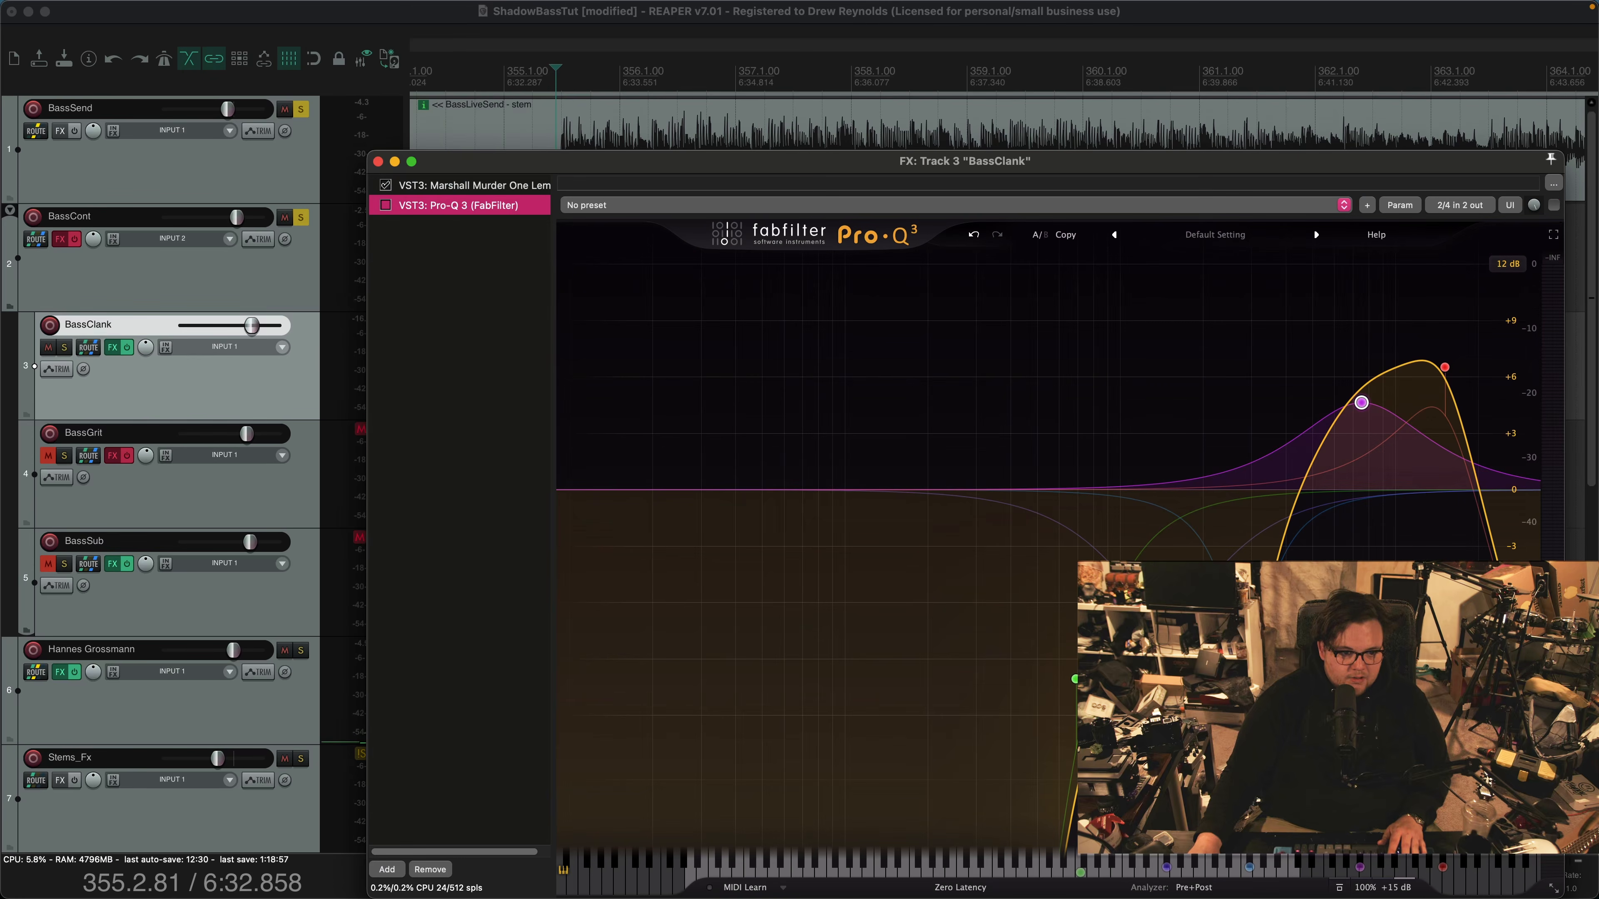
drag(667, 162, 541, 104)
mouse_move(949, 621)
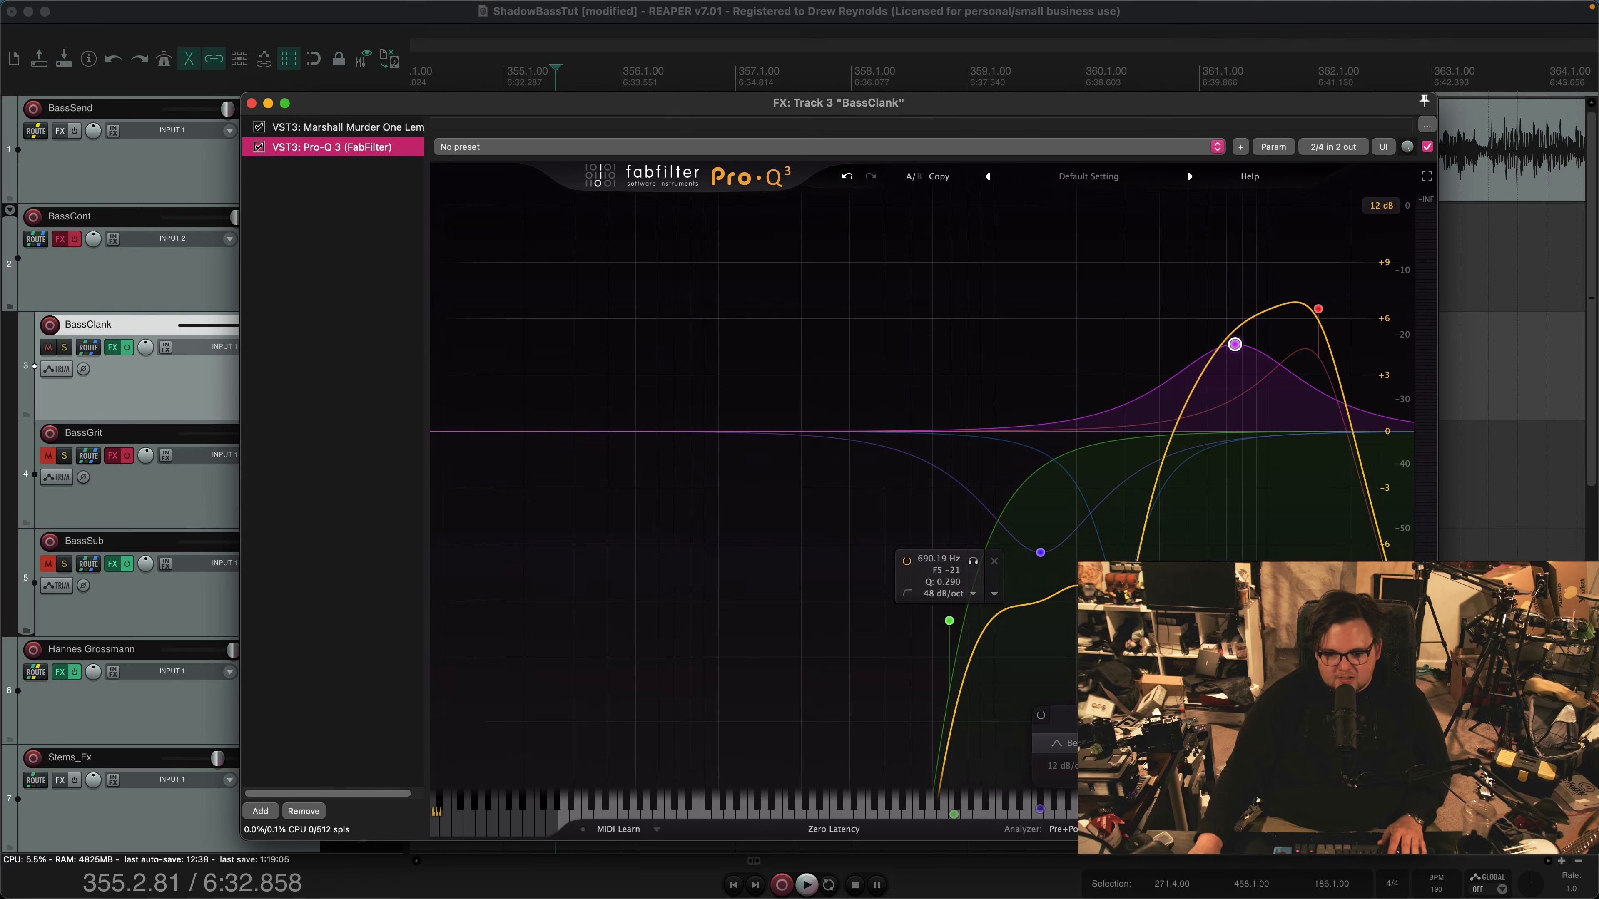
mouse_move(1041, 552)
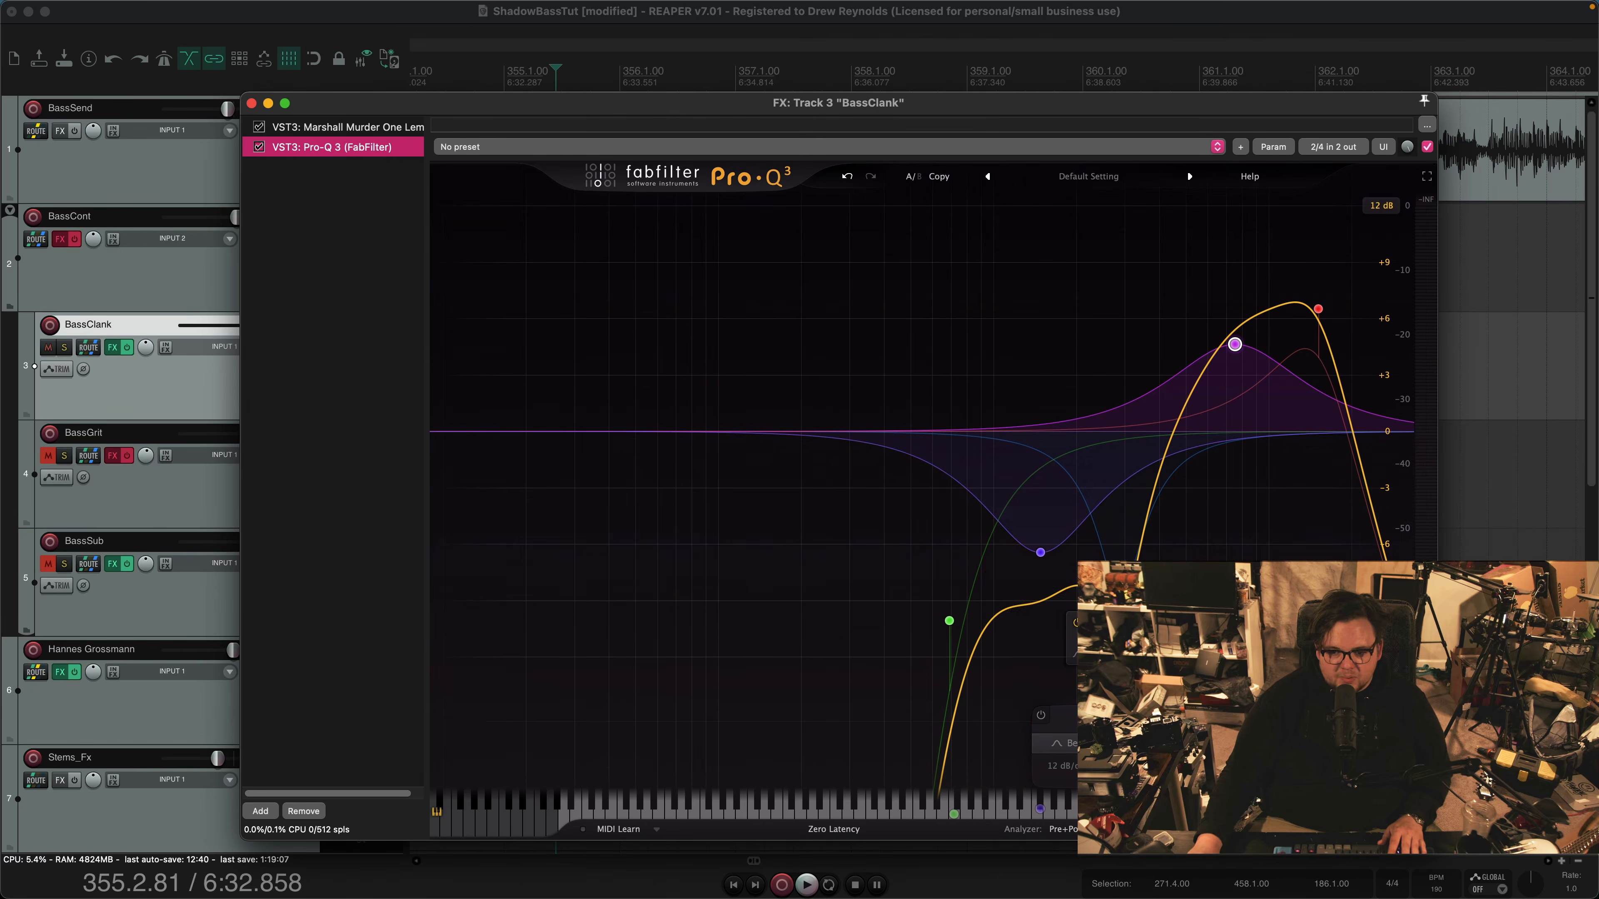
mouse_move(1119, 594)
mouse_move(1233, 341)
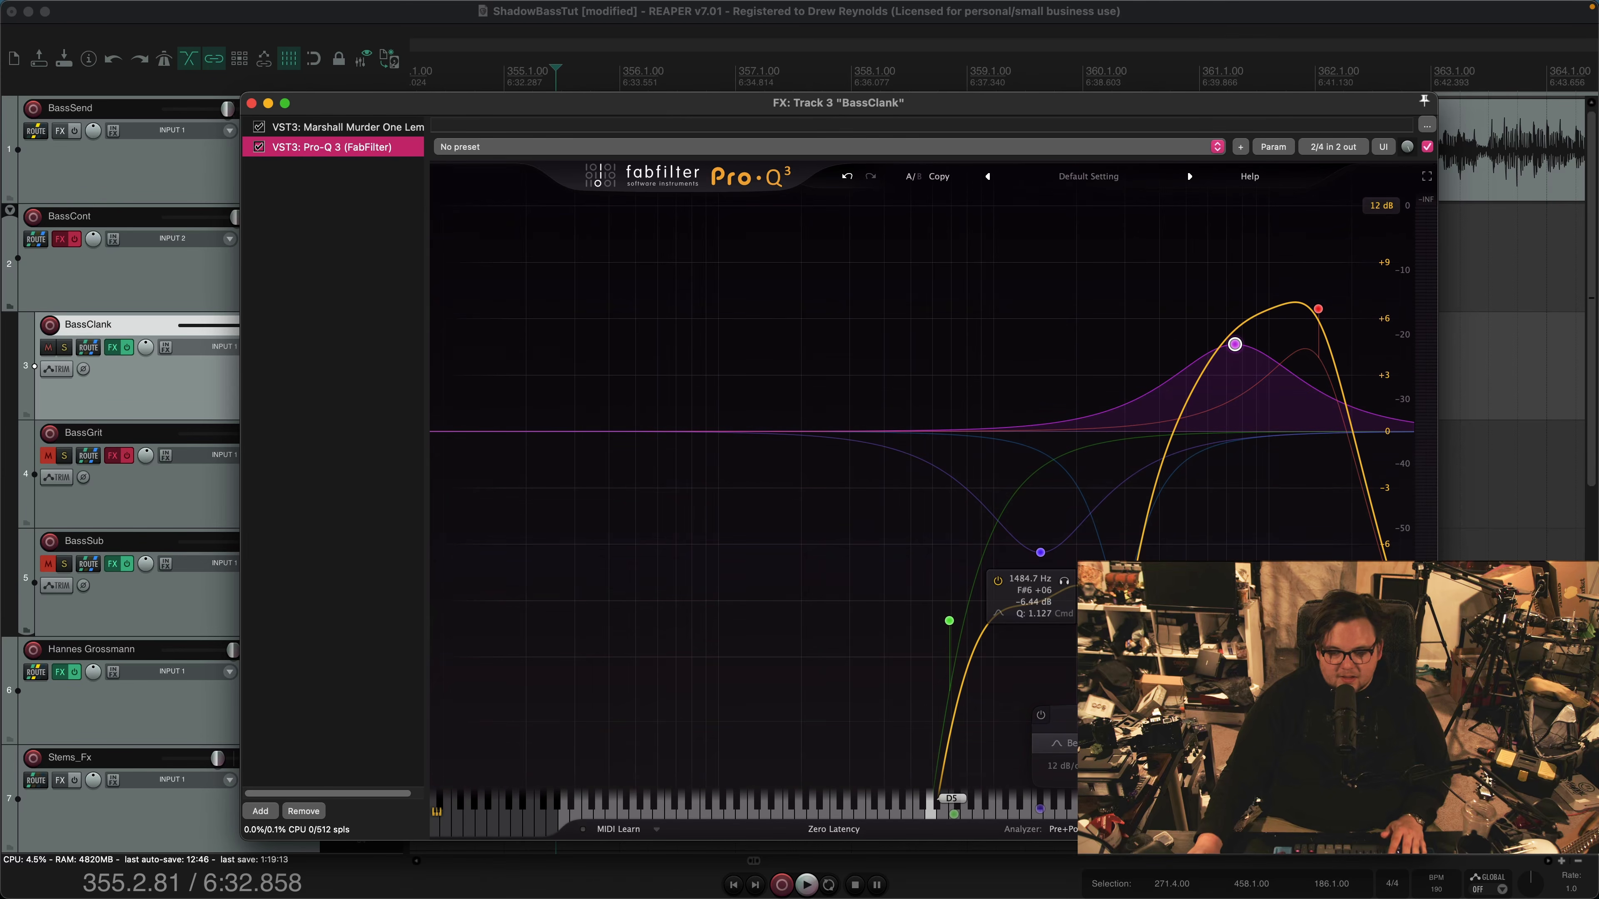
Play the bass passage twice to audition BassClank with its Pro-Q 3 enabled and close the effects chain
key(space)
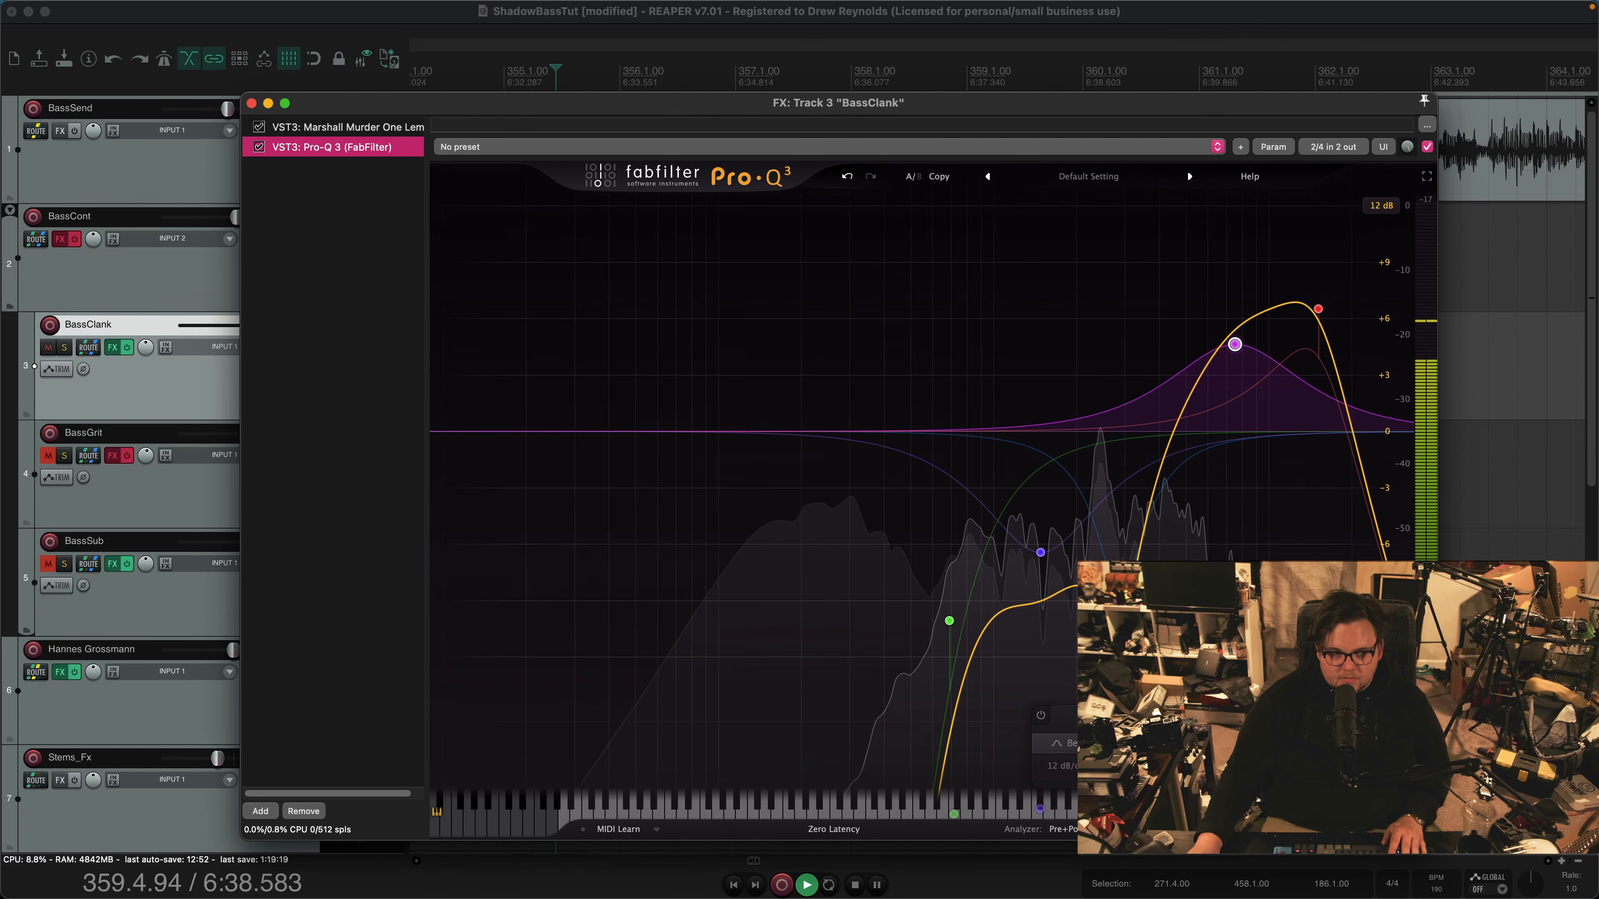
key(space)
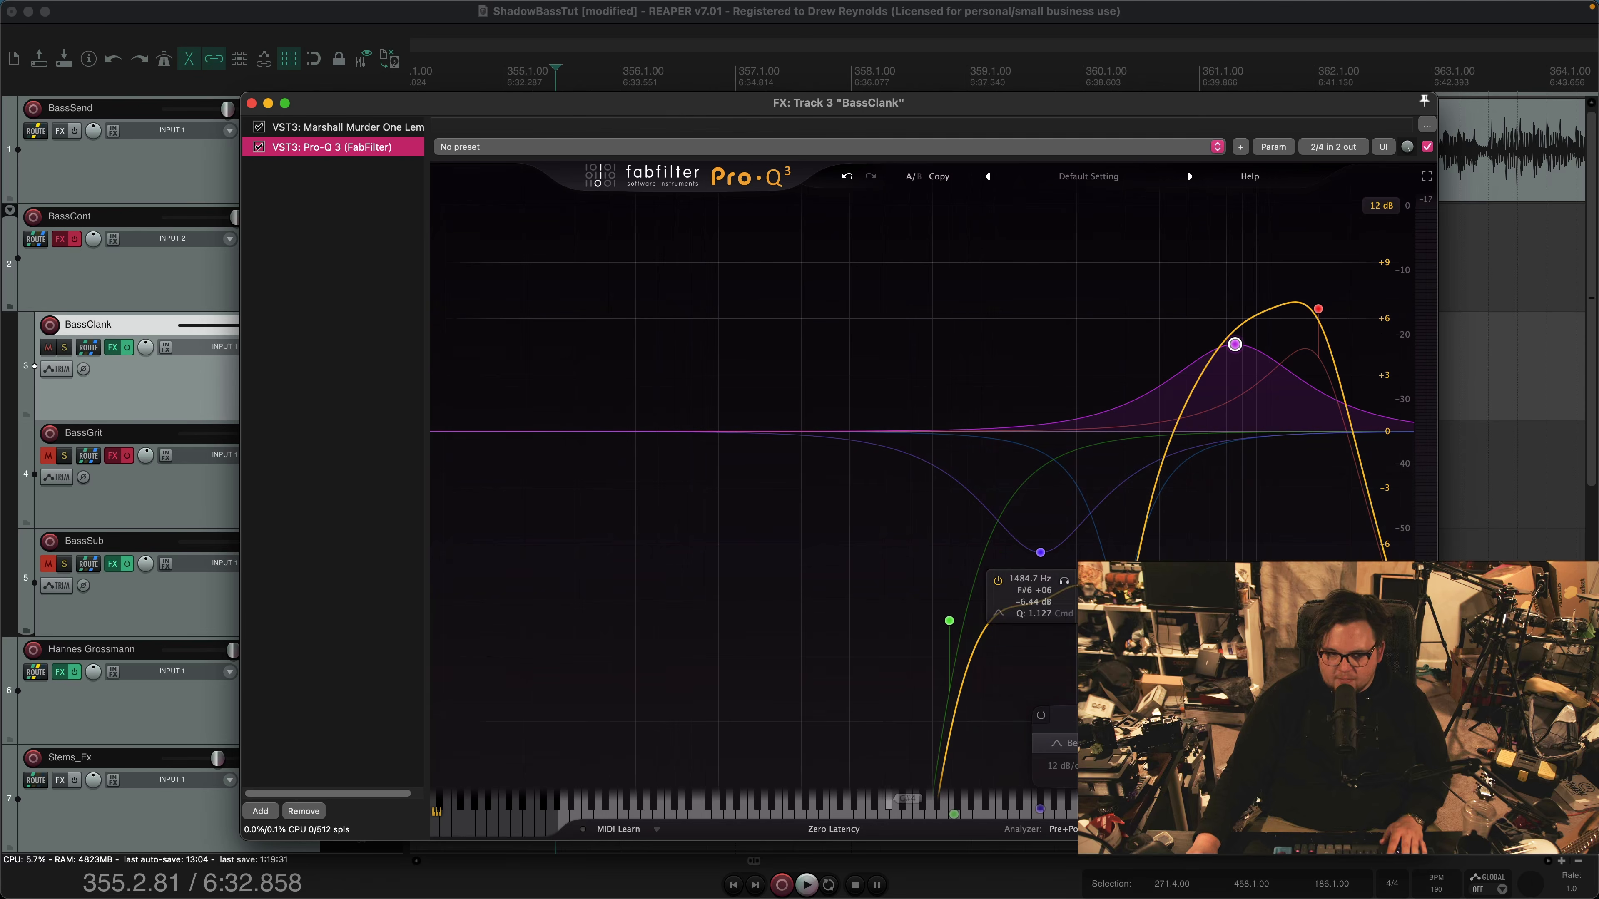
key(space)
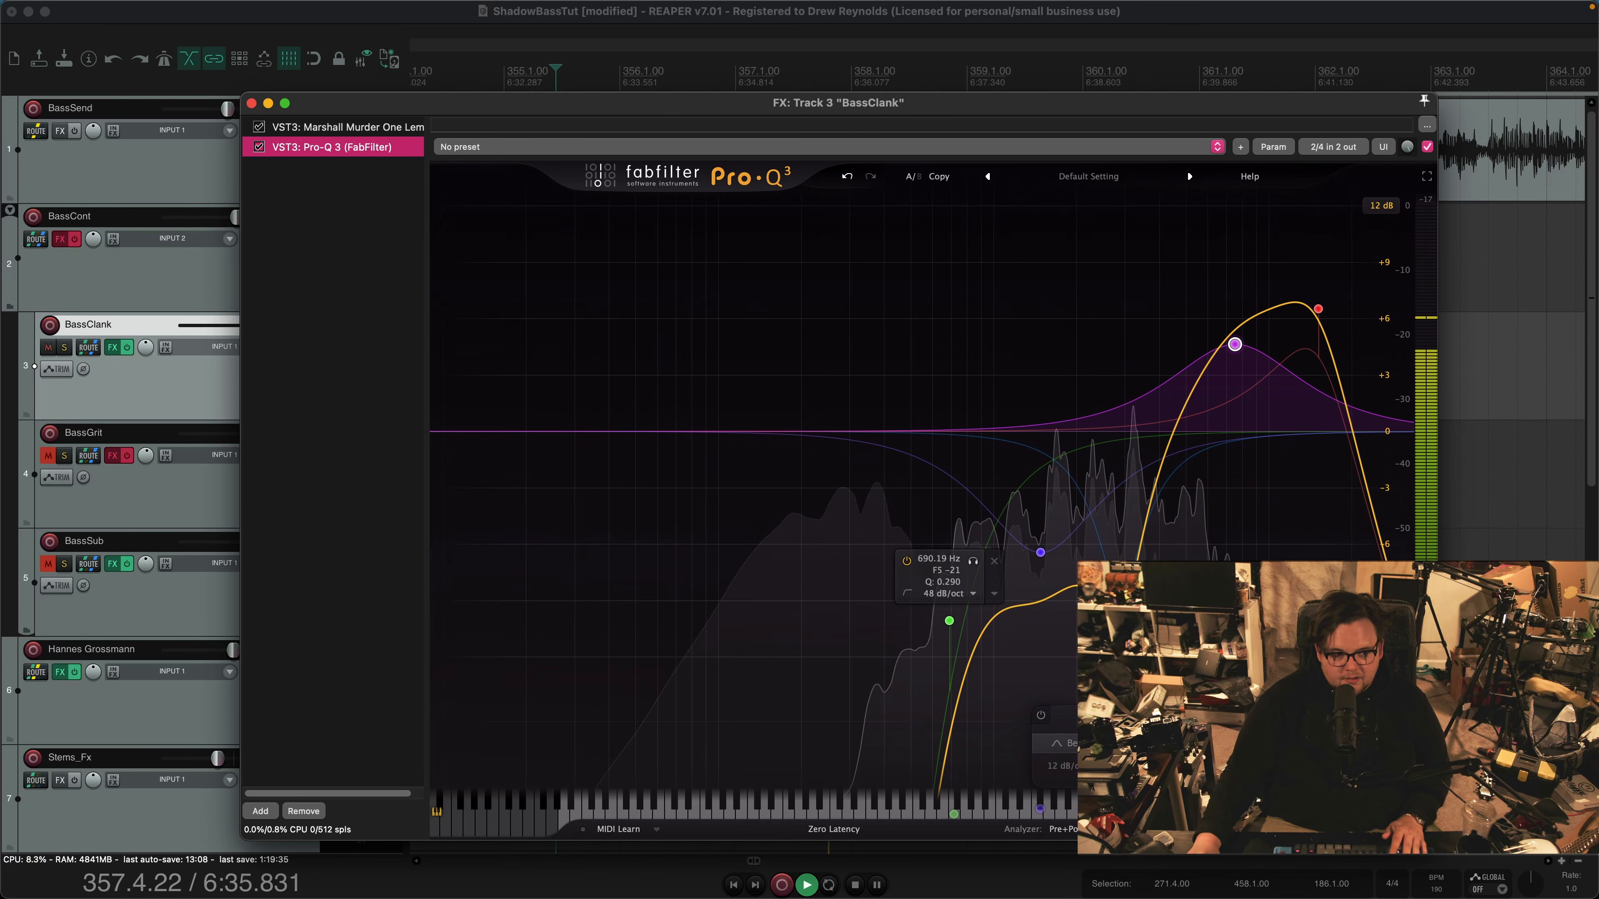
key(Escape)
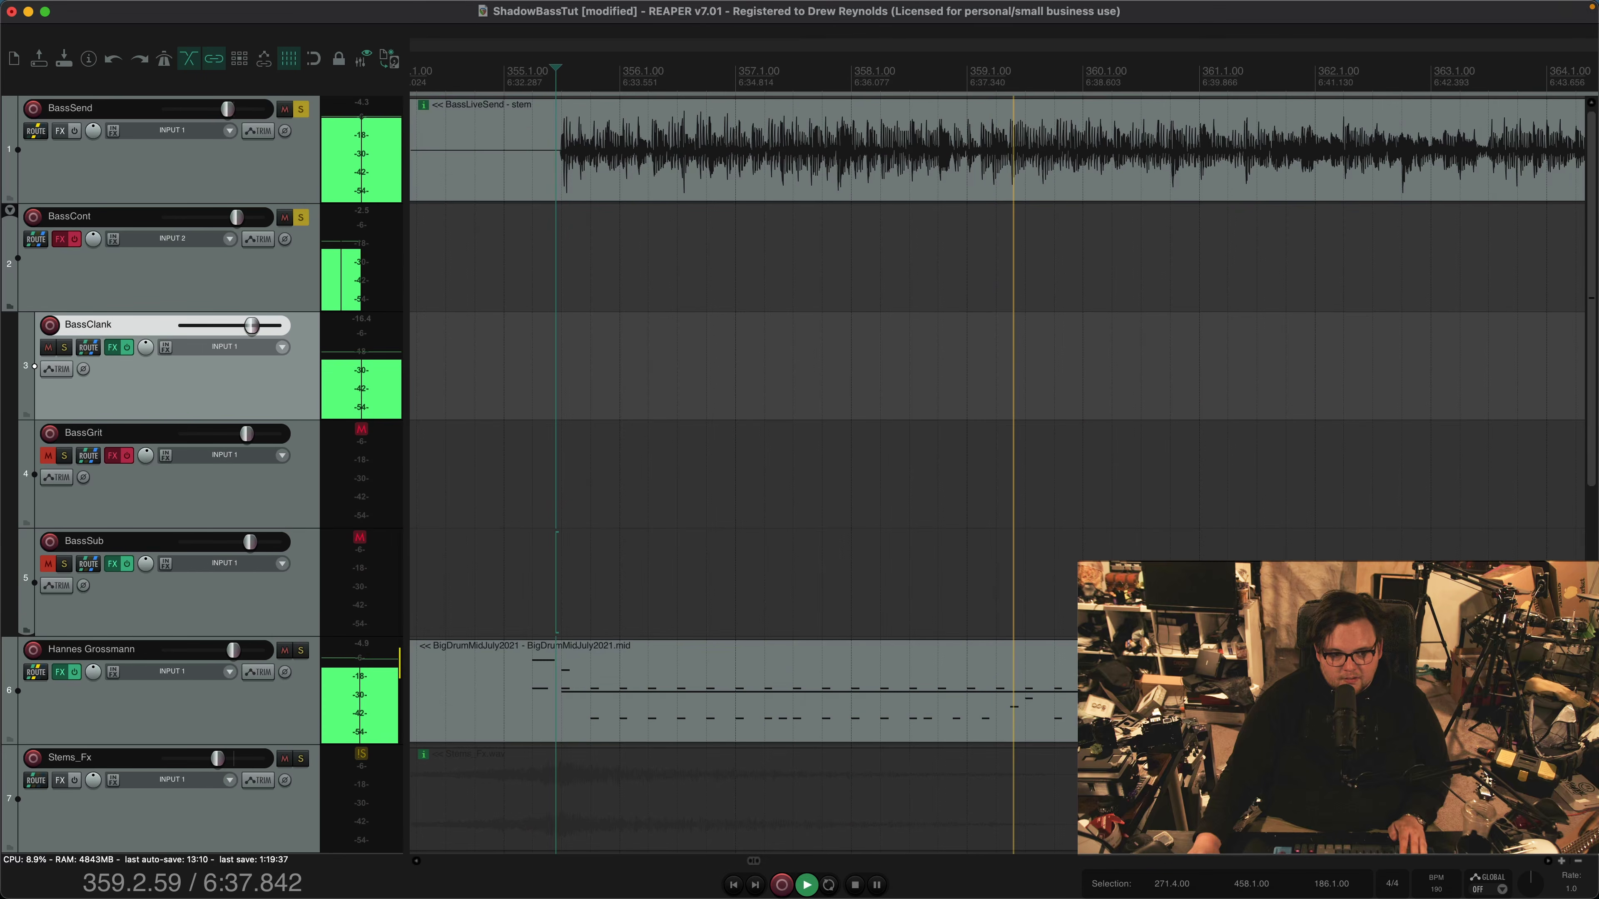
key(space)
Unmute BassSub, take BassSend out of solo and audition BassSub together with BassClank
click(48, 564)
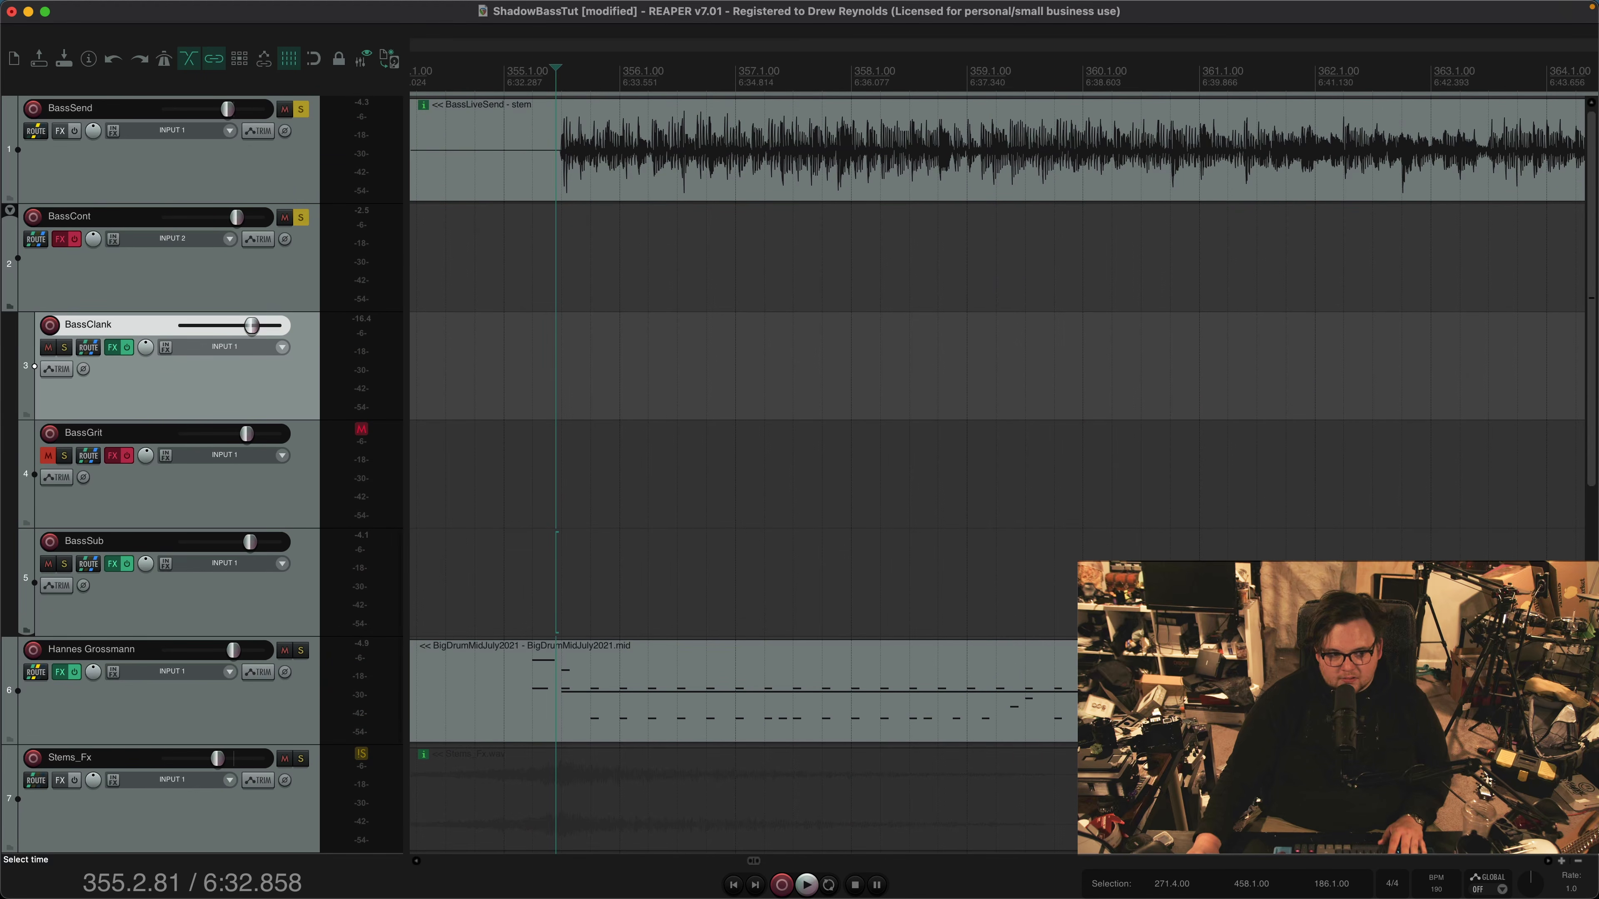
click(283, 159)
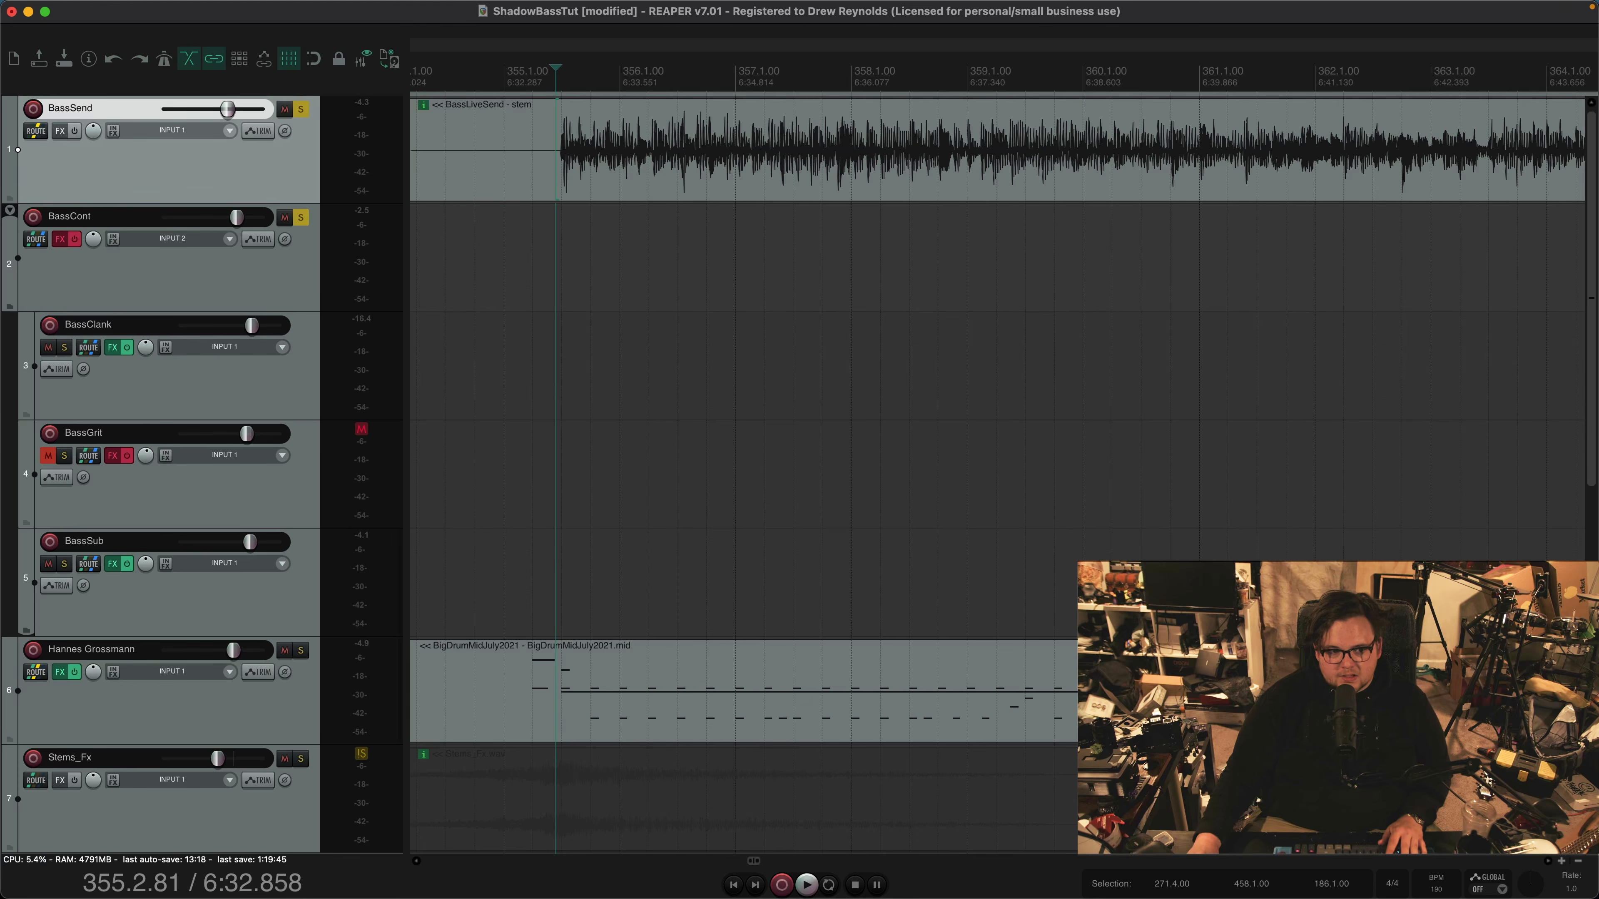
click(301, 110)
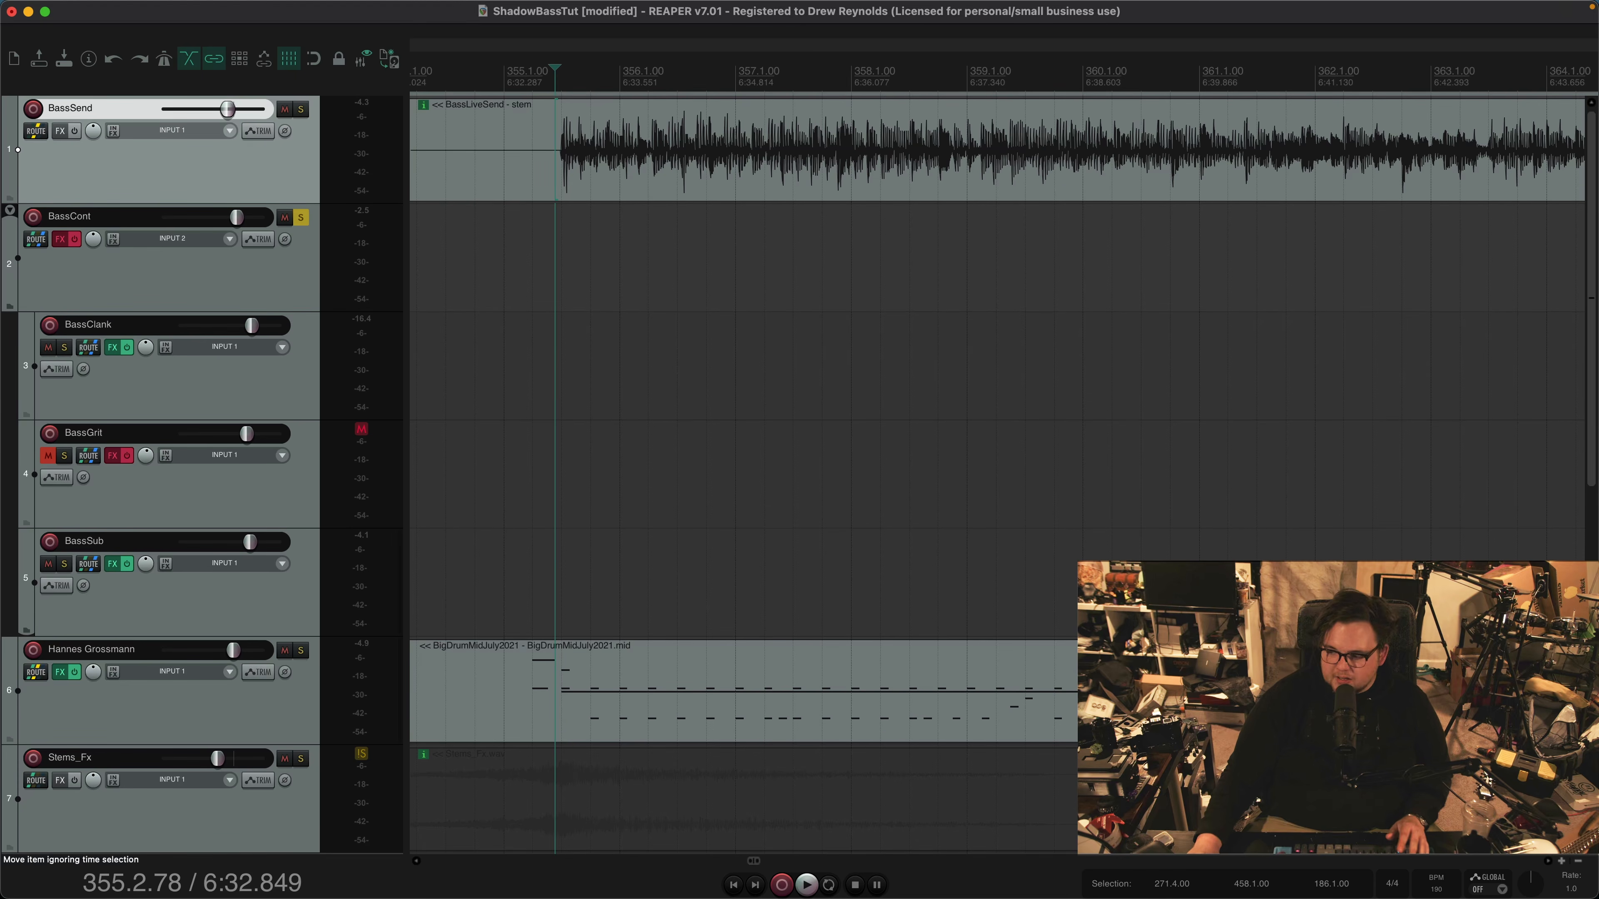
key(space)
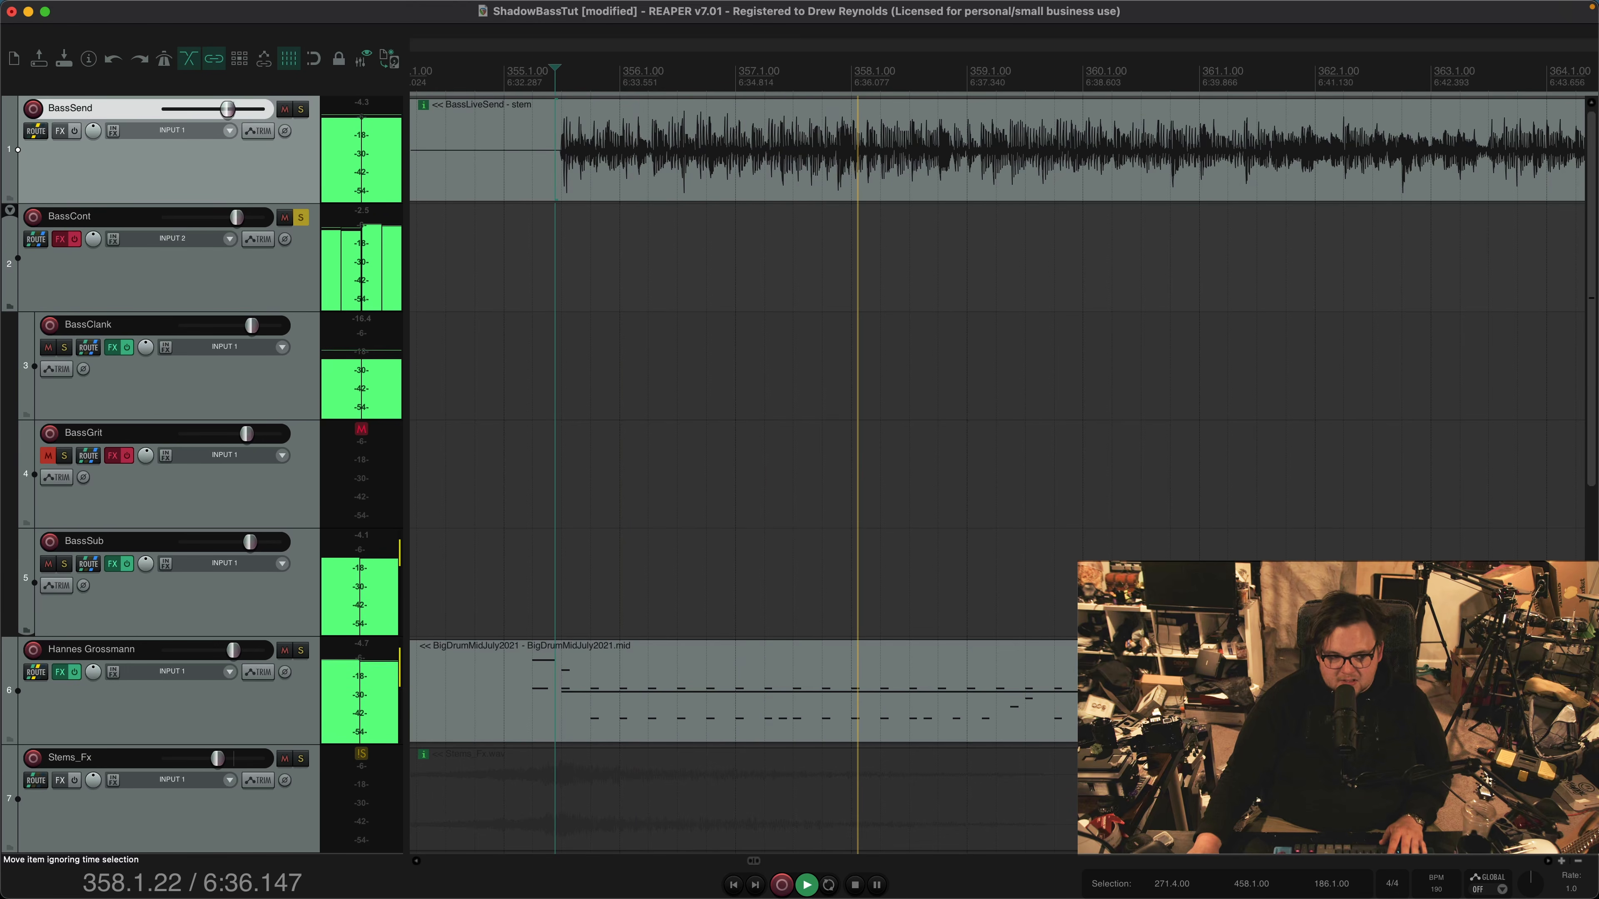
key(space)
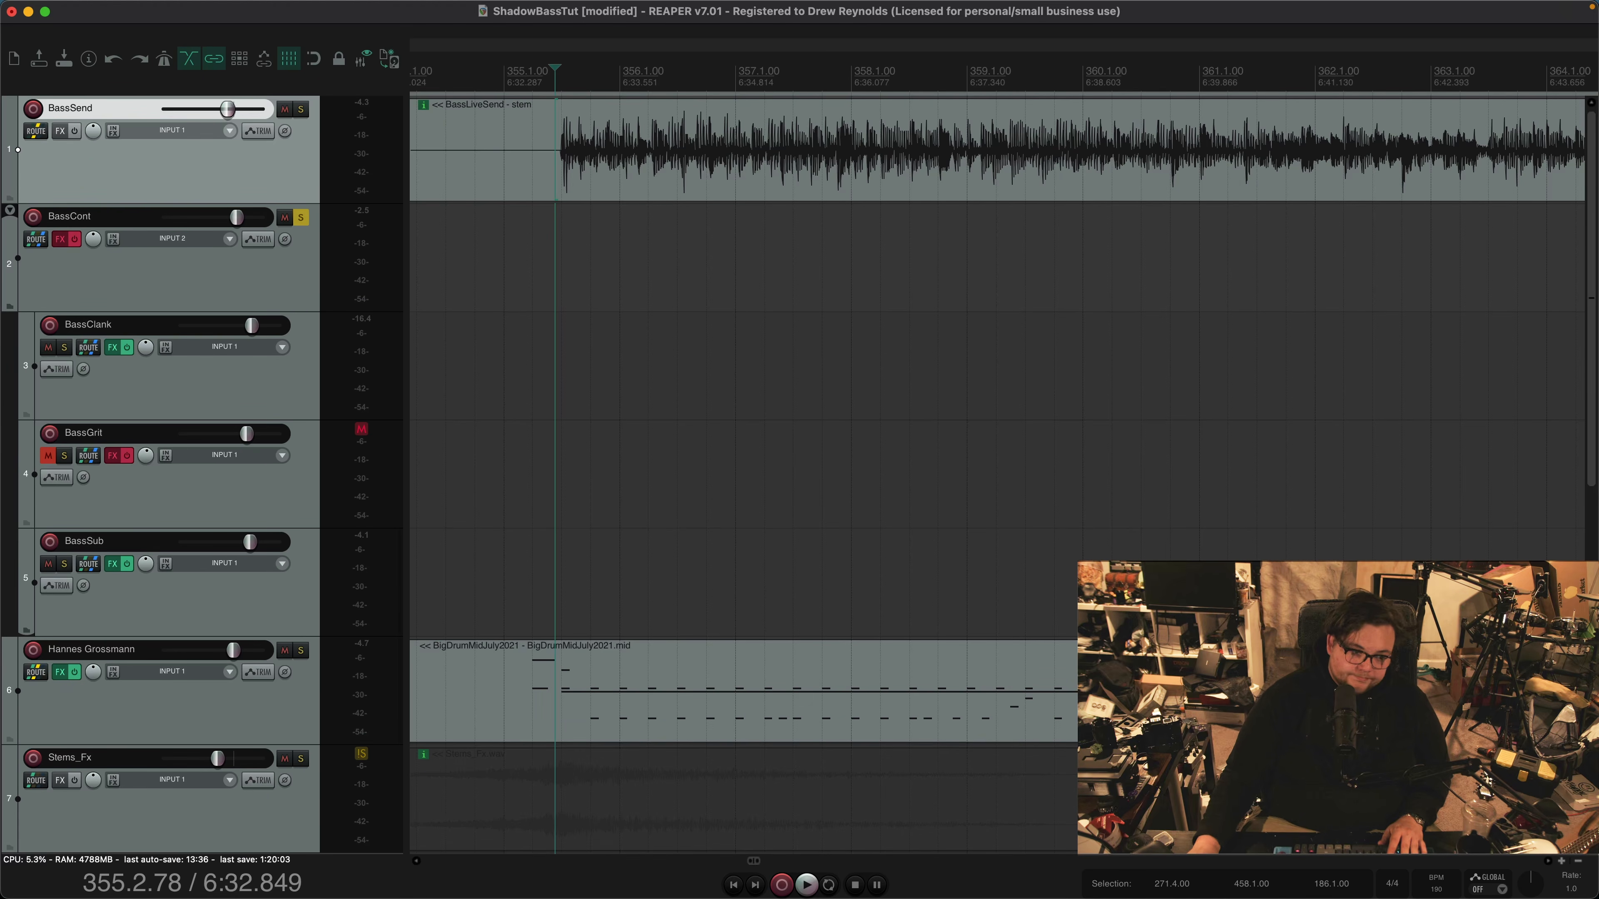
Unmute and solo the BassGrit track, enable its effects and show its Marshall Murder One amp
click(170, 486)
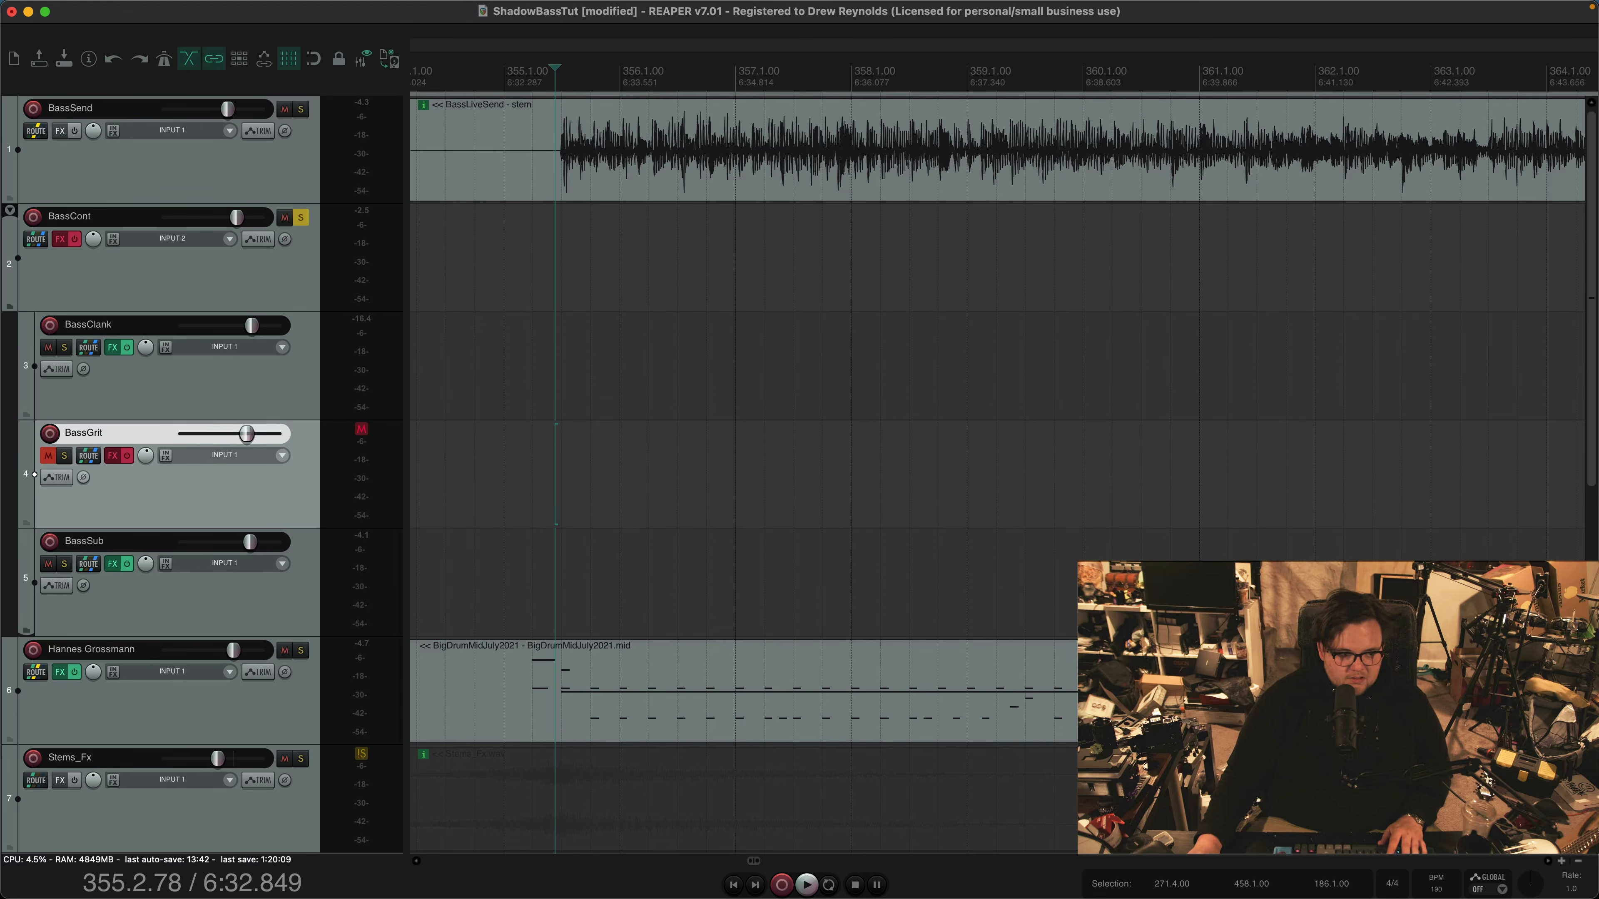
click(47, 456)
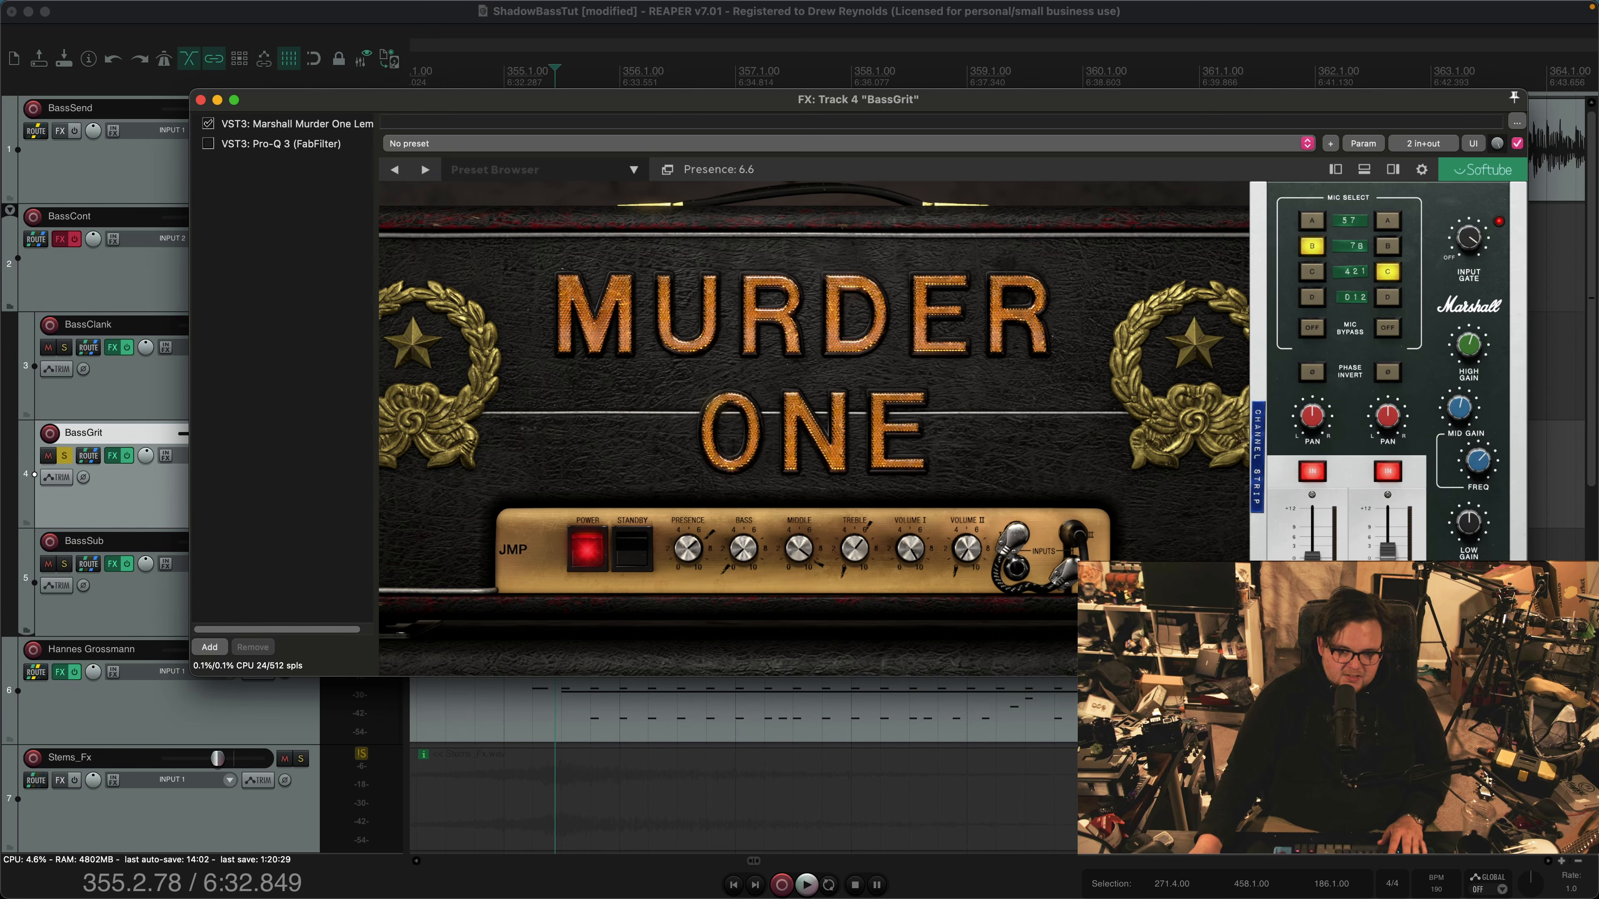
mouse_move(912, 549)
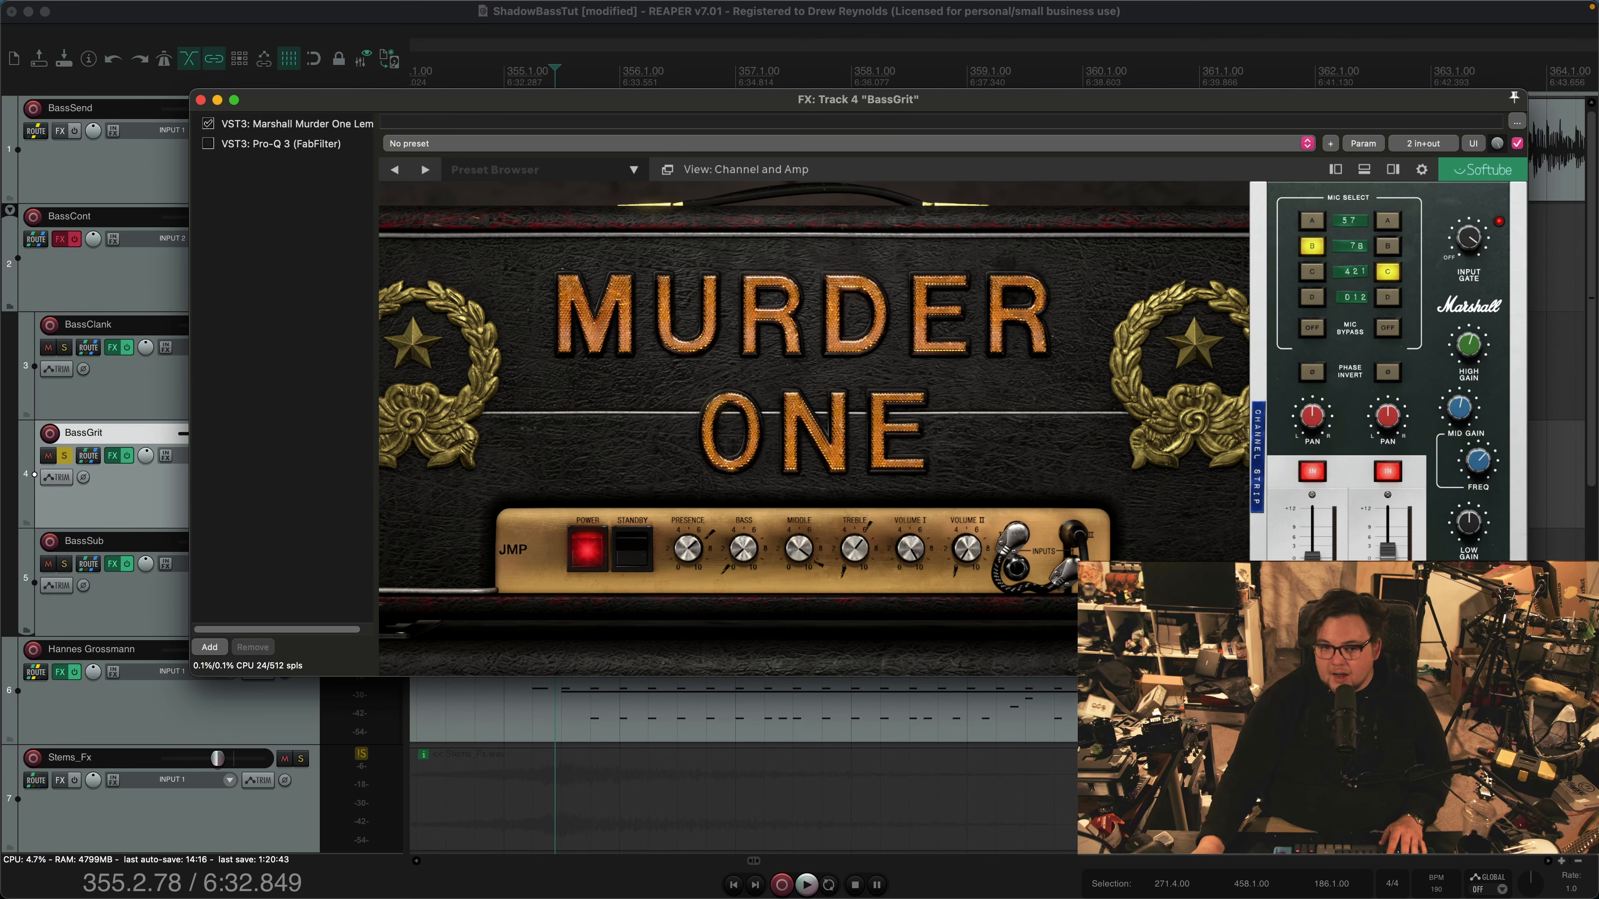
Try the Lo 2 Straight input on BassGrit's Murder One amp and restore the Hi 2 Cross input
drag(894, 99, 536, 11)
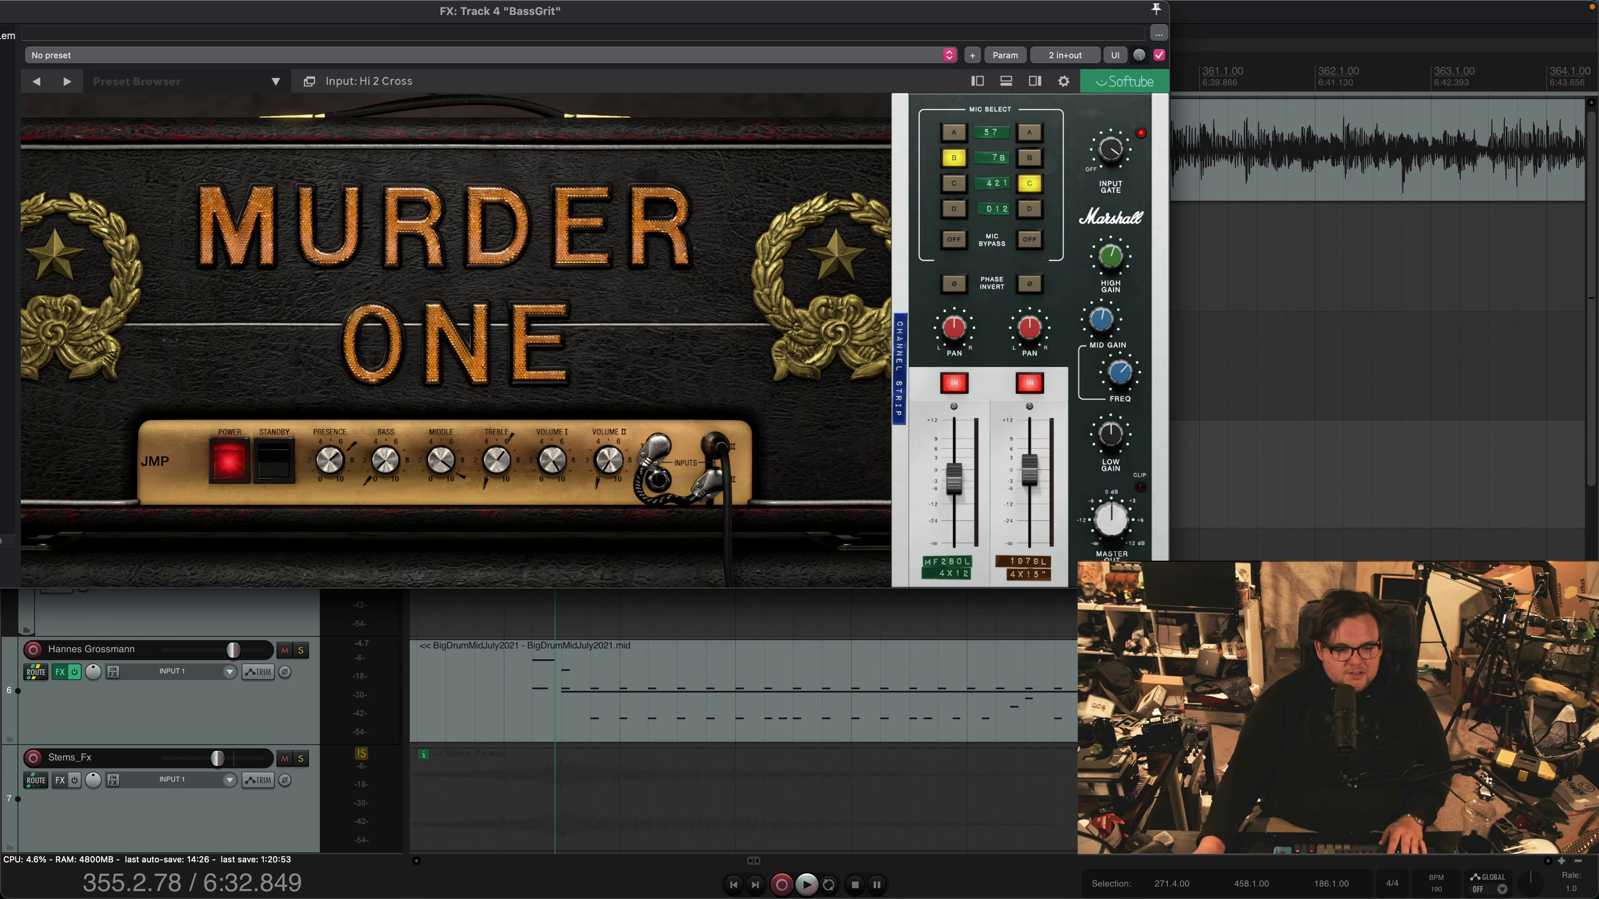
click(716, 480)
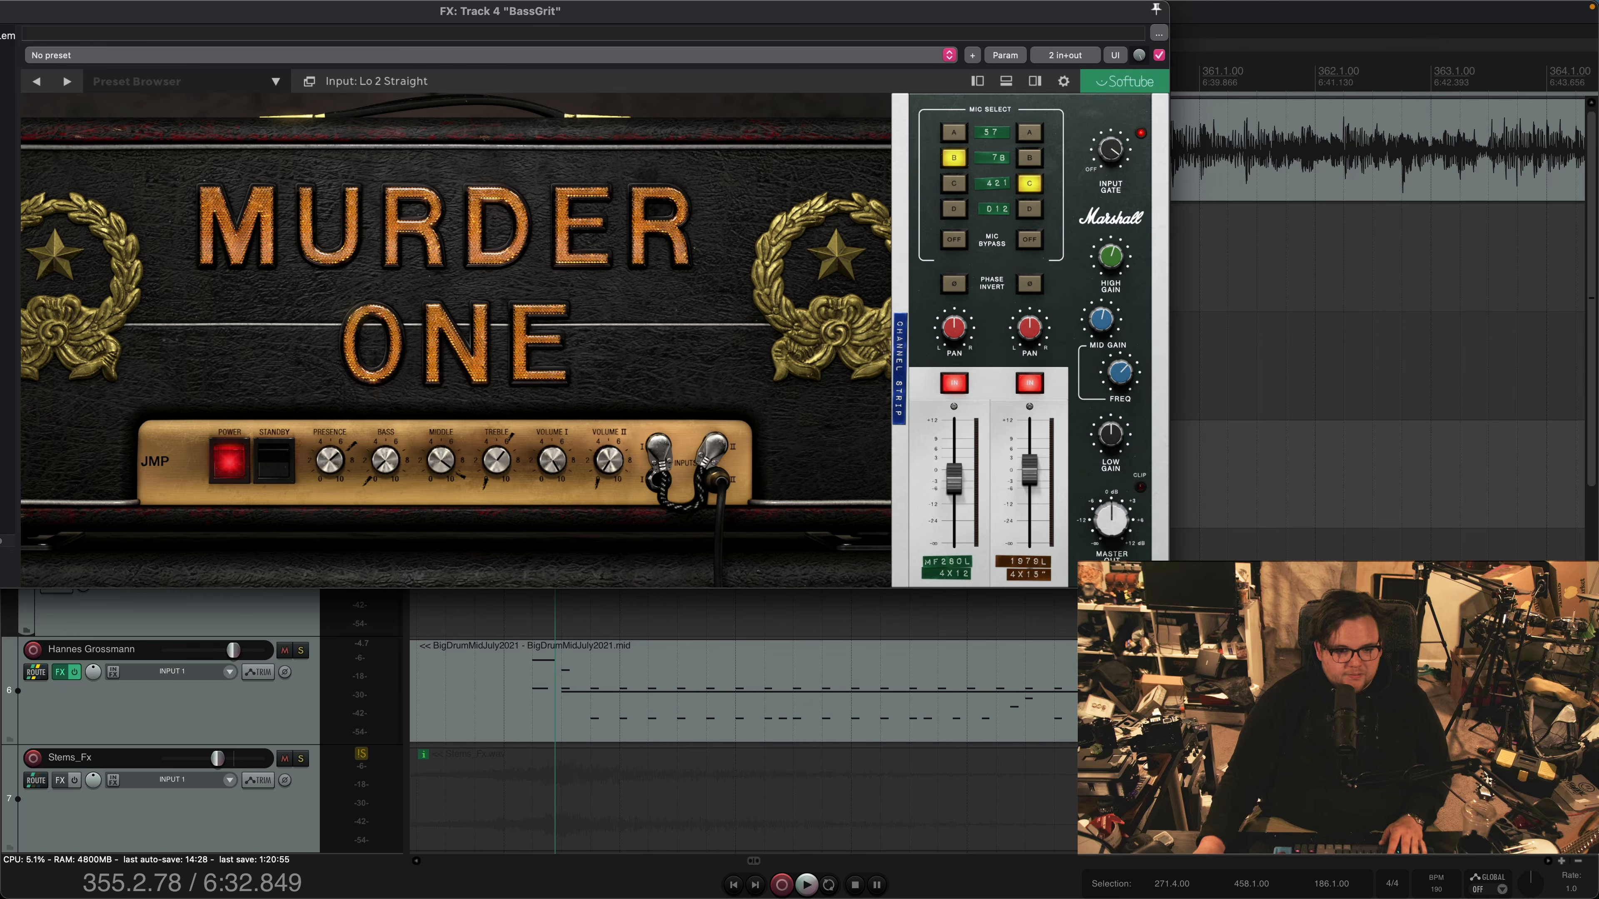
click(716, 446)
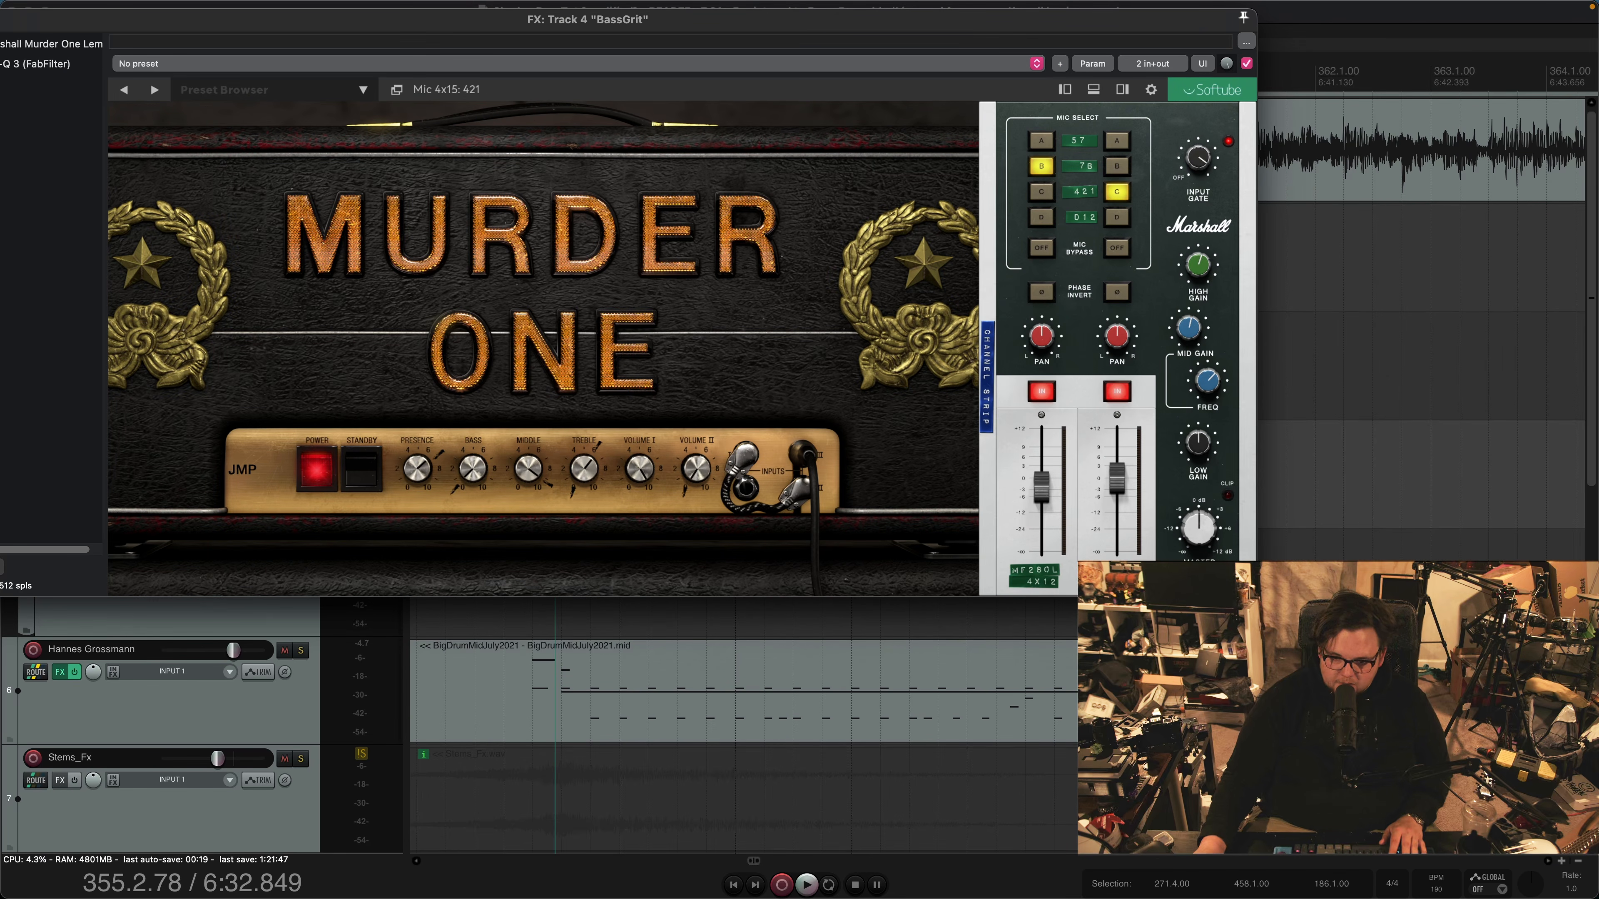
Reposition the BassGrit effects window and audition the soloed track through Murder One with its Pro-Q 3 bypassed
drag(587, 20, 678, 82)
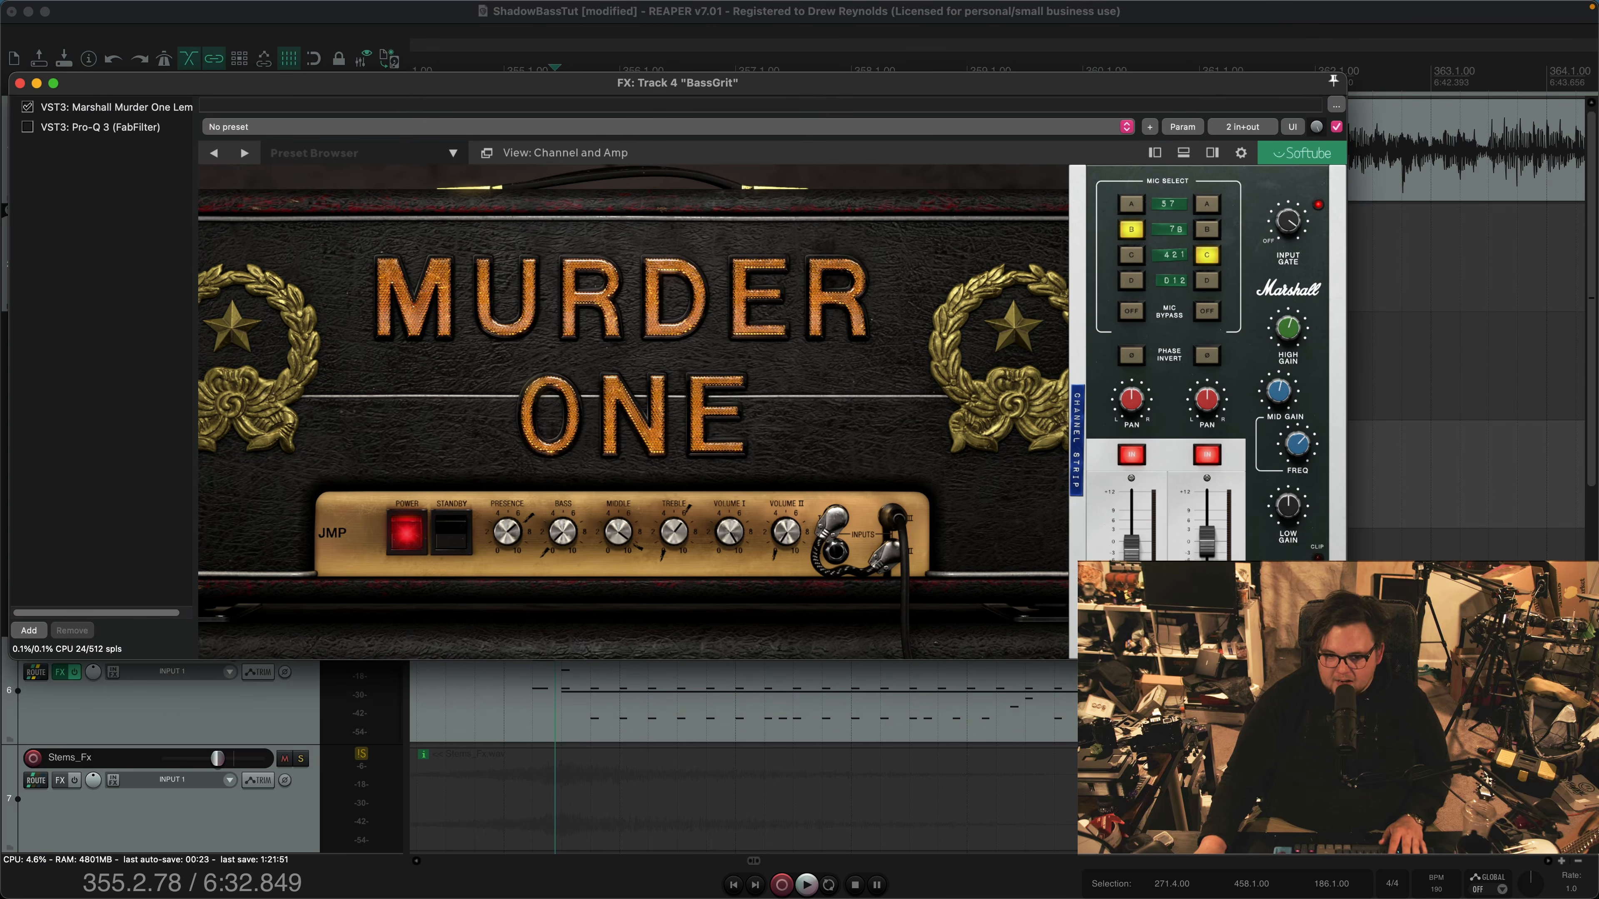
key(space)
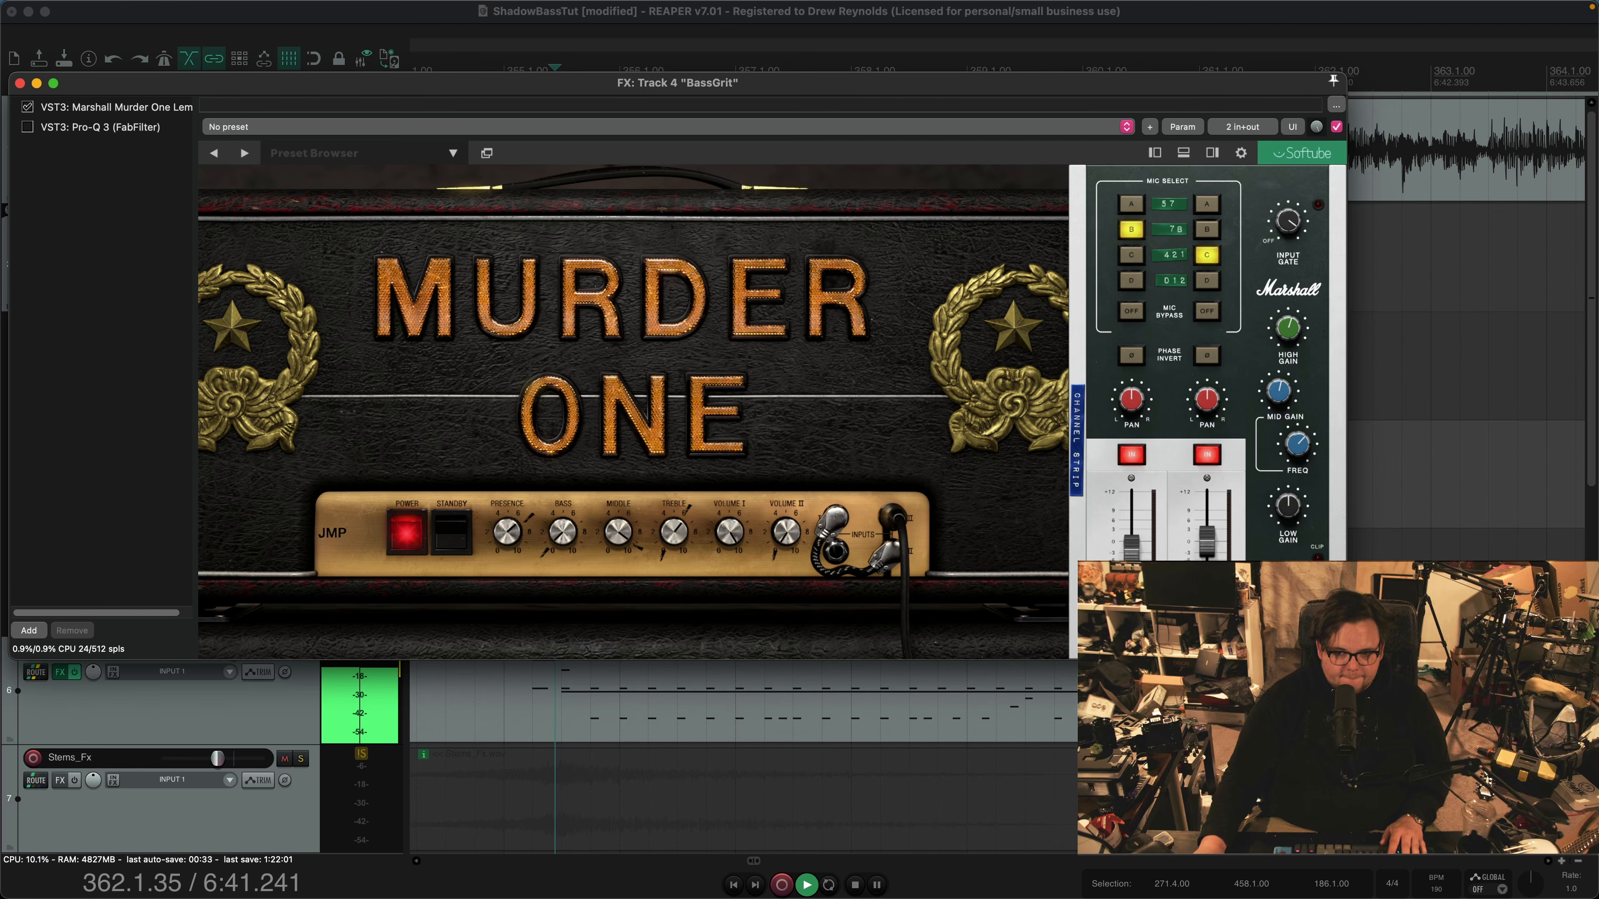
key(space)
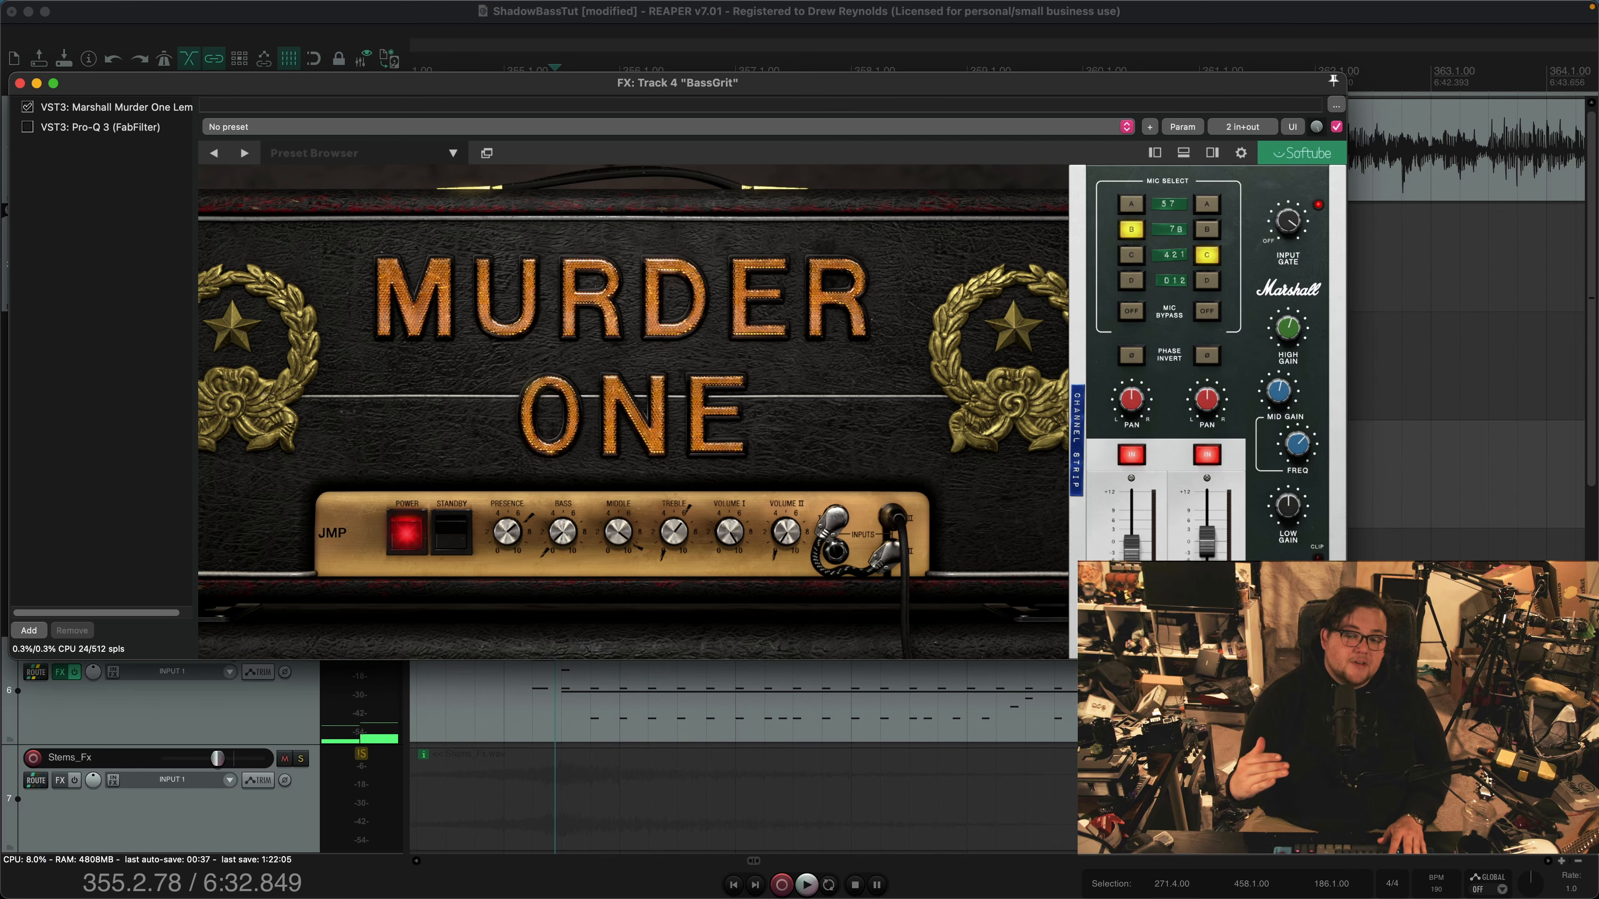
Enable the Pro-Q 3 on BassGrit and audition the bass passage with its EQ curve in view
click(100, 127)
click(27, 128)
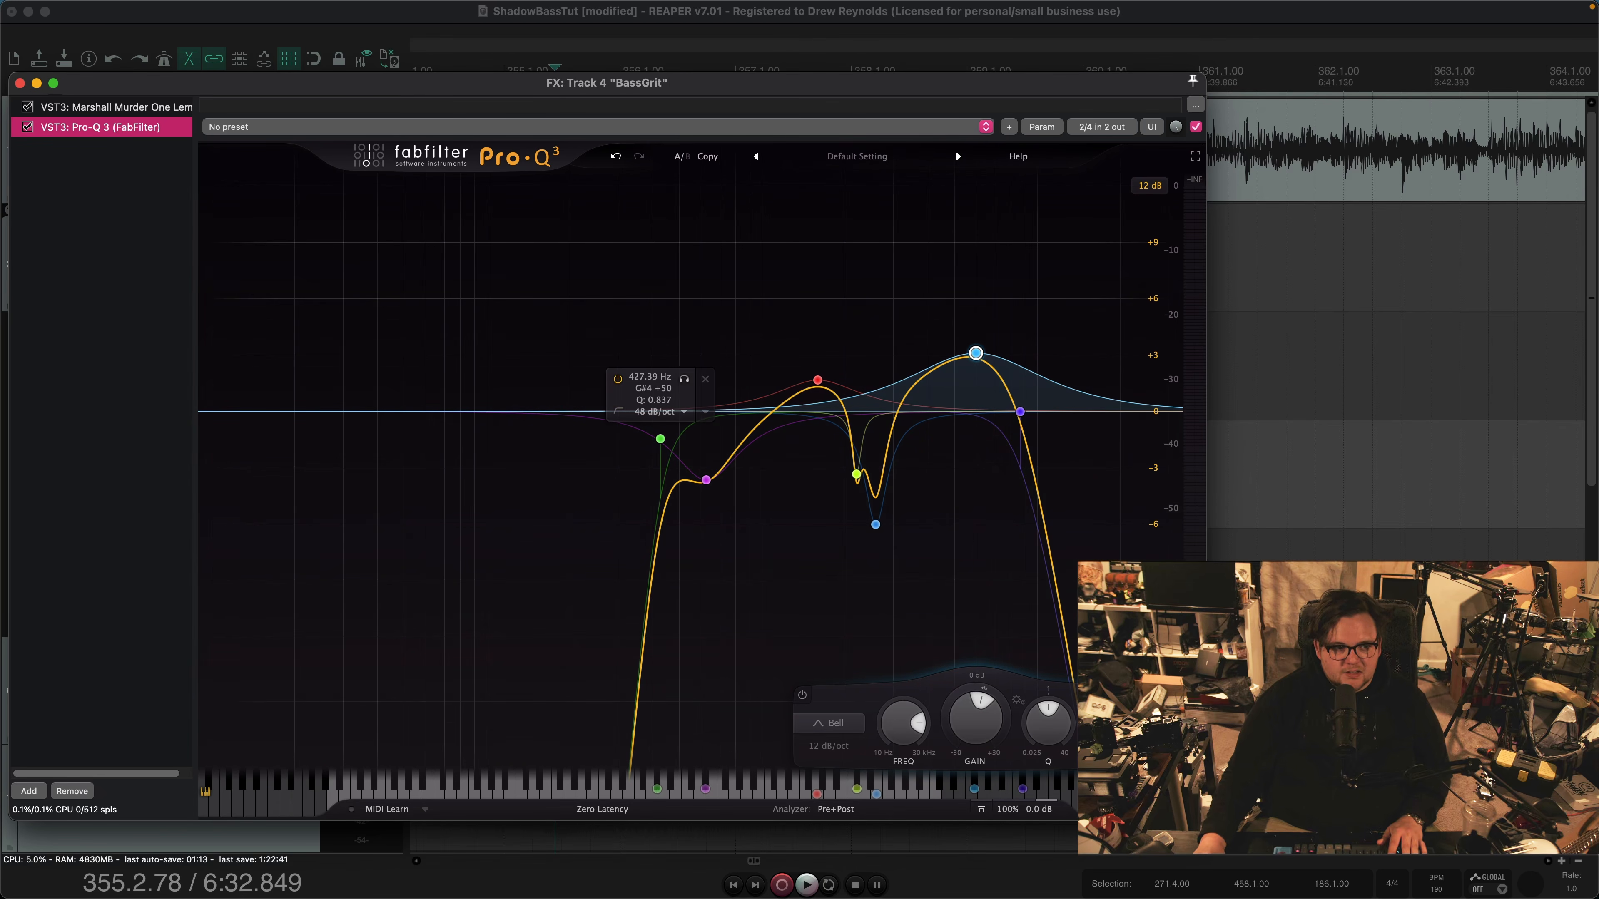
drag(607, 82, 688, 64)
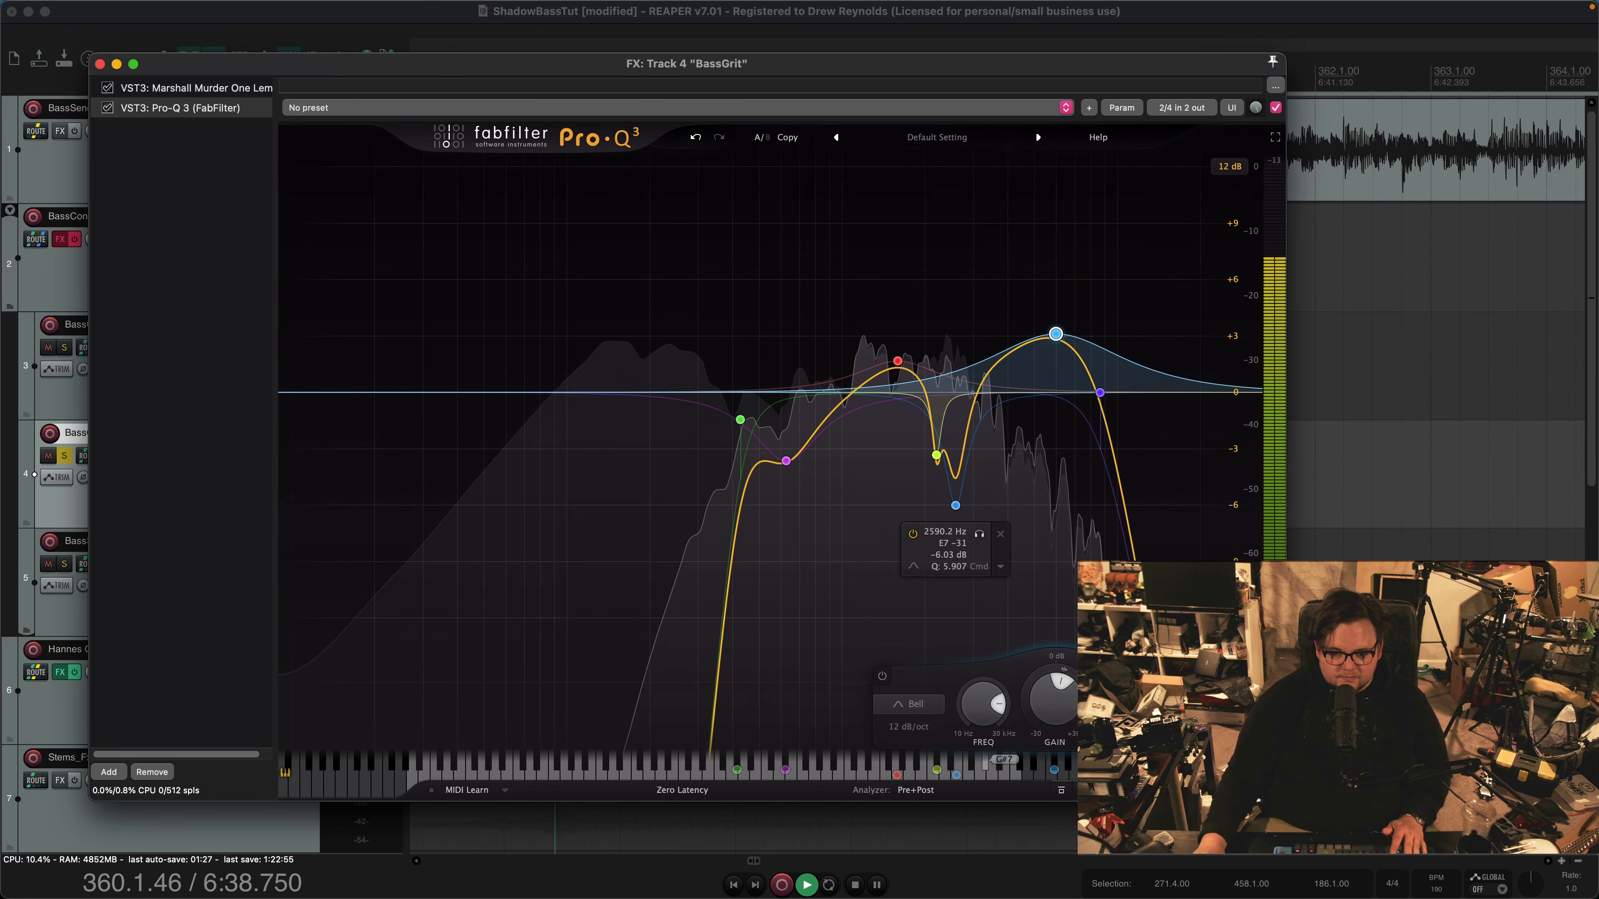
key(space)
Audition BassGrit with the gain of Pro-Q 3's 2590 Hz band raised to +0.14 dB, and restore the cut to about -6 dB
click(955, 505)
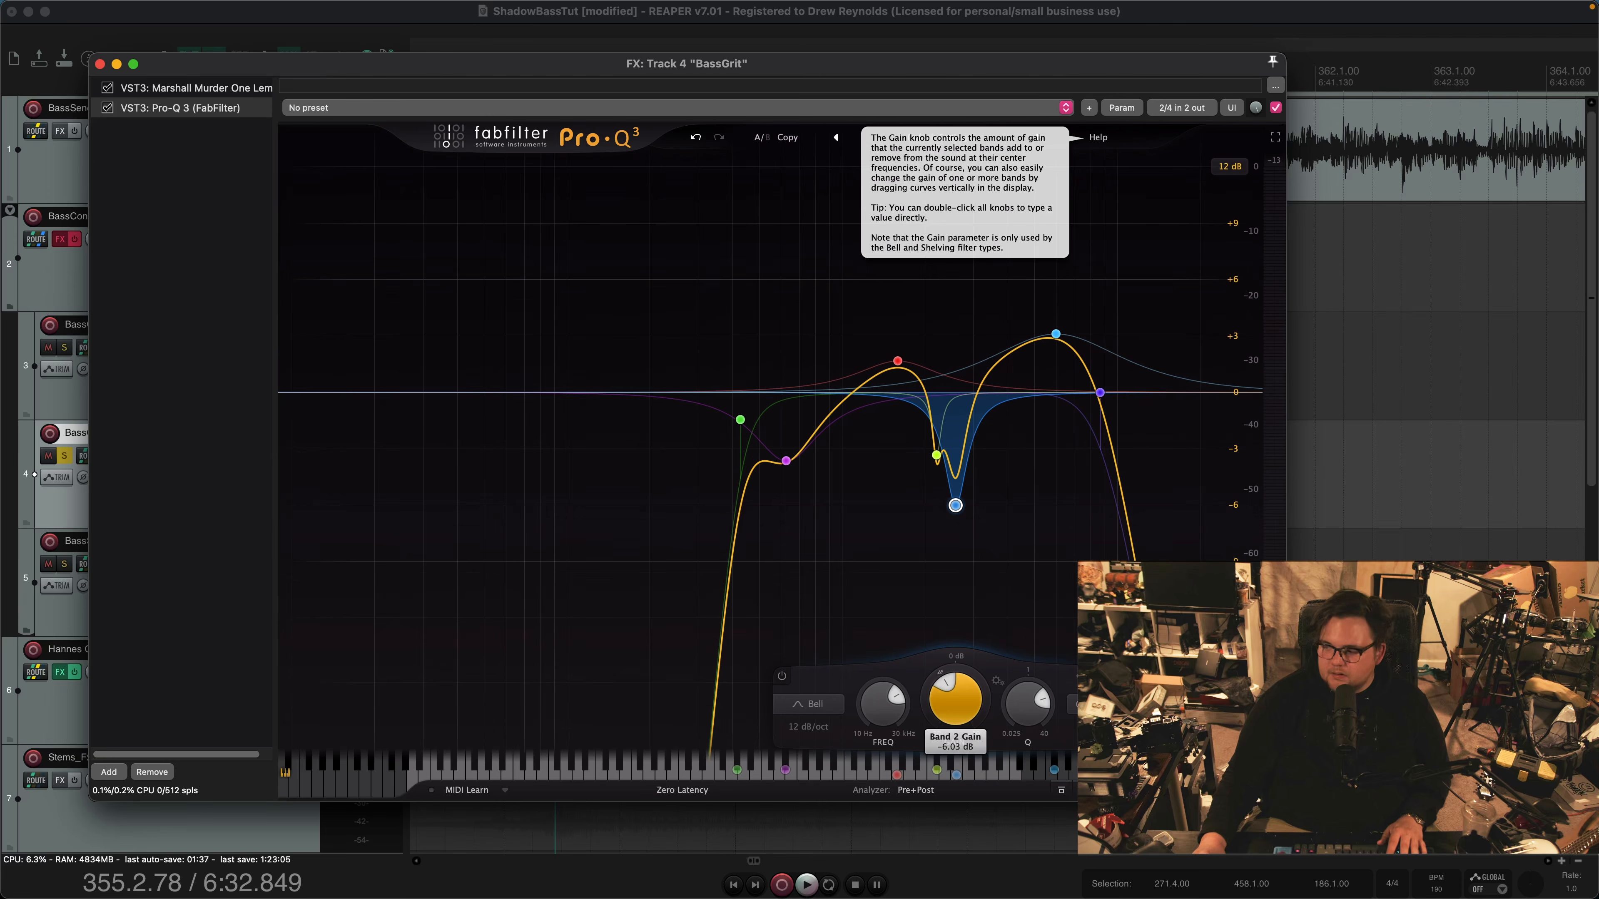
drag(956, 699, 955, 680)
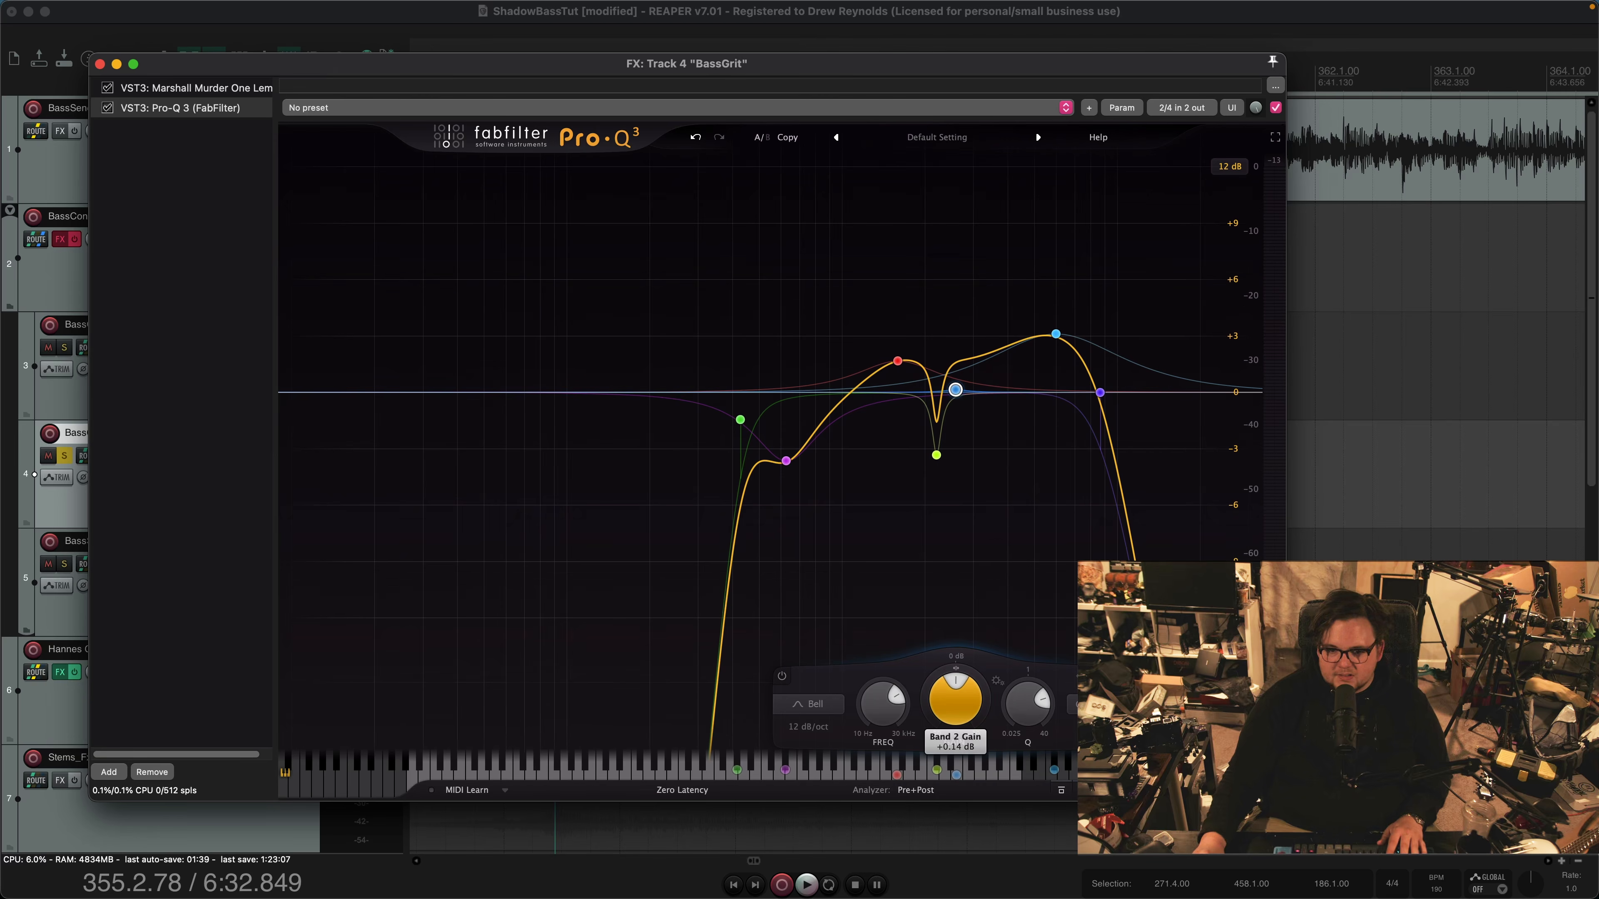
key(space)
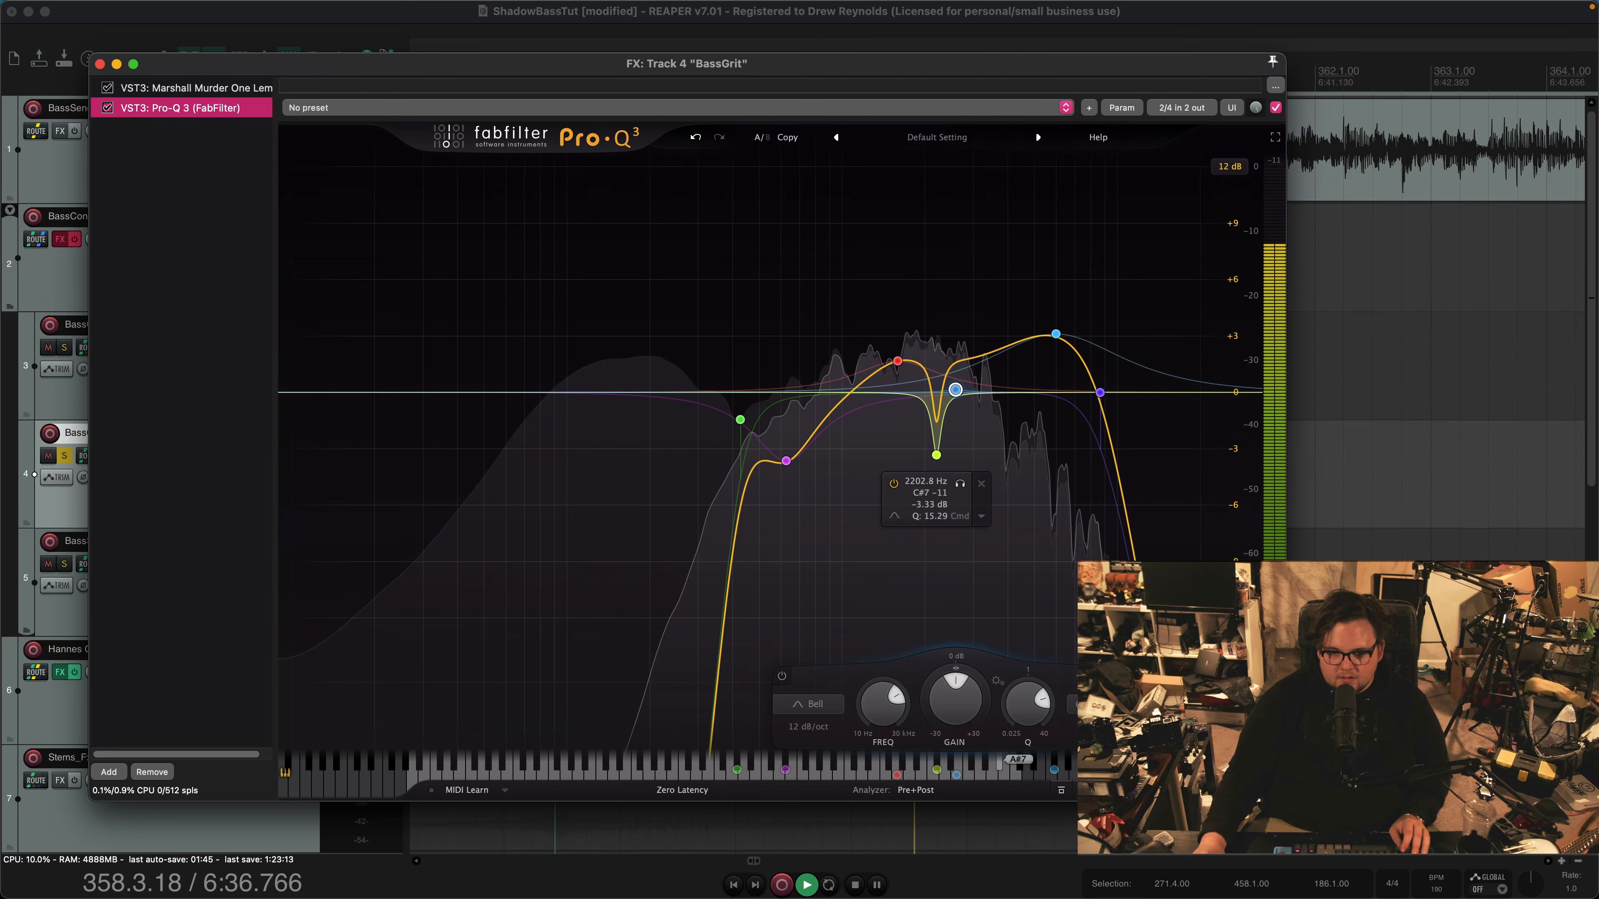
drag(955, 390, 955, 505)
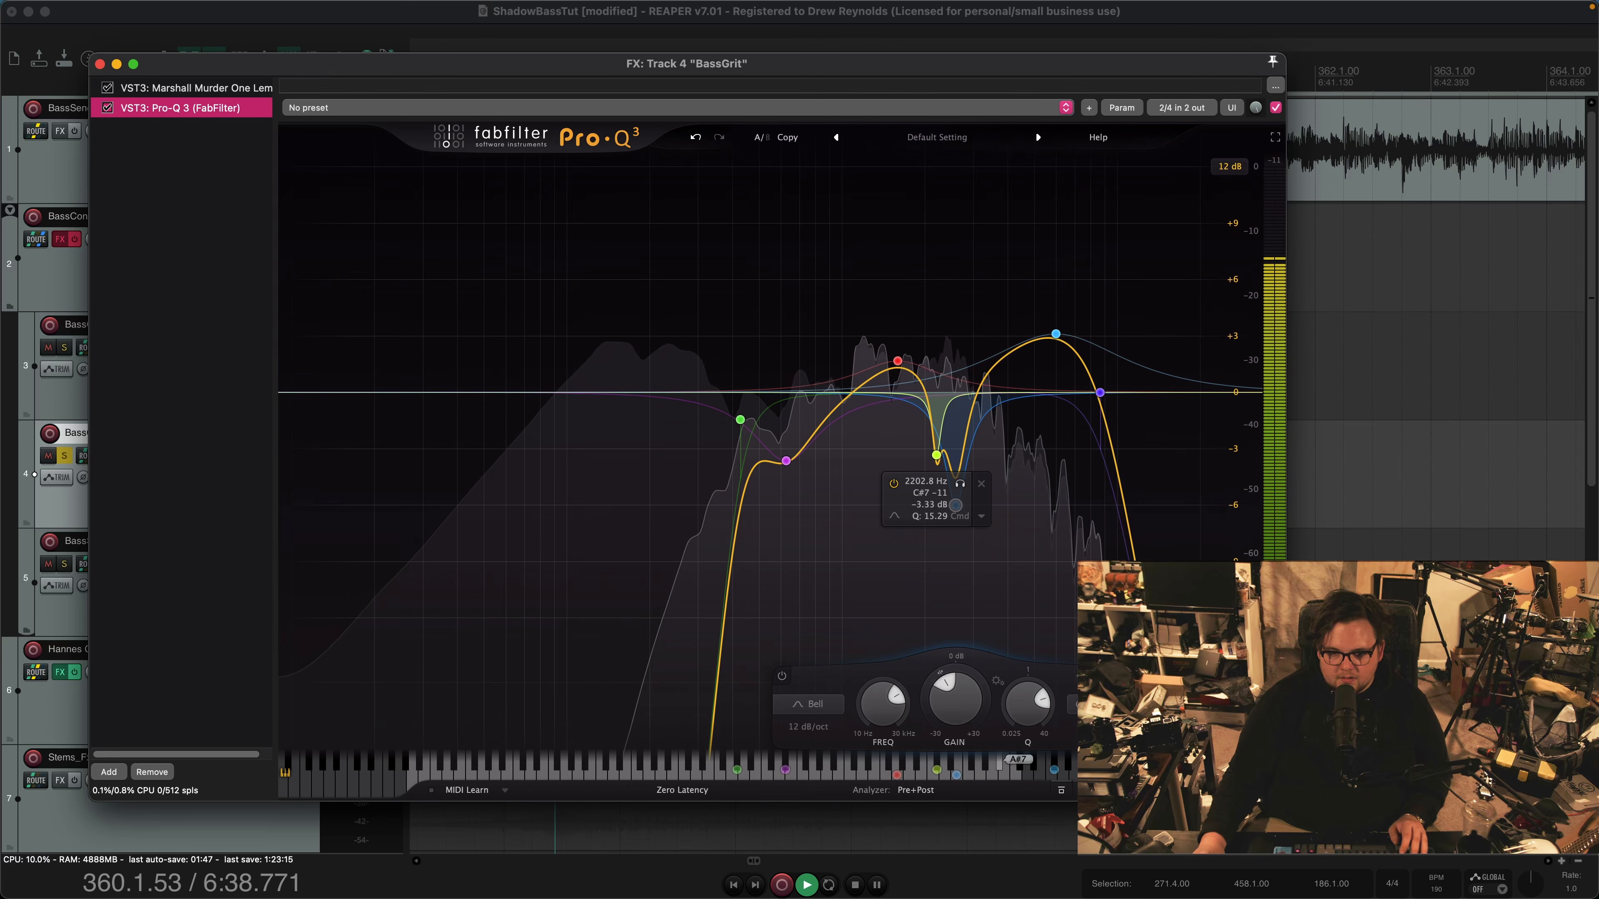
key(space)
Close BassGrit's effects chain, take the track out of solo and audition all three bass layers together
key(Escape)
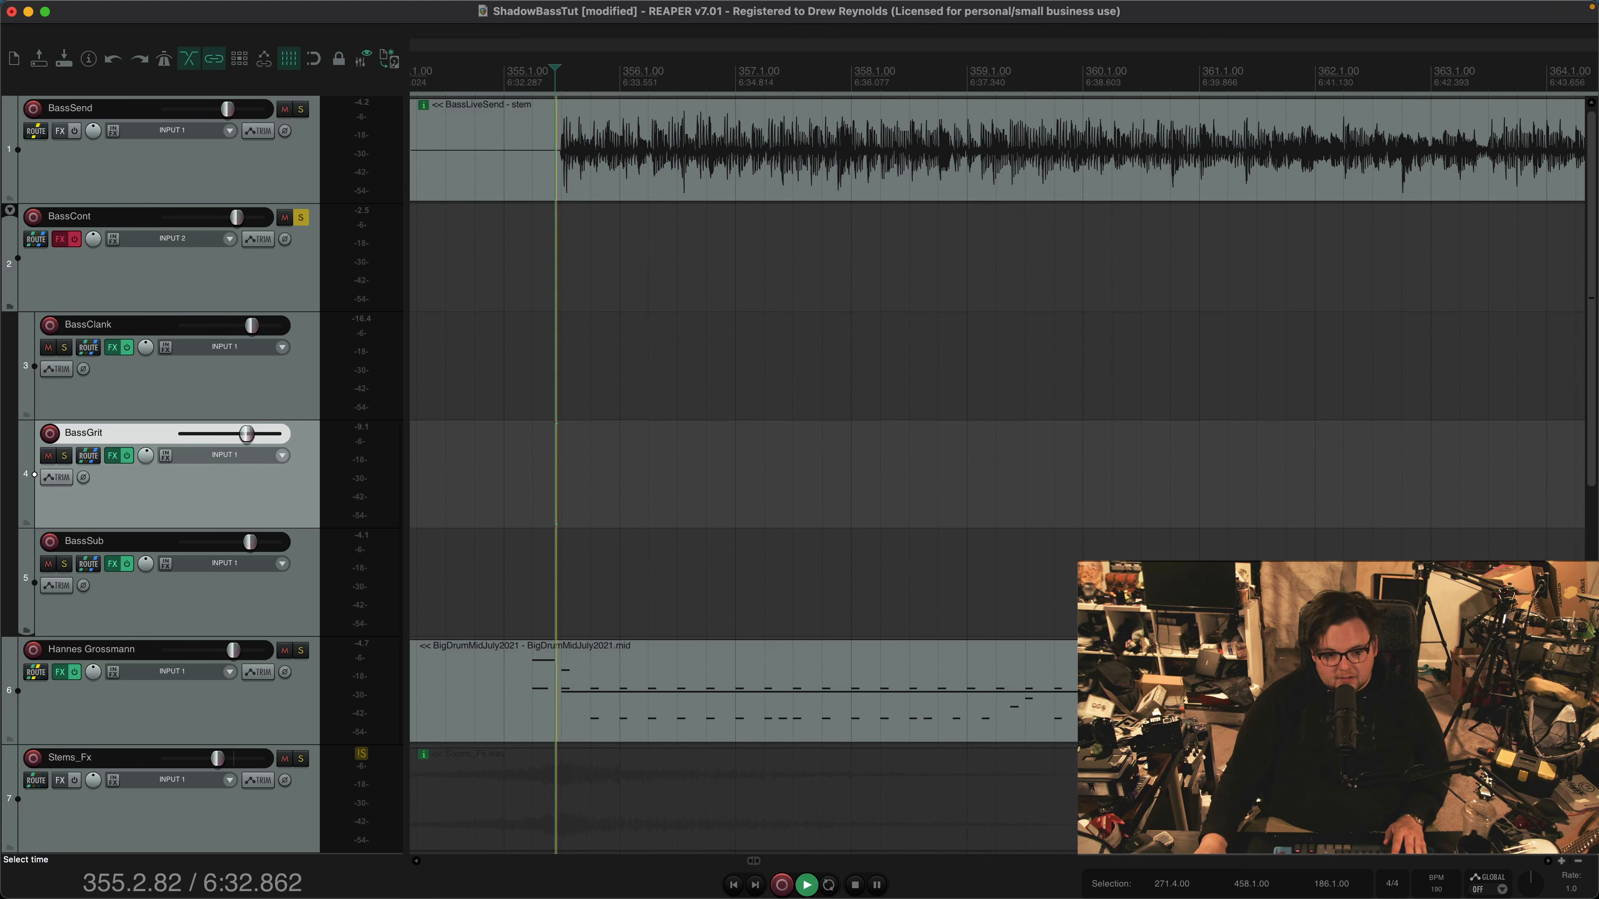
key(space)
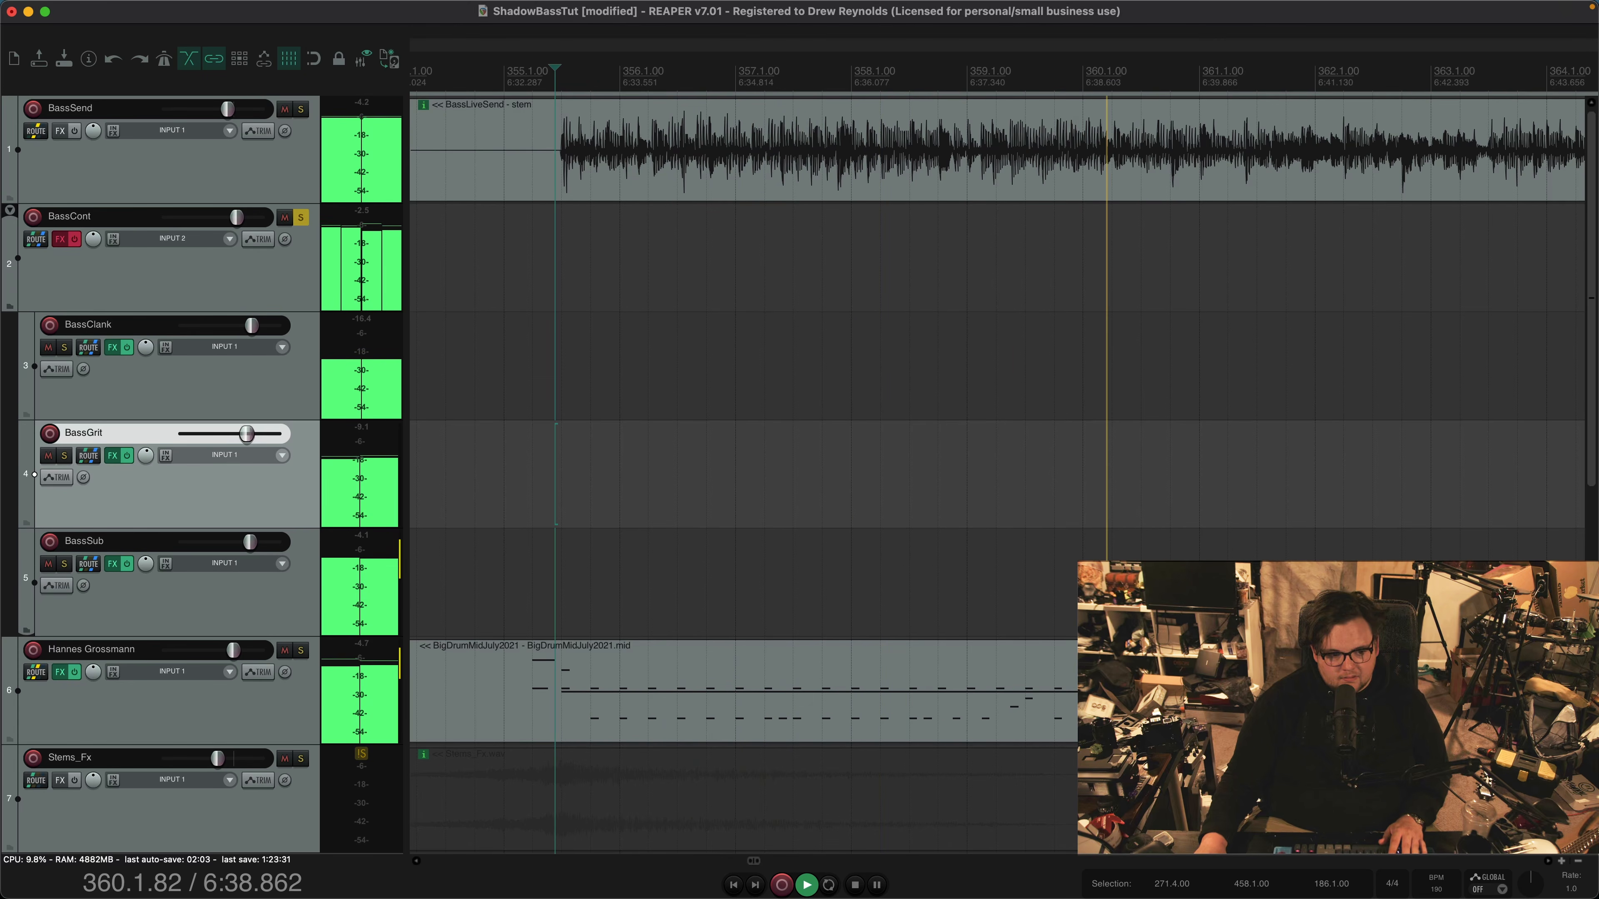
key(space)
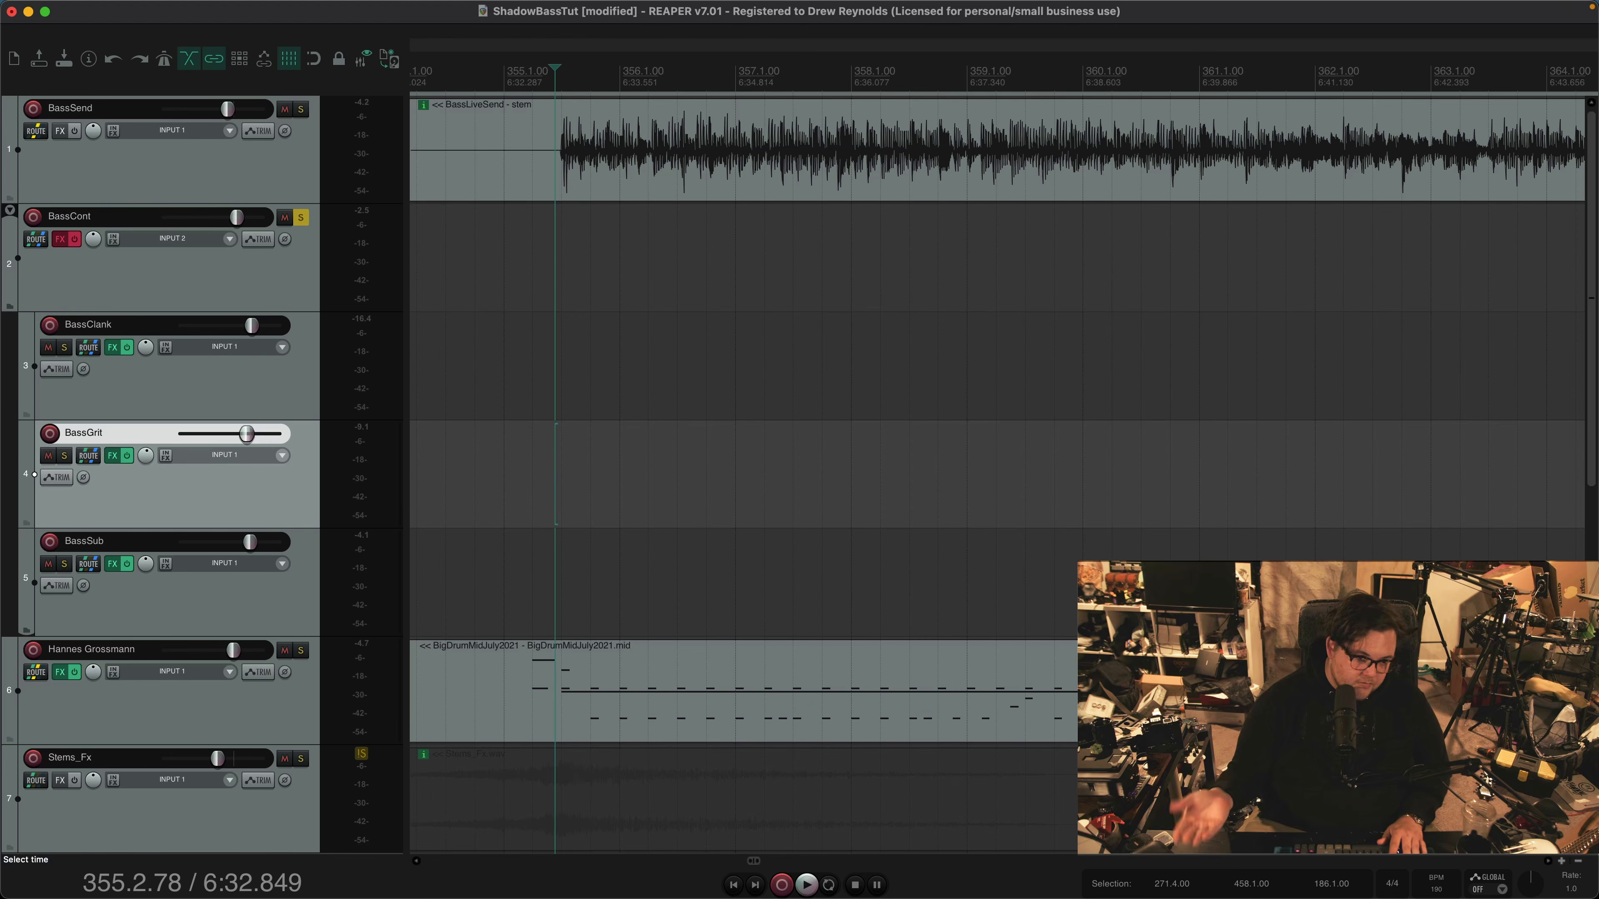
Replay the combined bass layers with the timeline zoomed out to show more of the arrangement
key(space)
key(minus)
scroll(982, 258, down, 5)
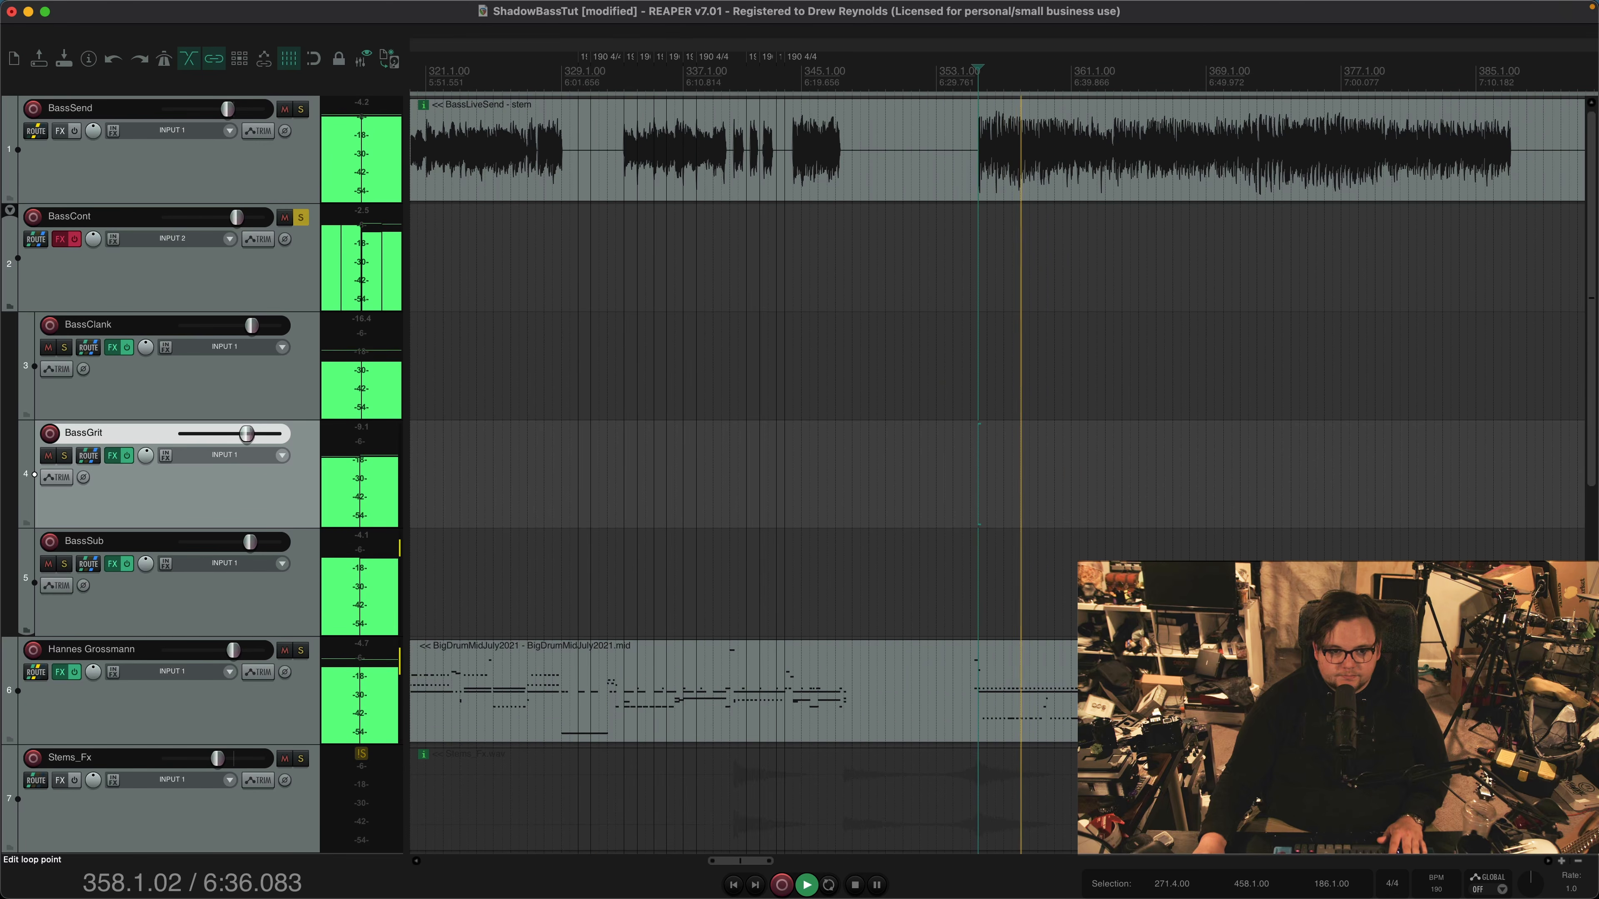
Audition the combined bass layers at several points in the arrangement, including the passages around bars 321 and 299, and stop playback
click(622, 77)
scroll(622, 258, up, 5)
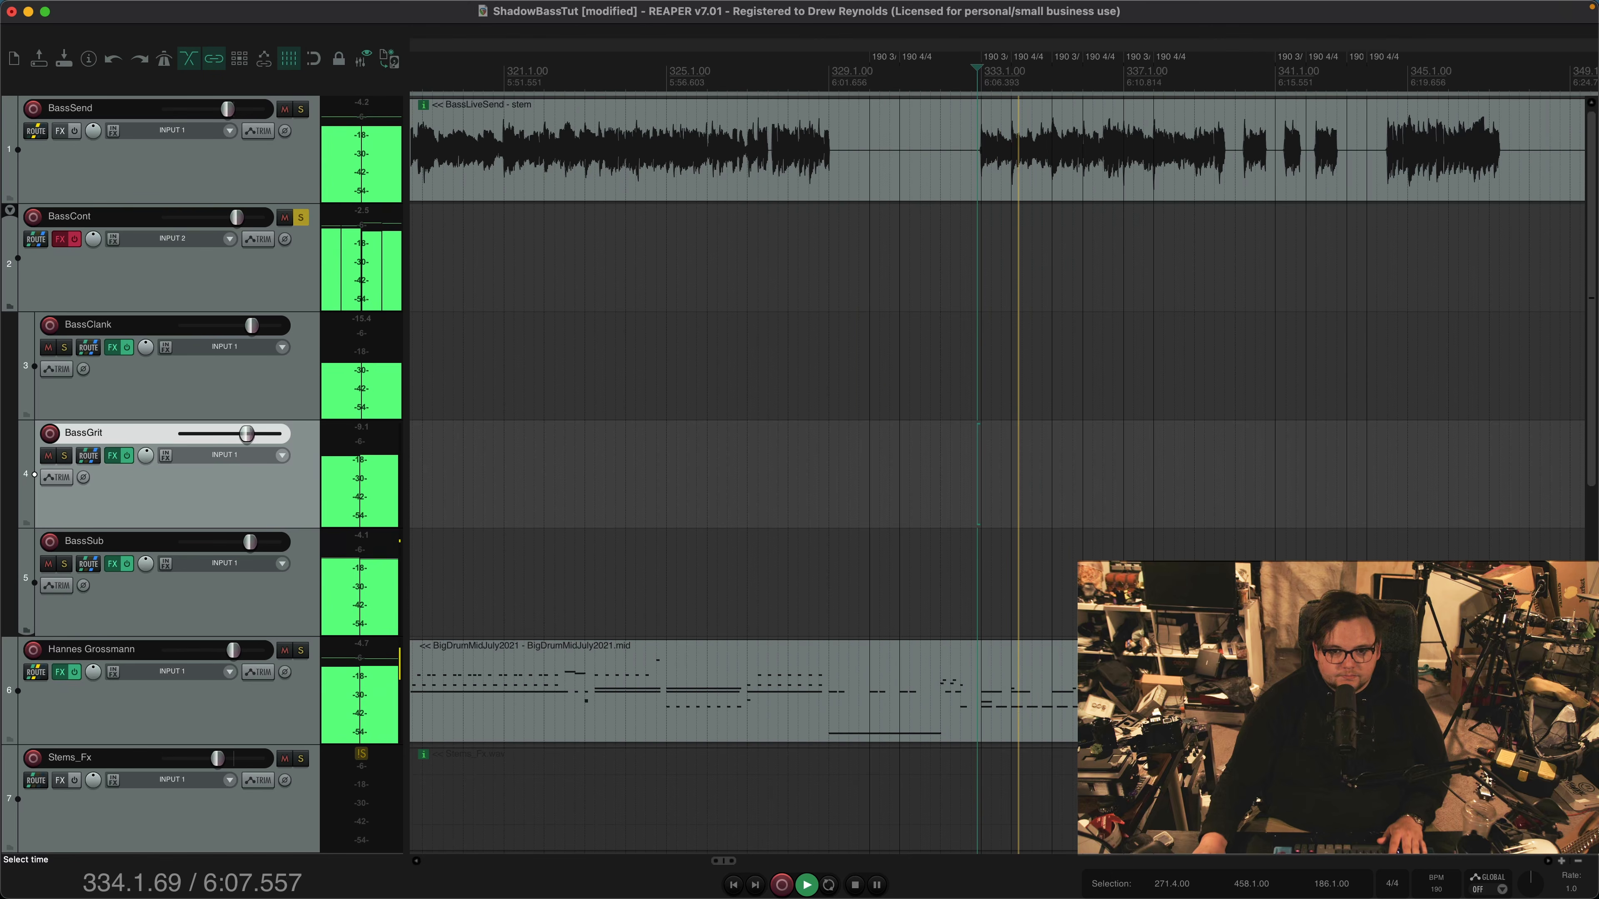
scroll(923, 62, down, 2)
click(638, 77)
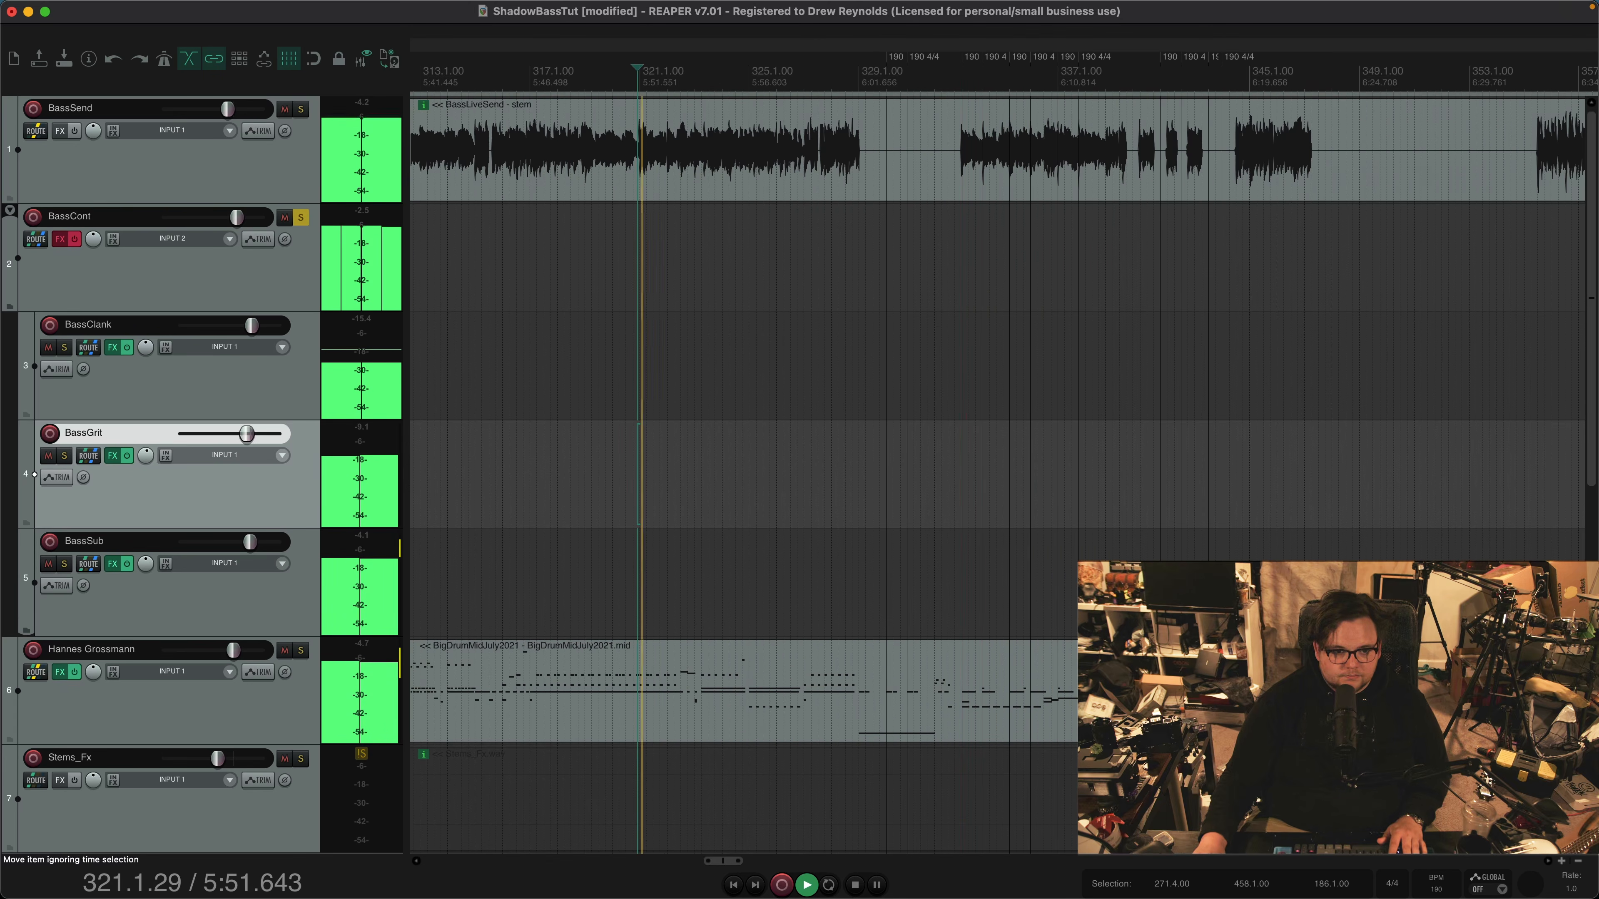
scroll(639, 151, down, 3)
scroll(638, 151, up, 6)
scroll(639, 152, down, 6)
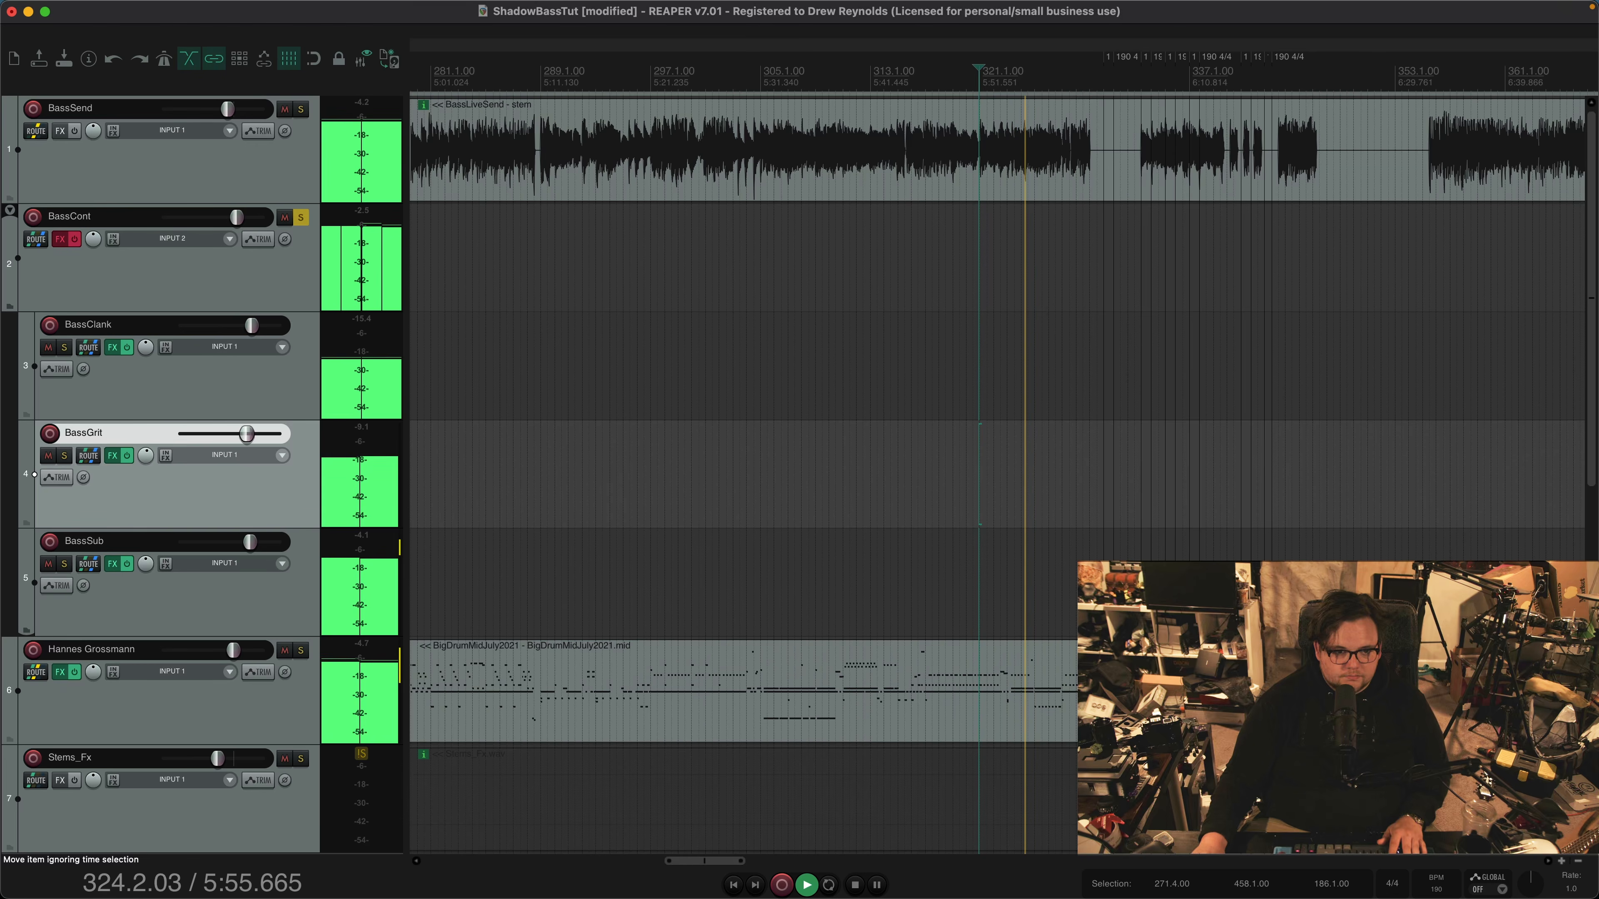
click(687, 77)
scroll(649, 378, up, 6)
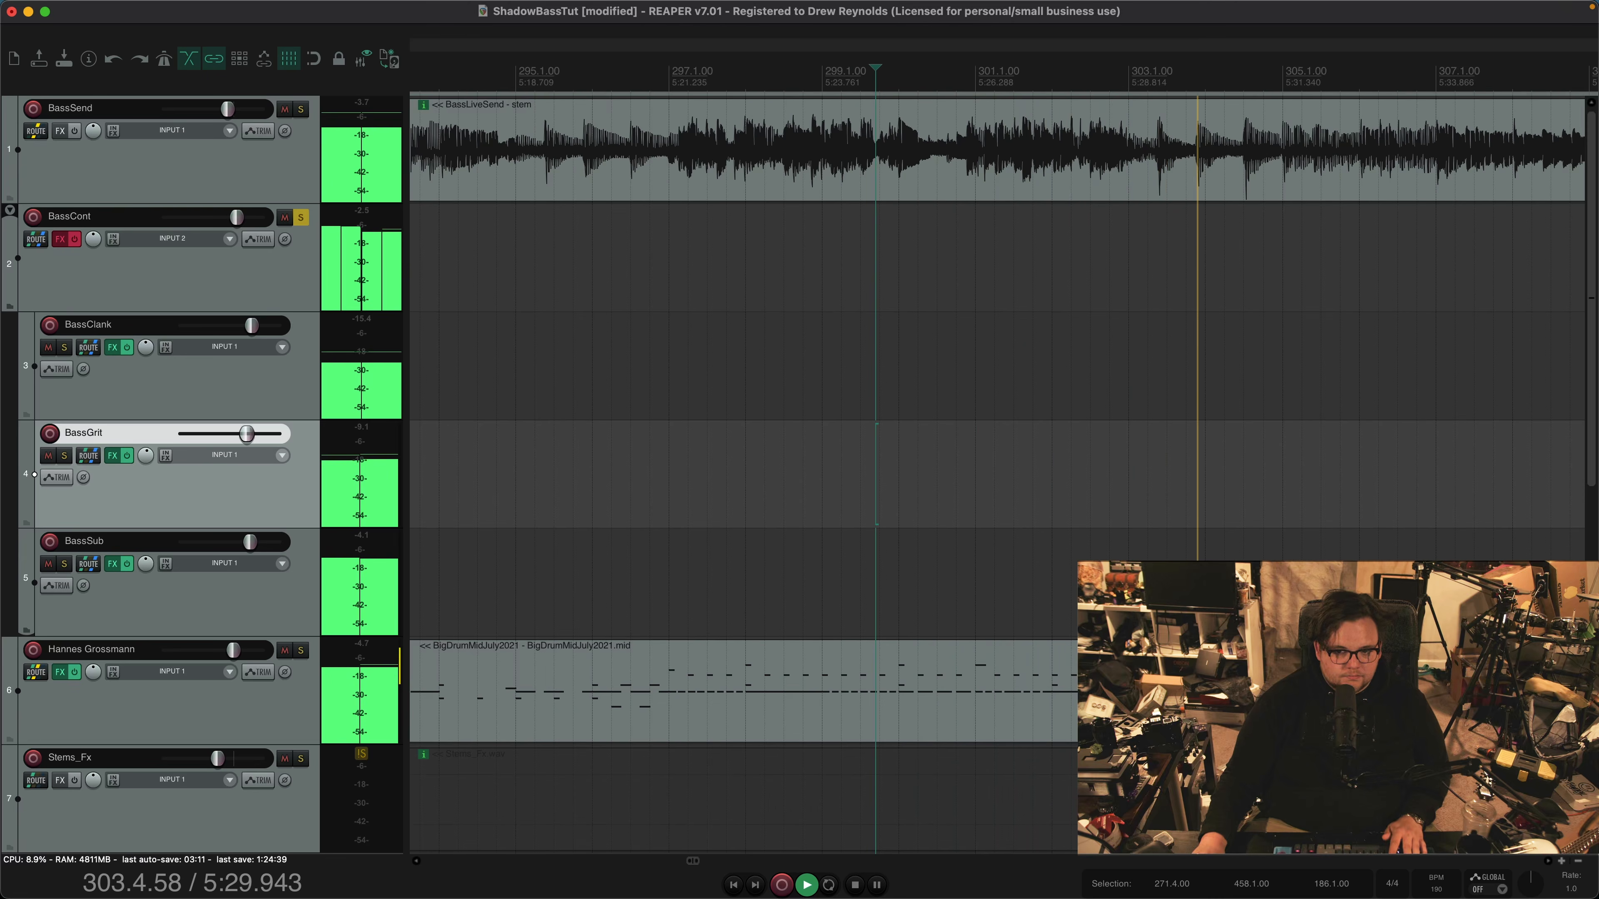
scroll(971, 157, down, 8)
key(space)
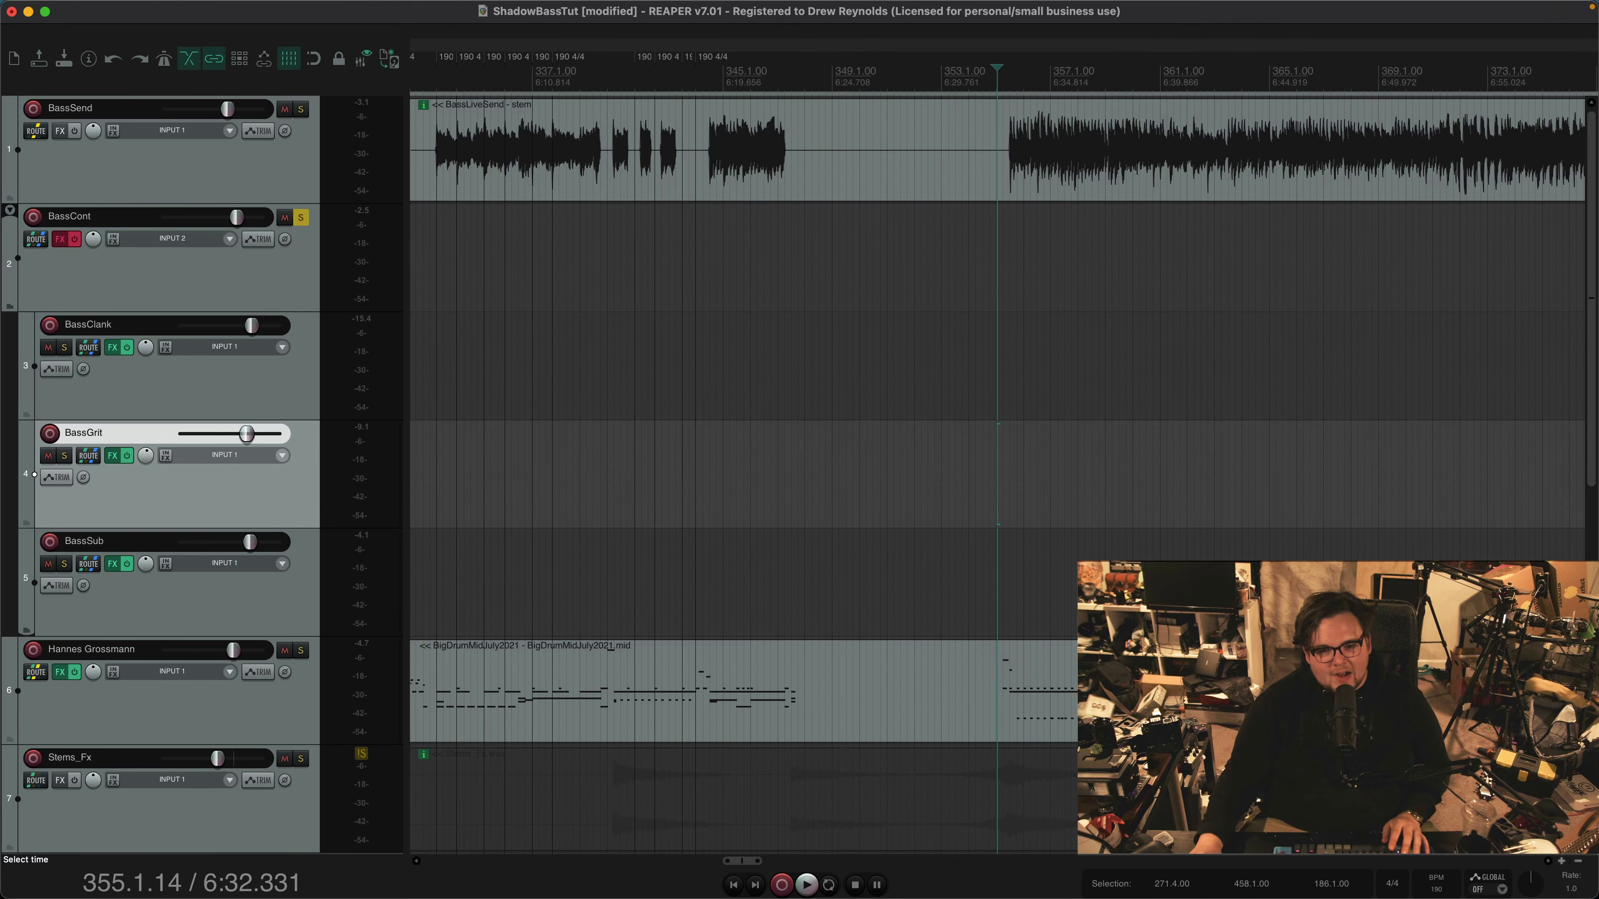
Enable the effects chain on the BassCont folder track, open it on Pro-Q 3, and cue playback at bar 355
click(168, 274)
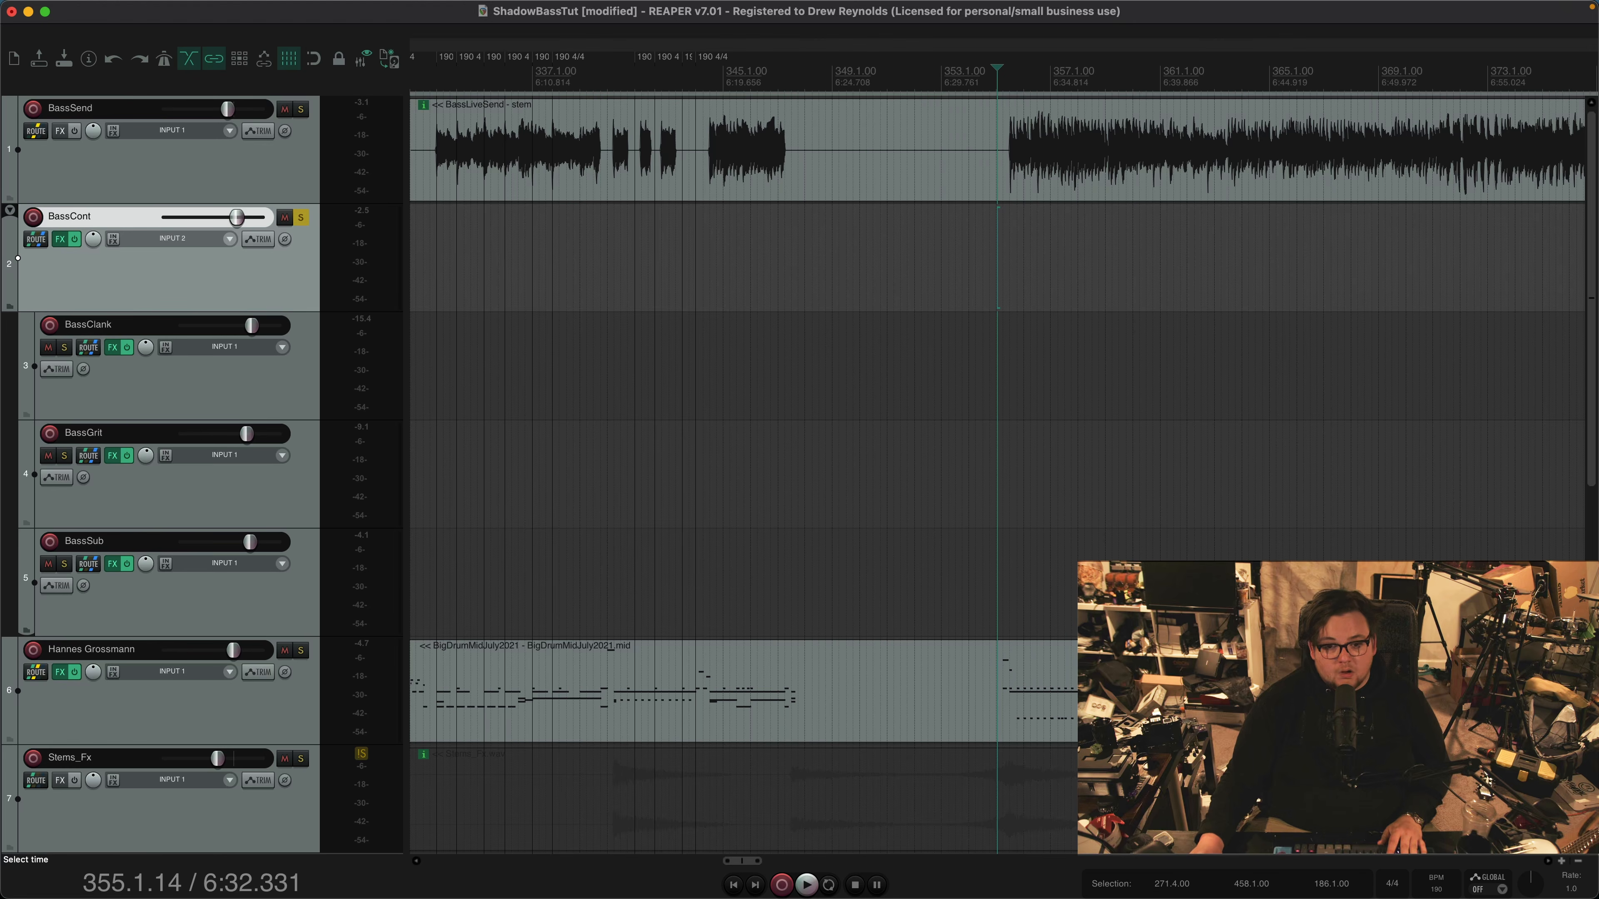
key(f)
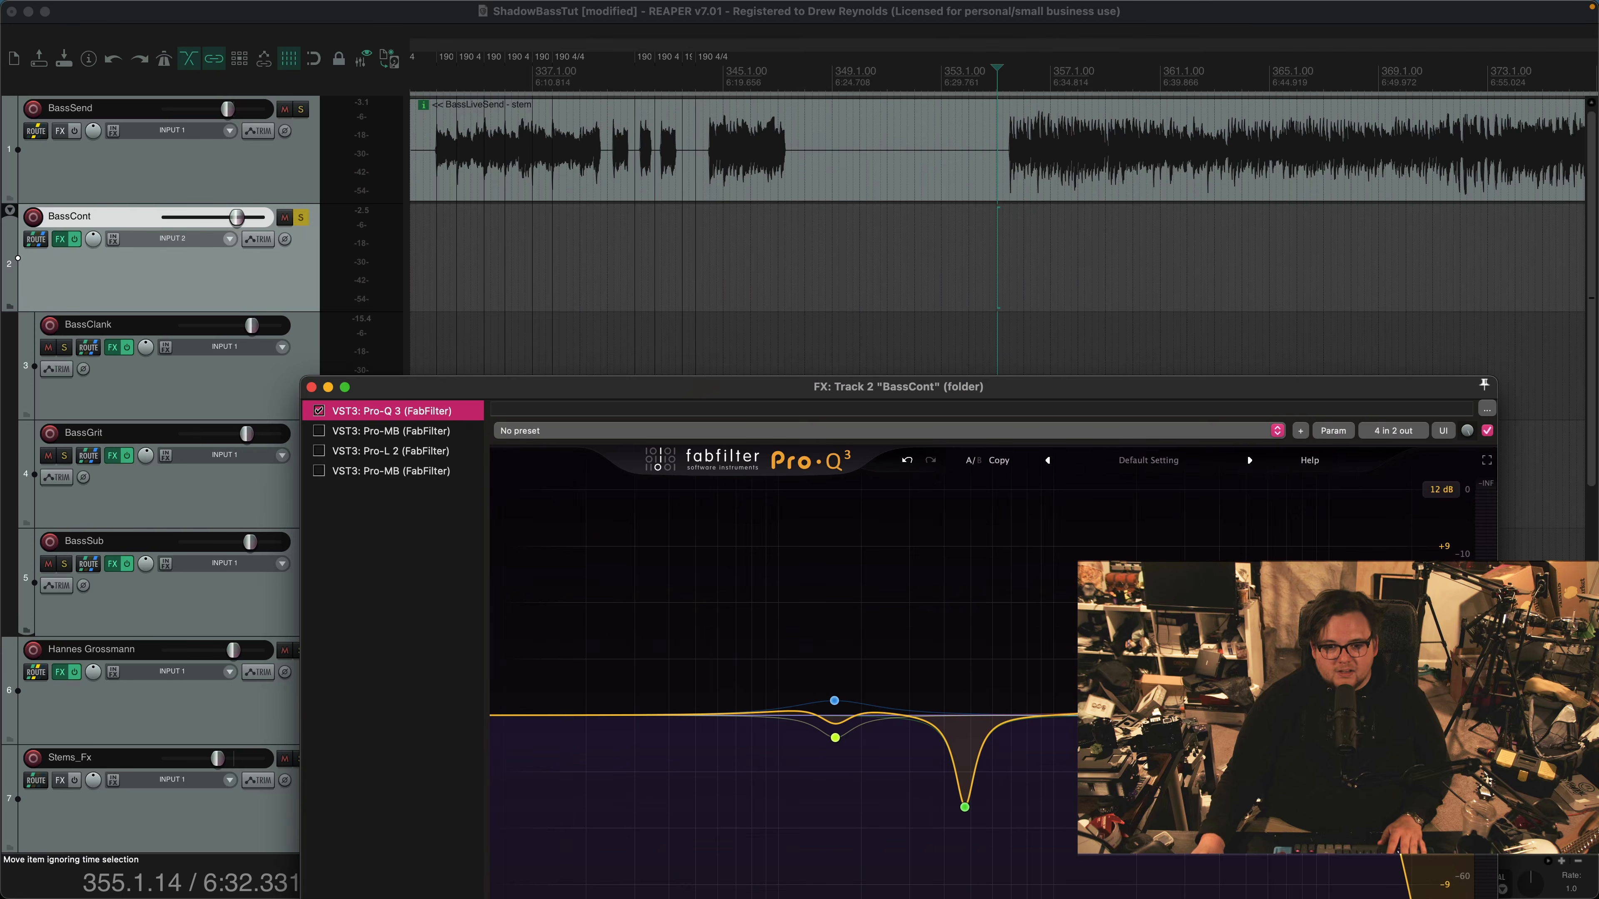
click(1007, 151)
scroll(1007, 151, up, 10)
scroll(1007, 151, down, 4)
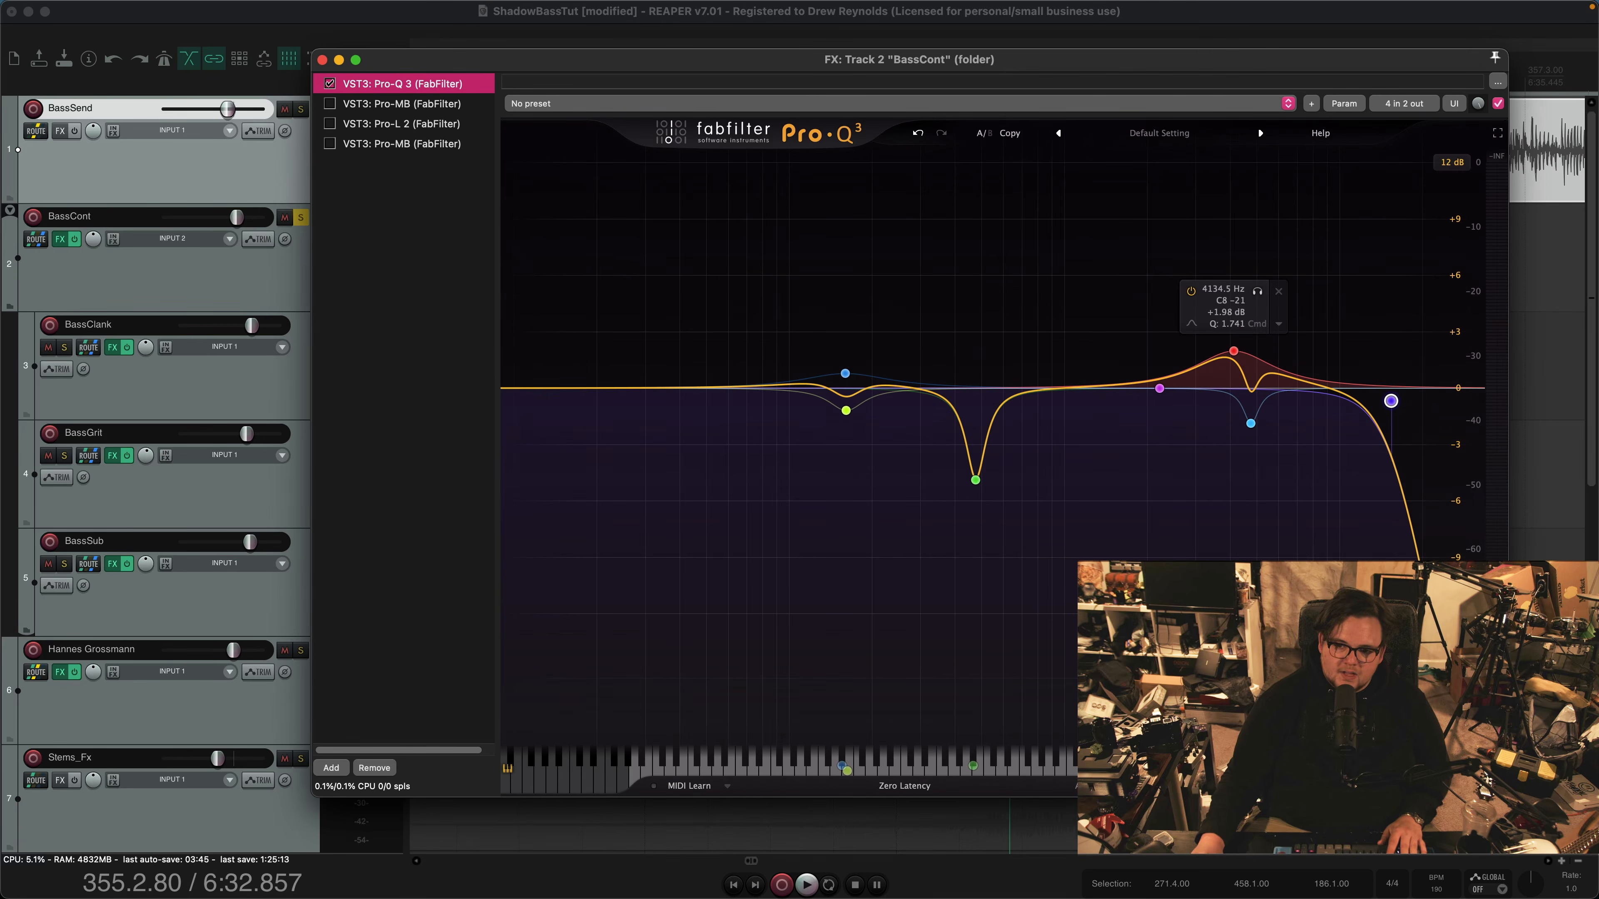
drag(1020, 62, 947, 154)
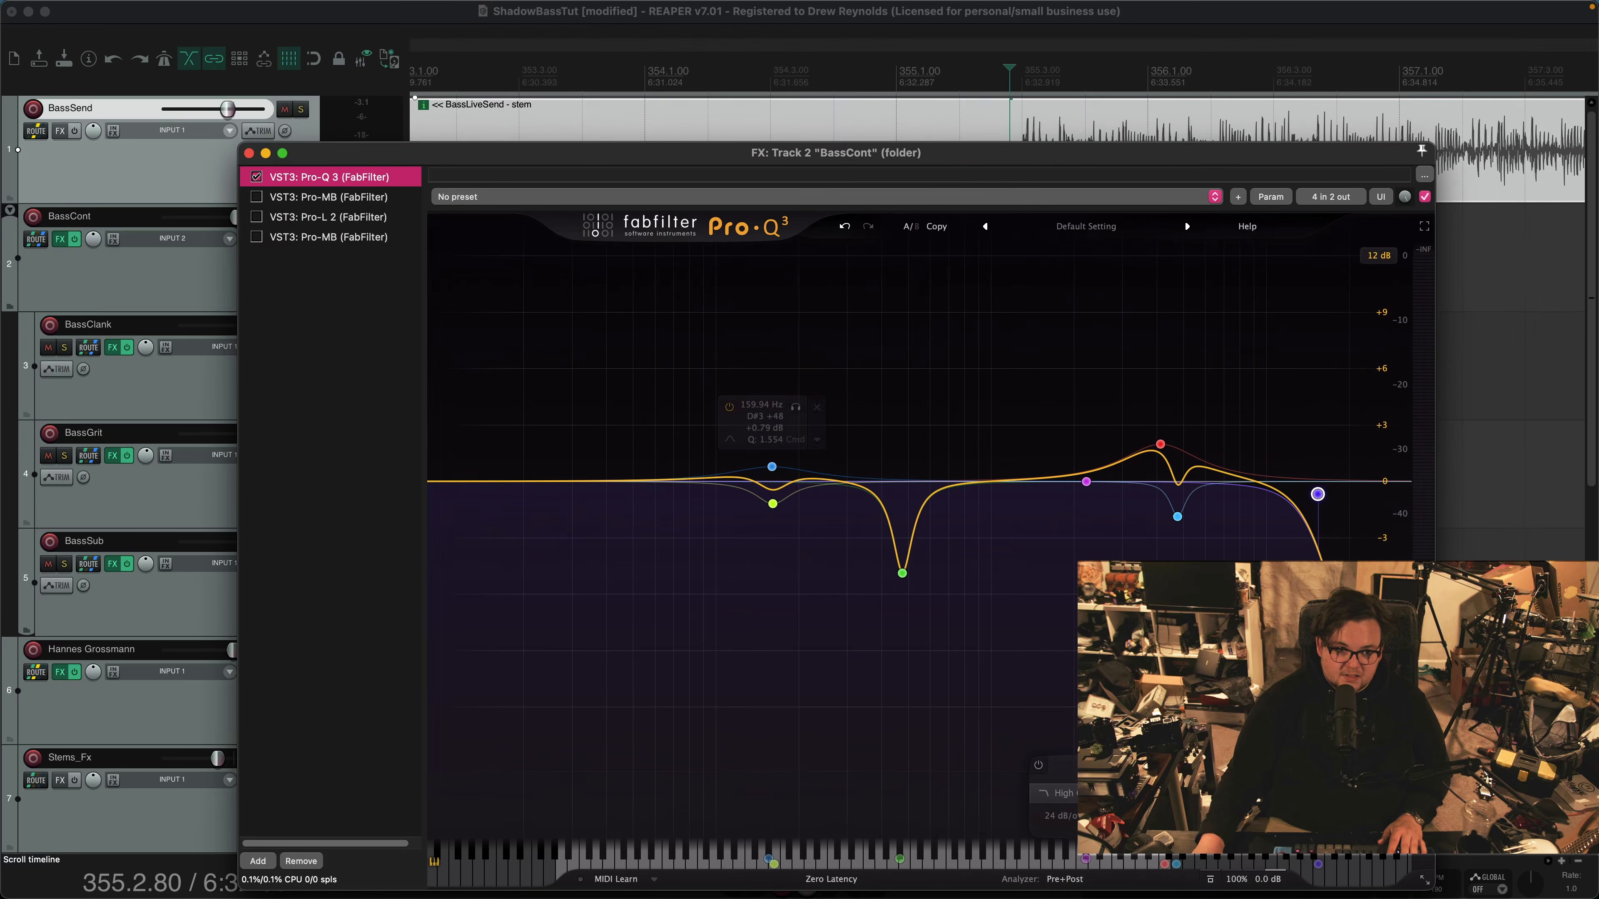
Audition the bass passage while bypassing and re-enabling BassCont's Pro-Q 3 to compare the sound
key(space)
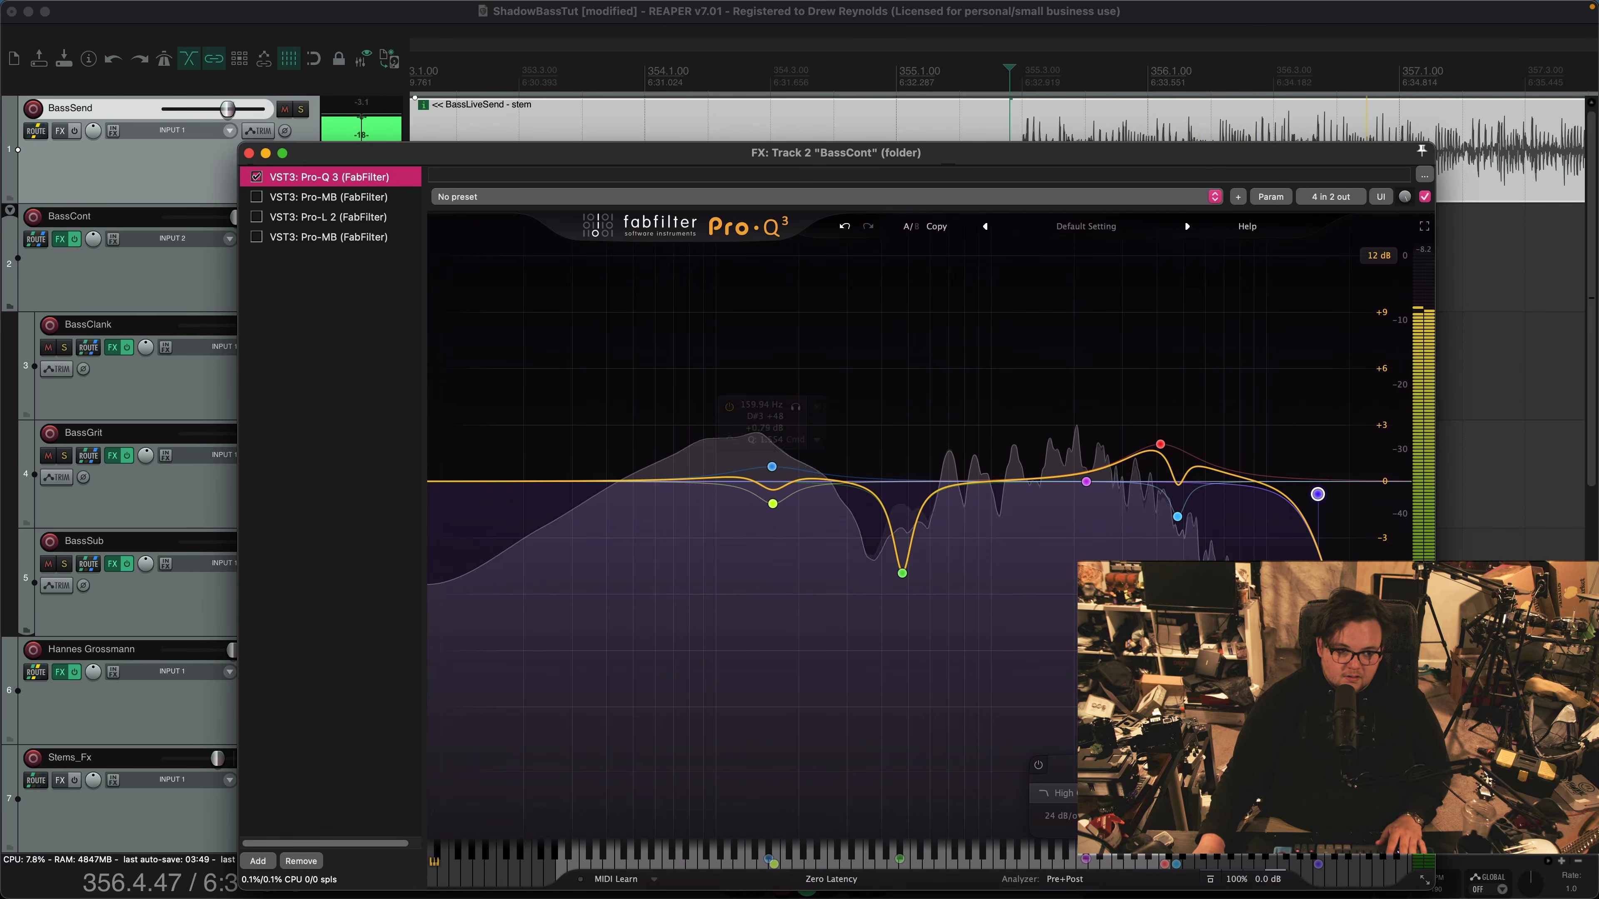
click(256, 177)
click(256, 177)
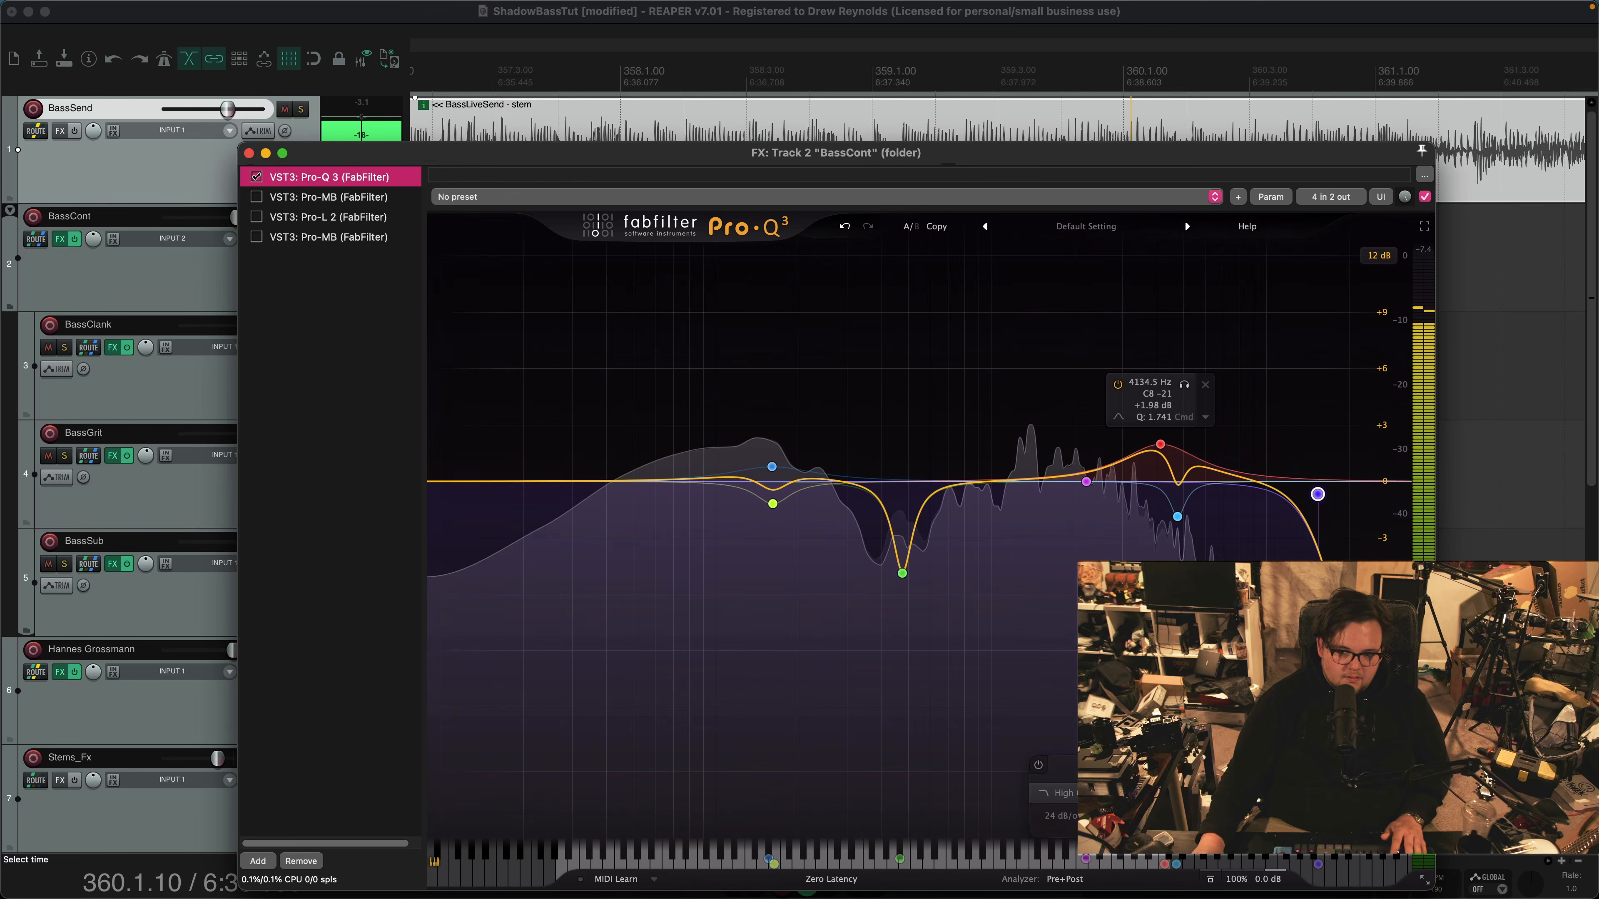
key(space)
Move the upper-mid boost in BassCont's Pro-Q 3 to 3592.7 Hz at +2.24 dB and audition the passage
click(1160, 445)
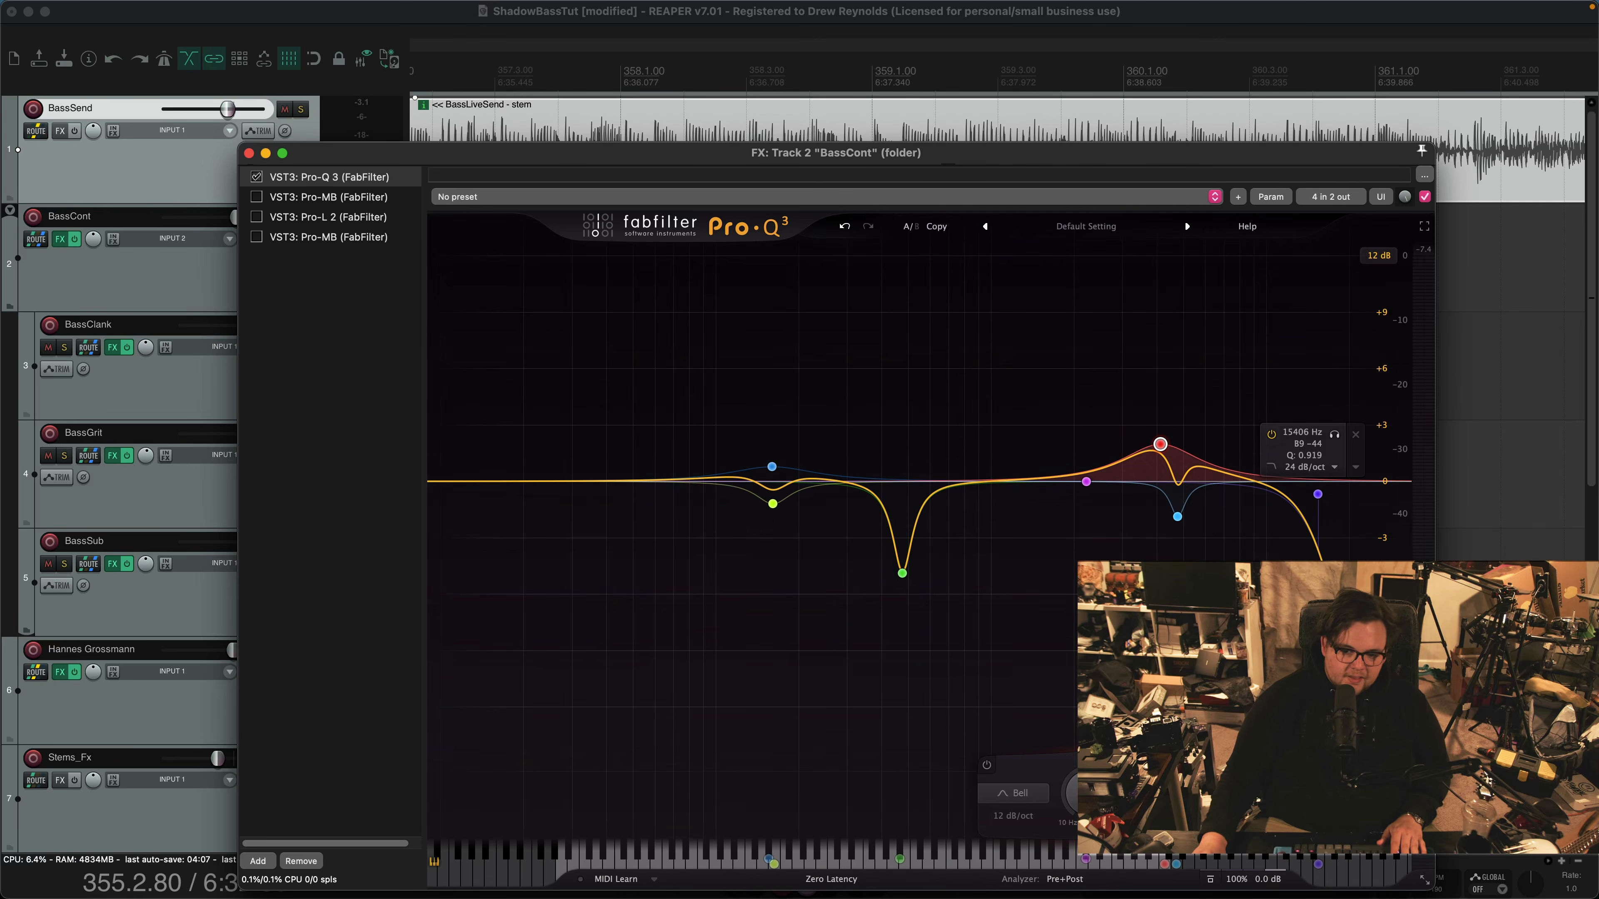
key(space)
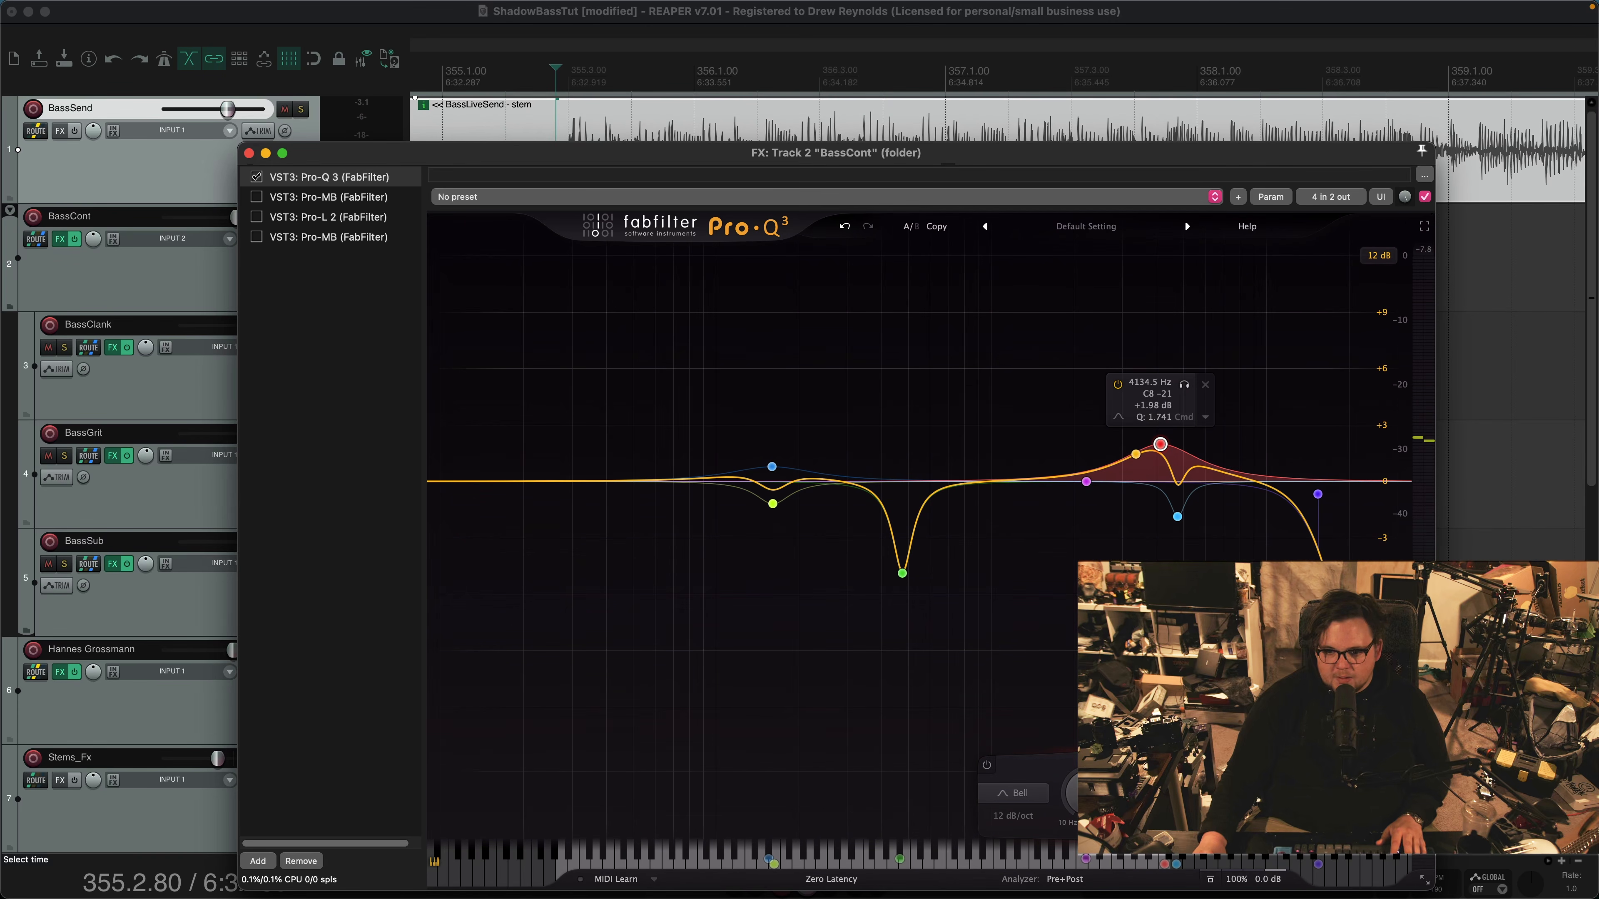
mouse_move(1160, 444)
mouse_down()
mouse_move(1161, 315)
mouse_move(1196, 308)
mouse_move(1172, 294)
mouse_move(1149, 340)
mouse_move(1144, 439)
mouse_up()
key(space)
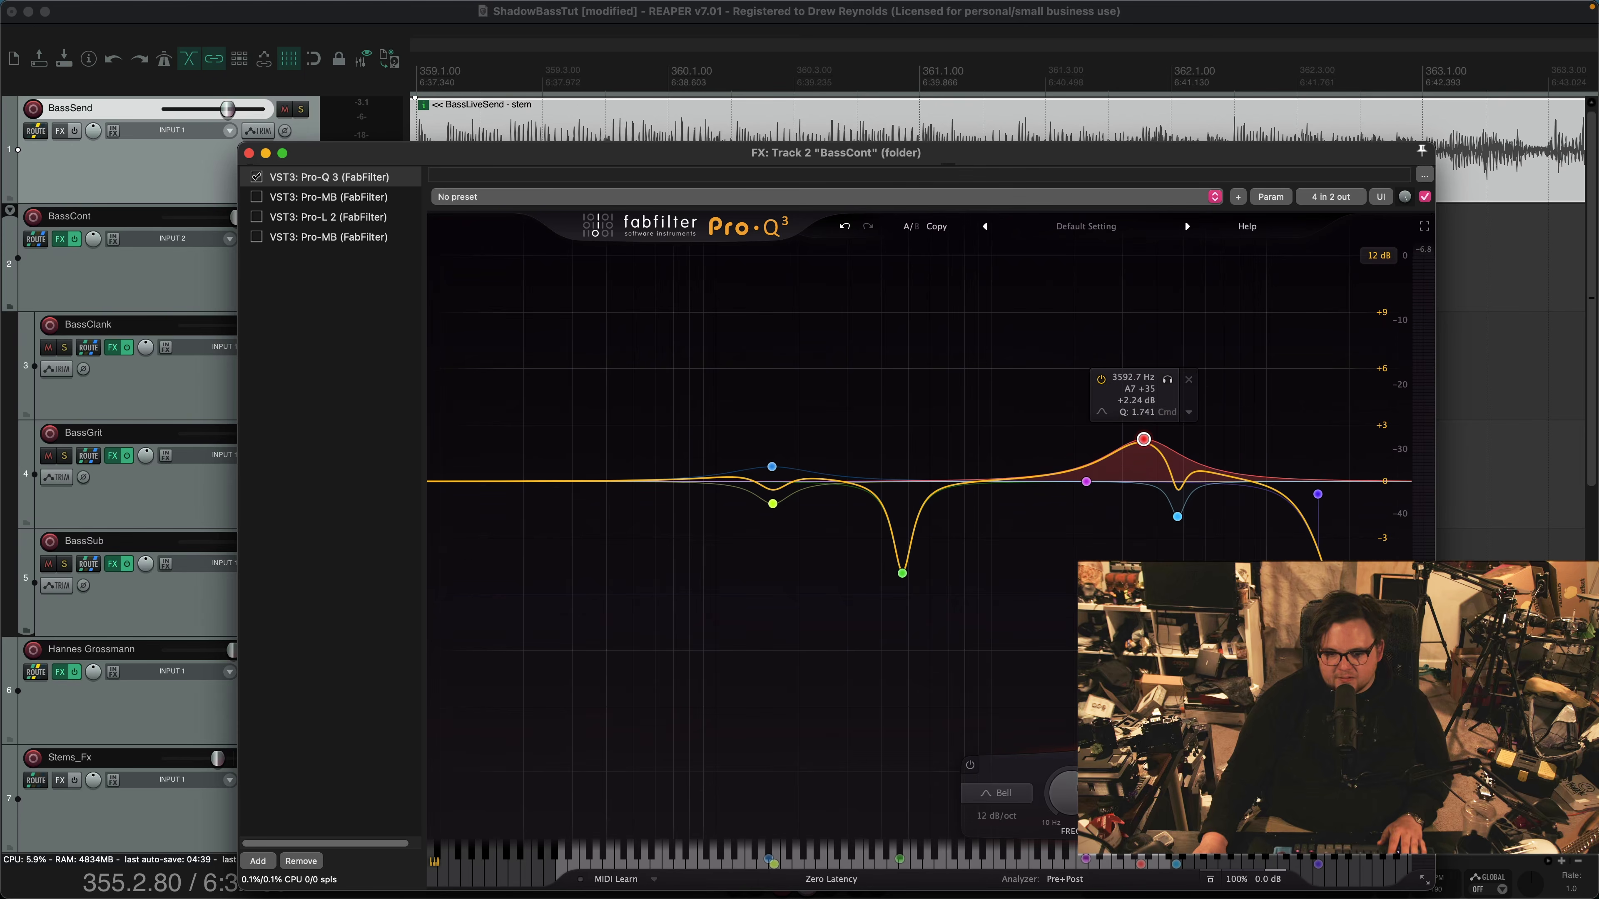
Try an extra Pro-Q 3 bell boost at 241.52 Hz, +1.70 dB and Q 2.812, audition it, and remove the band
key(space)
mouse_move(817, 481)
mouse_down()
mouse_move(843, 374)
mouse_move(809, 604)
mouse_move(787, 529)
mouse_move(812, 475)
mouse_up()
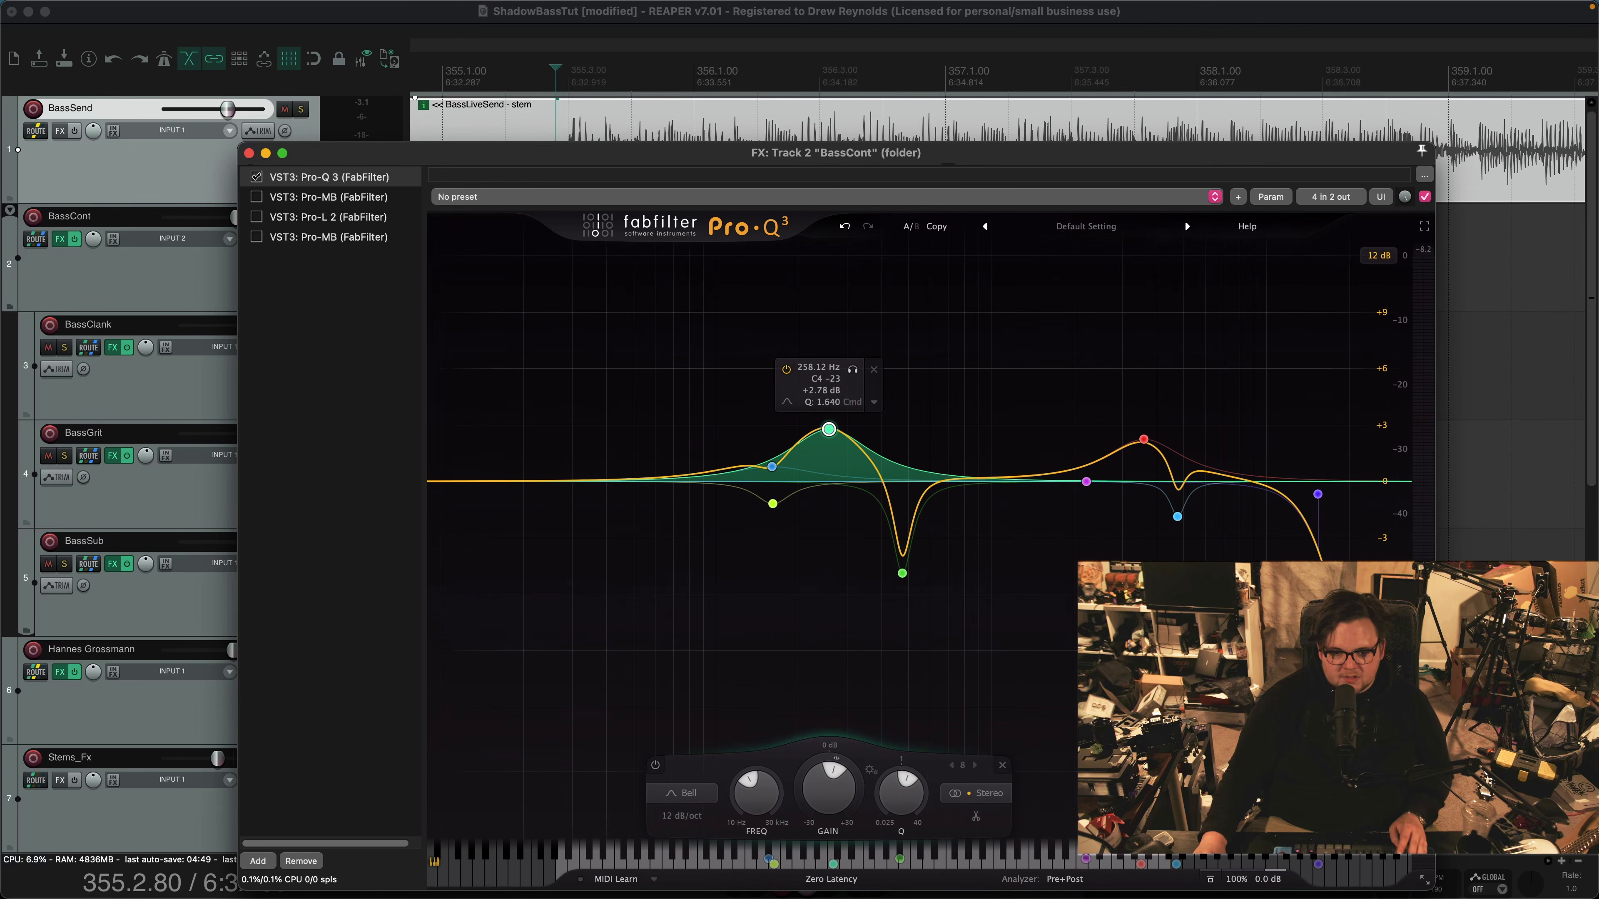
key(space)
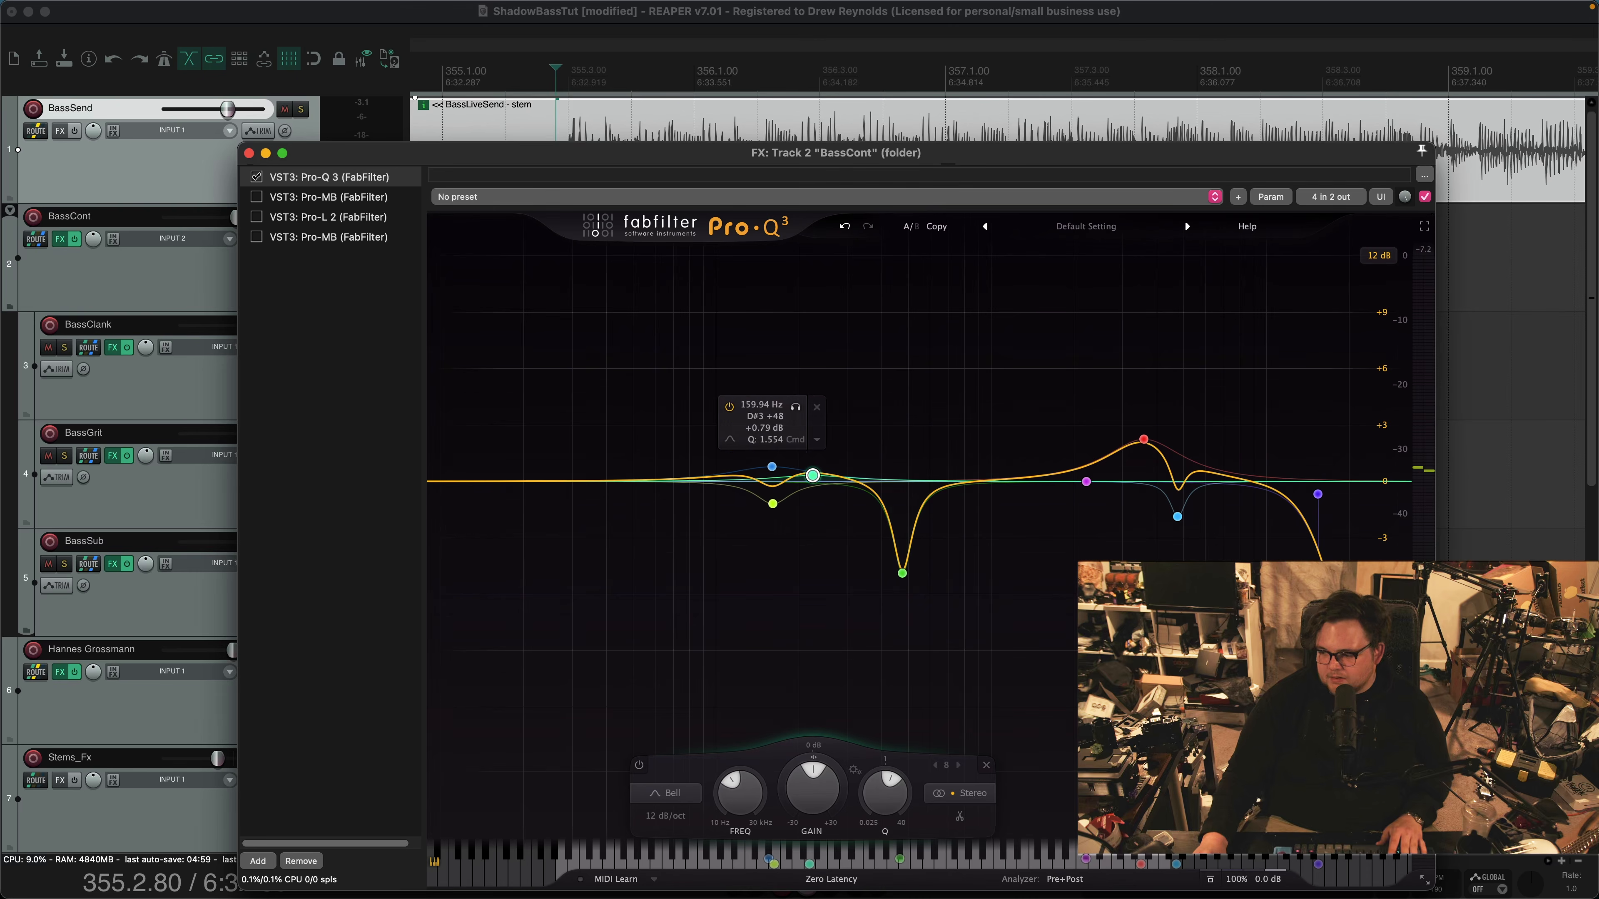
mouse_move(812, 475)
mouse_down()
mouse_move(811, 439)
mouse_move(835, 432)
mouse_move(823, 425)
mouse_move(821, 450)
mouse_up()
scroll(823, 424, up, 4)
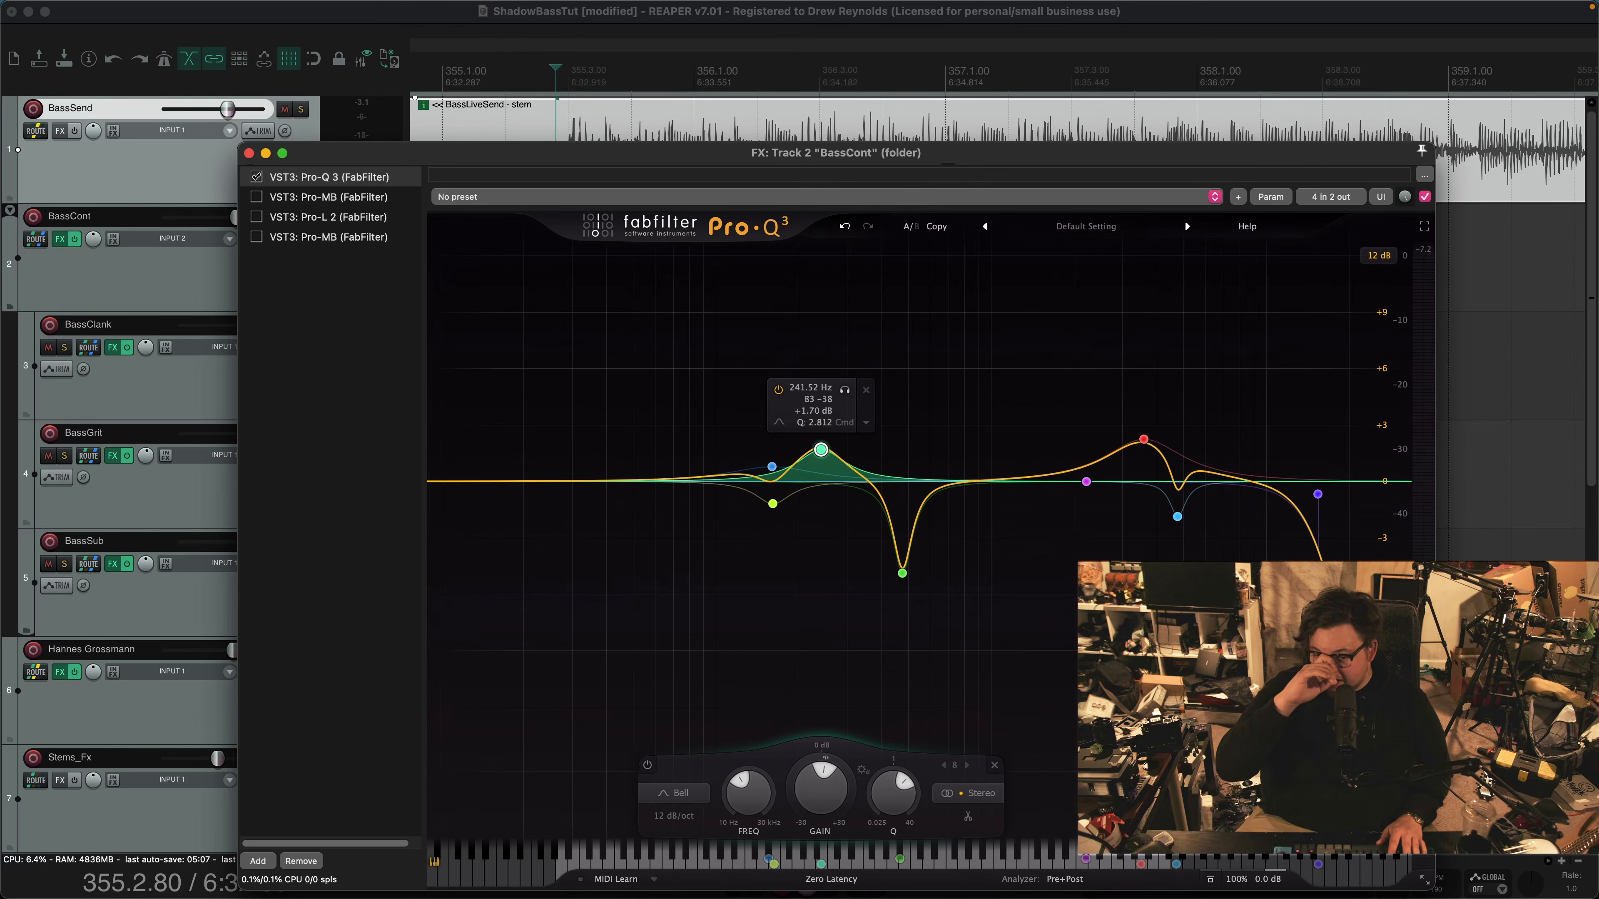
key(space)
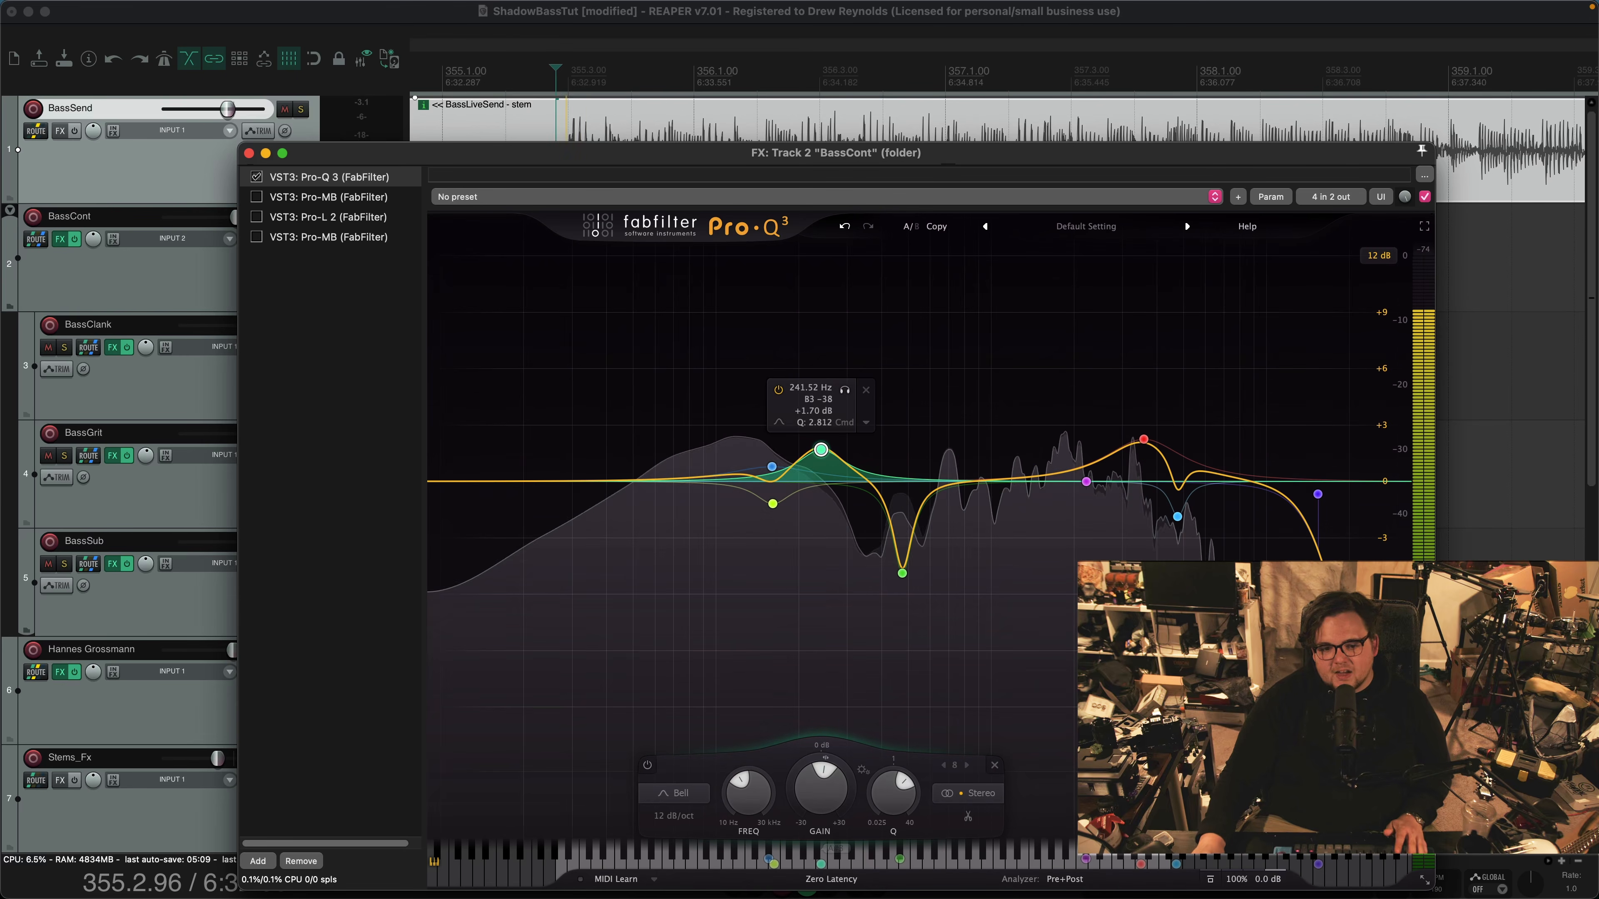
drag(821, 449, 833, 491)
key(space)
click(877, 521)
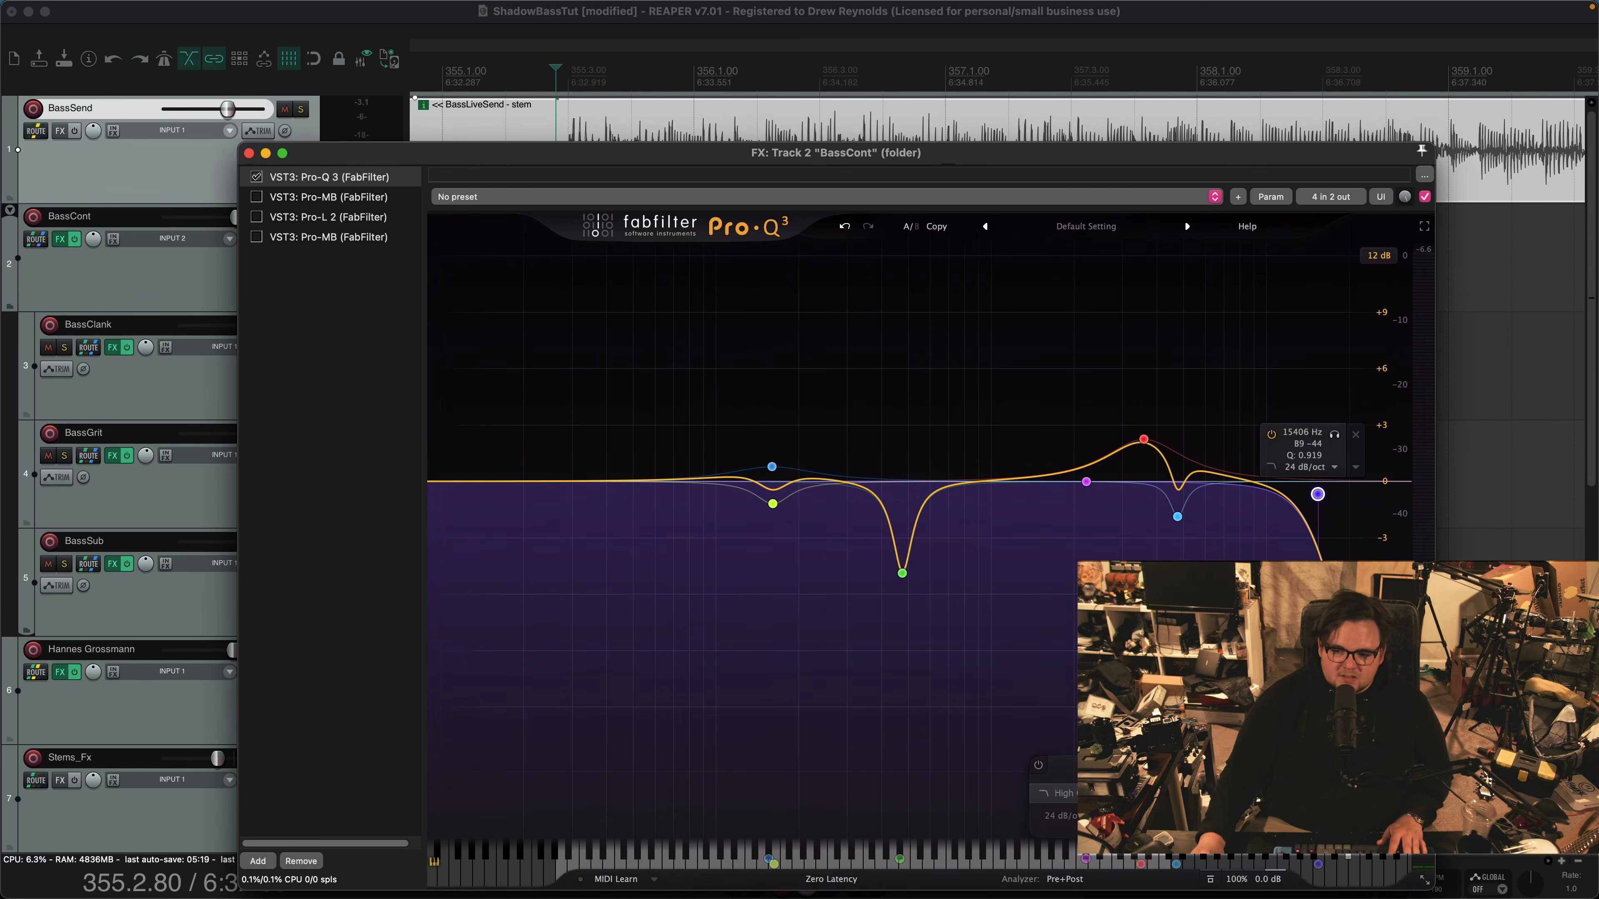
Enable the first Pro-MB on BassCont, select band 1 and audition it in solo
click(256, 197)
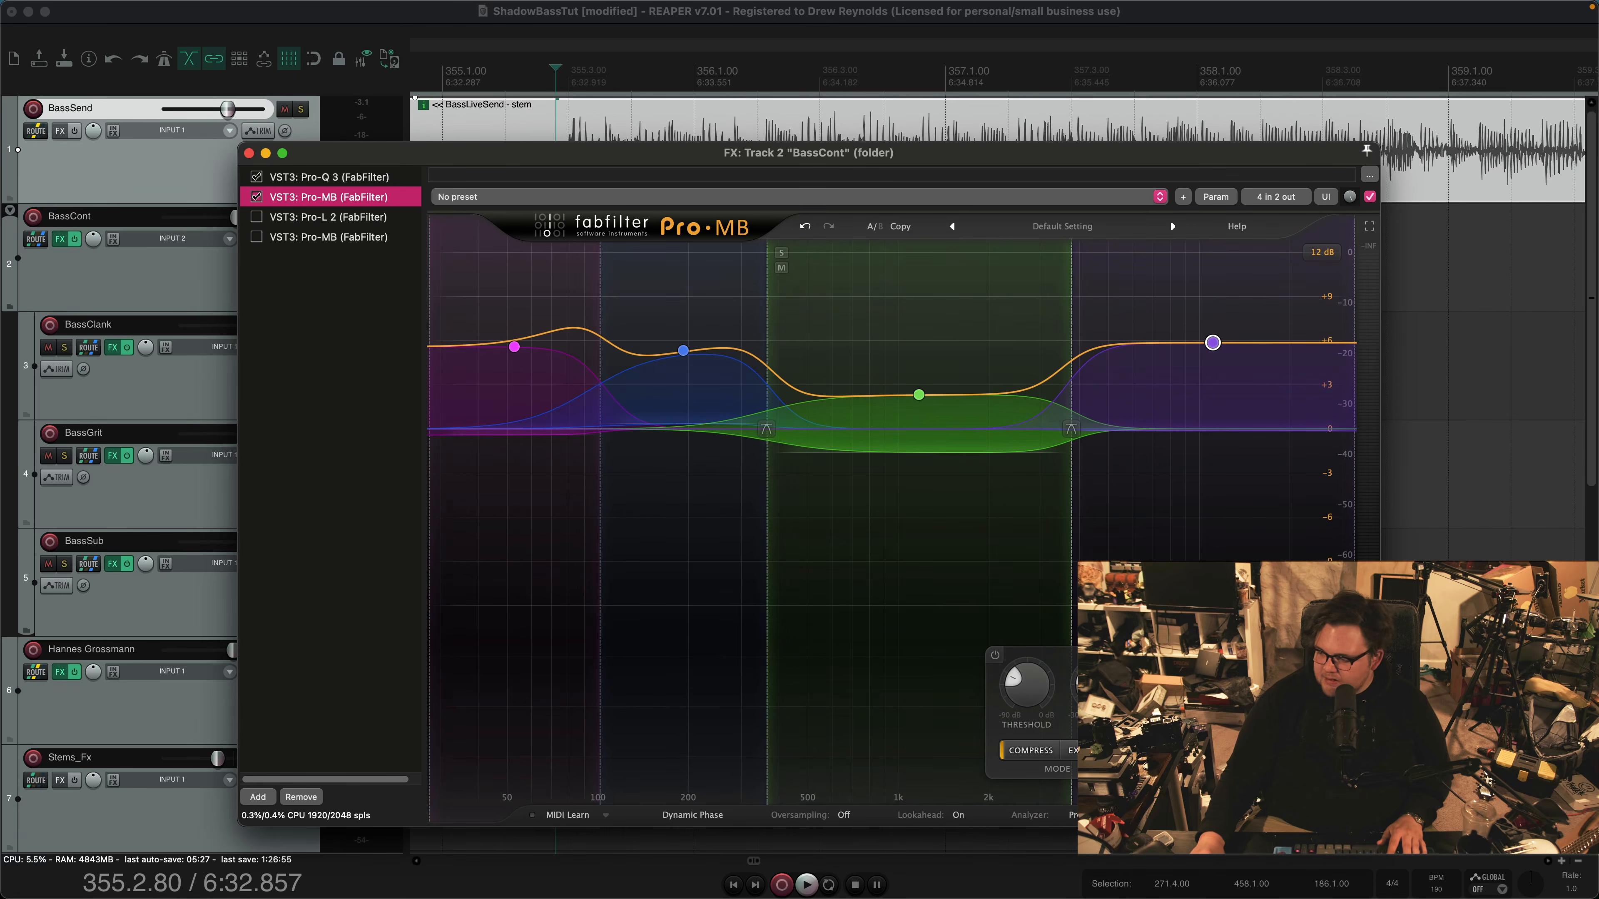
click(514, 346)
mouse_move(514, 347)
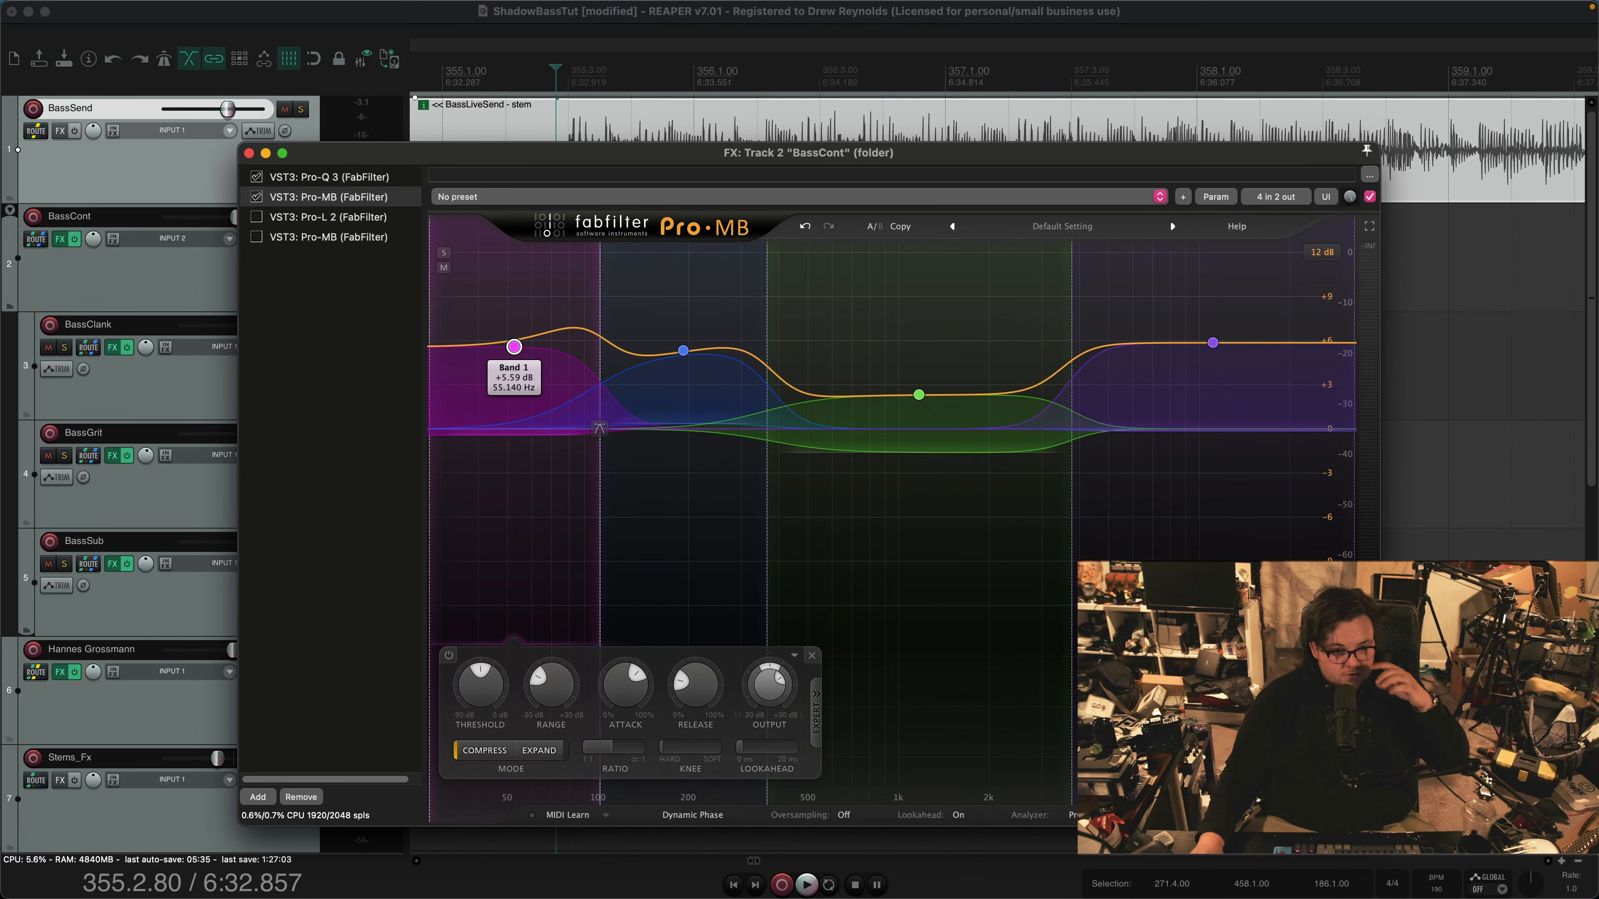
mouse_move(600, 488)
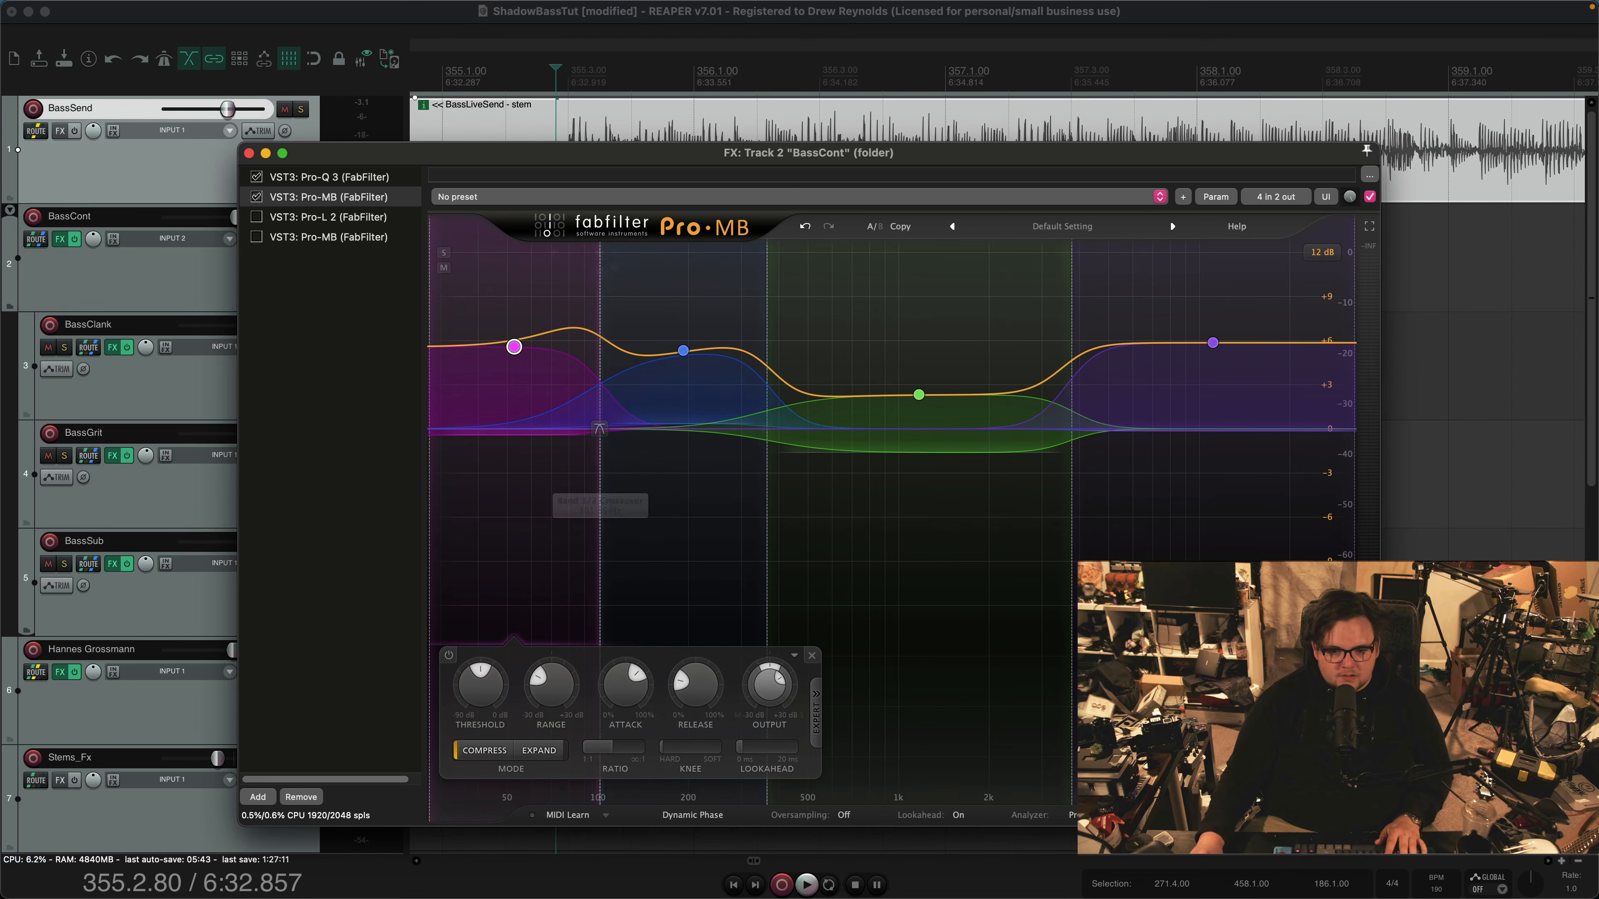
key(space)
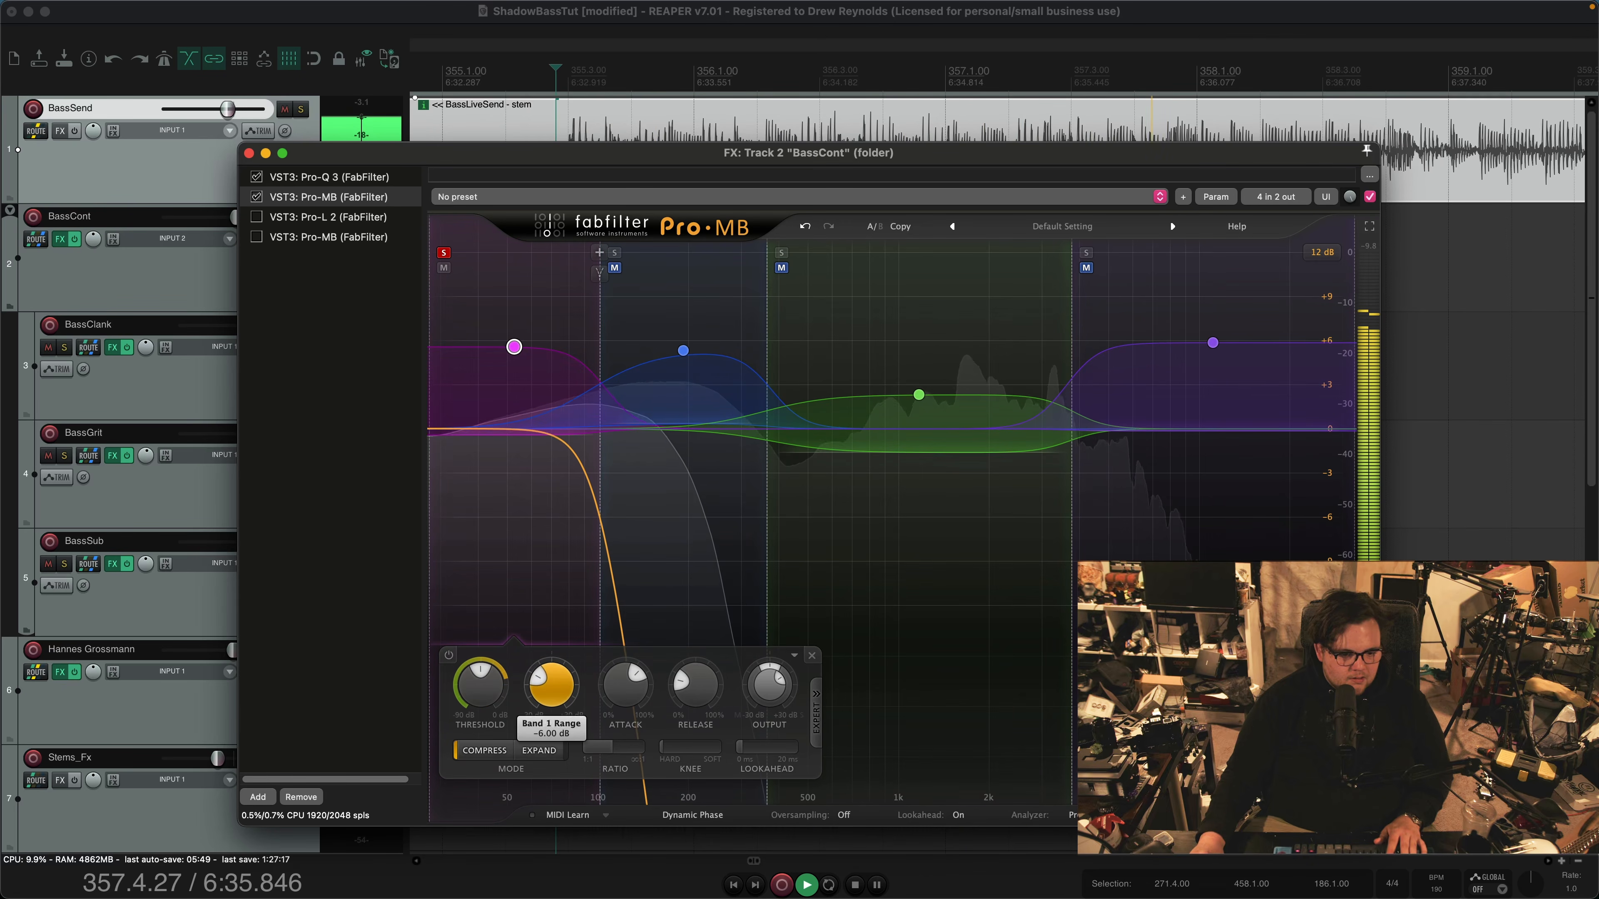
key(space)
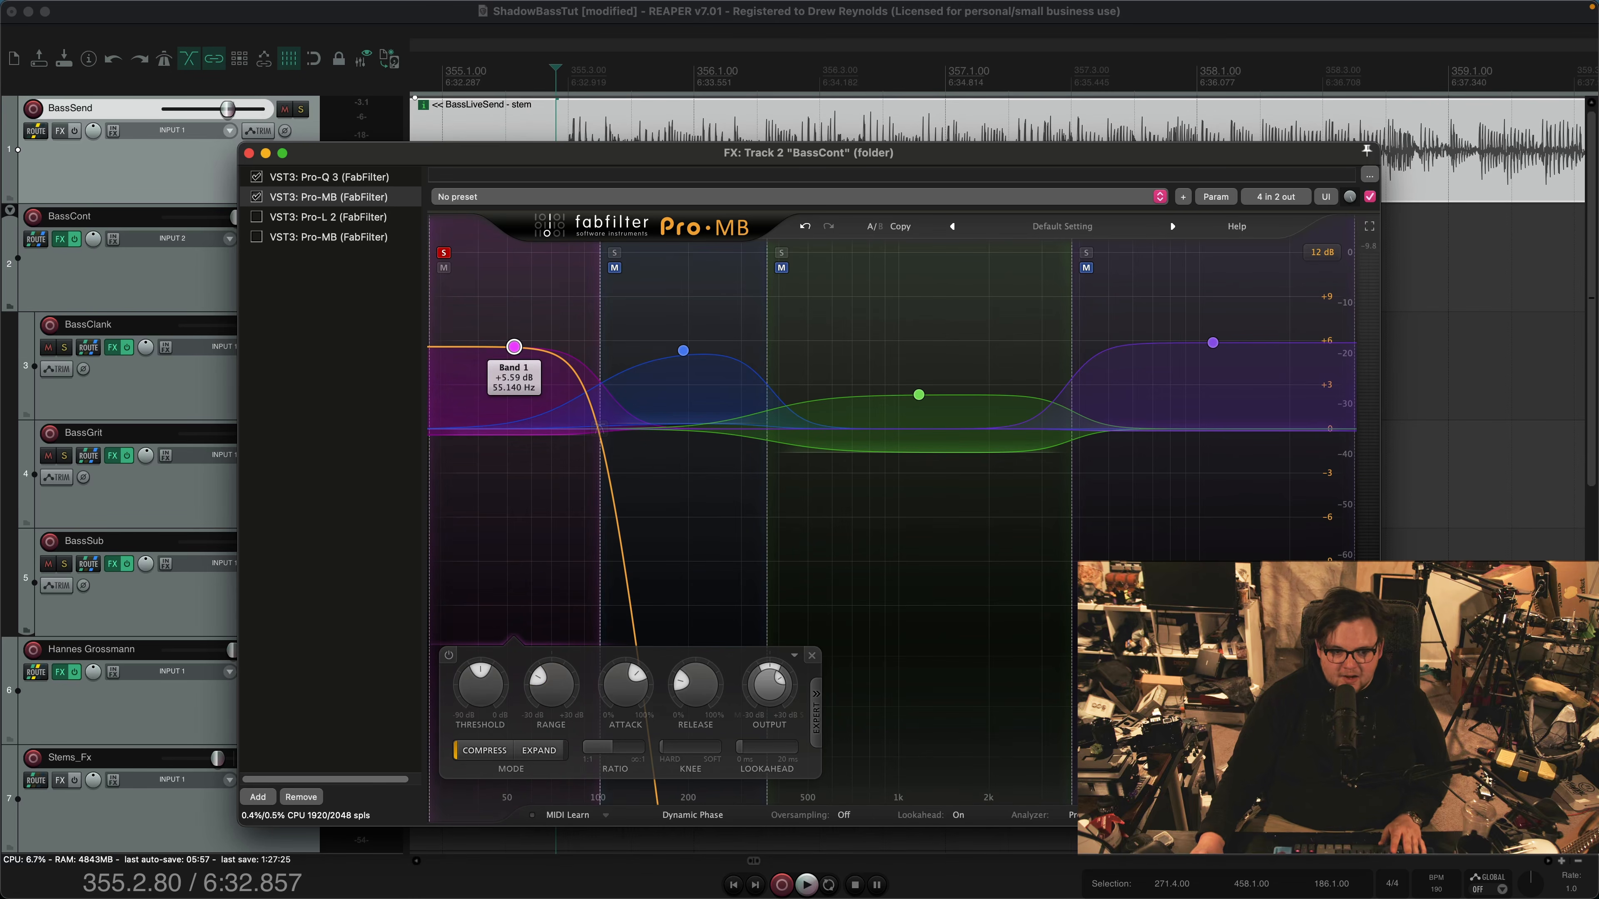
key(space)
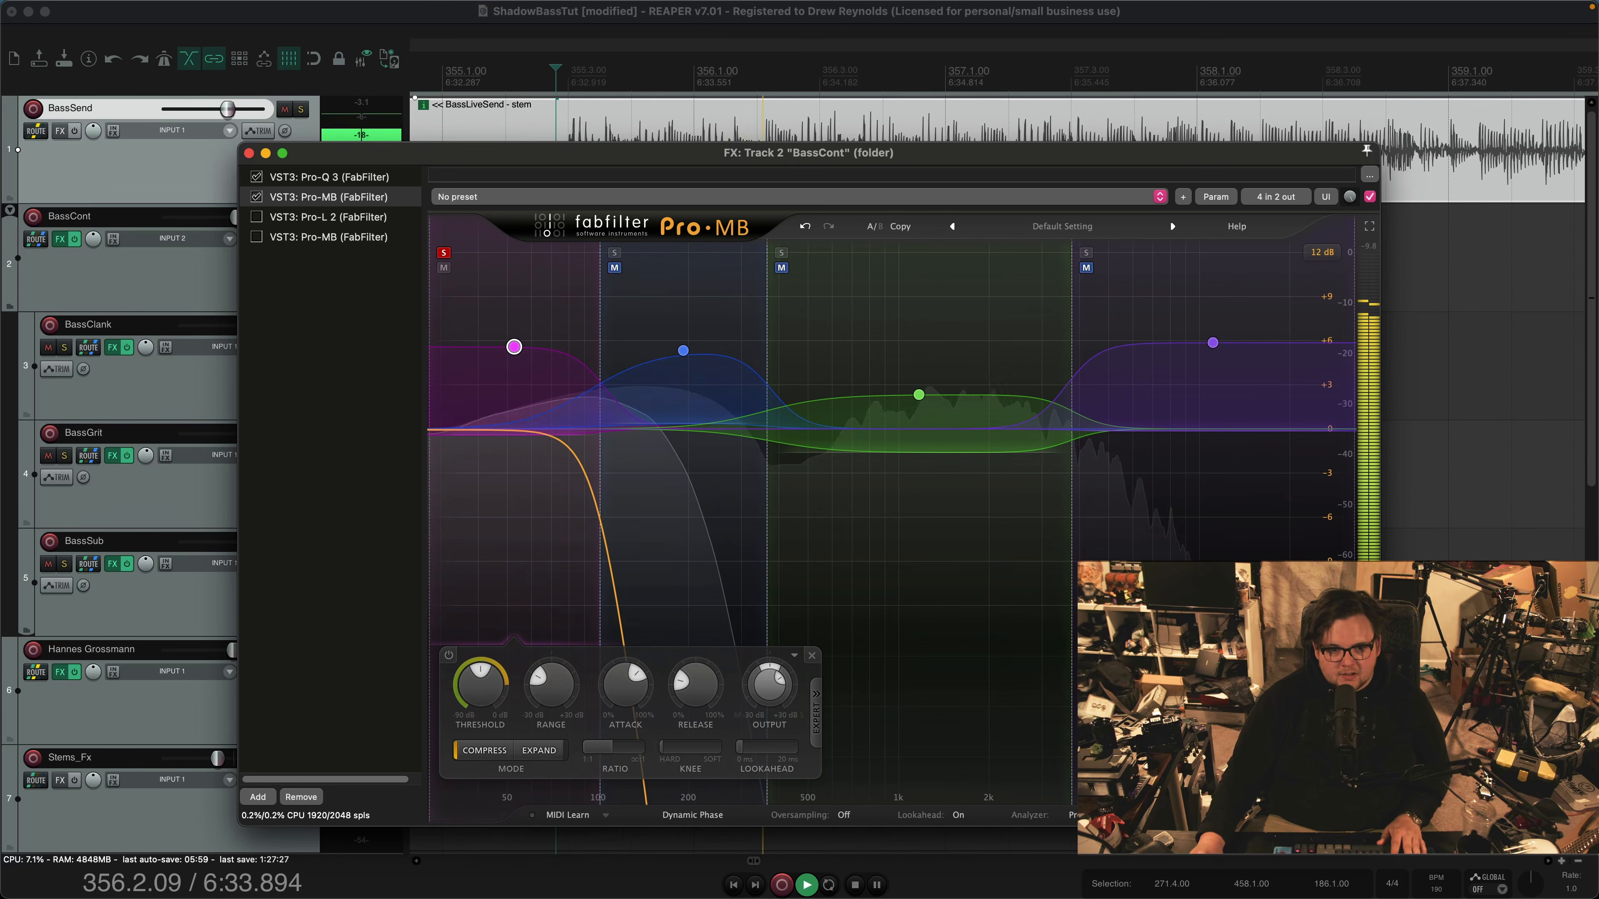
Continue auditioning the soloed band 1 from around bar 362, and take the band out of solo
drag(693, 153, 688, 292)
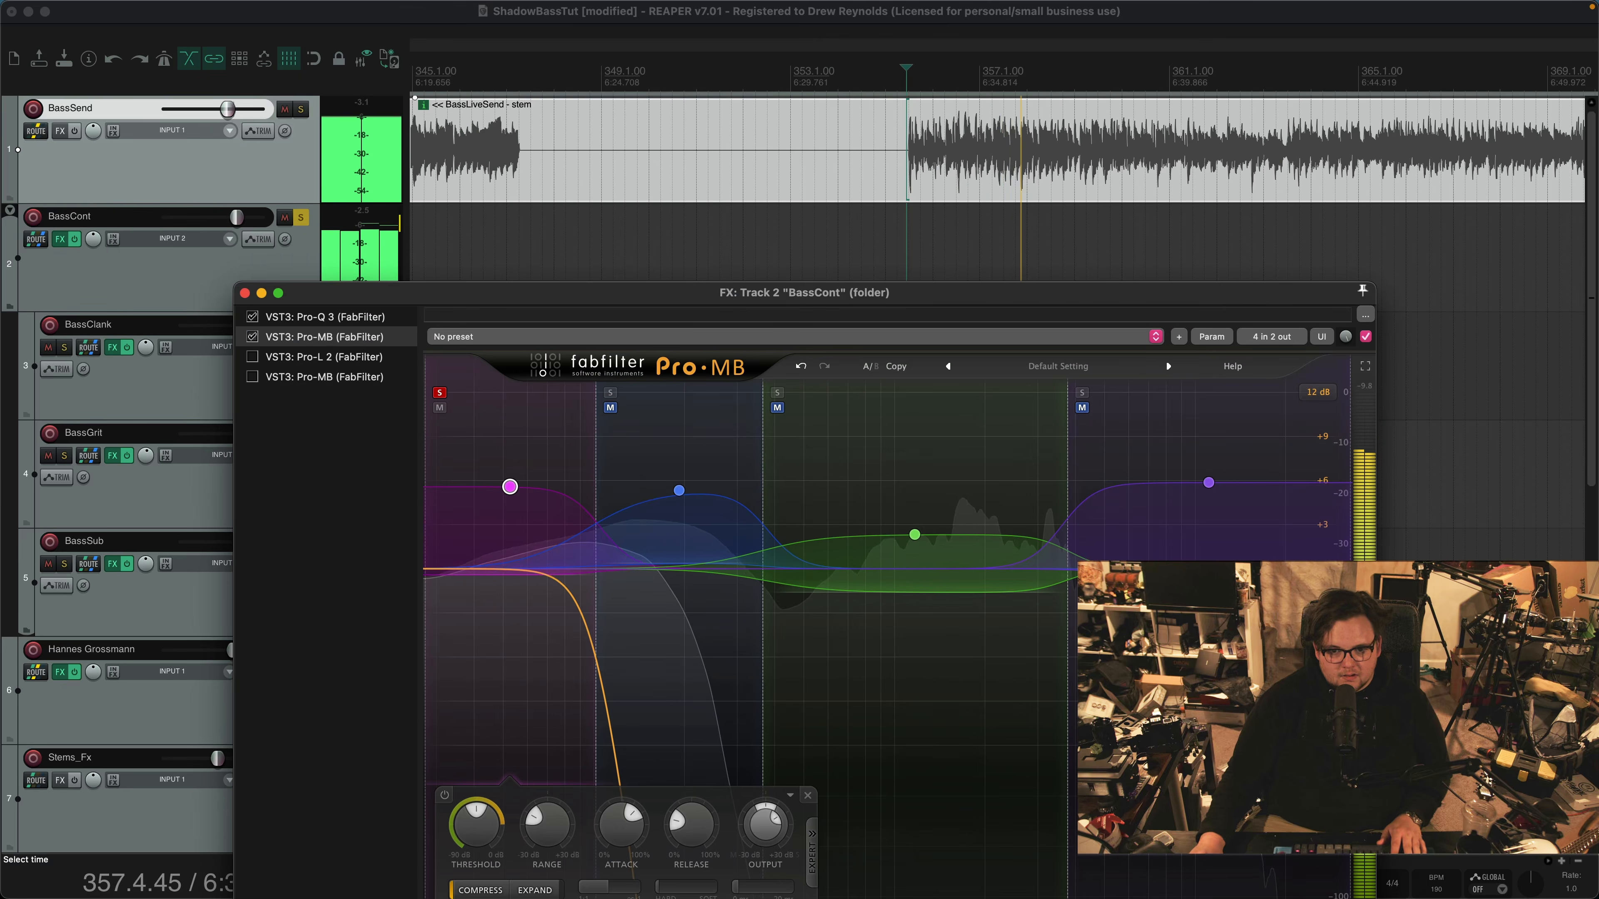
scroll(997, 151, down, 3)
click(1118, 155)
key(space)
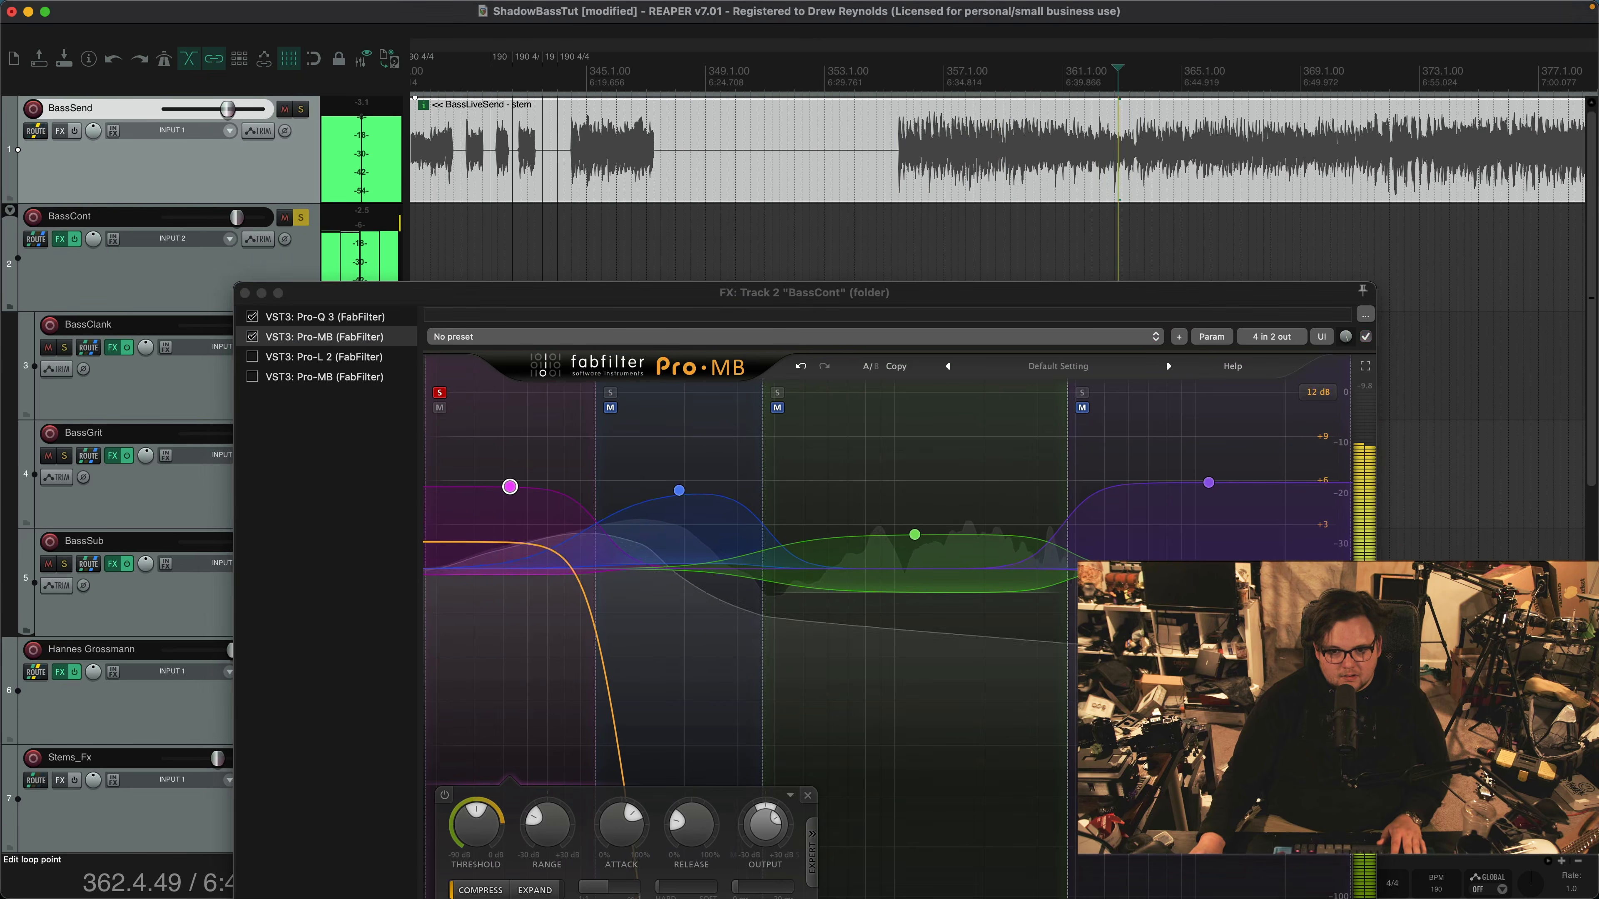
drag(763, 294, 766, 208)
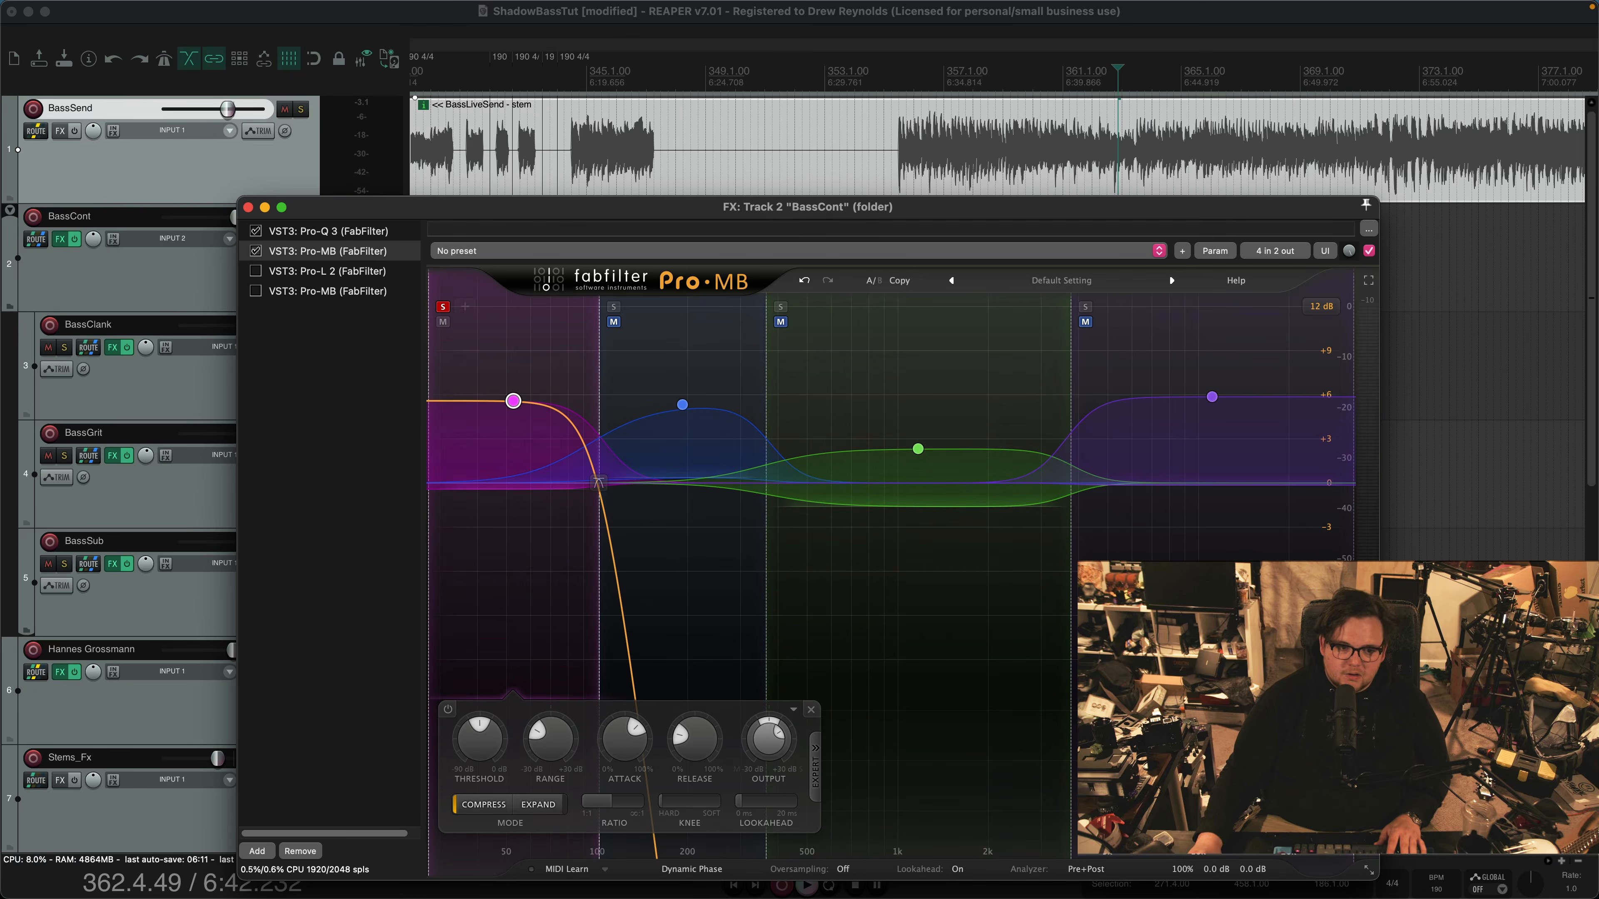
click(442, 307)
click(682, 405)
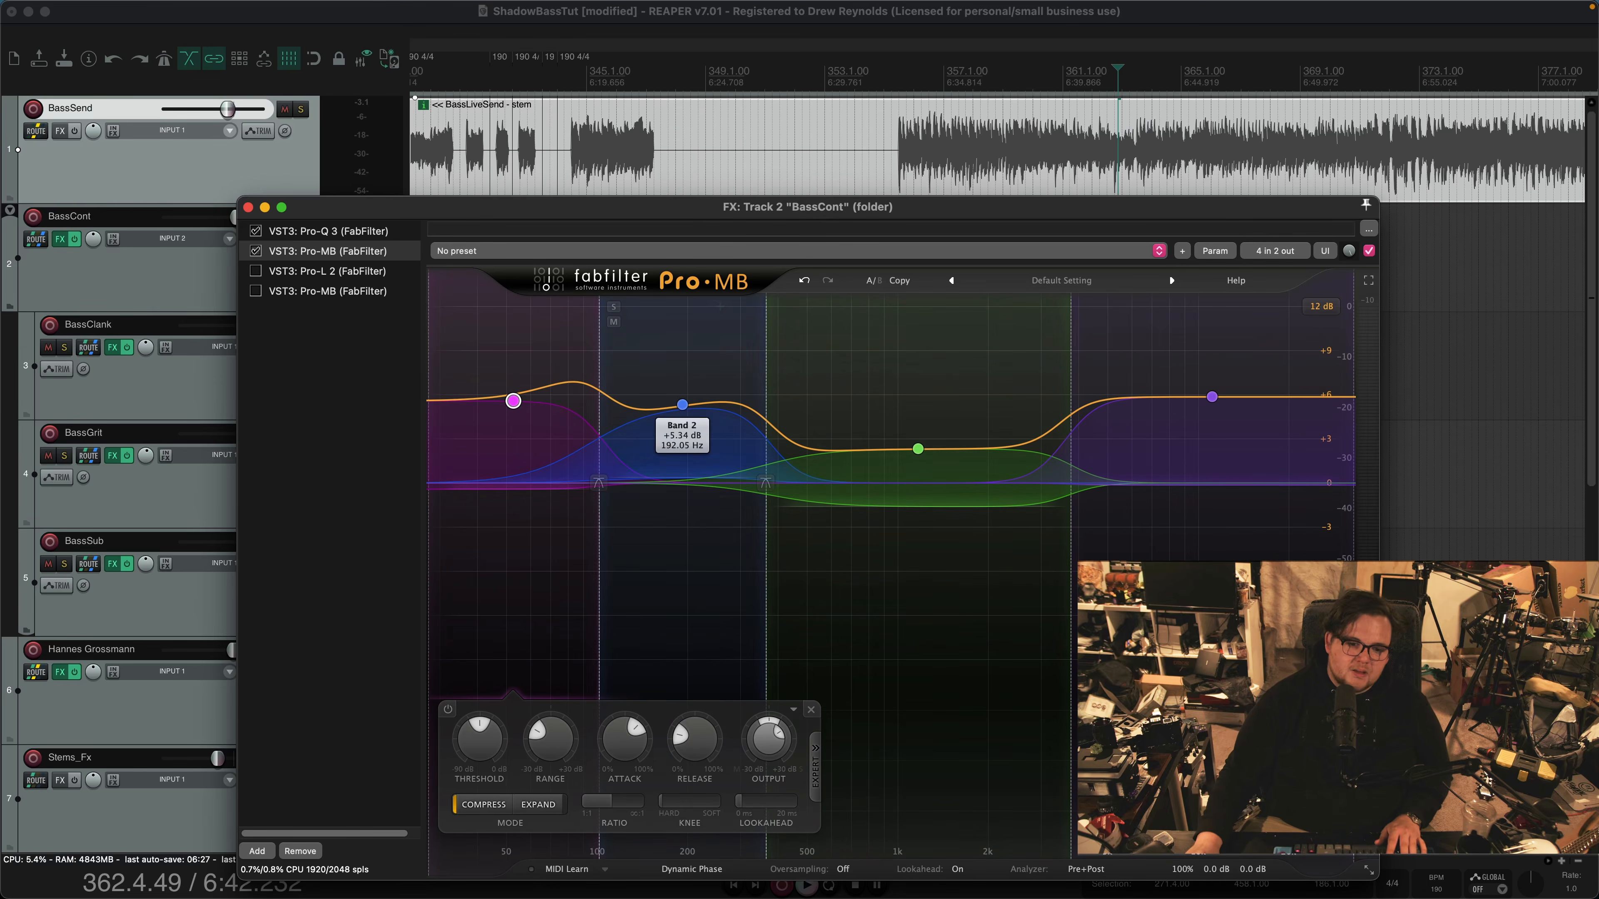
Replay the passage from bar 355, comparing all Pro-MB bands together with band 1 briefly in solo
click(939, 158)
click(899, 158)
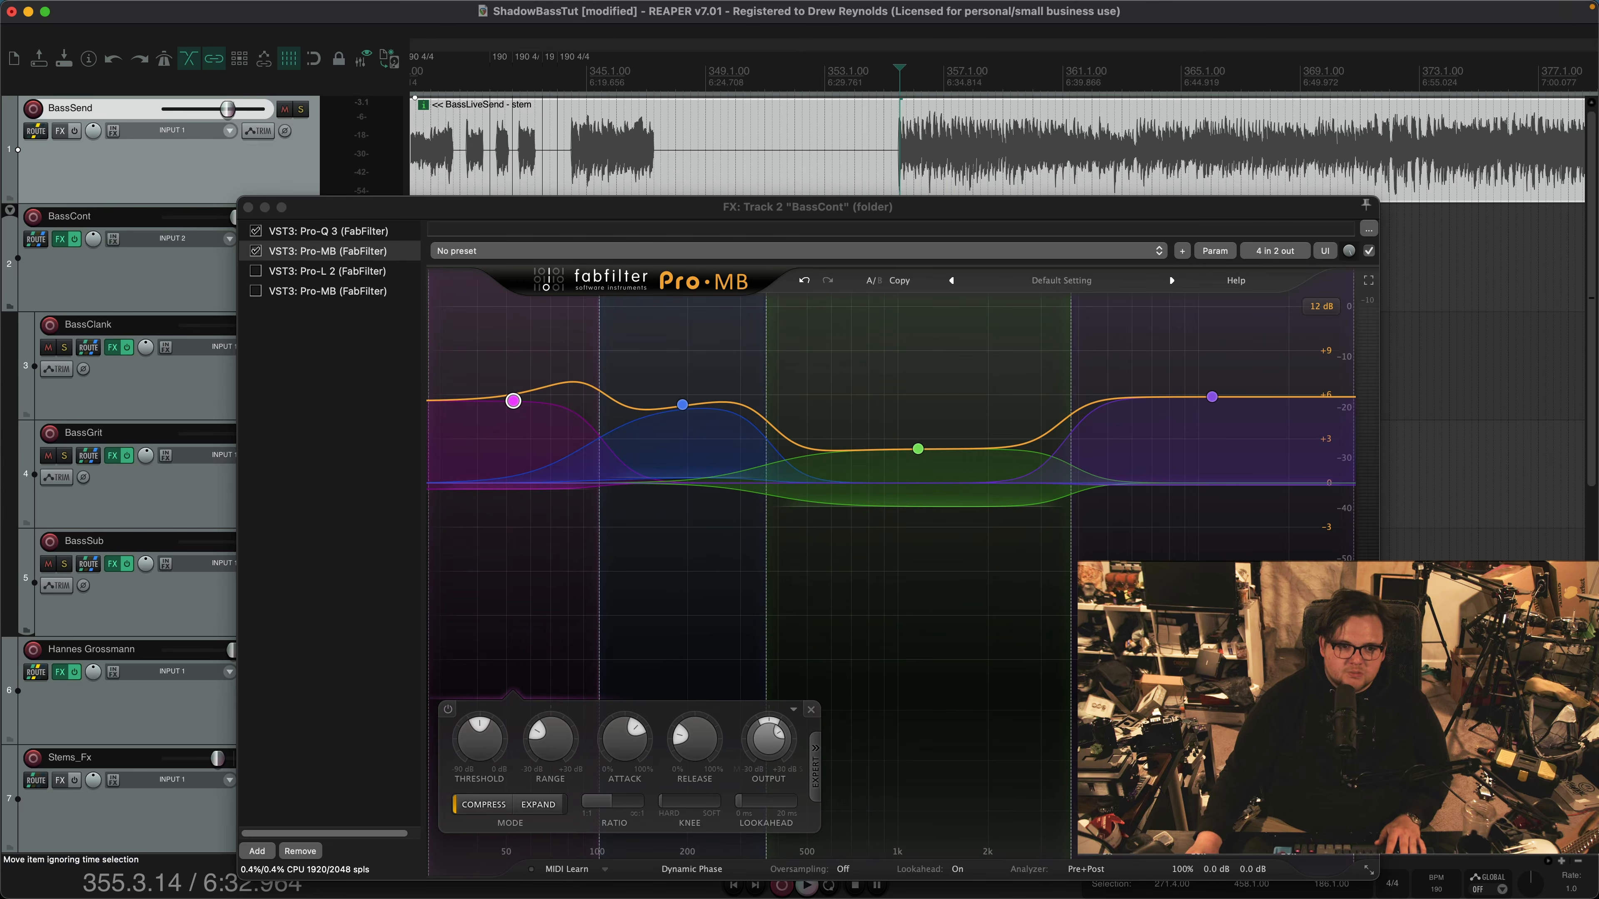
scroll(899, 157, up, 3)
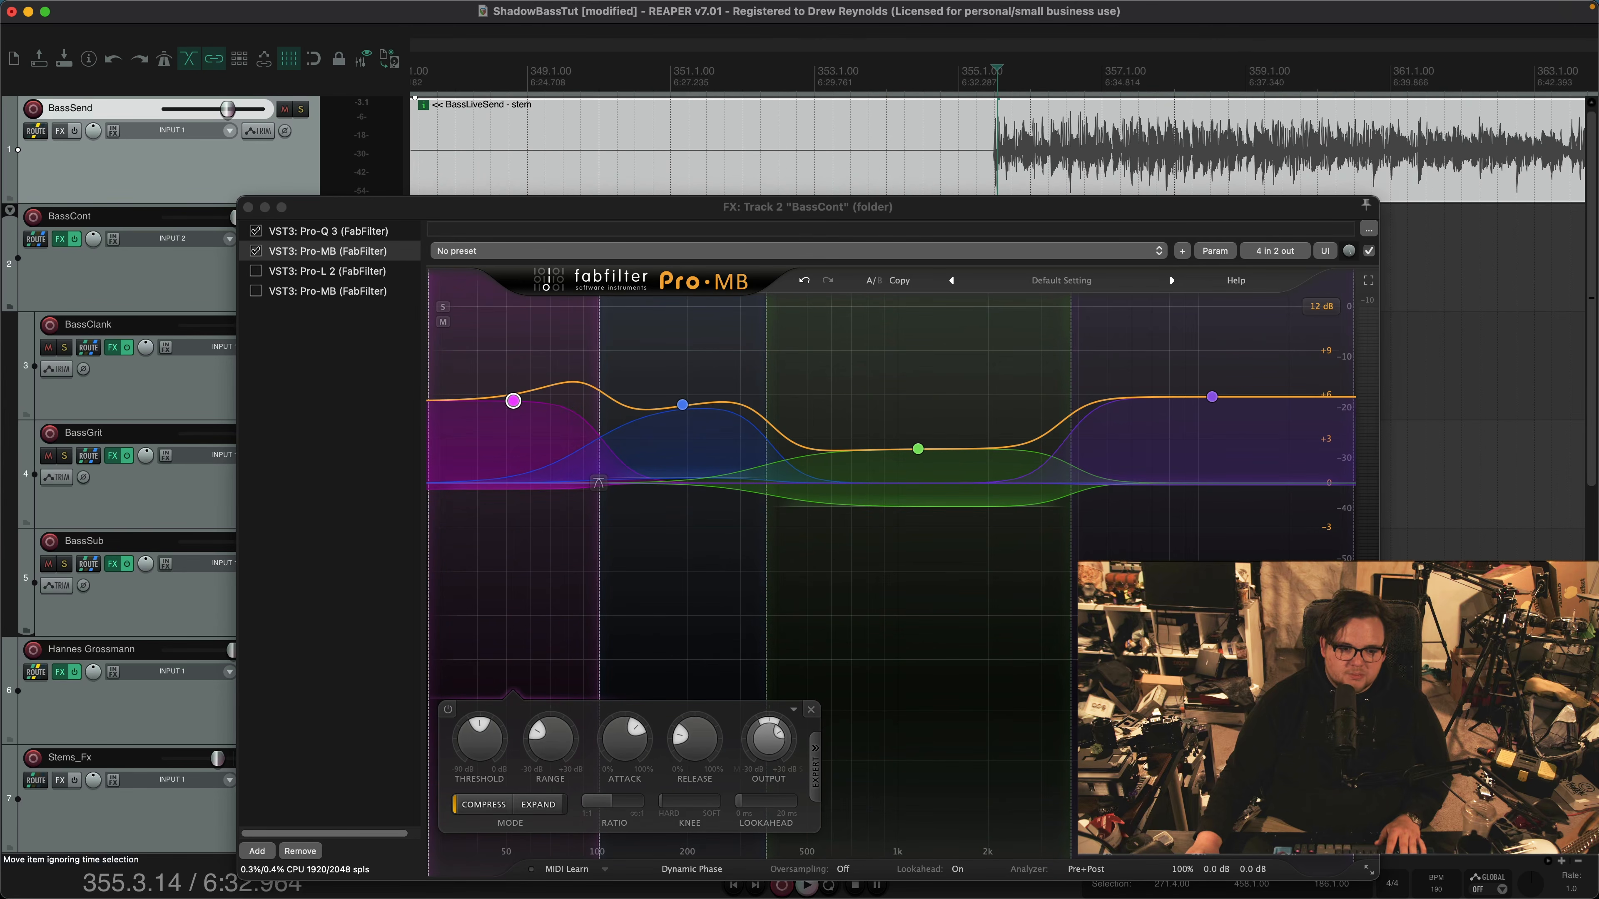
key(space)
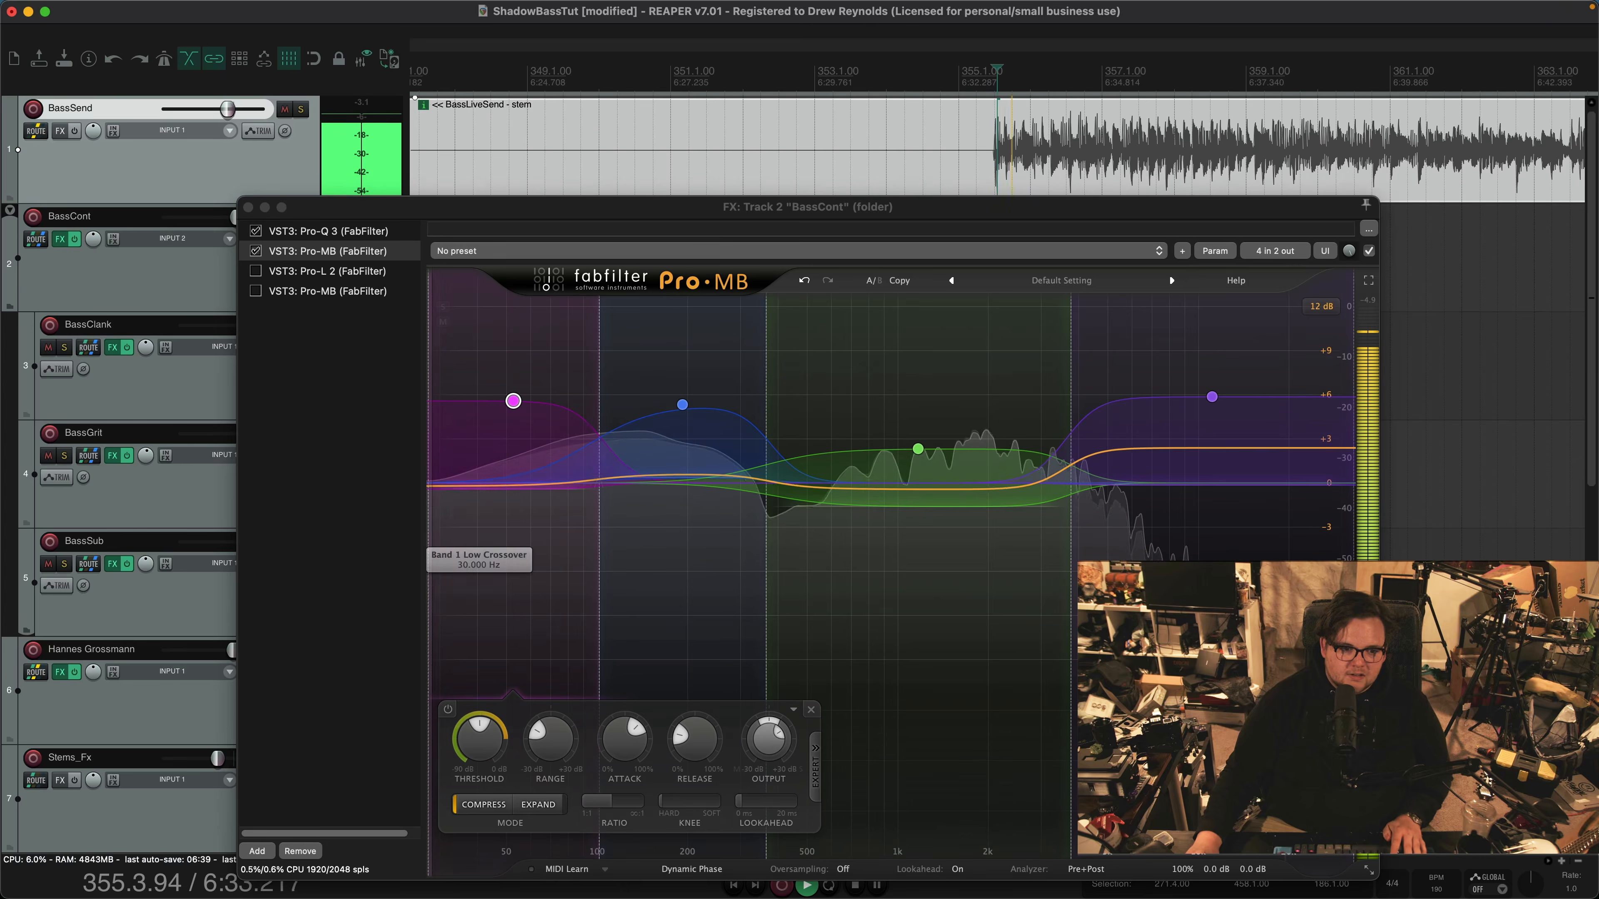
click(443, 307)
click(443, 307)
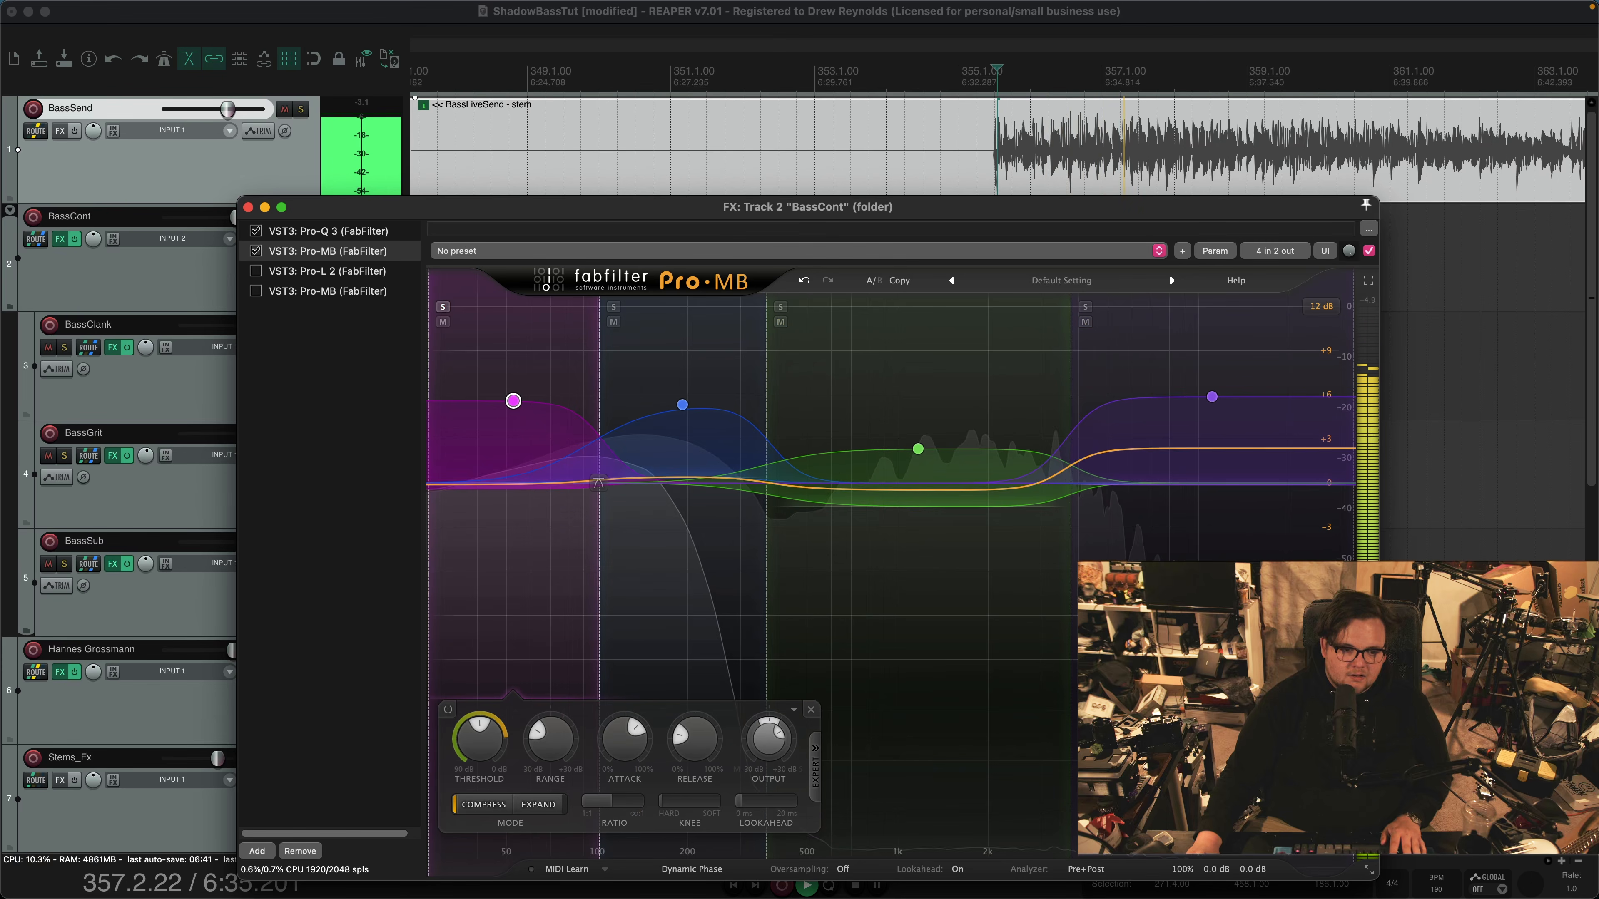
key(space)
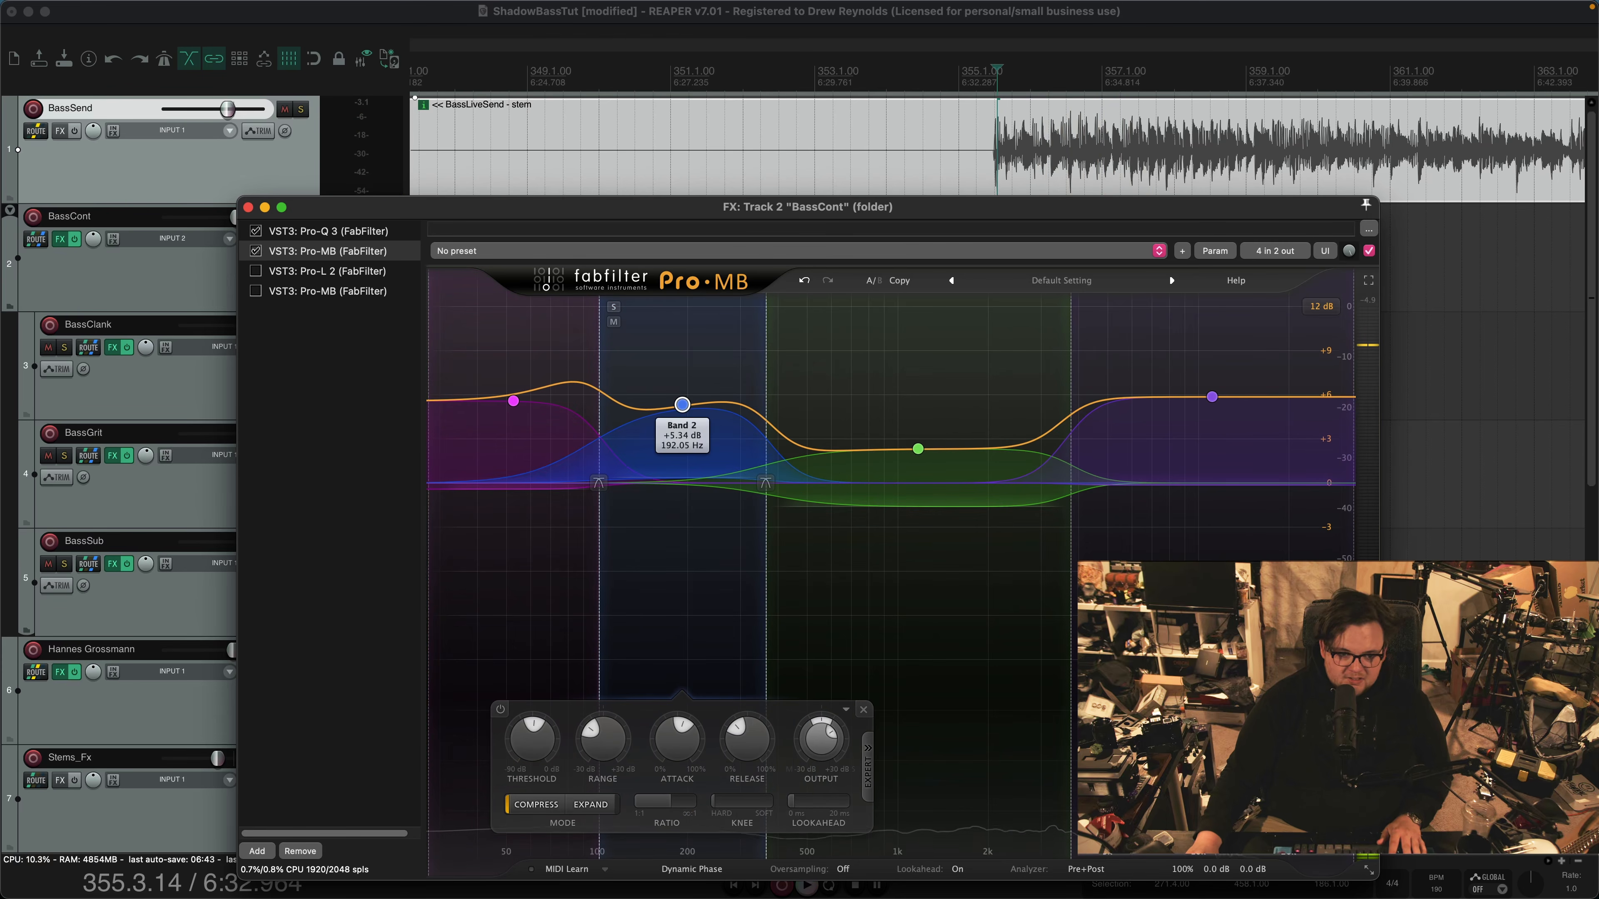
Solo band 2 in BassCont's Pro-MB and audition the passage through it
click(614, 307)
key(space)
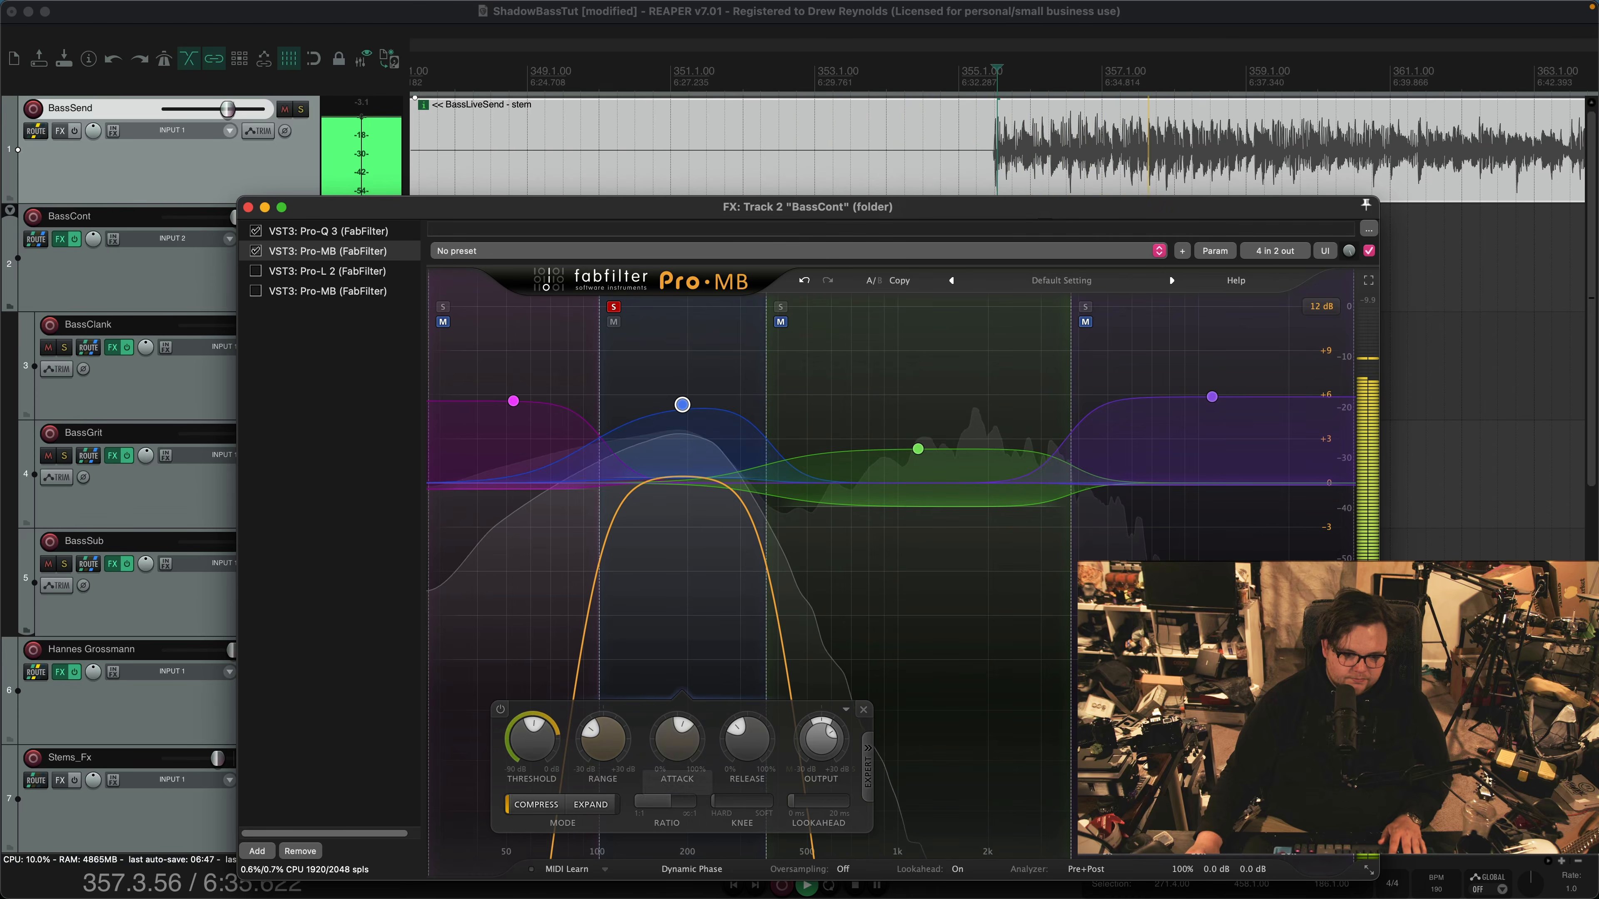
key(space)
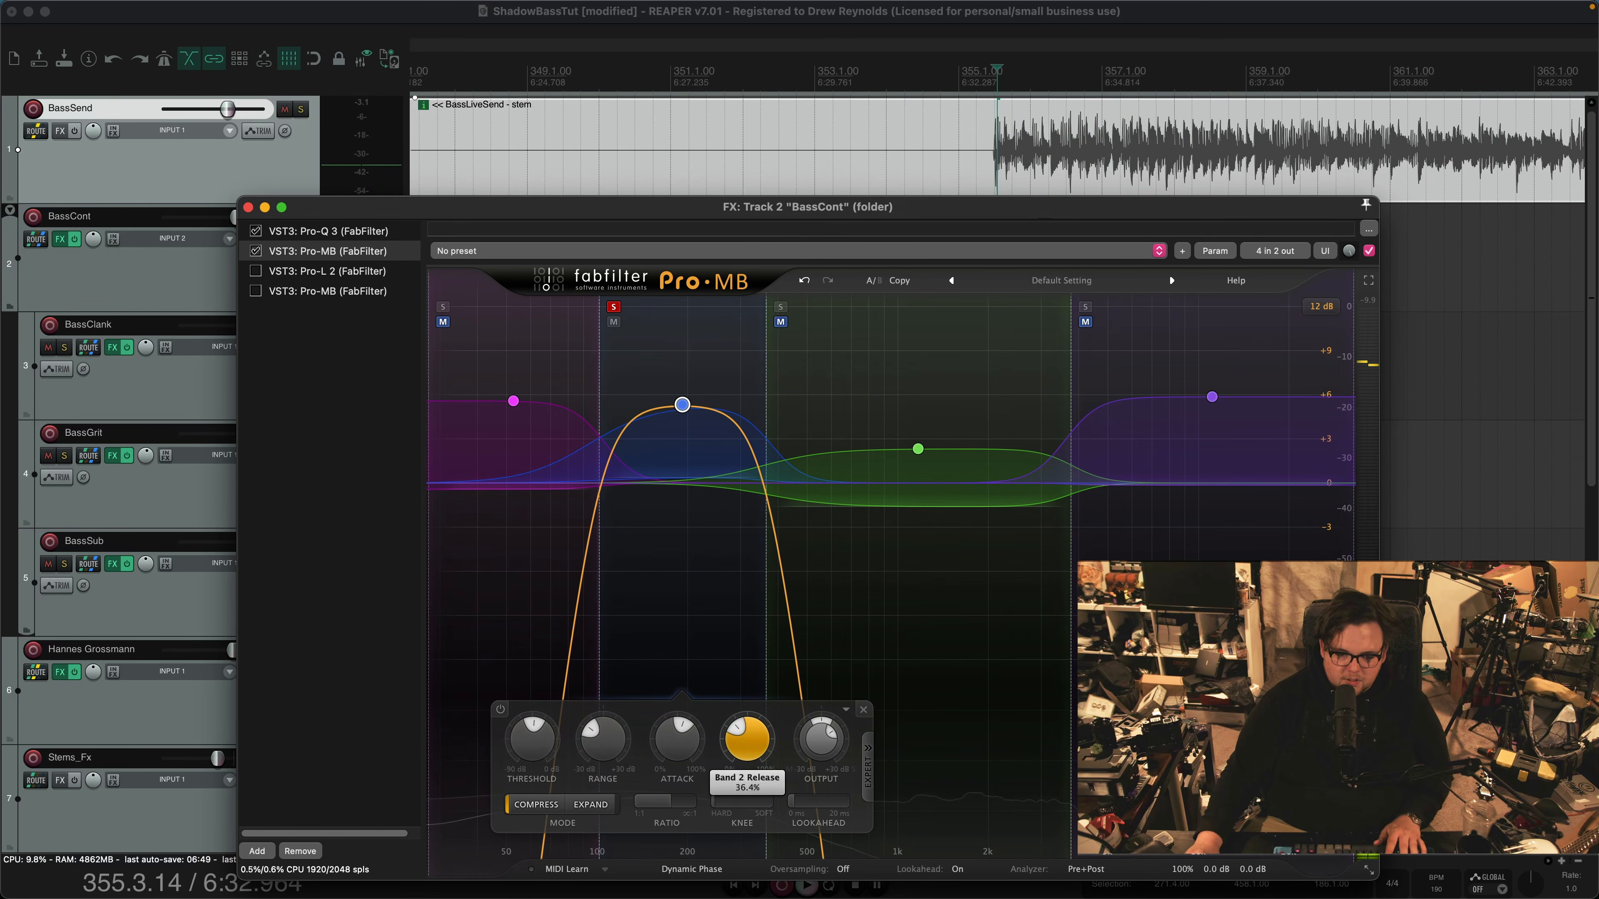
Audition the passage from bar 355 with band 2 of BassCont's Pro-MB still in solo
scroll(995, 148, down, 3)
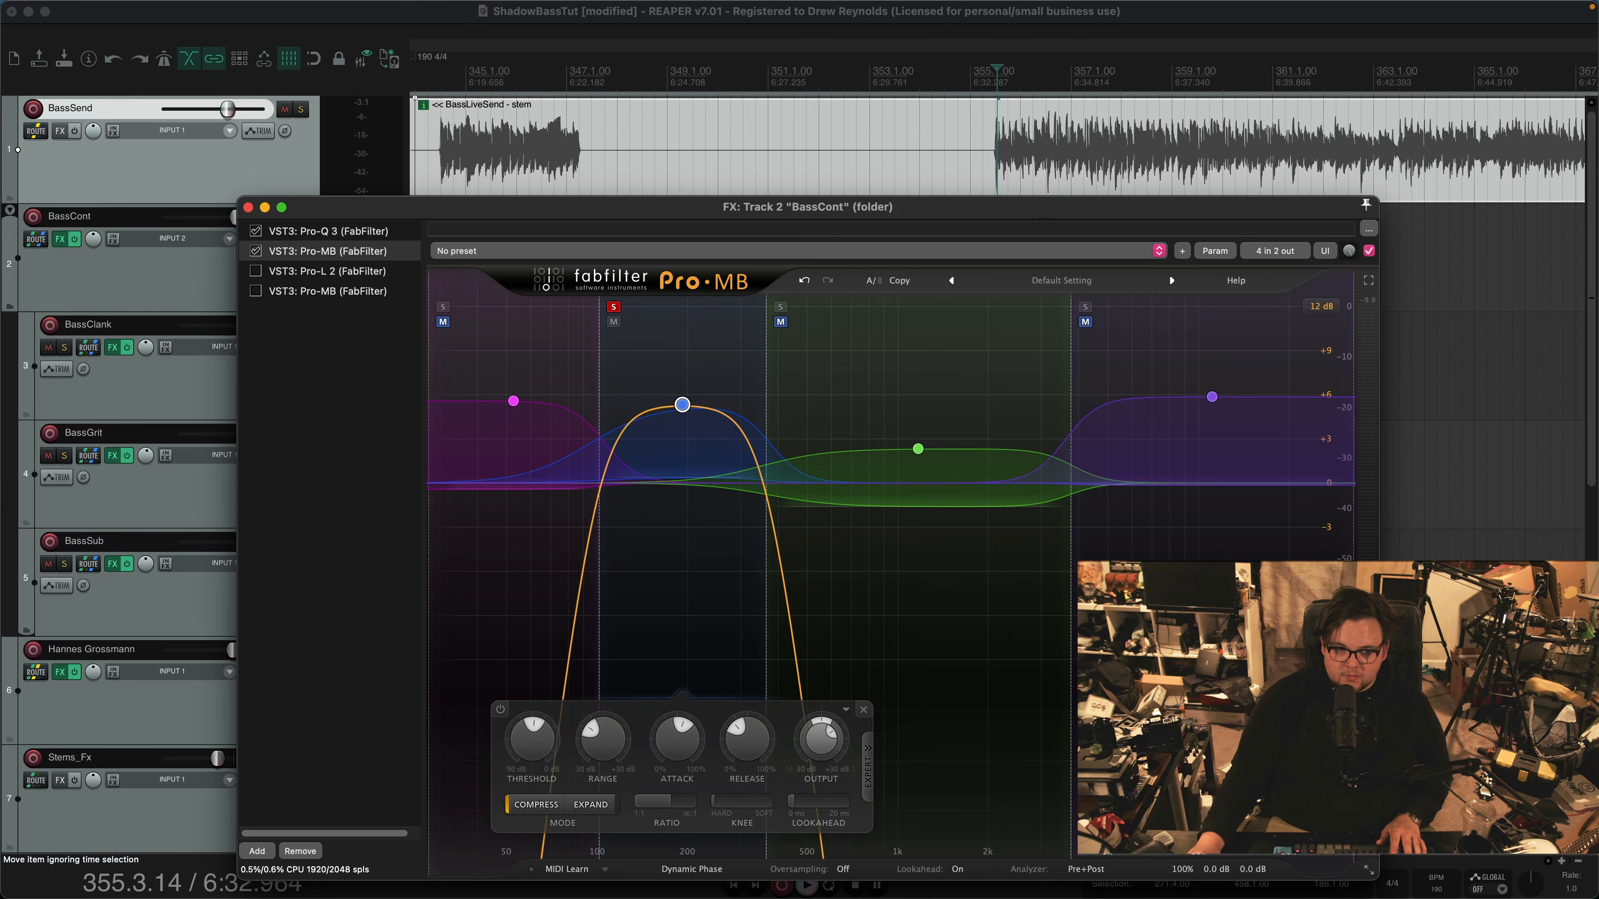
key(space)
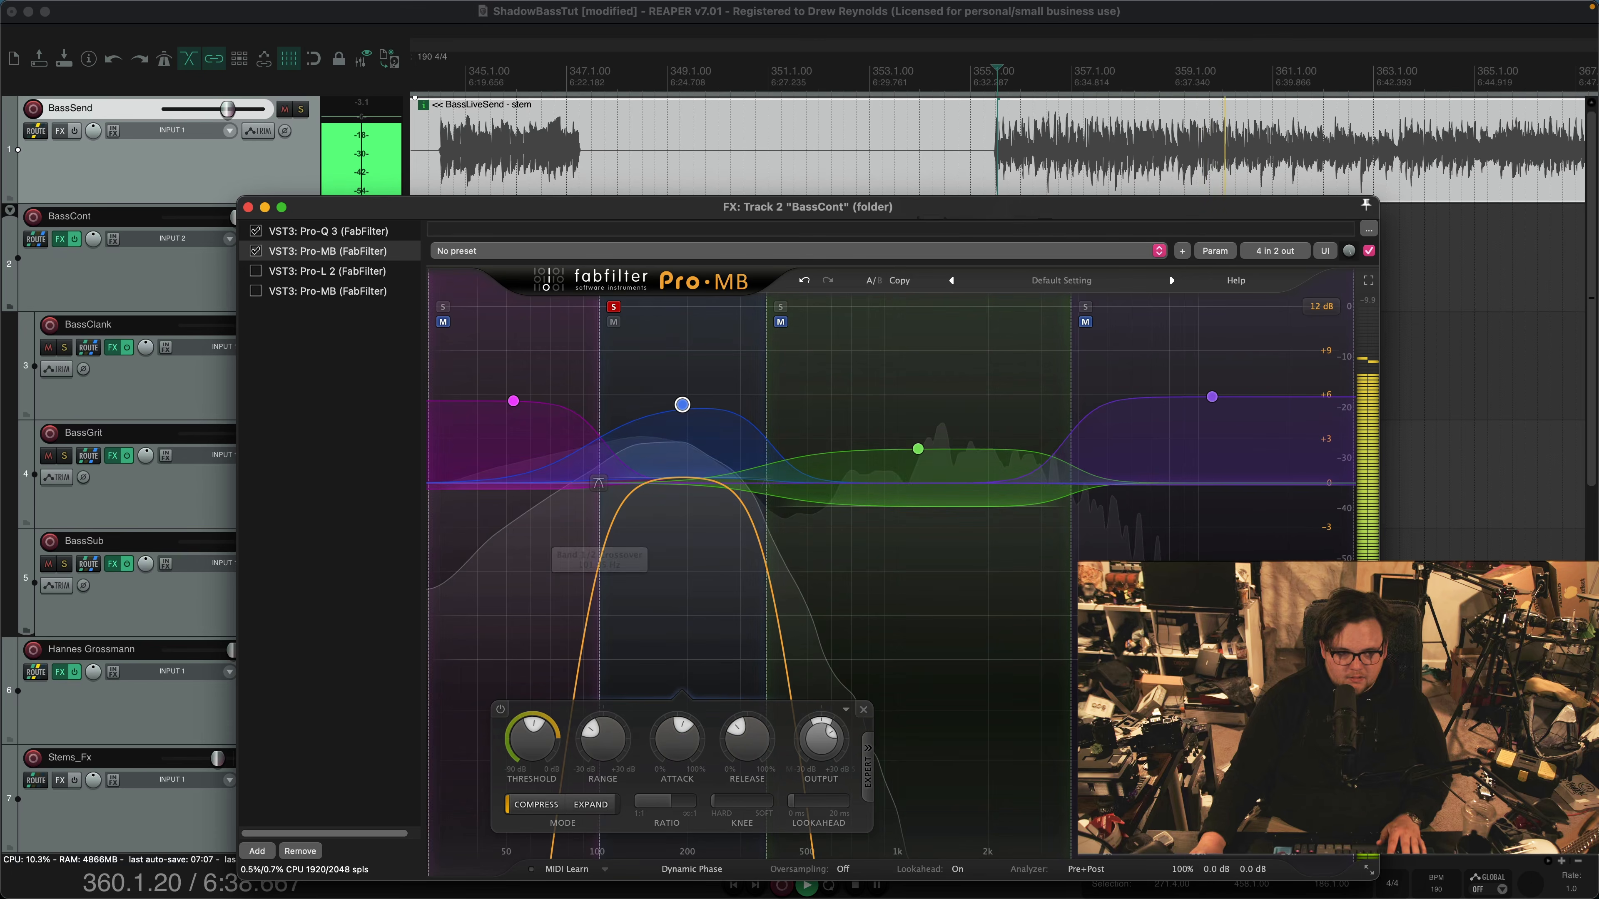
key(space)
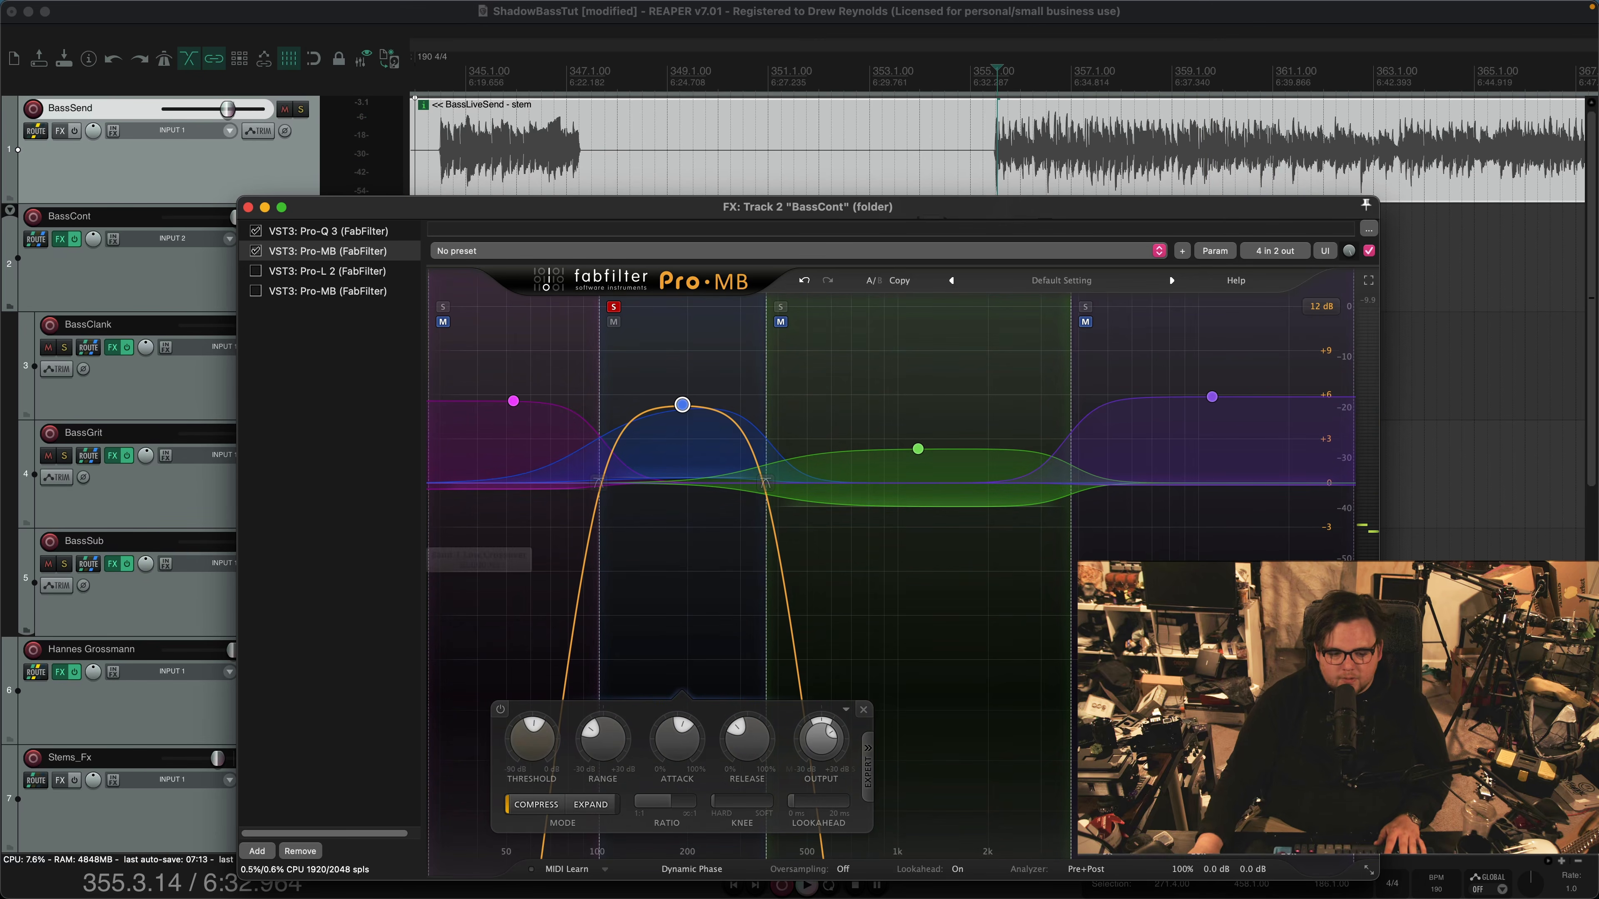
Set band 2's threshold to -27.01 dB during playback, and take the band out of solo
key(space)
mouse_move(533, 740)
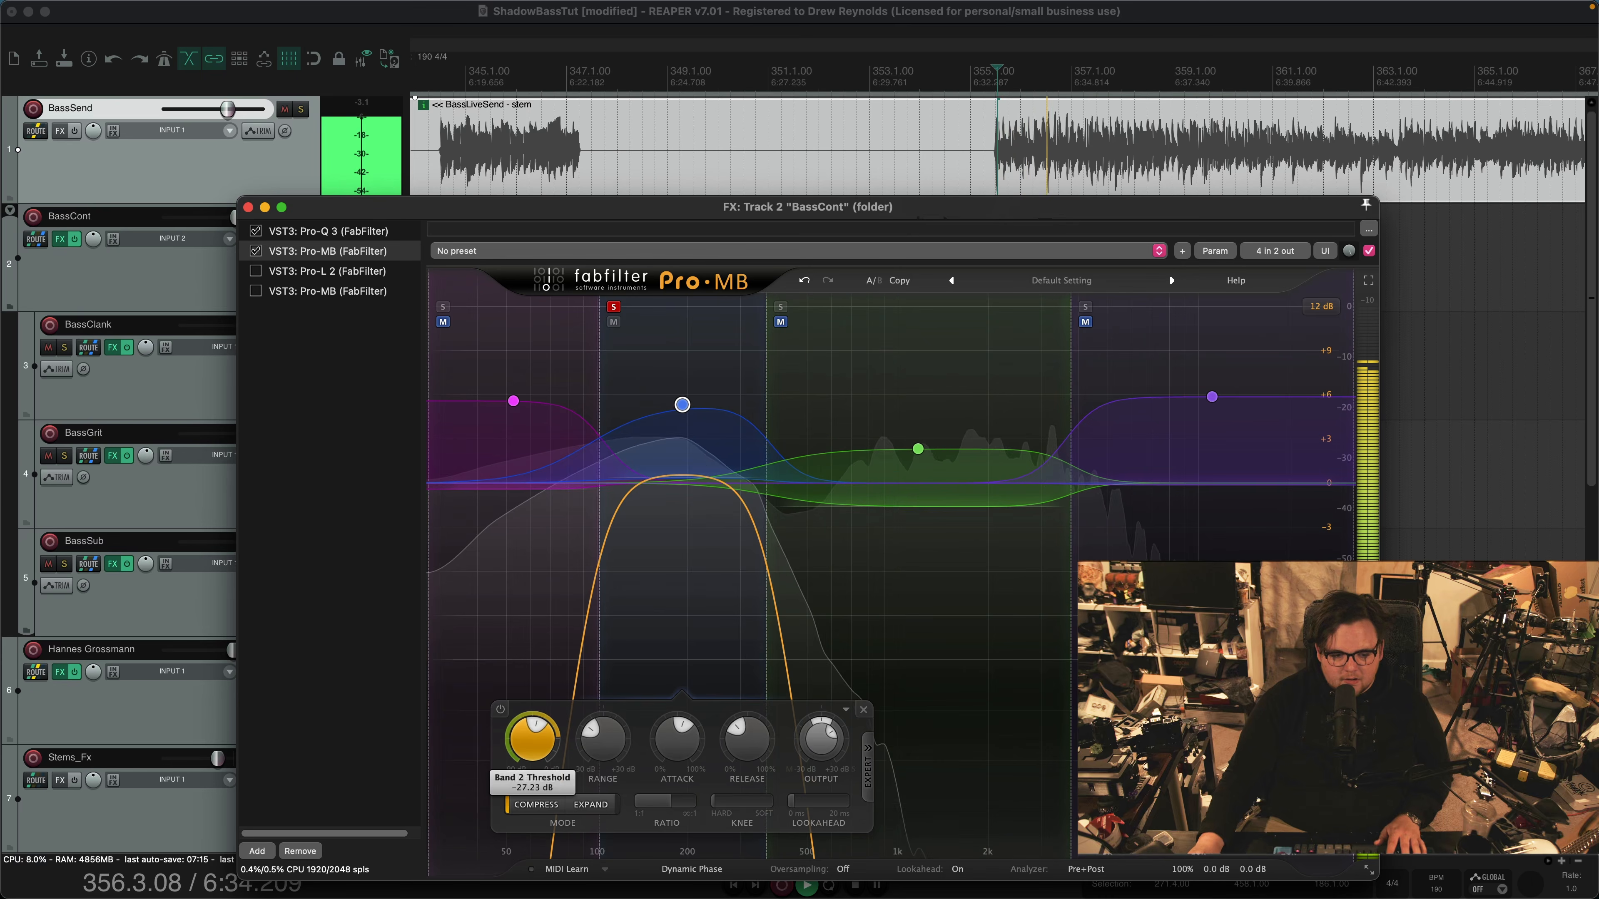
drag(532, 740, 532, 724)
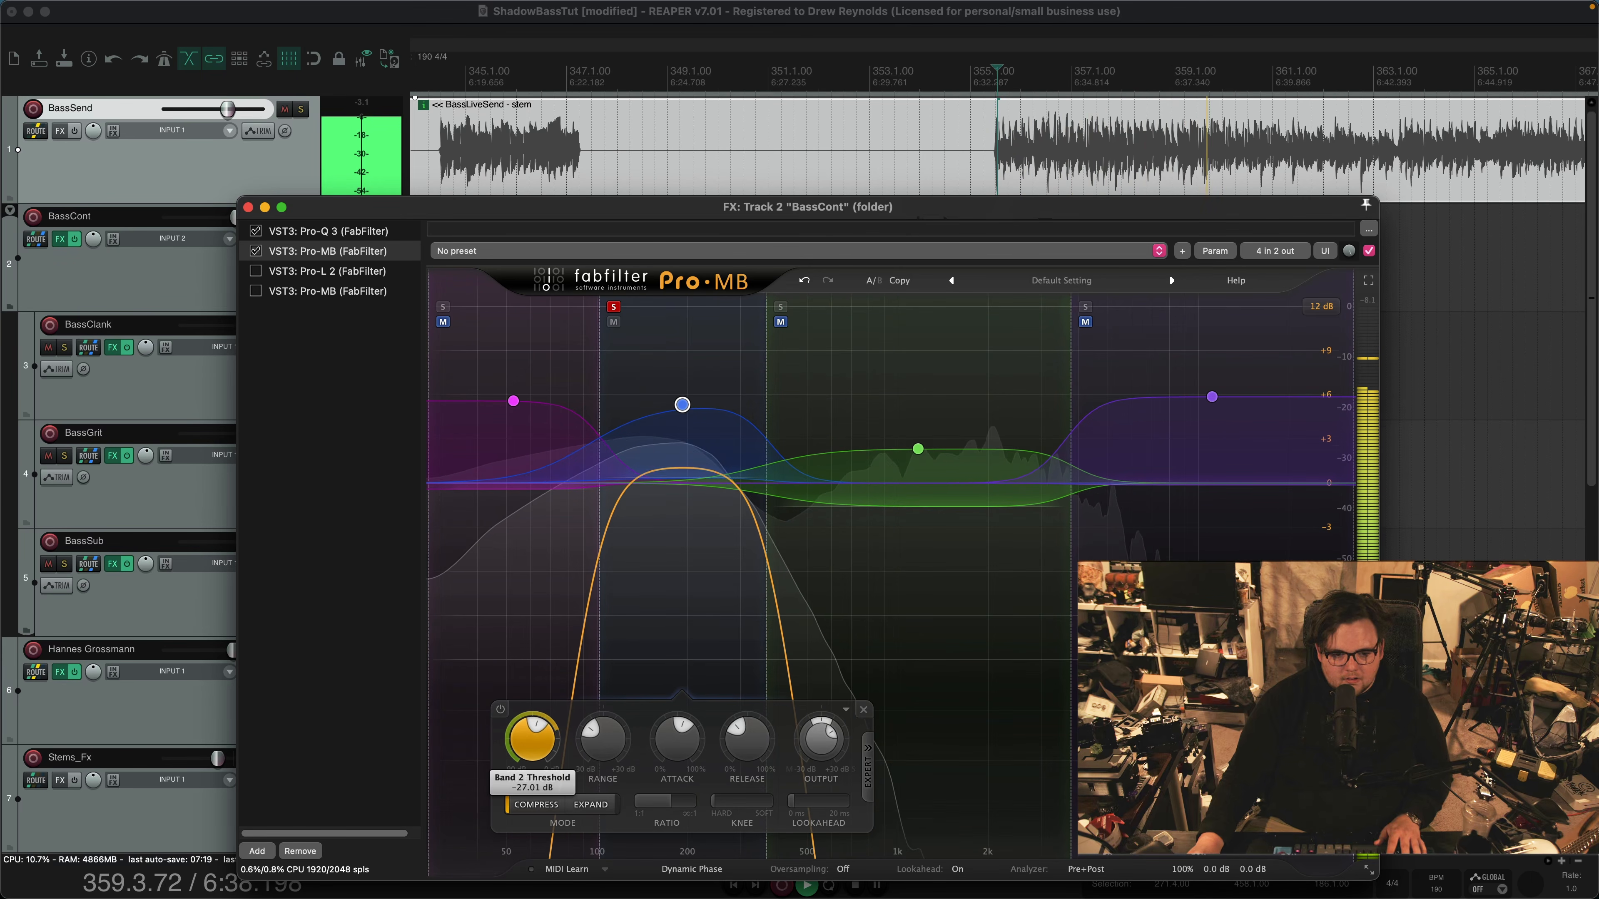
key(space)
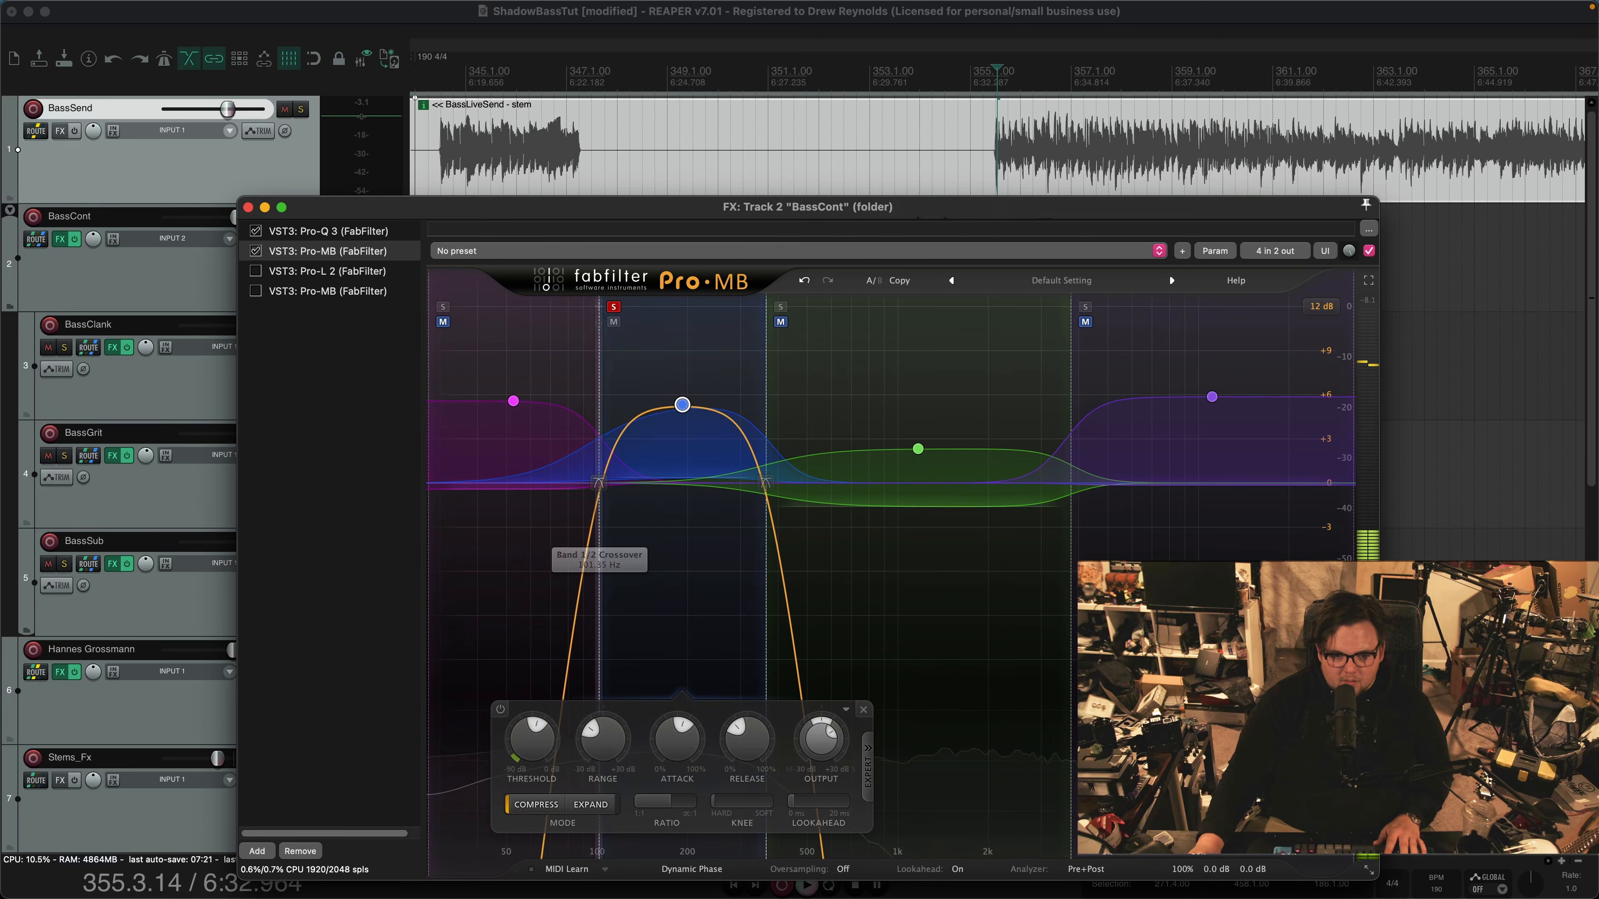
click(629, 535)
click(614, 307)
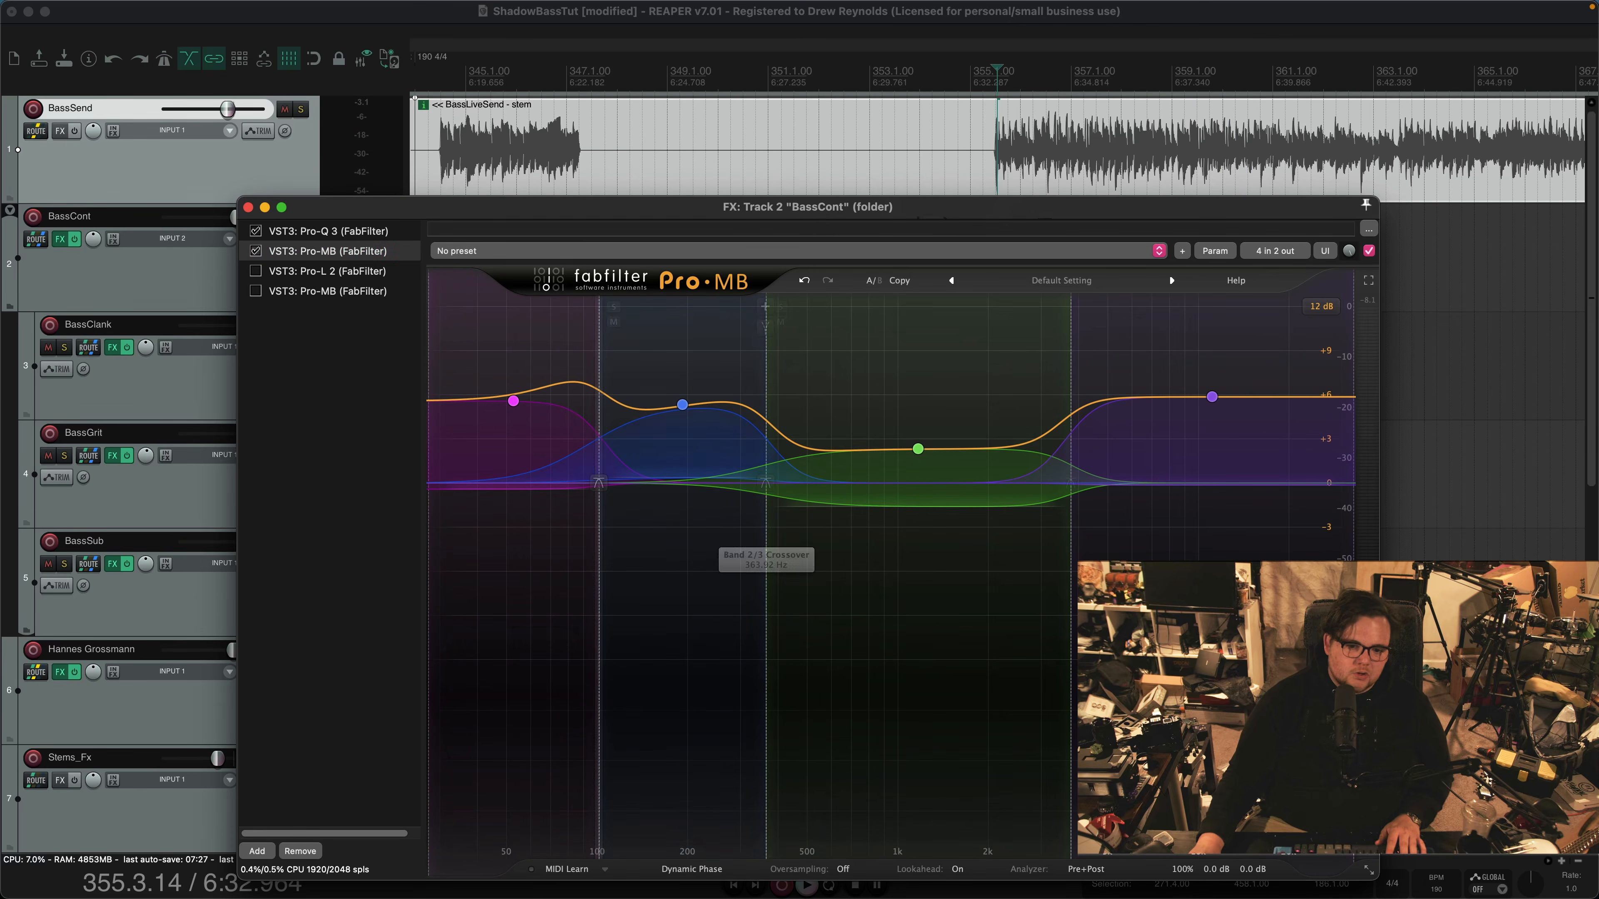
Solo band 3 with the edit cursor placed at bar 355, and compare its ratio with band 2's
click(917, 449)
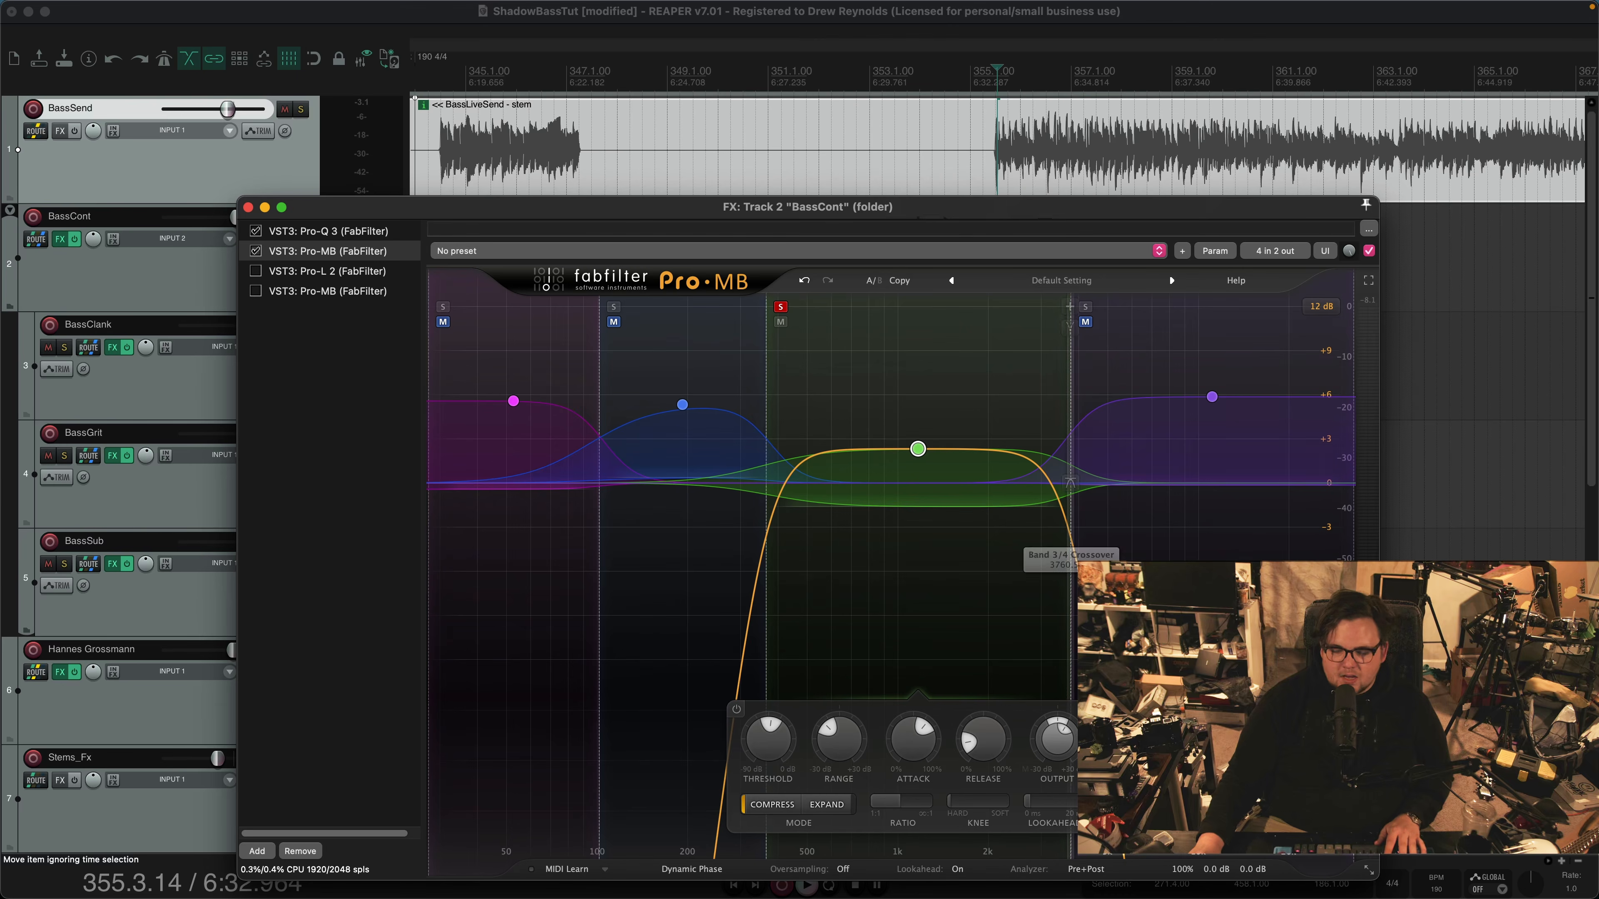
click(995, 77)
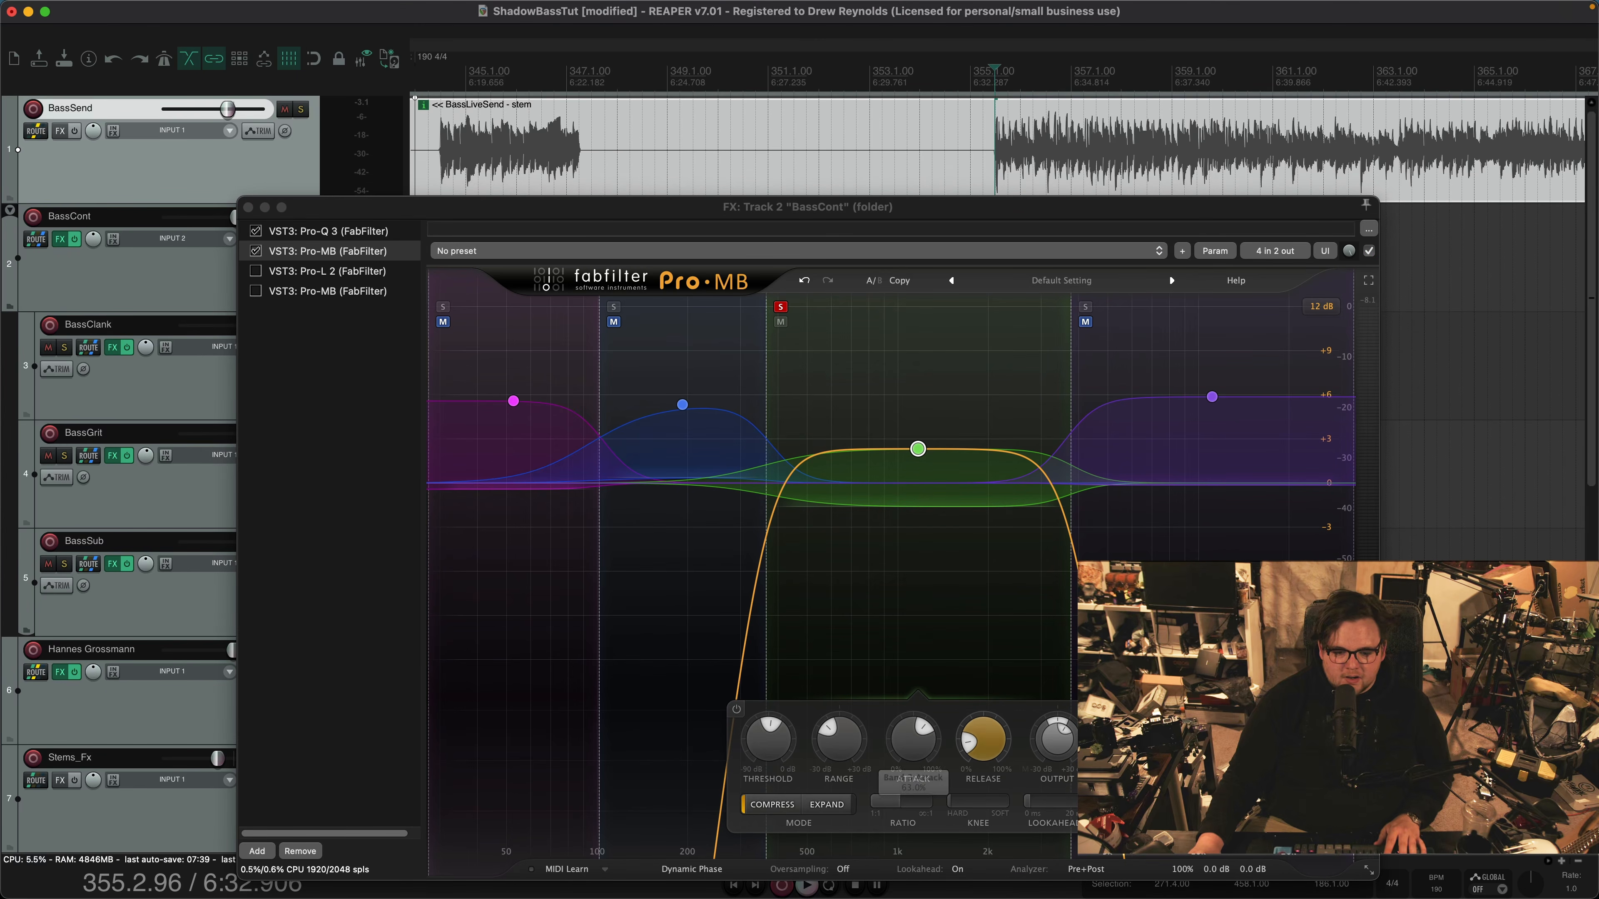
key(space)
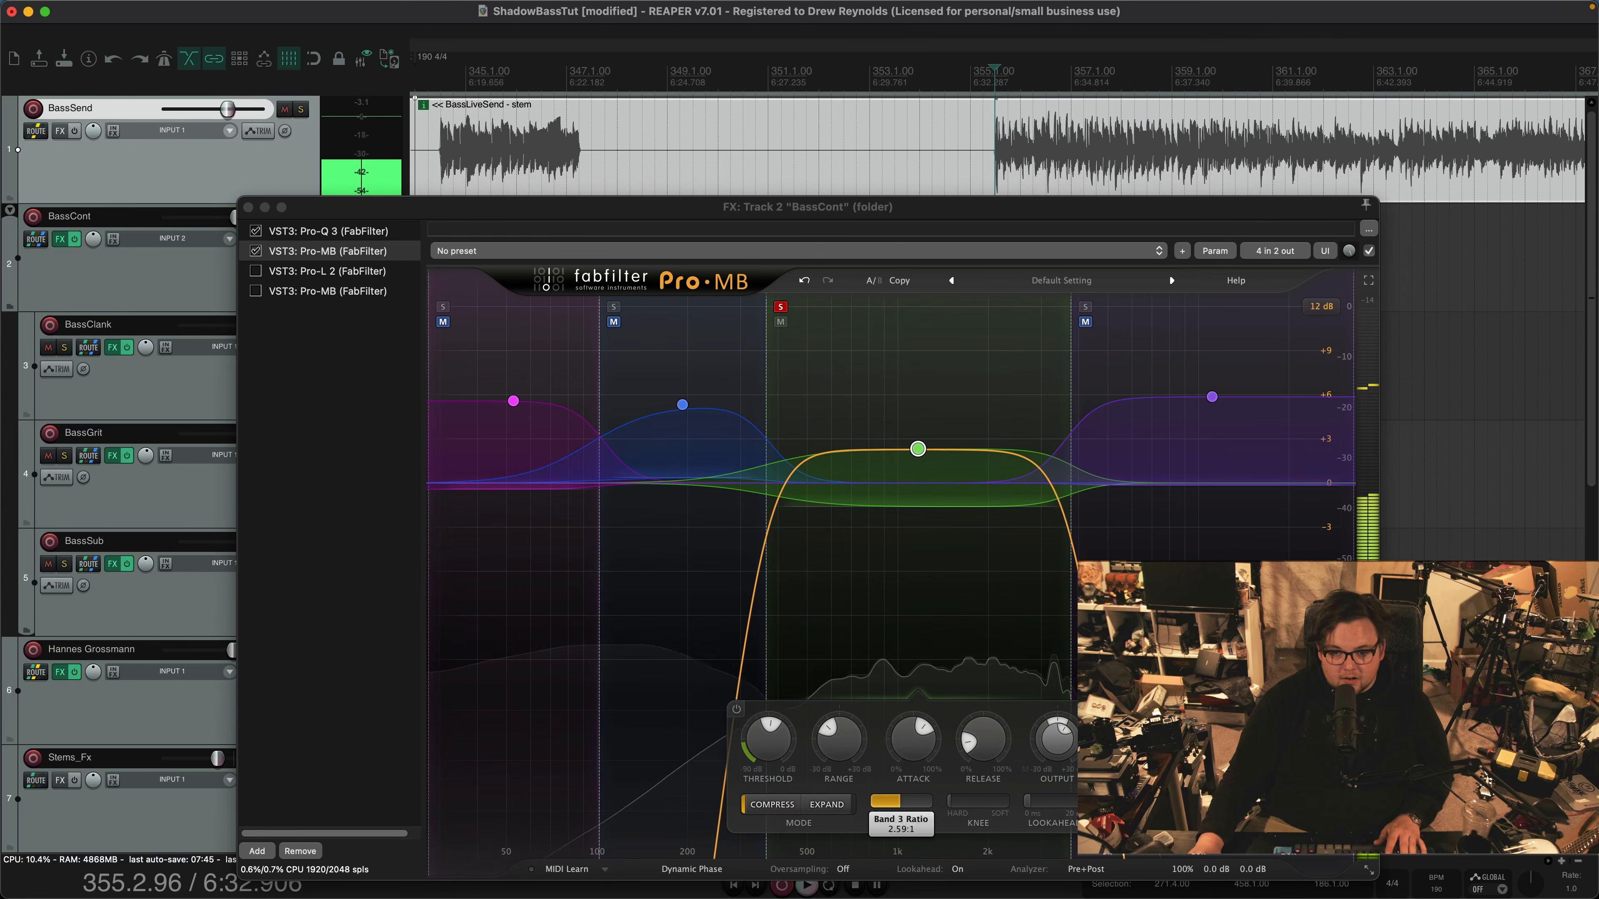
click(682, 404)
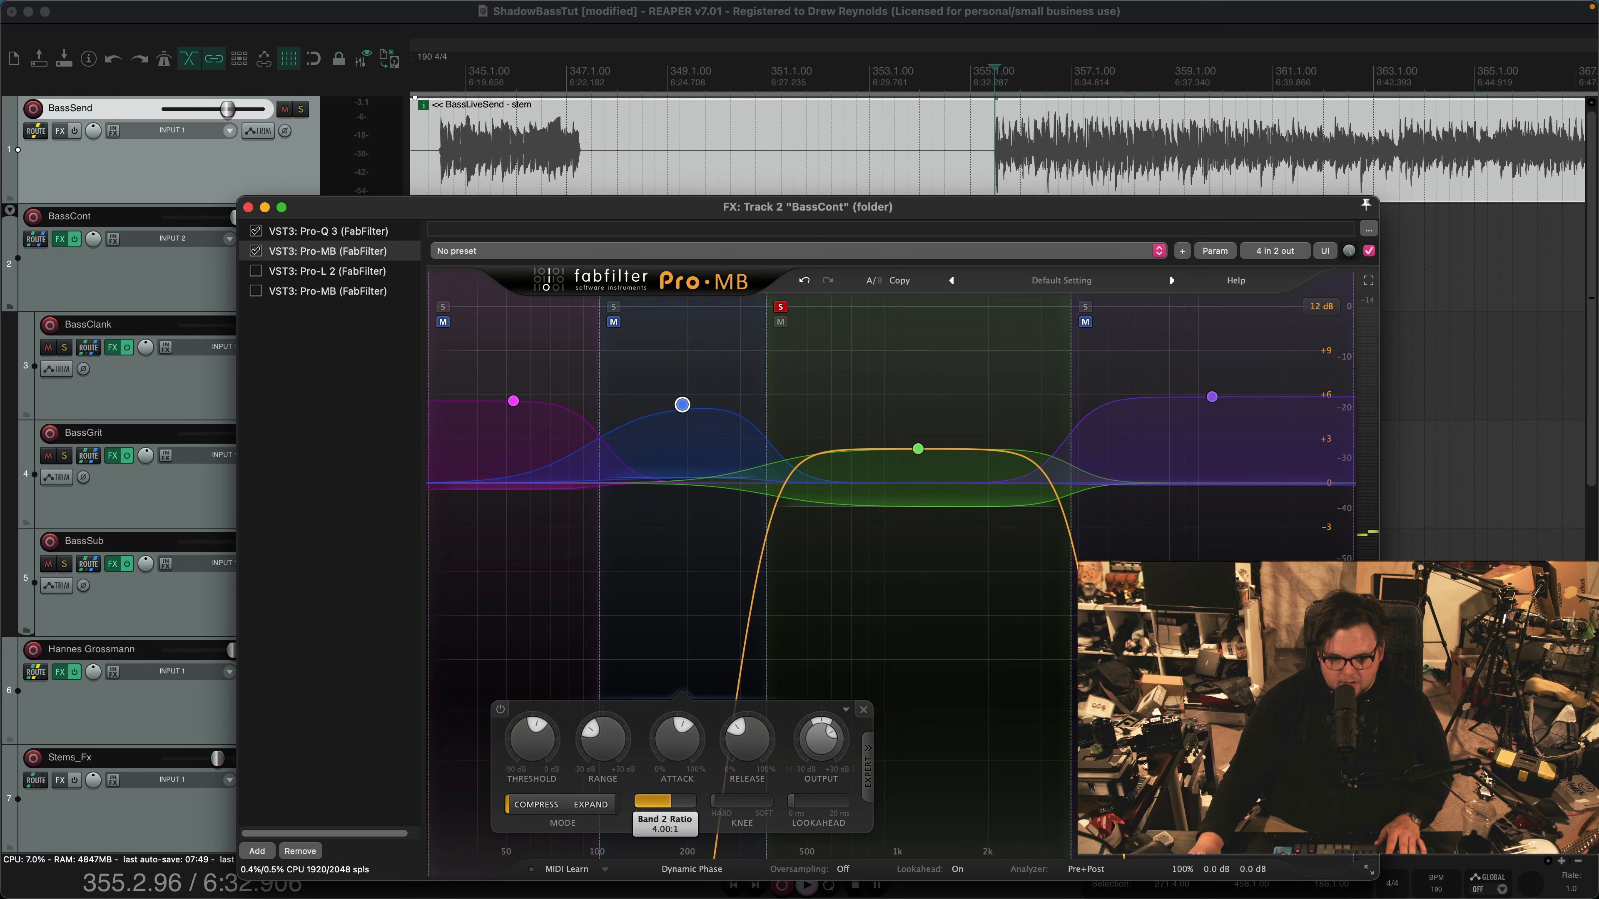
click(918, 449)
Audition the soloed band 3 from bar 355 while checking its threshold, and take it out of solo
key(space)
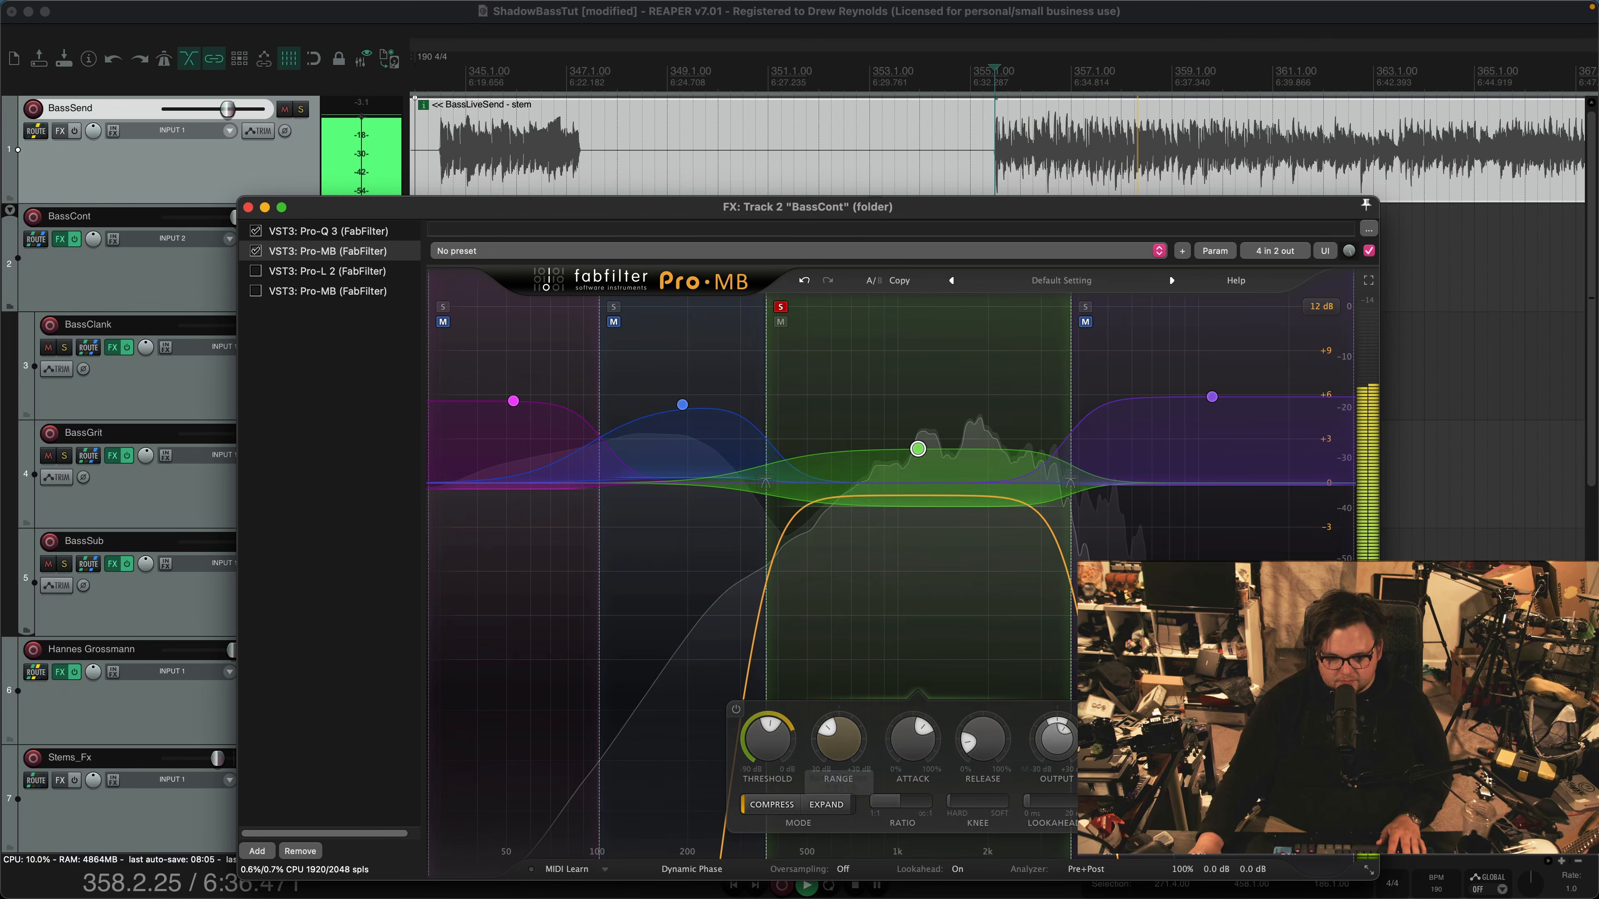
mouse_move(768, 739)
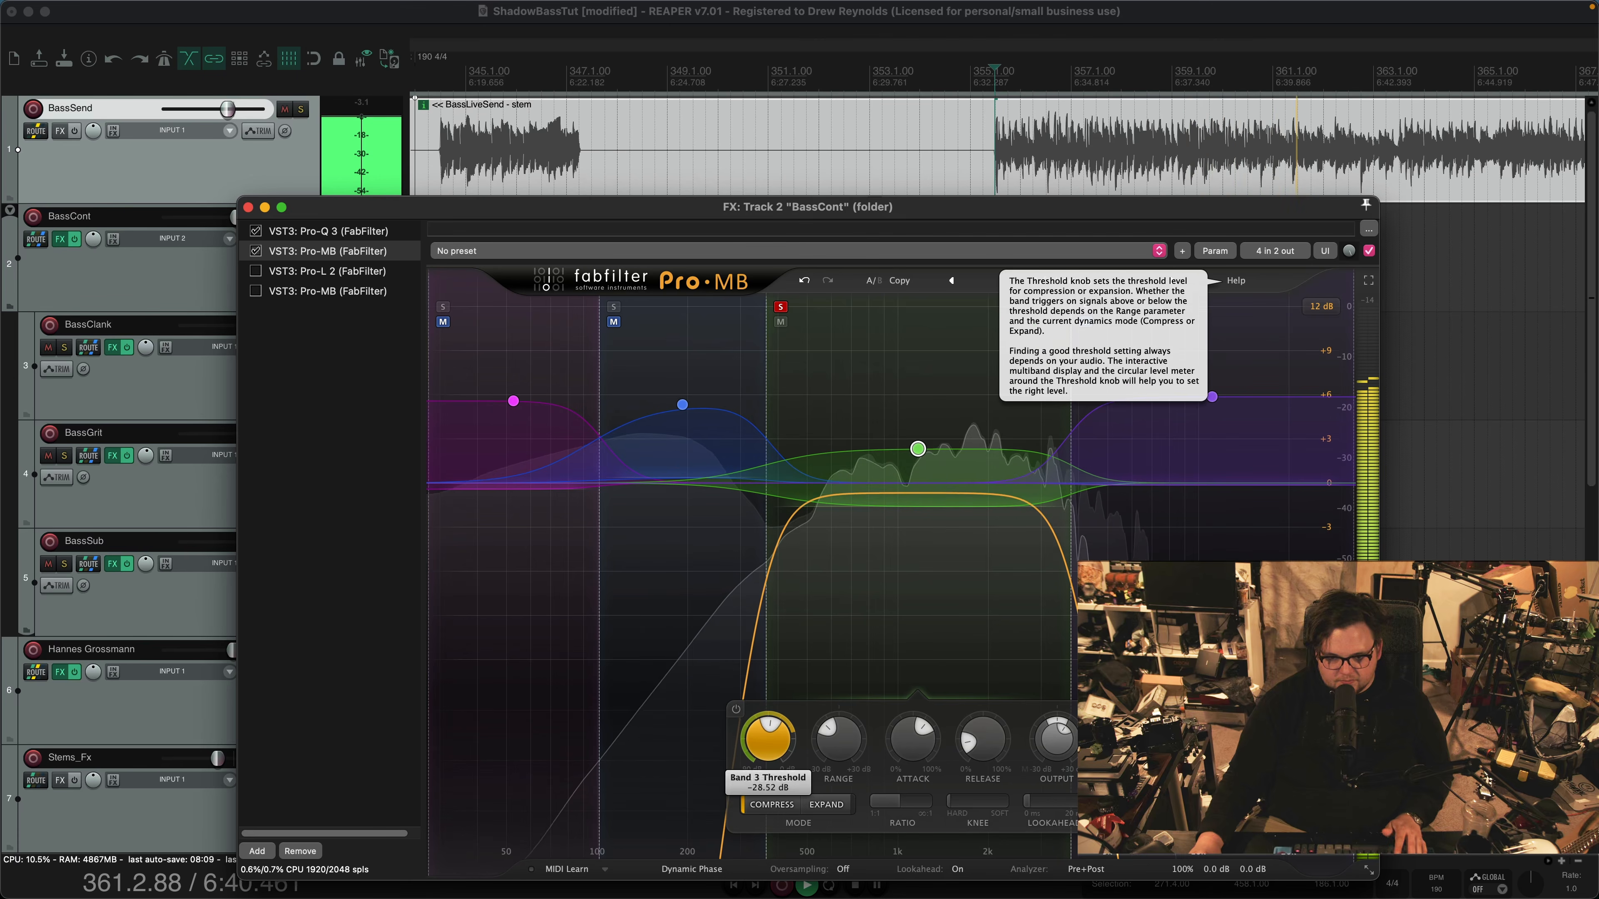
key(space)
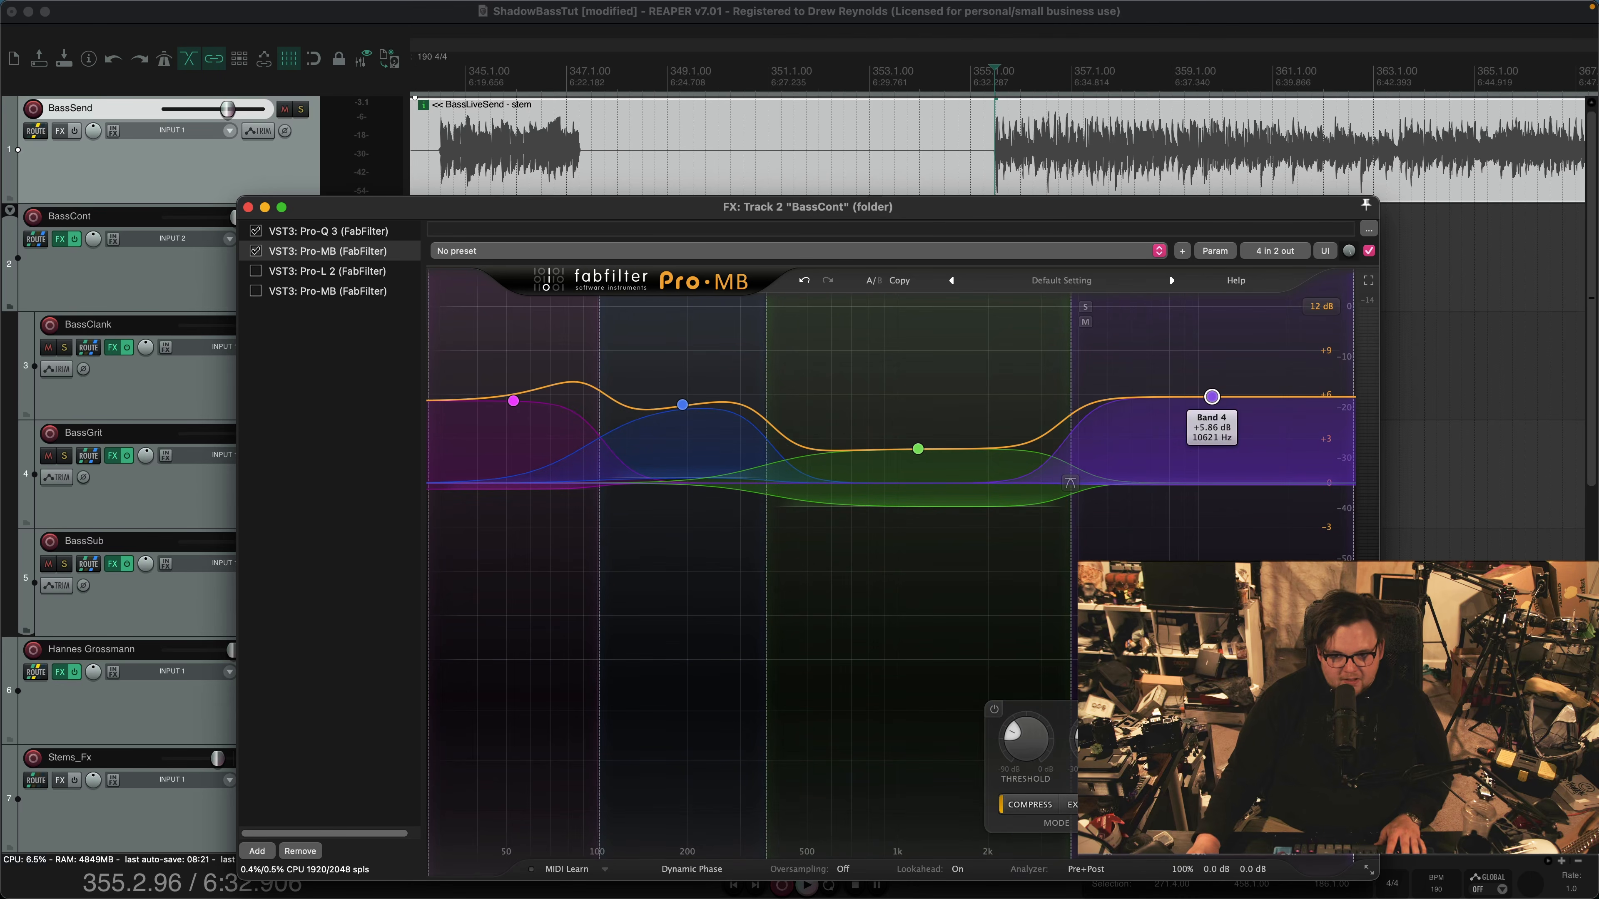
Solo band 4, audition the passage through it, and take the band out of solo
click(1085, 307)
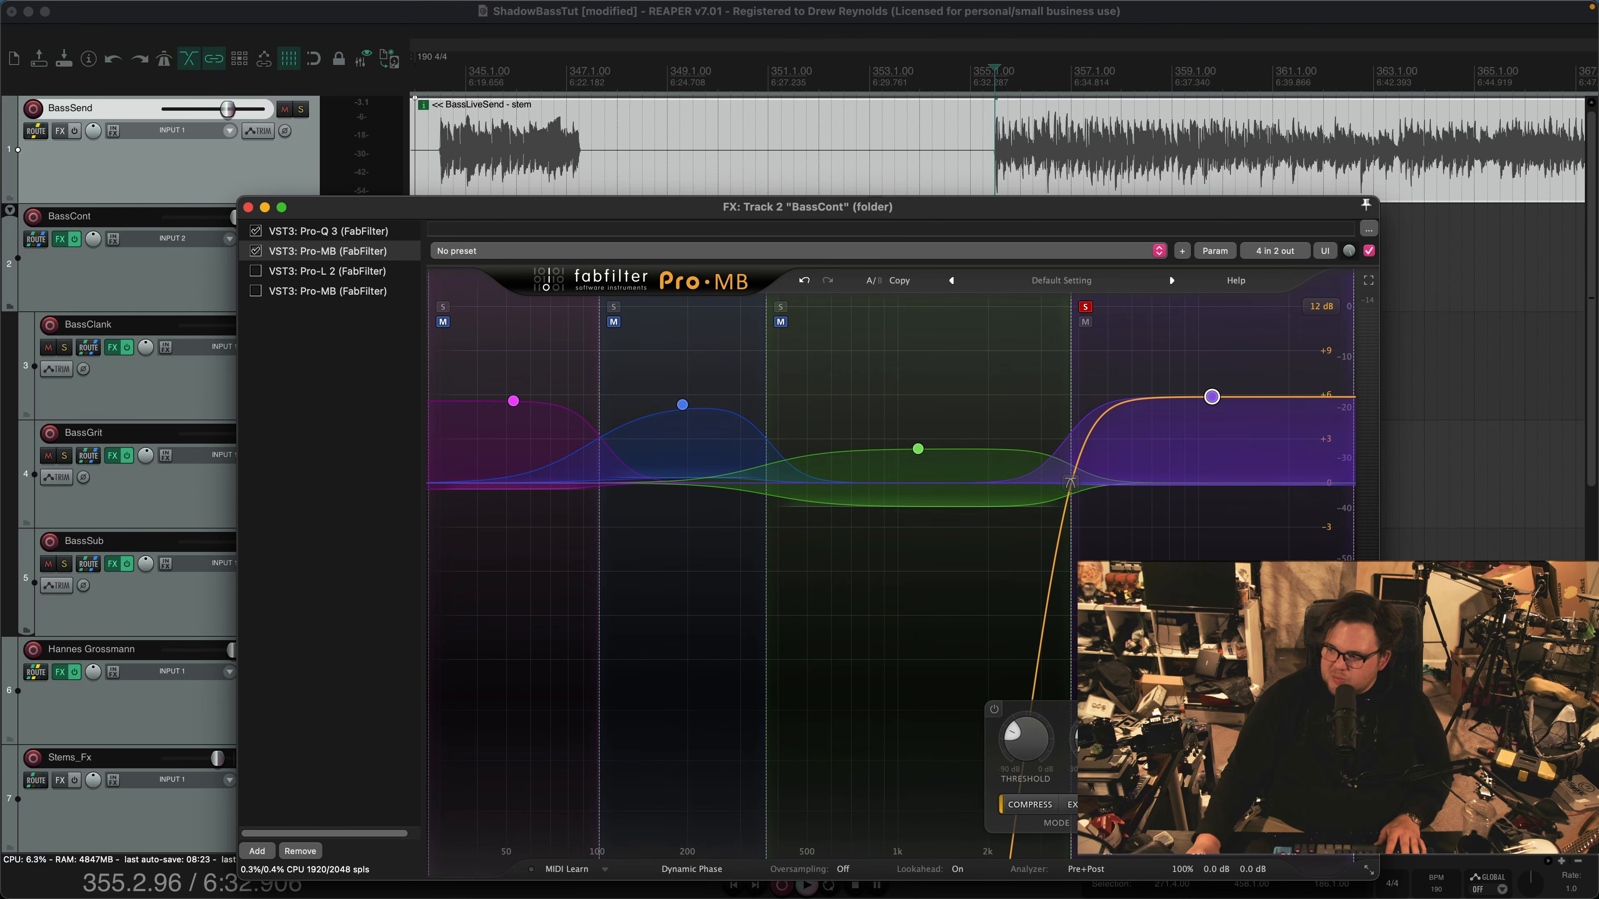
key(space)
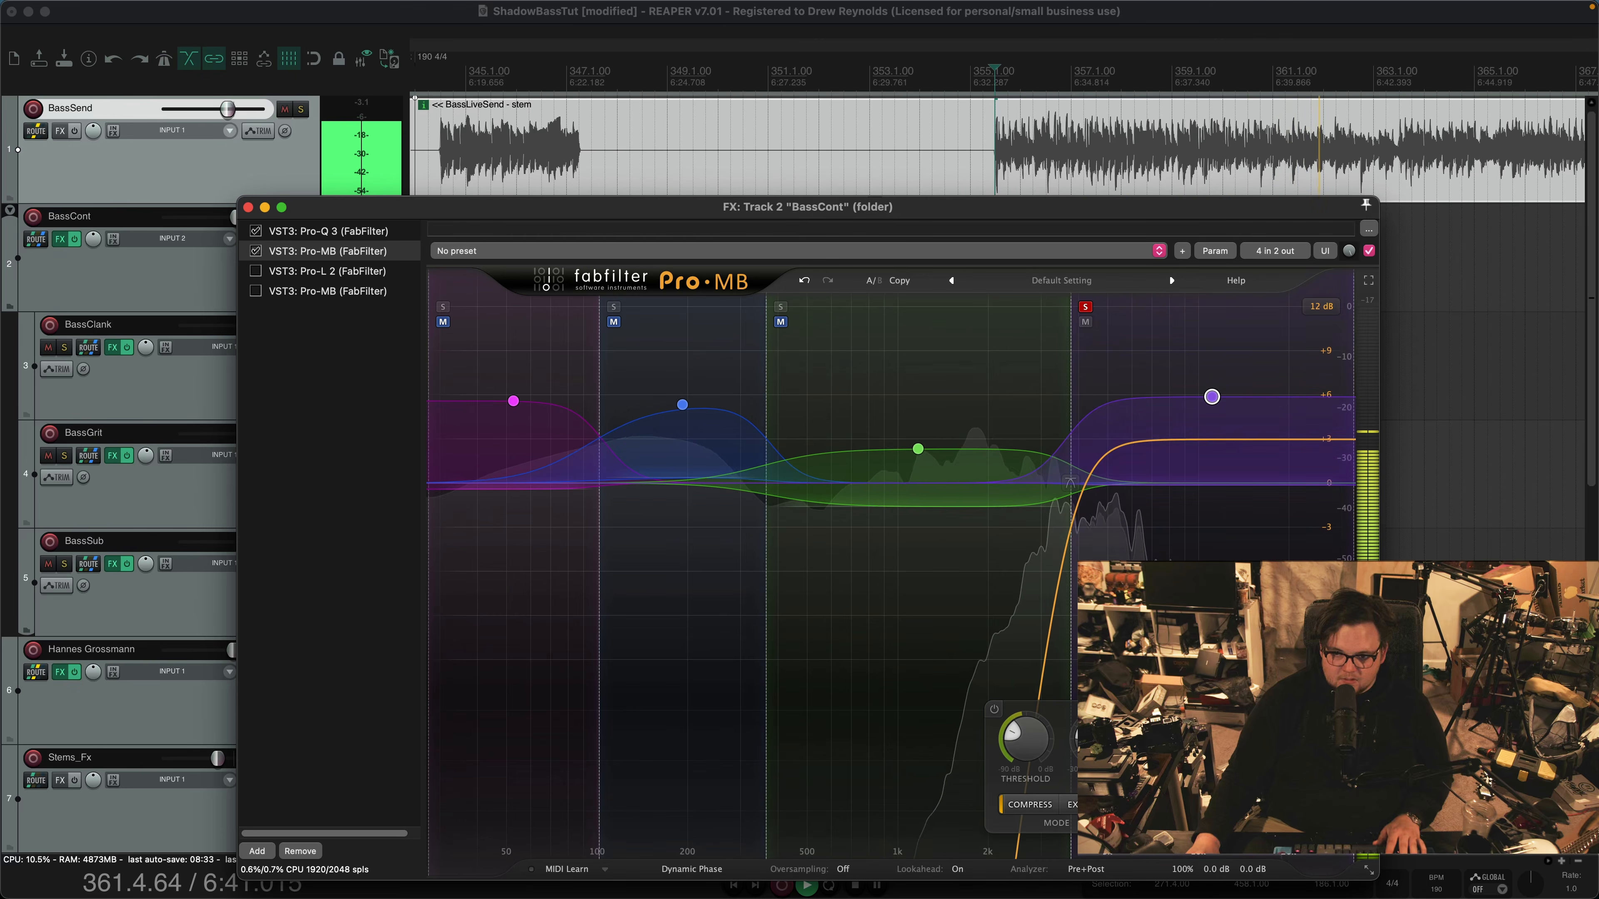
key(space)
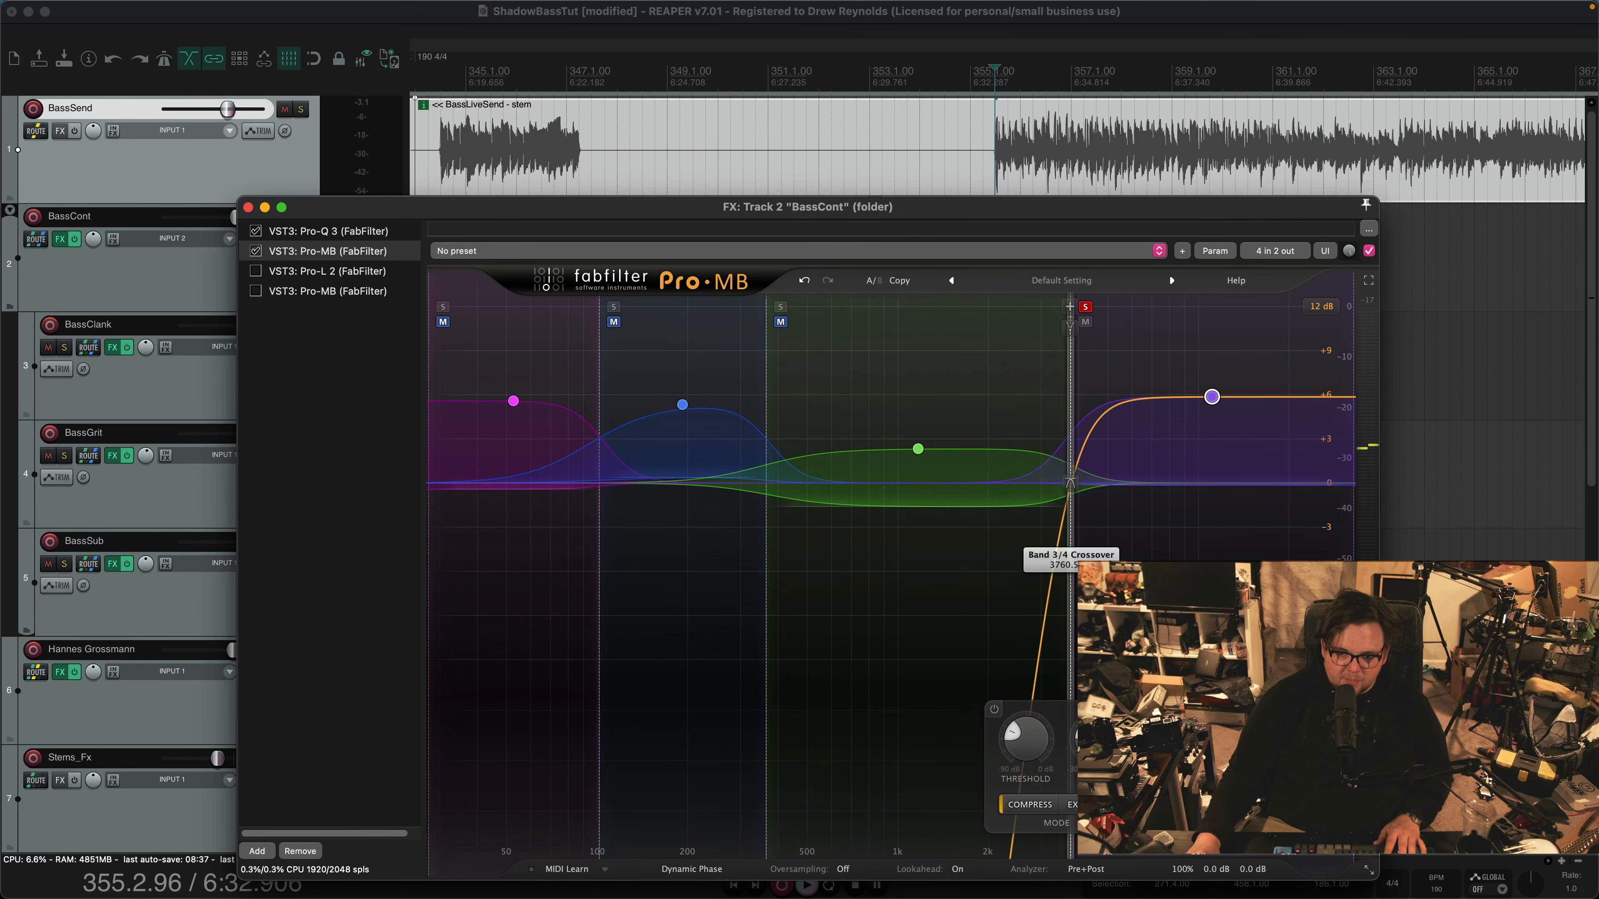
click(1085, 307)
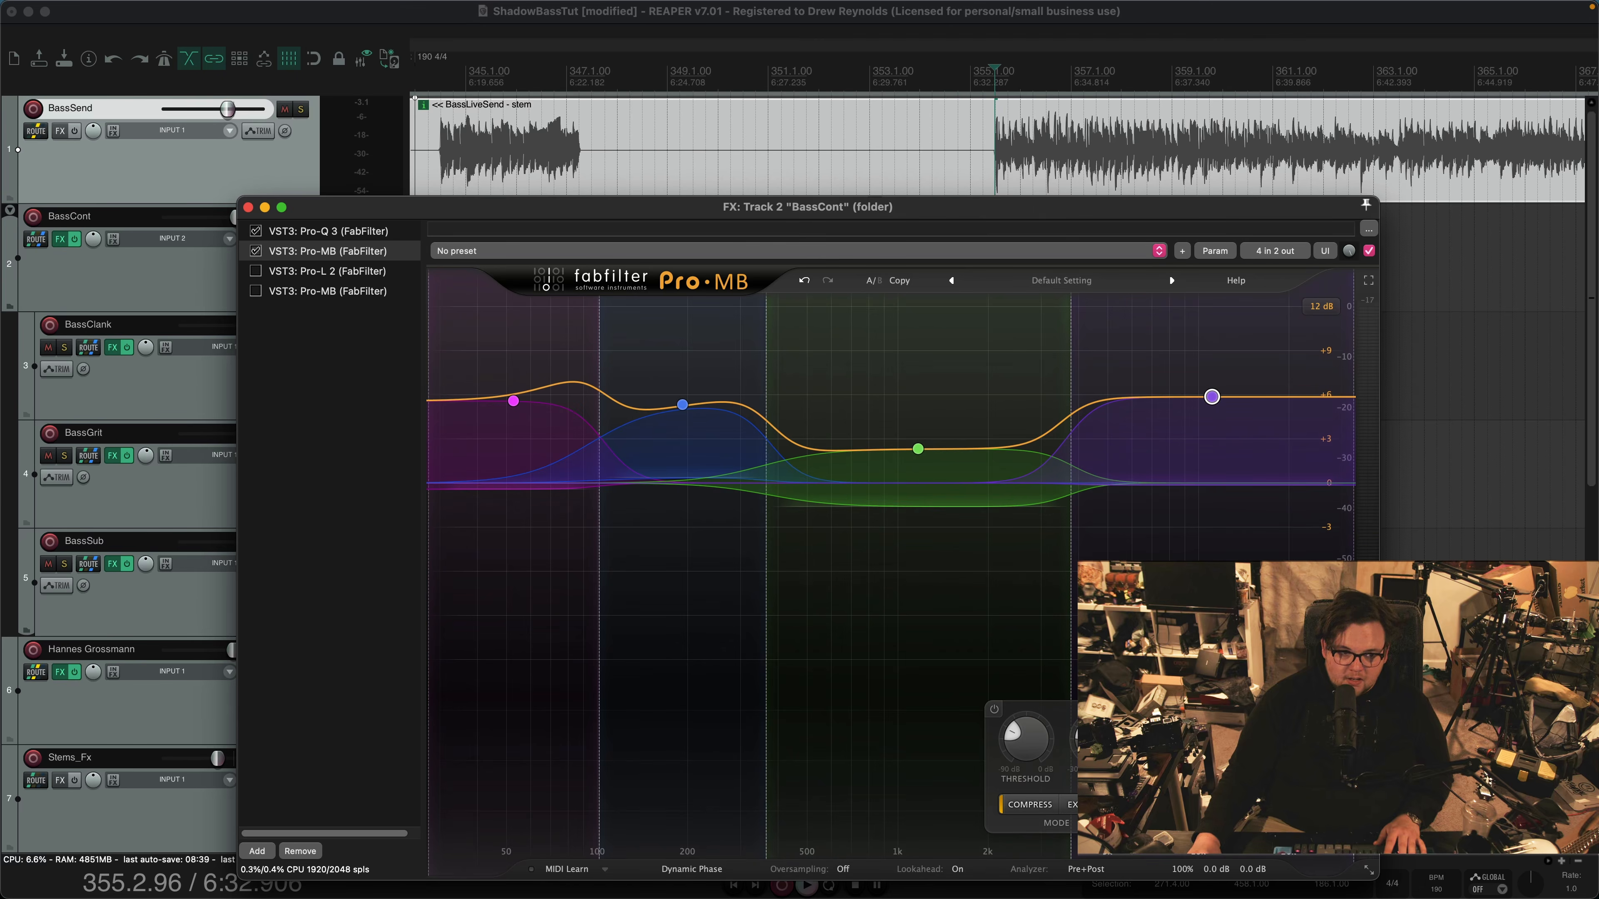
Play the passage from bar 355, comparing the first Pro-MB bypassed and enabled
key(space)
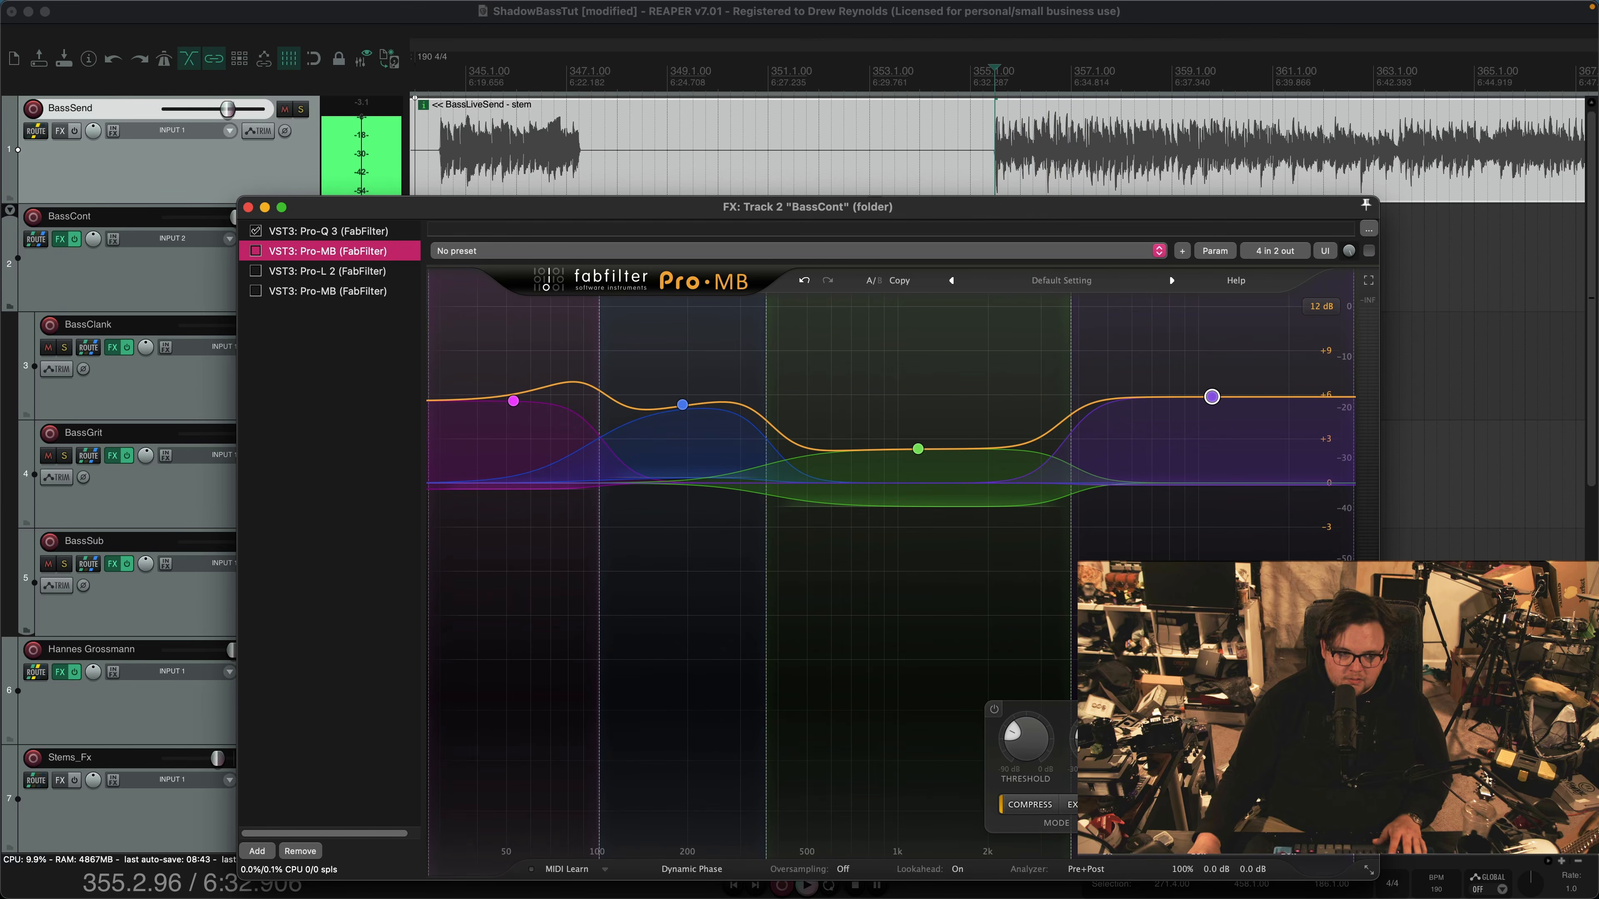
click(1369, 251)
key(space)
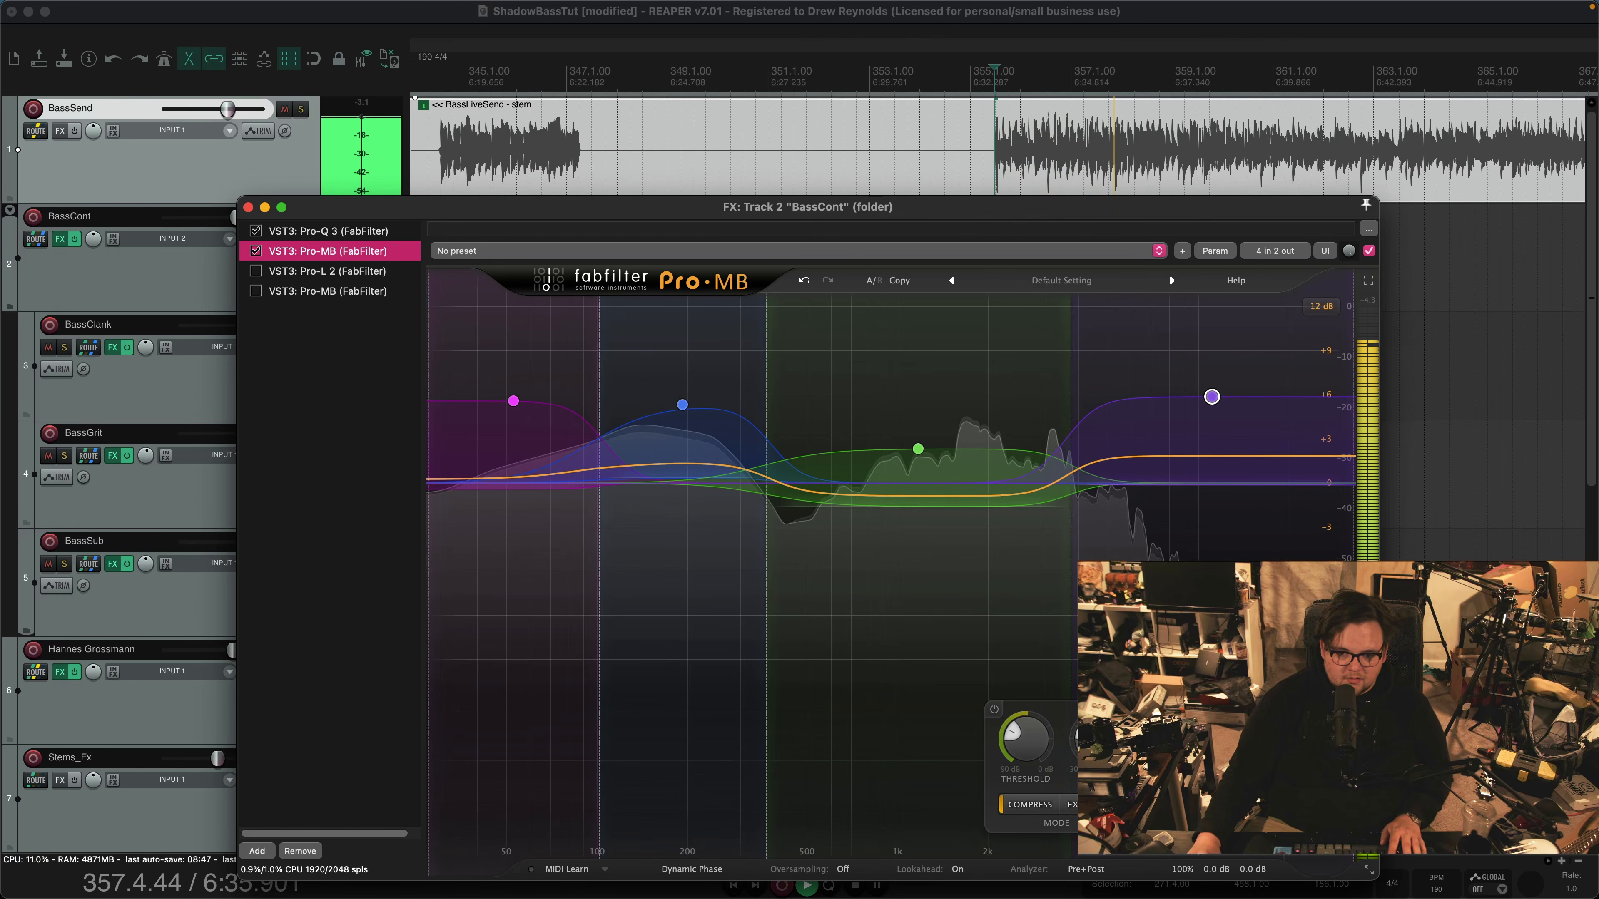
key(space)
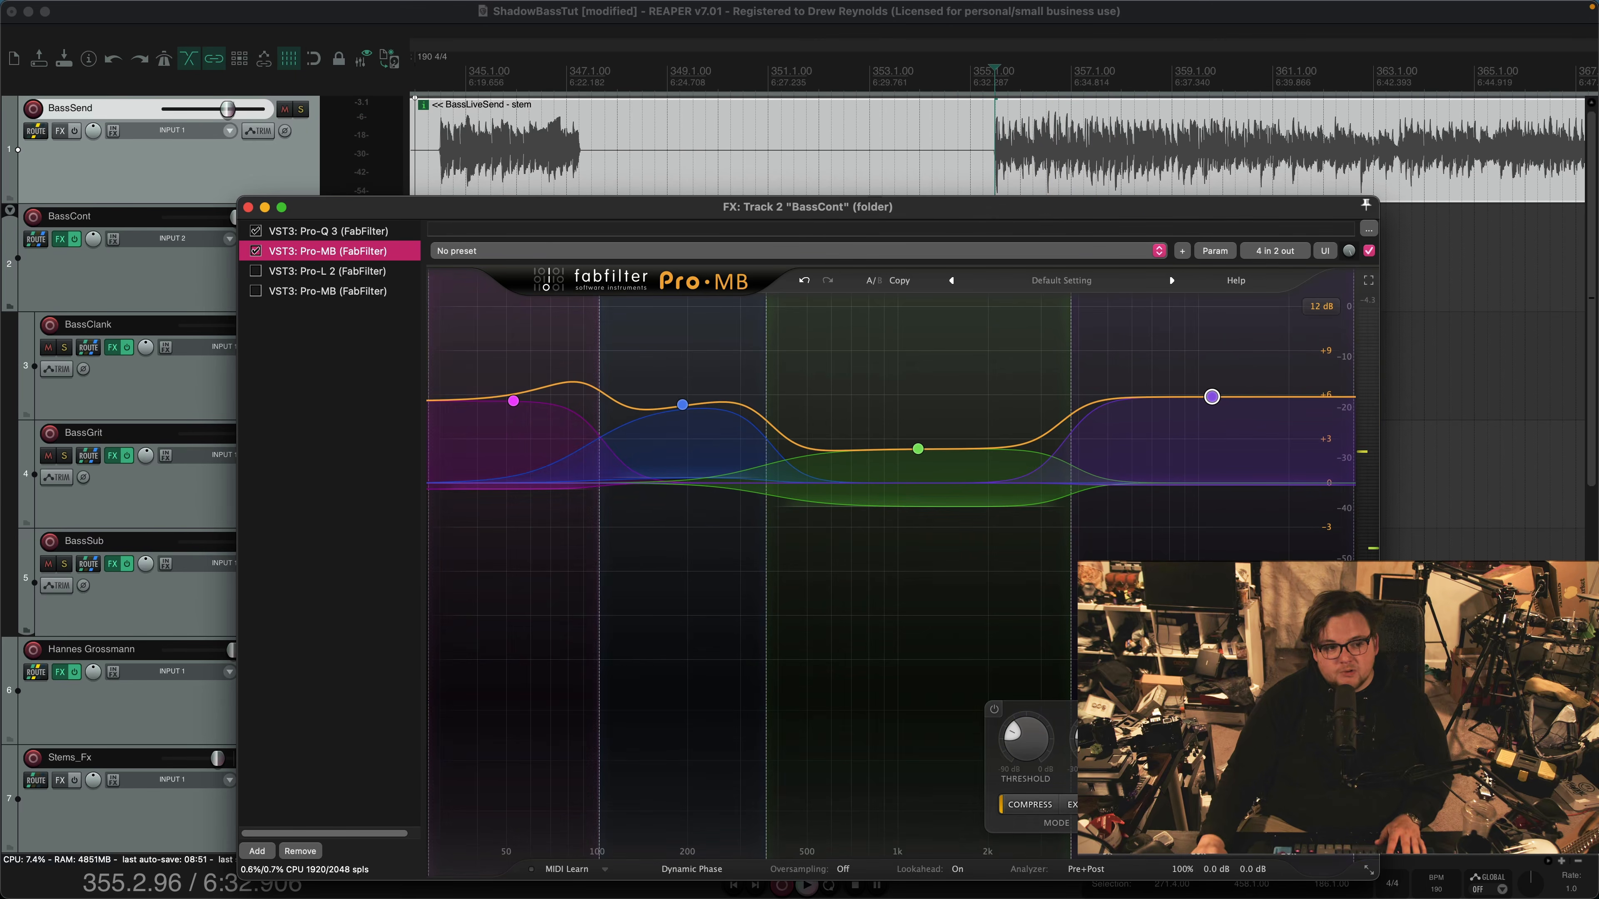
Enable Pro-L 2 on BassCont and audition its limiting on the passage from bar 355
click(327, 272)
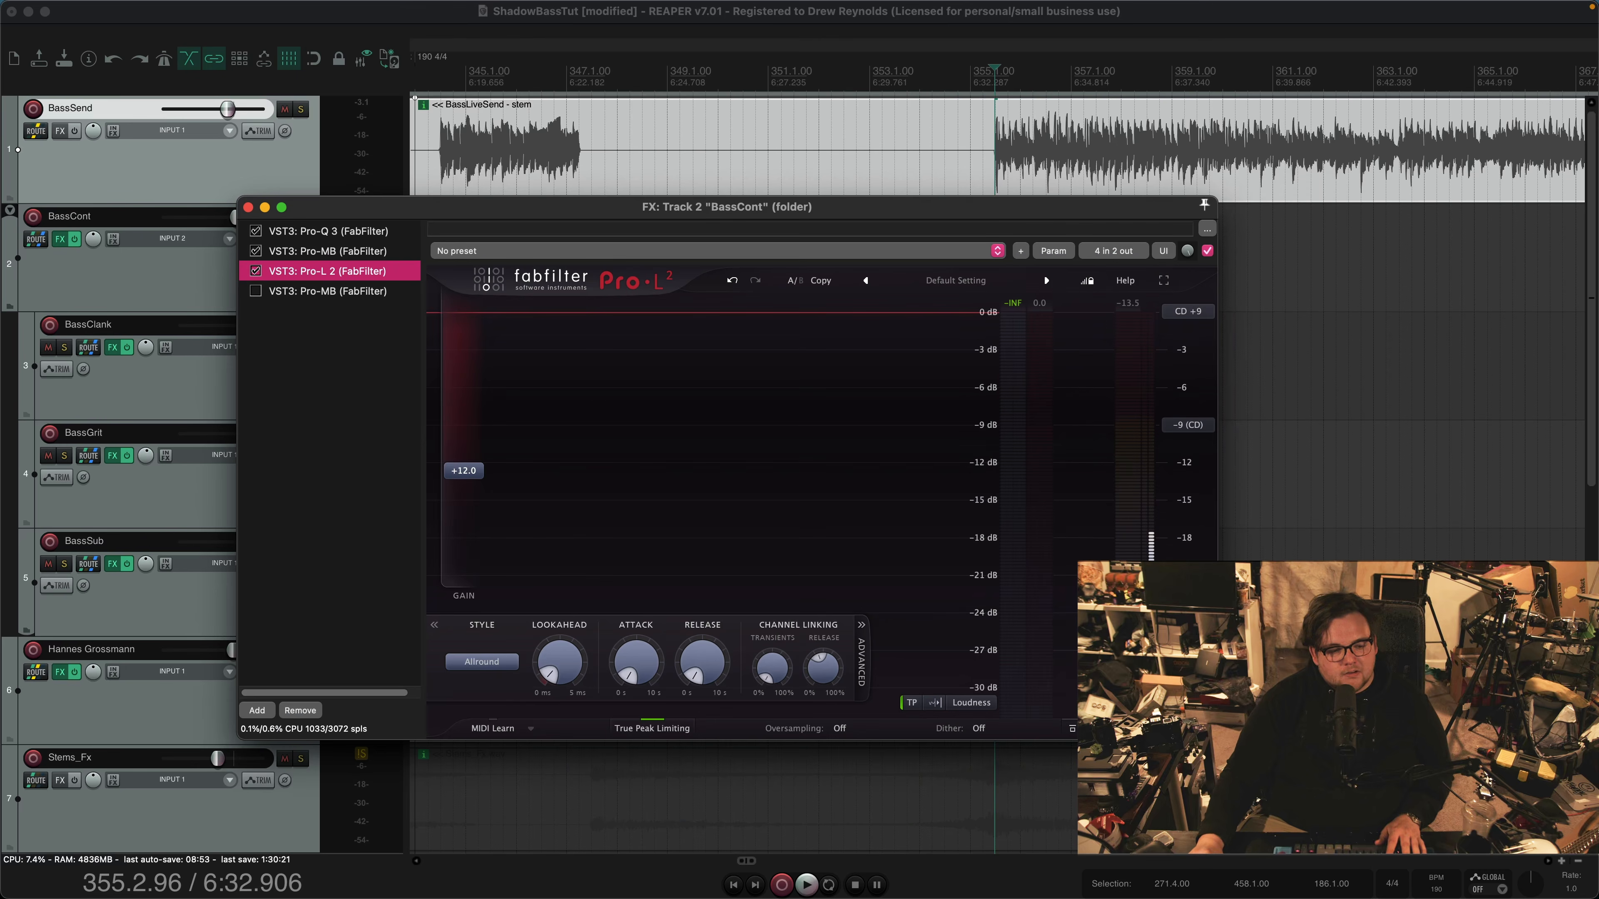
key(space)
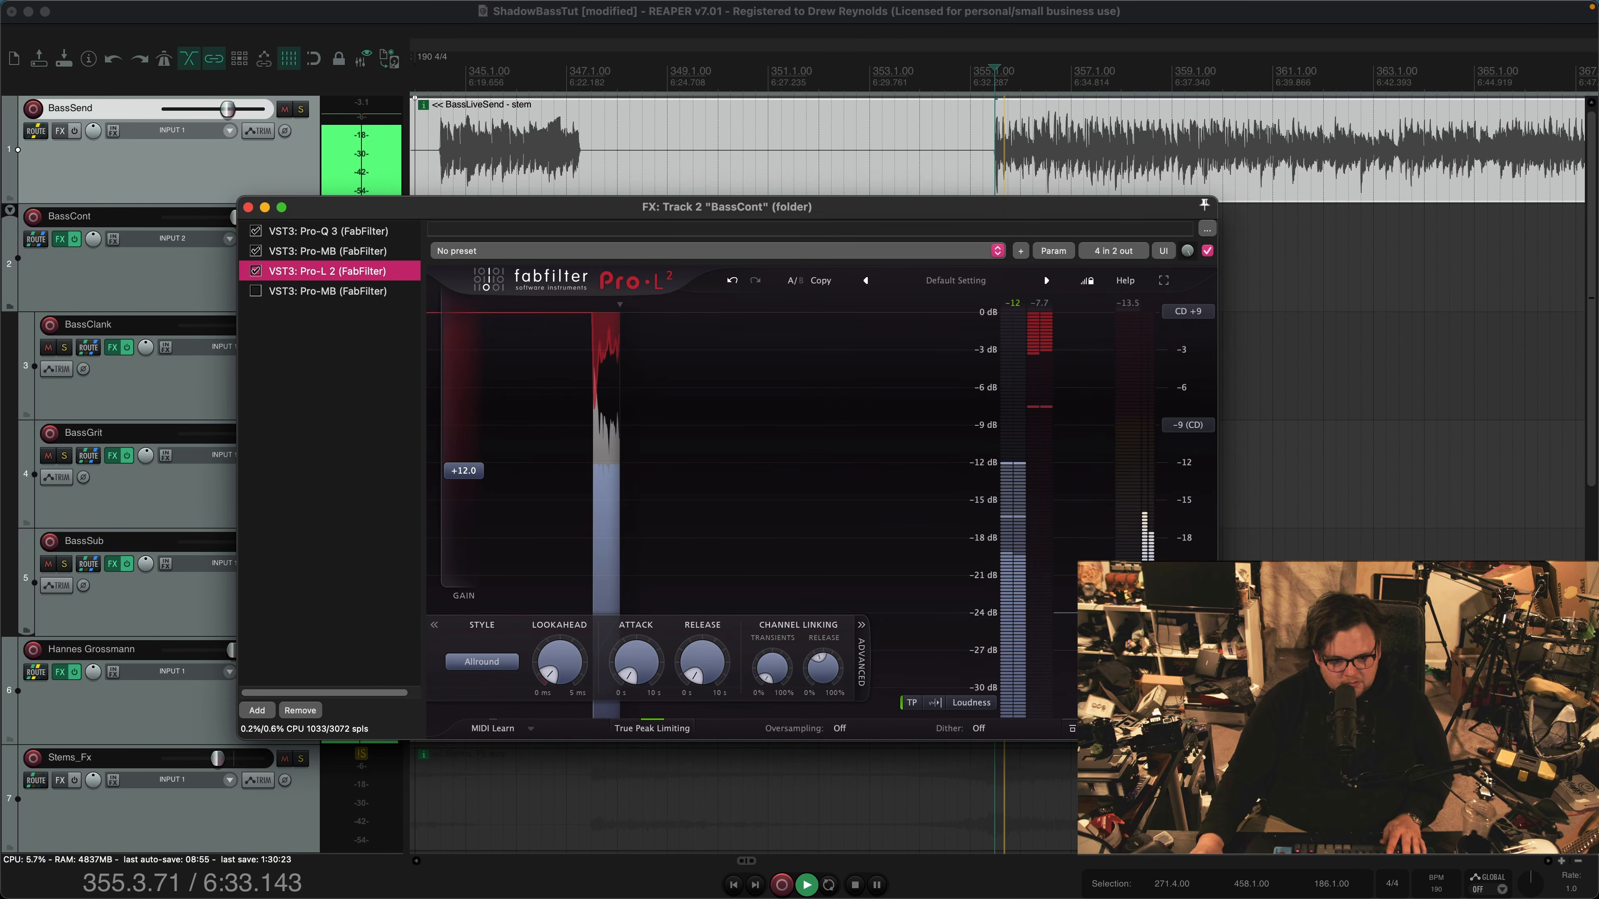
key(space)
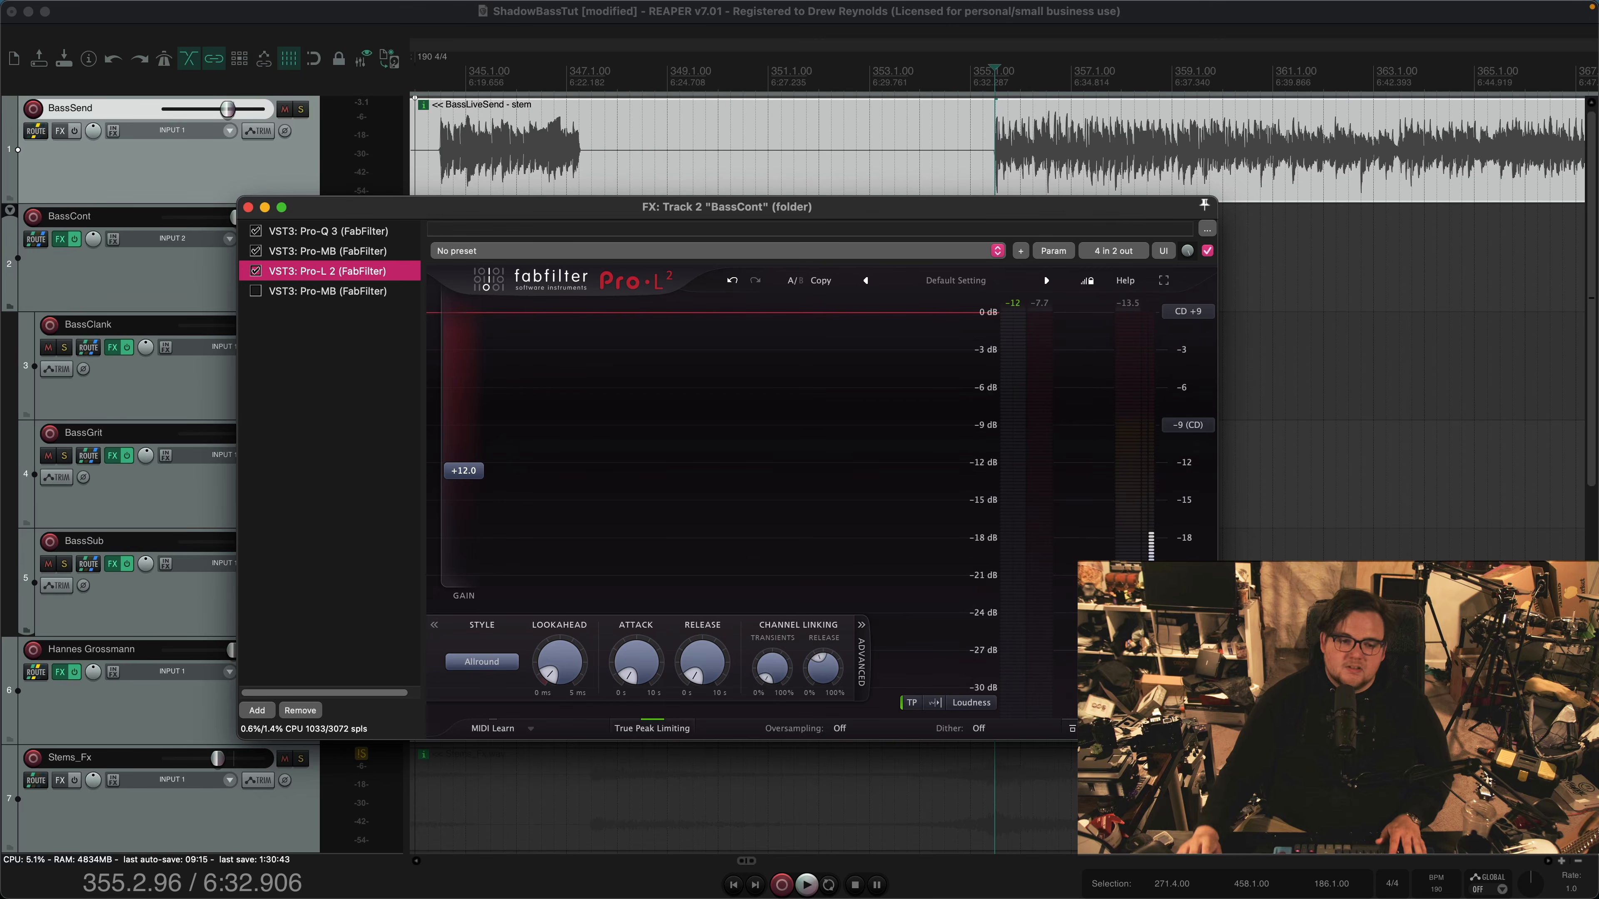
key(space)
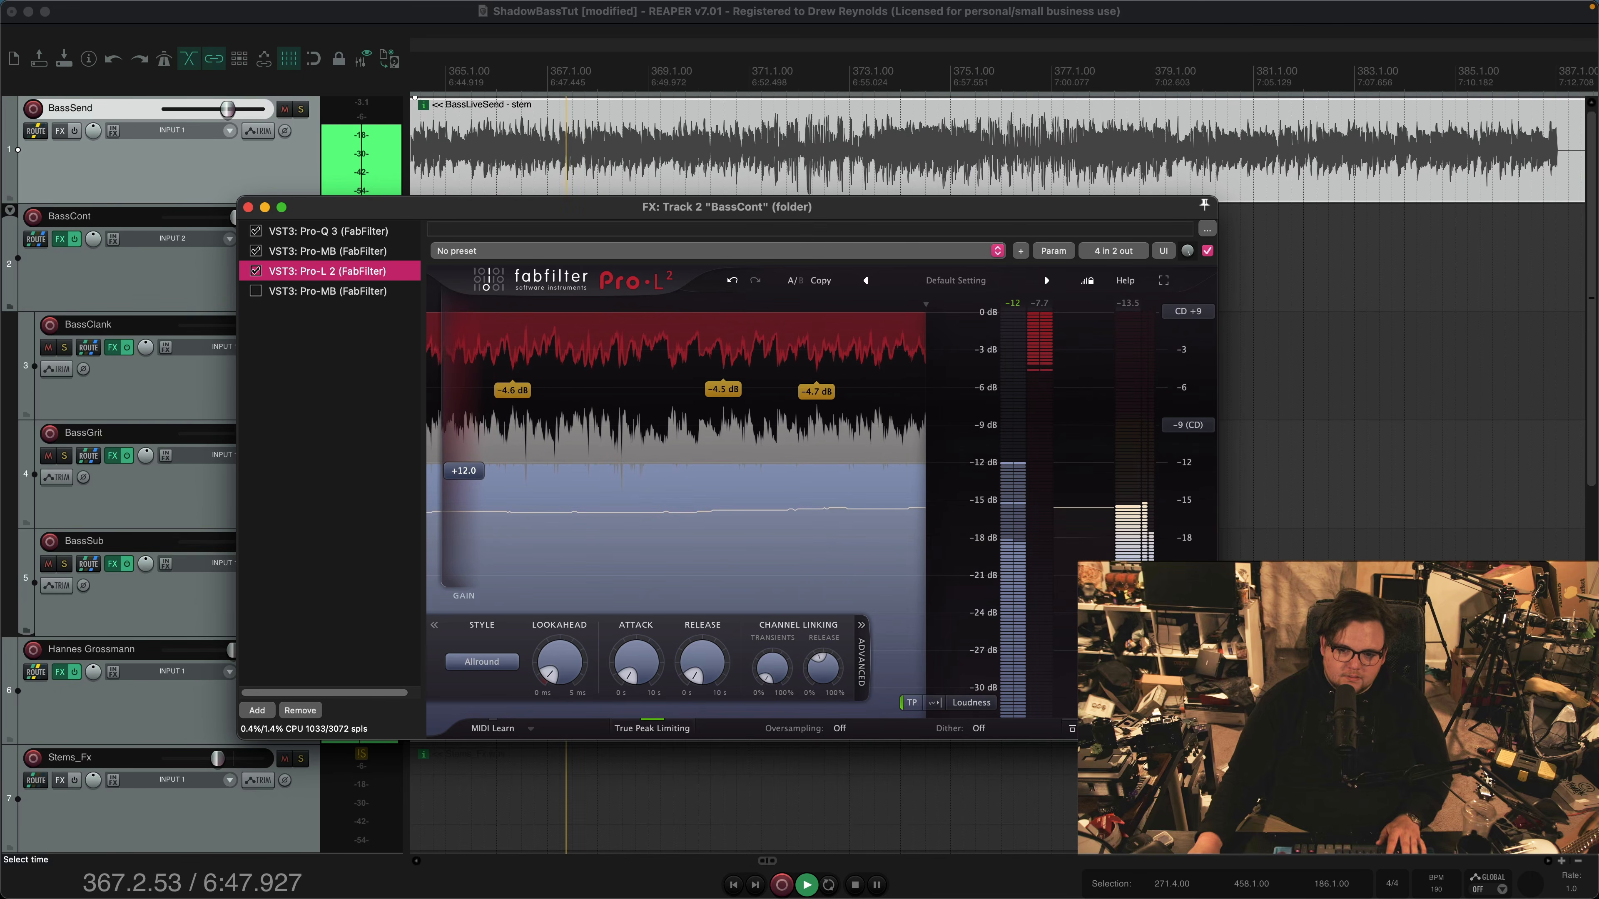
key(space)
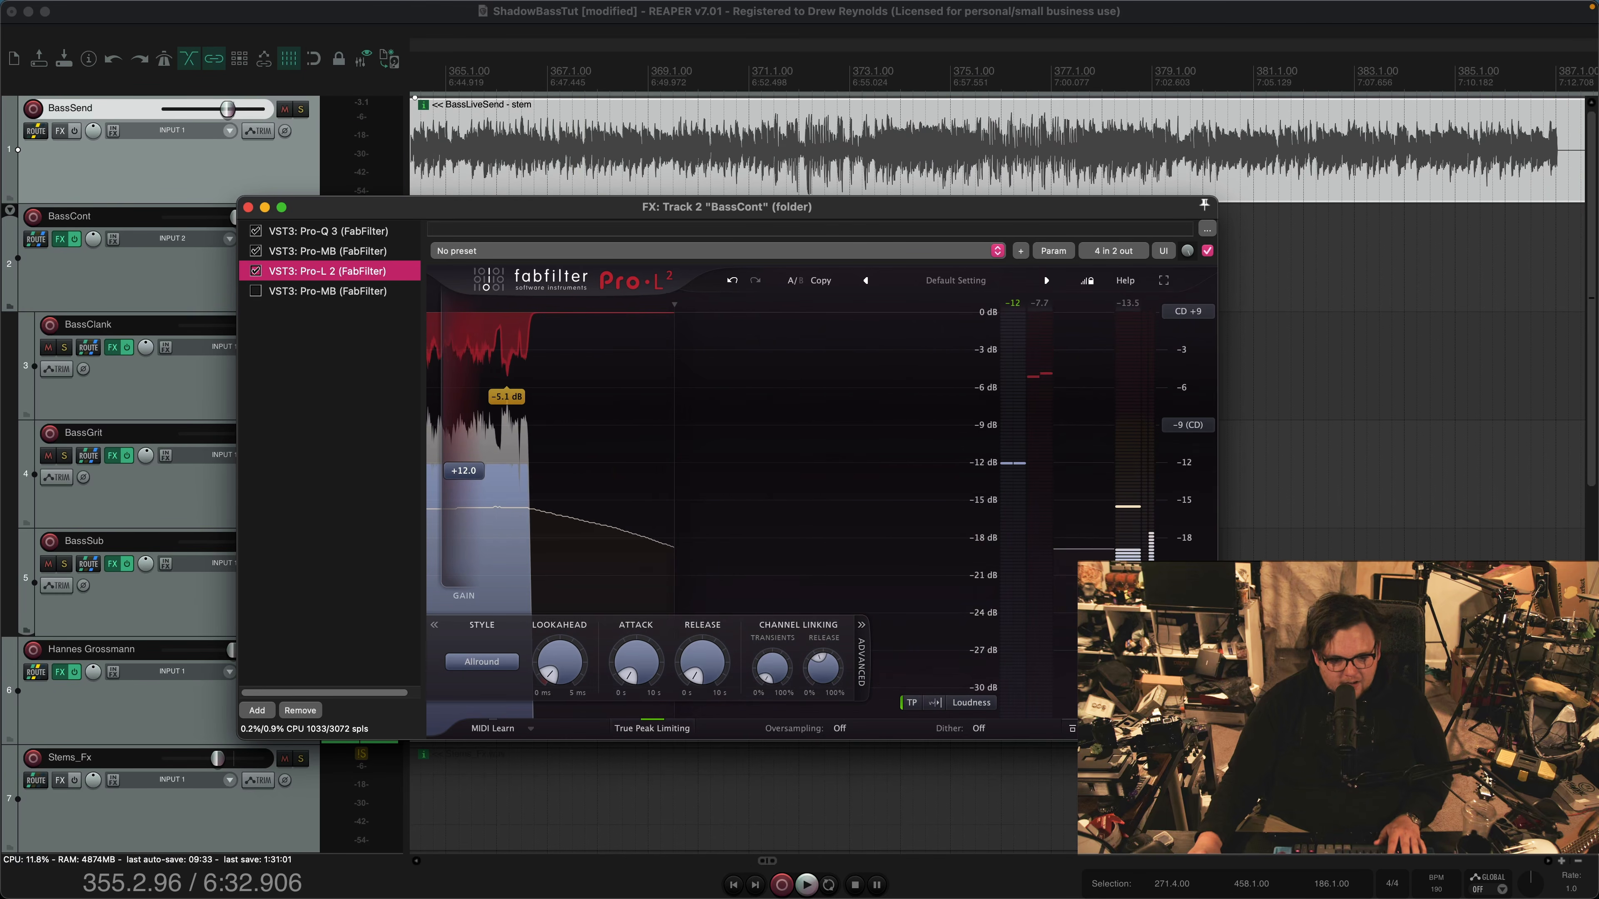
Move the BassCont effects window clear of the track controls, then enable the second Pro-MB and select its band 1
click(329, 390)
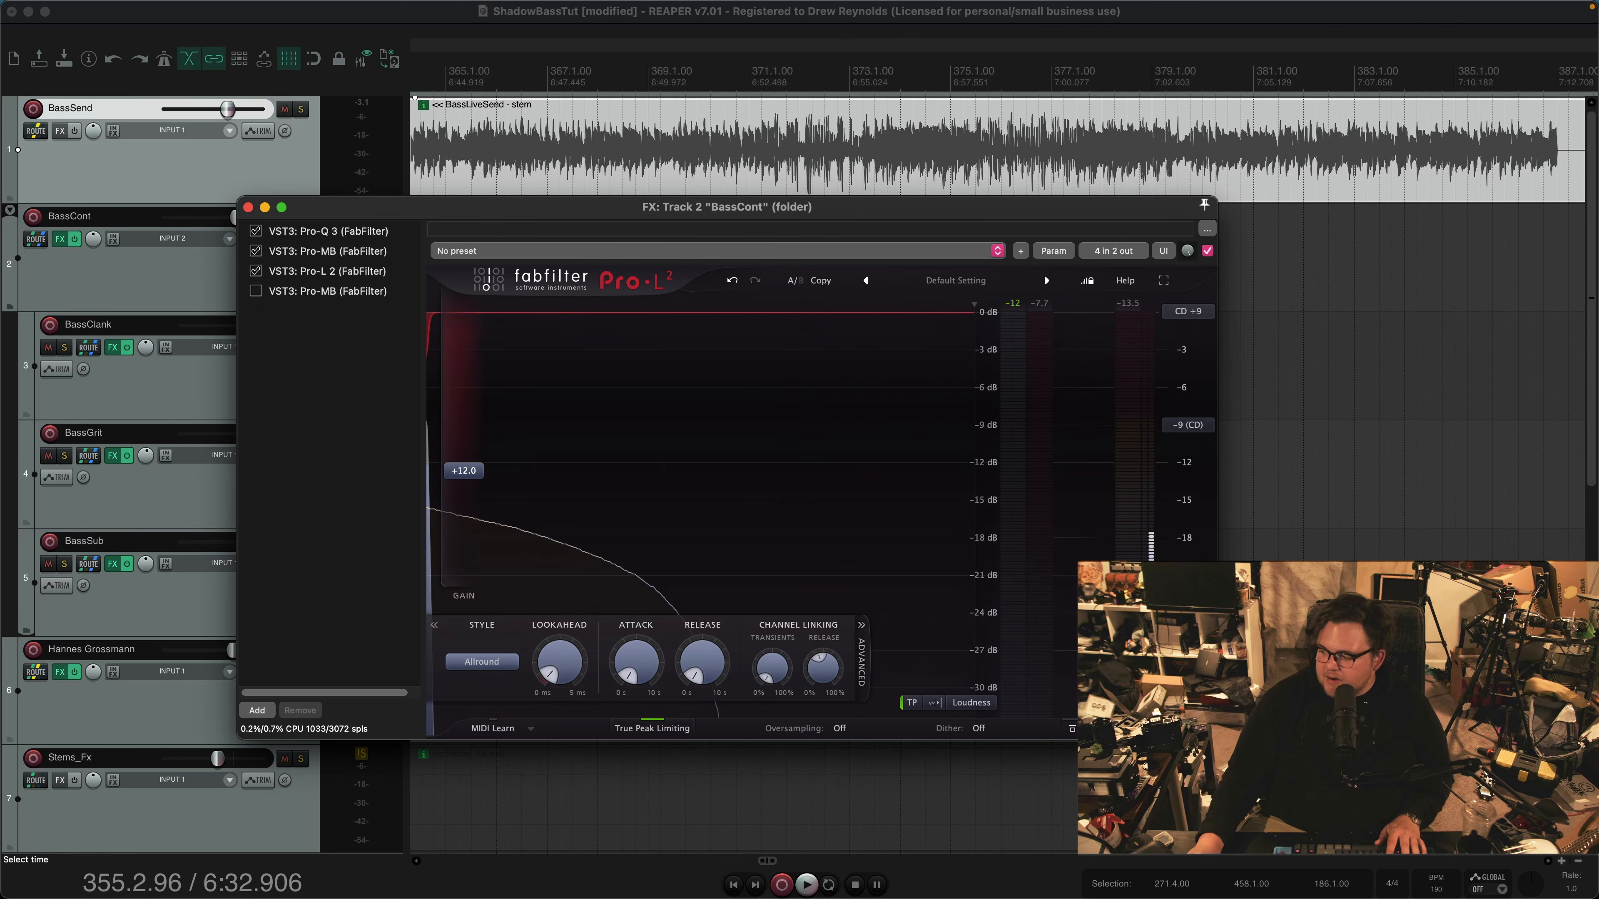
drag(612, 202, 755, 195)
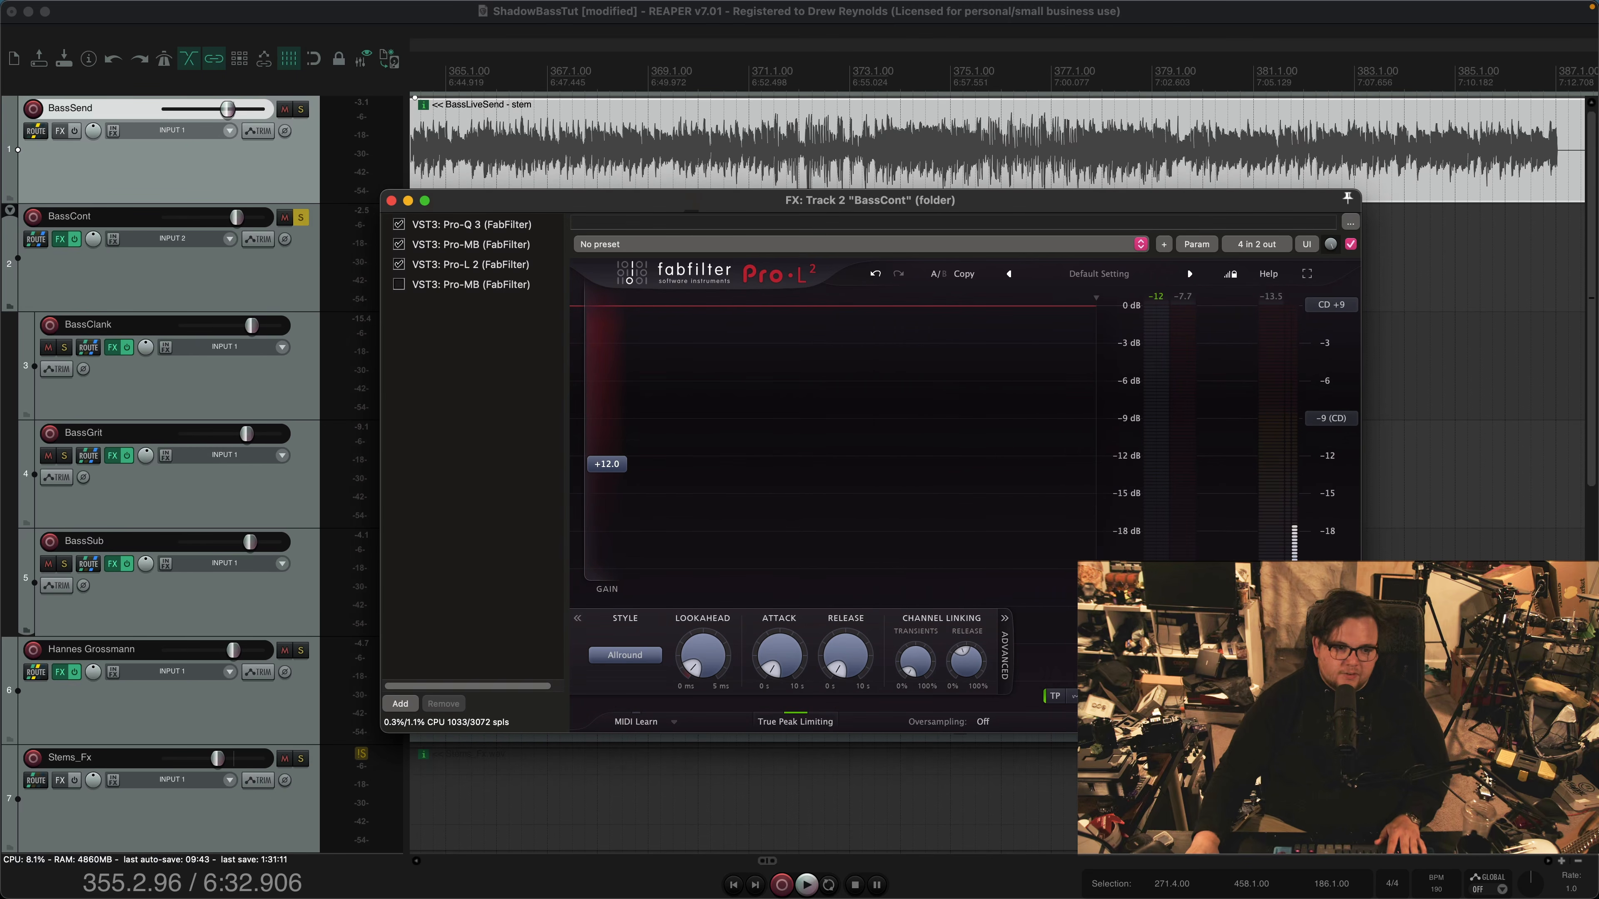
click(399, 285)
click(705, 477)
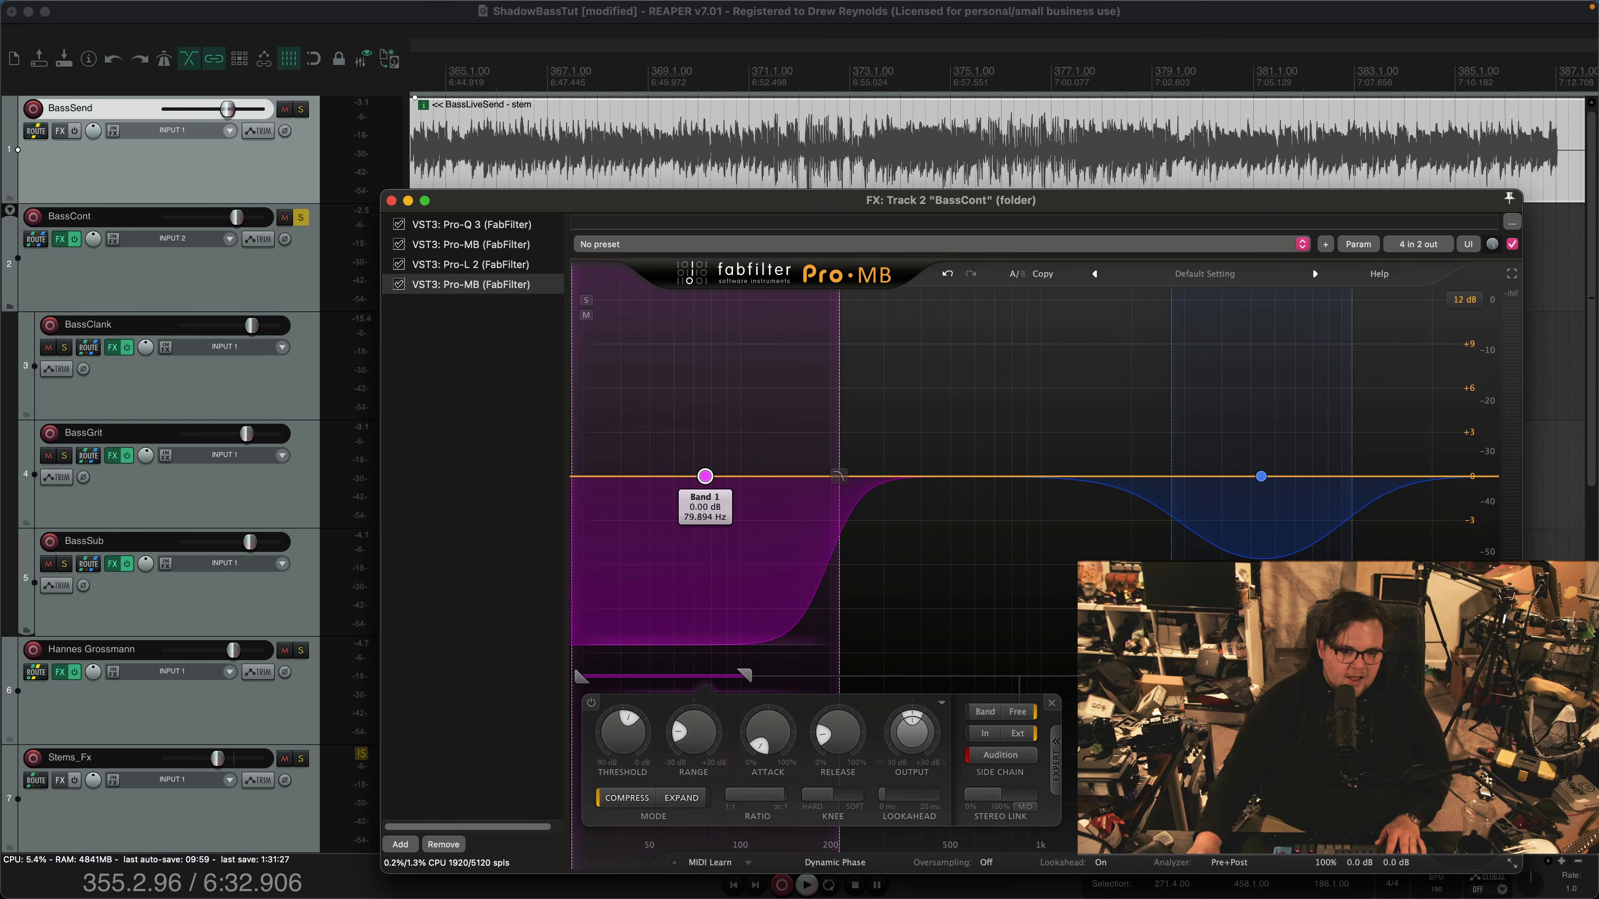
Audition the passage from bar 355 through the second Pro-MB, watching both bands' gain reduction and the band 1 crossover
key(space)
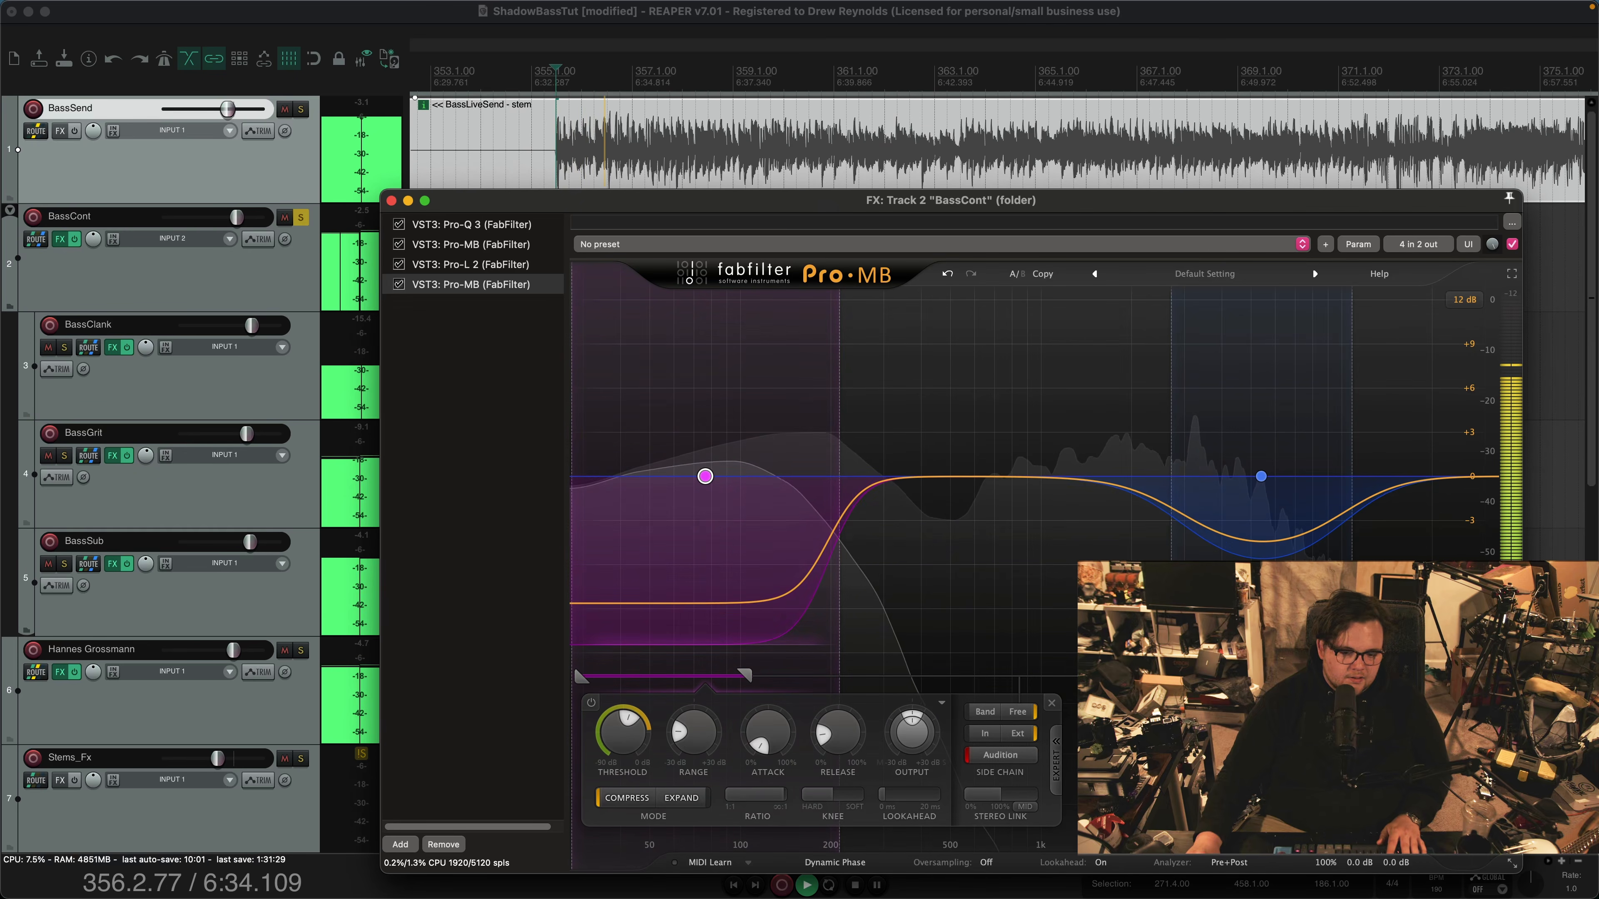
key(space)
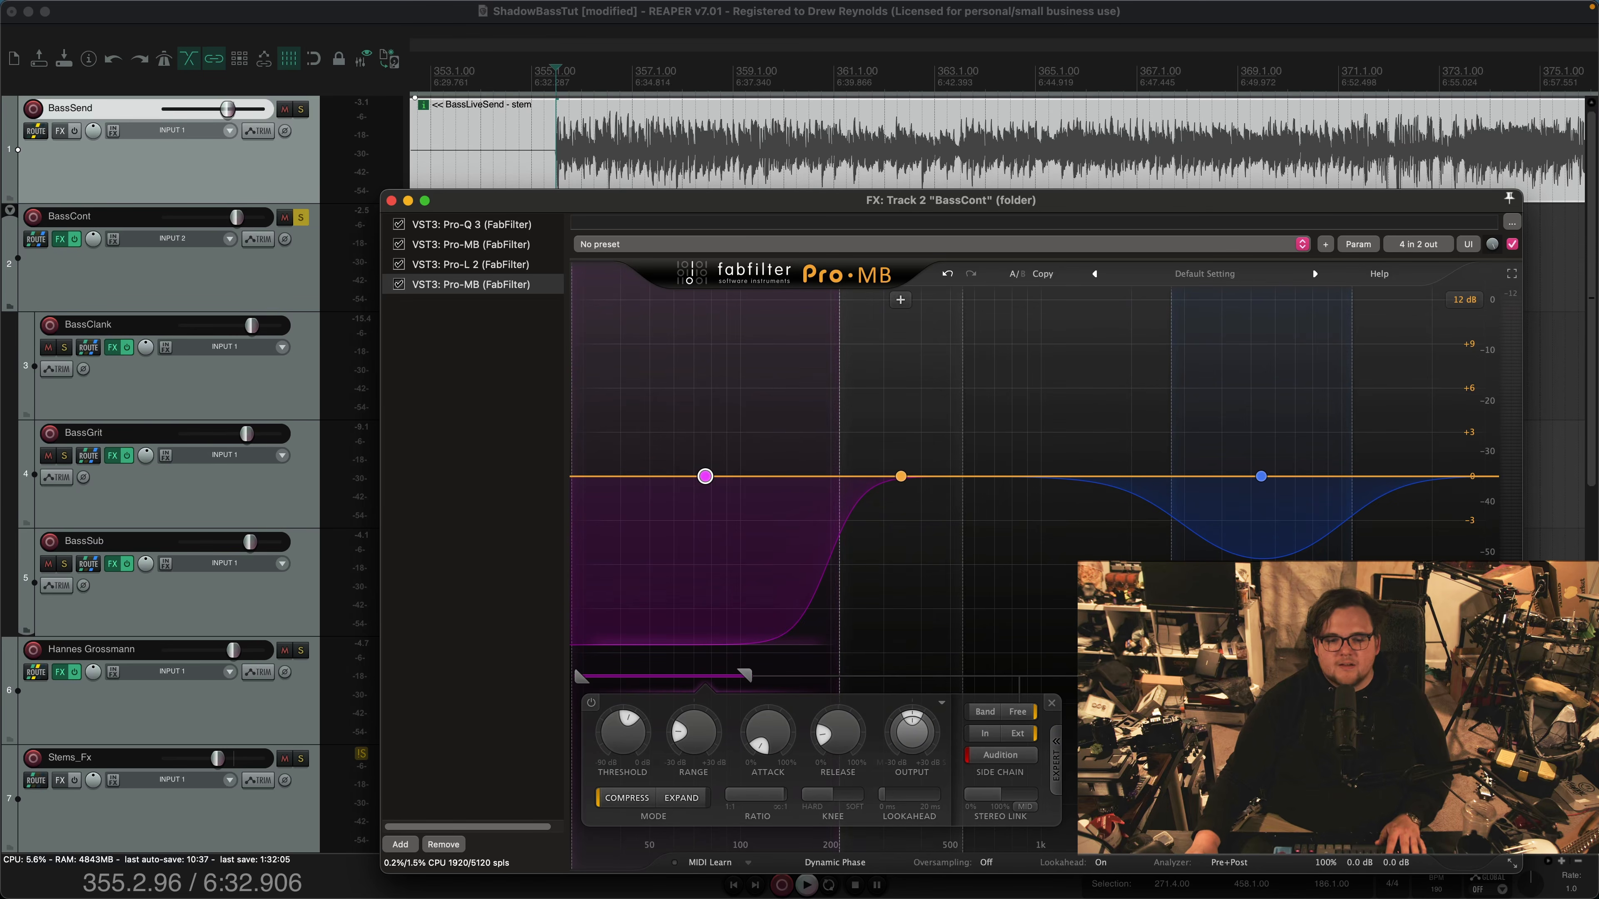
mouse_move(838, 477)
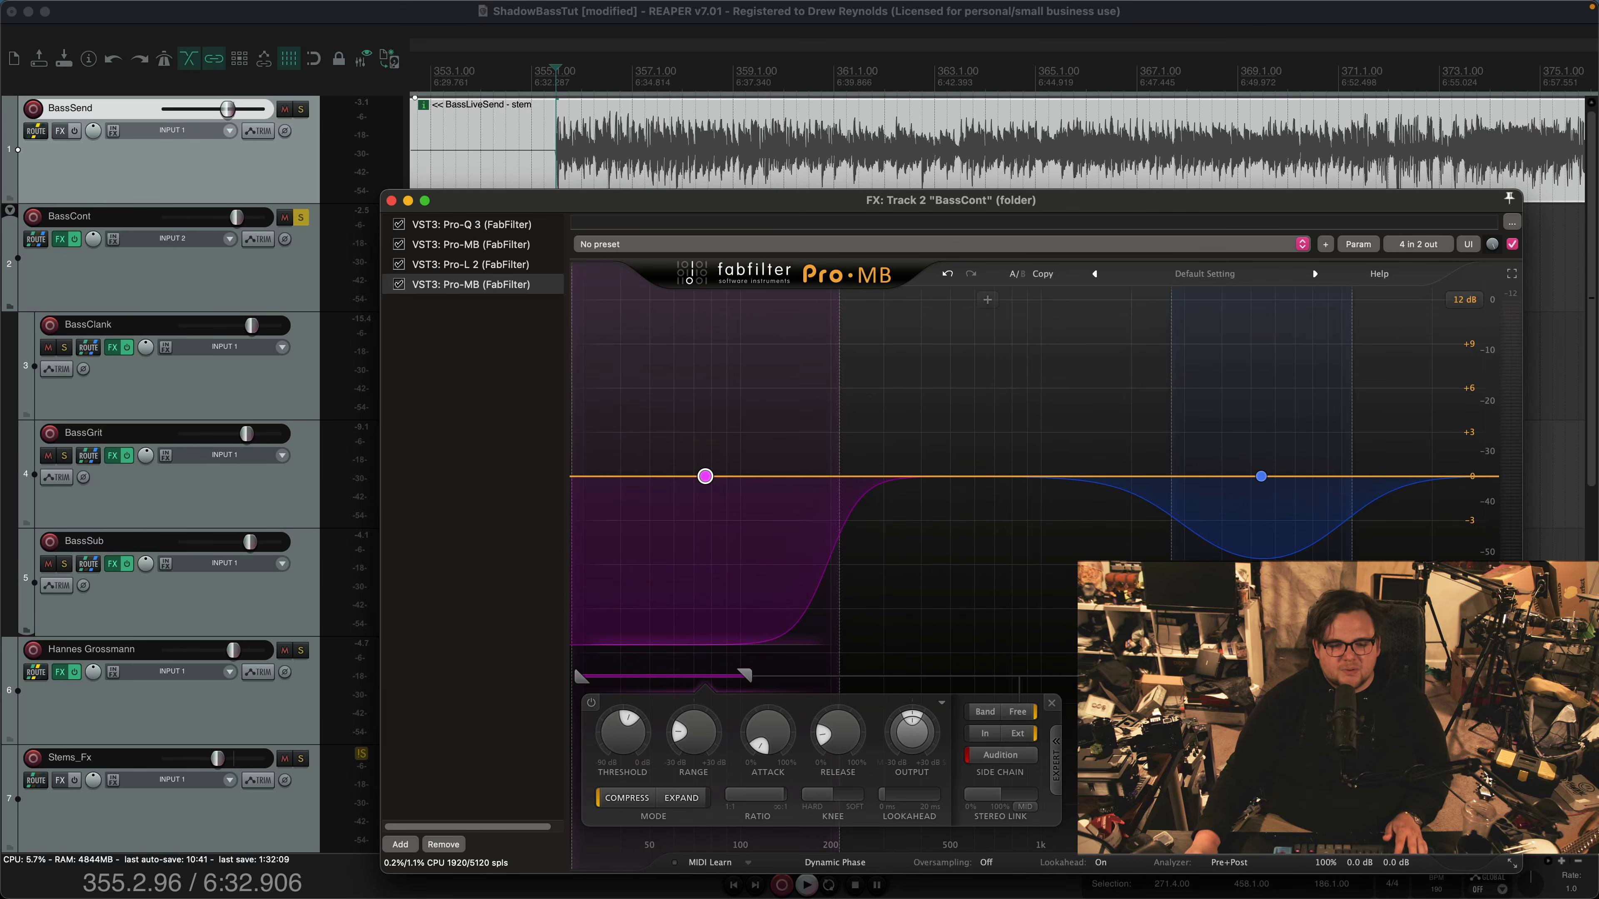
key(space)
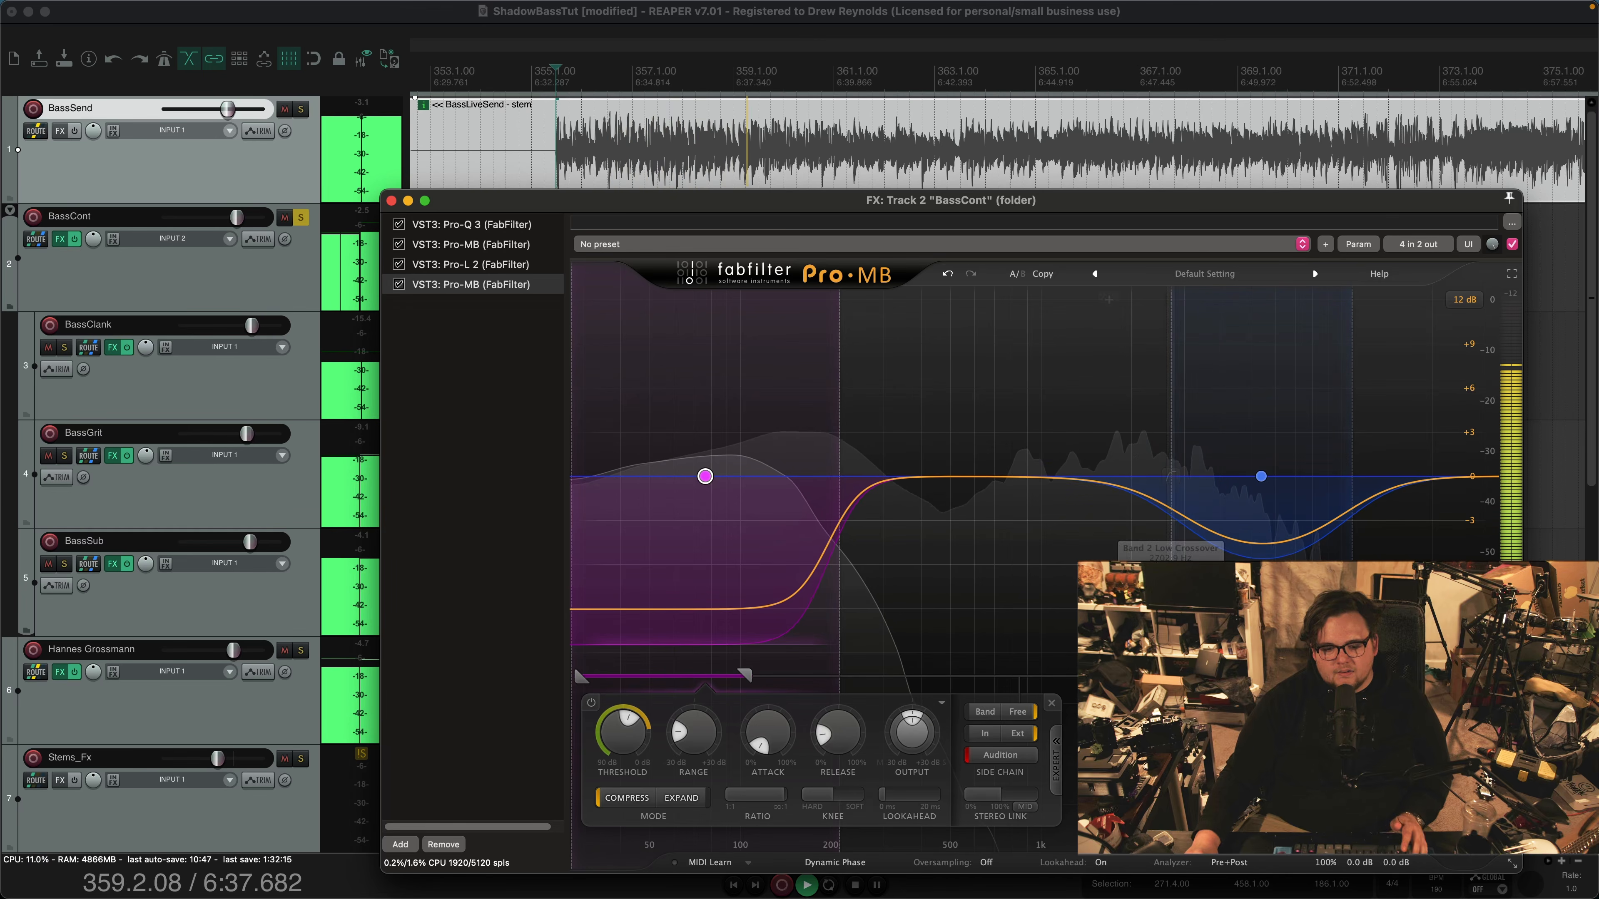
key(space)
Solo band 2 of the second Pro-MB, audition the passage from bar 355, and unsolo the band
click(1171, 576)
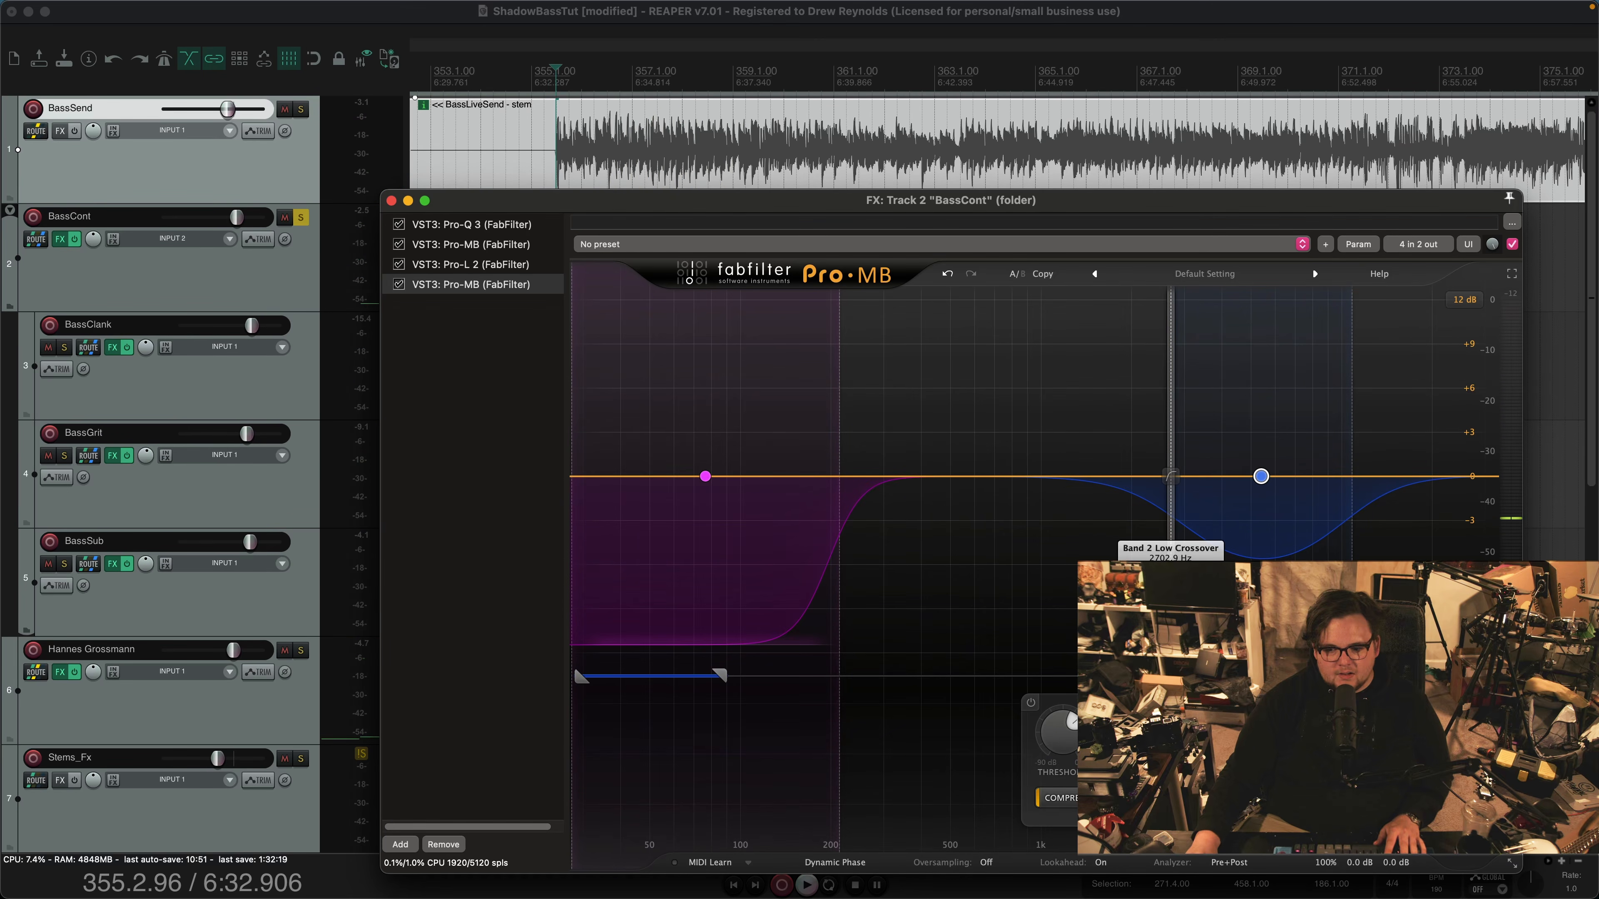
click(1185, 300)
key(space)
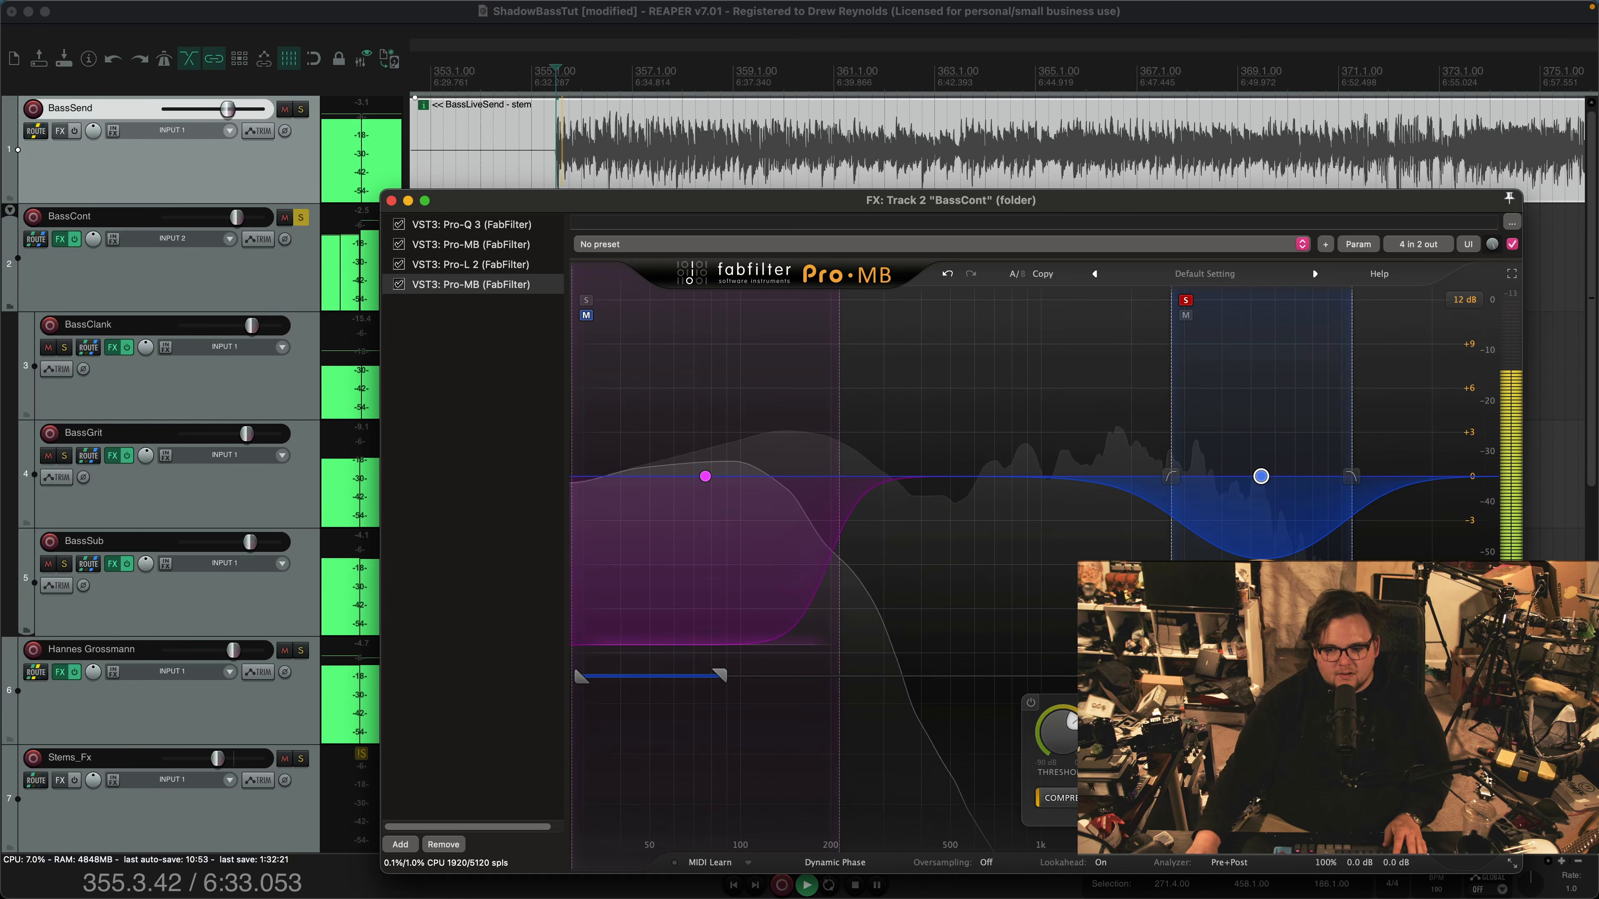
key(space)
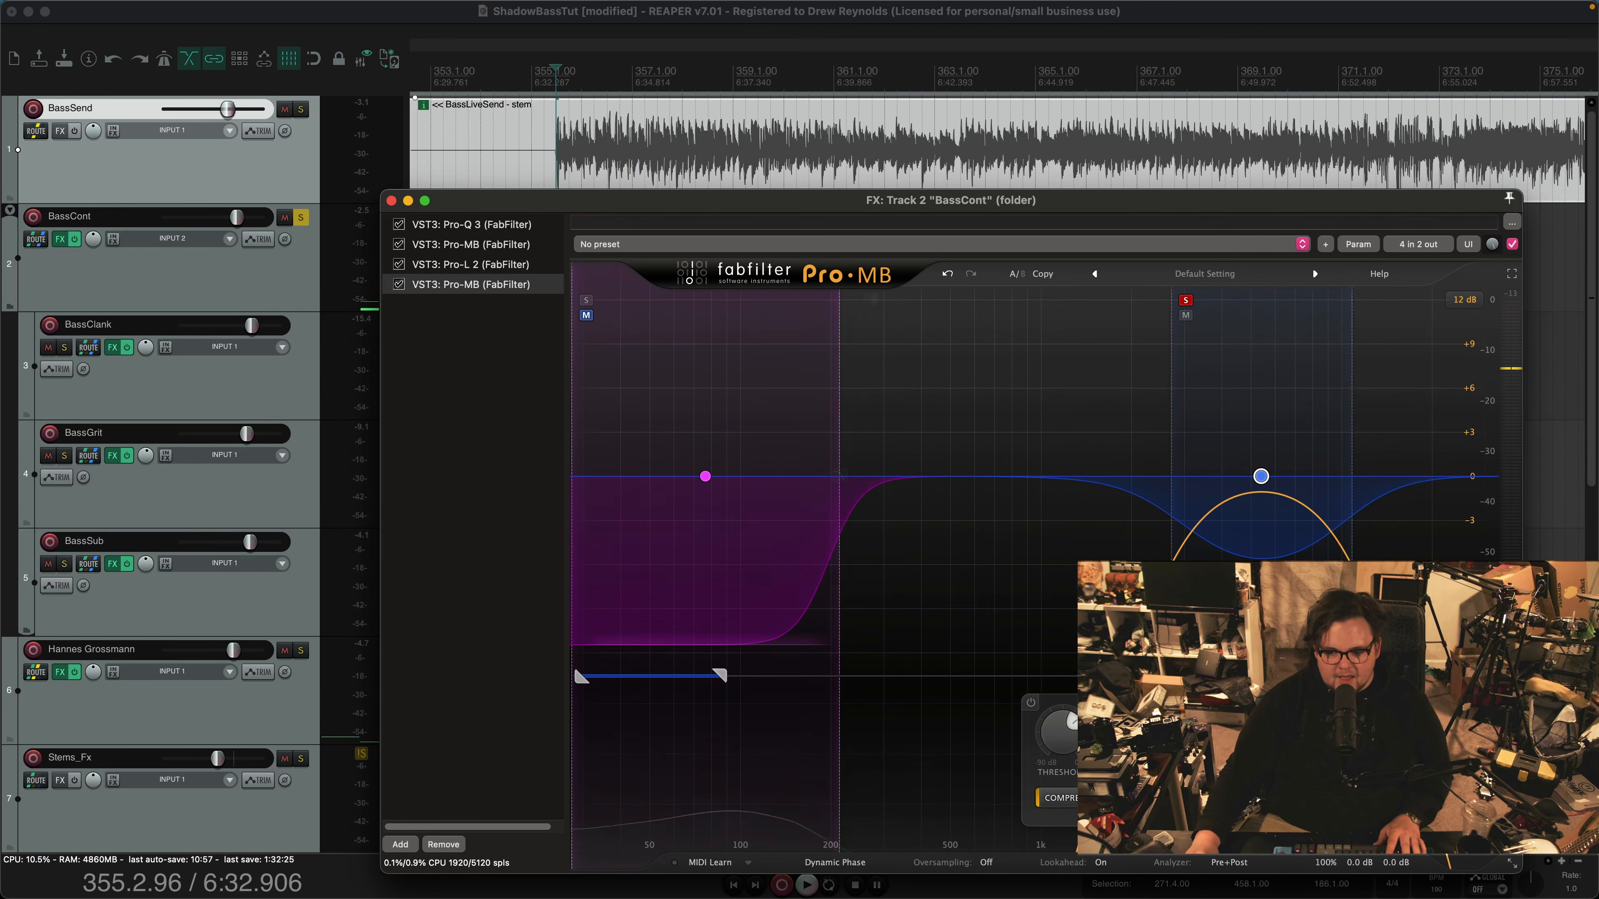
click(1186, 299)
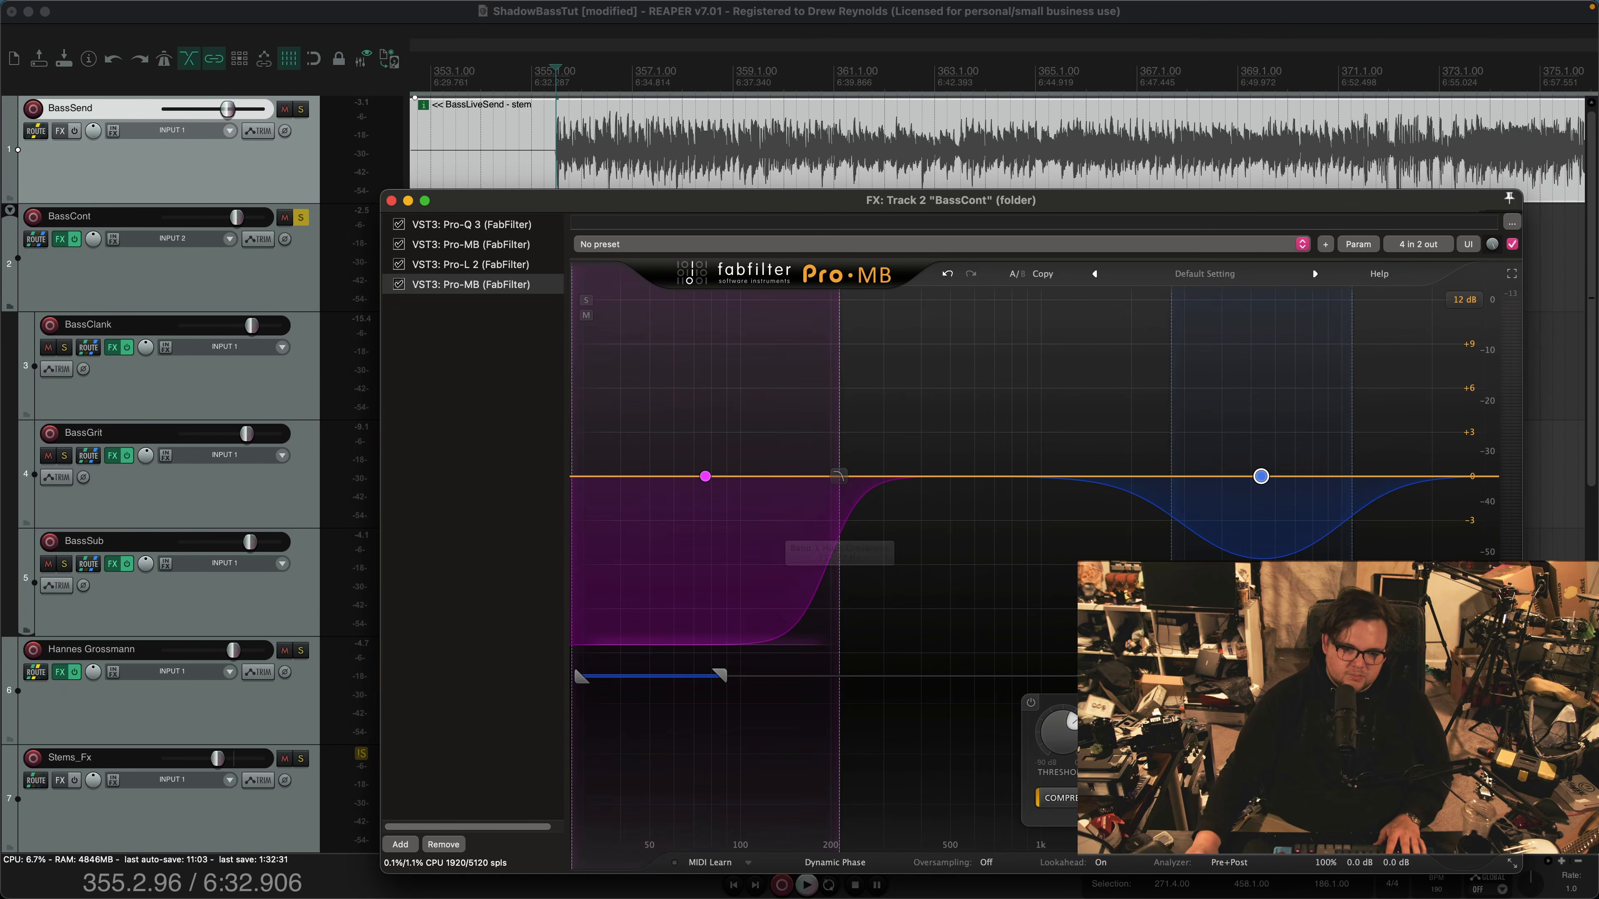
Select band 1 and audition the earlier BassLiveSend passage from about bar 288 through the second Pro-MB
click(705, 476)
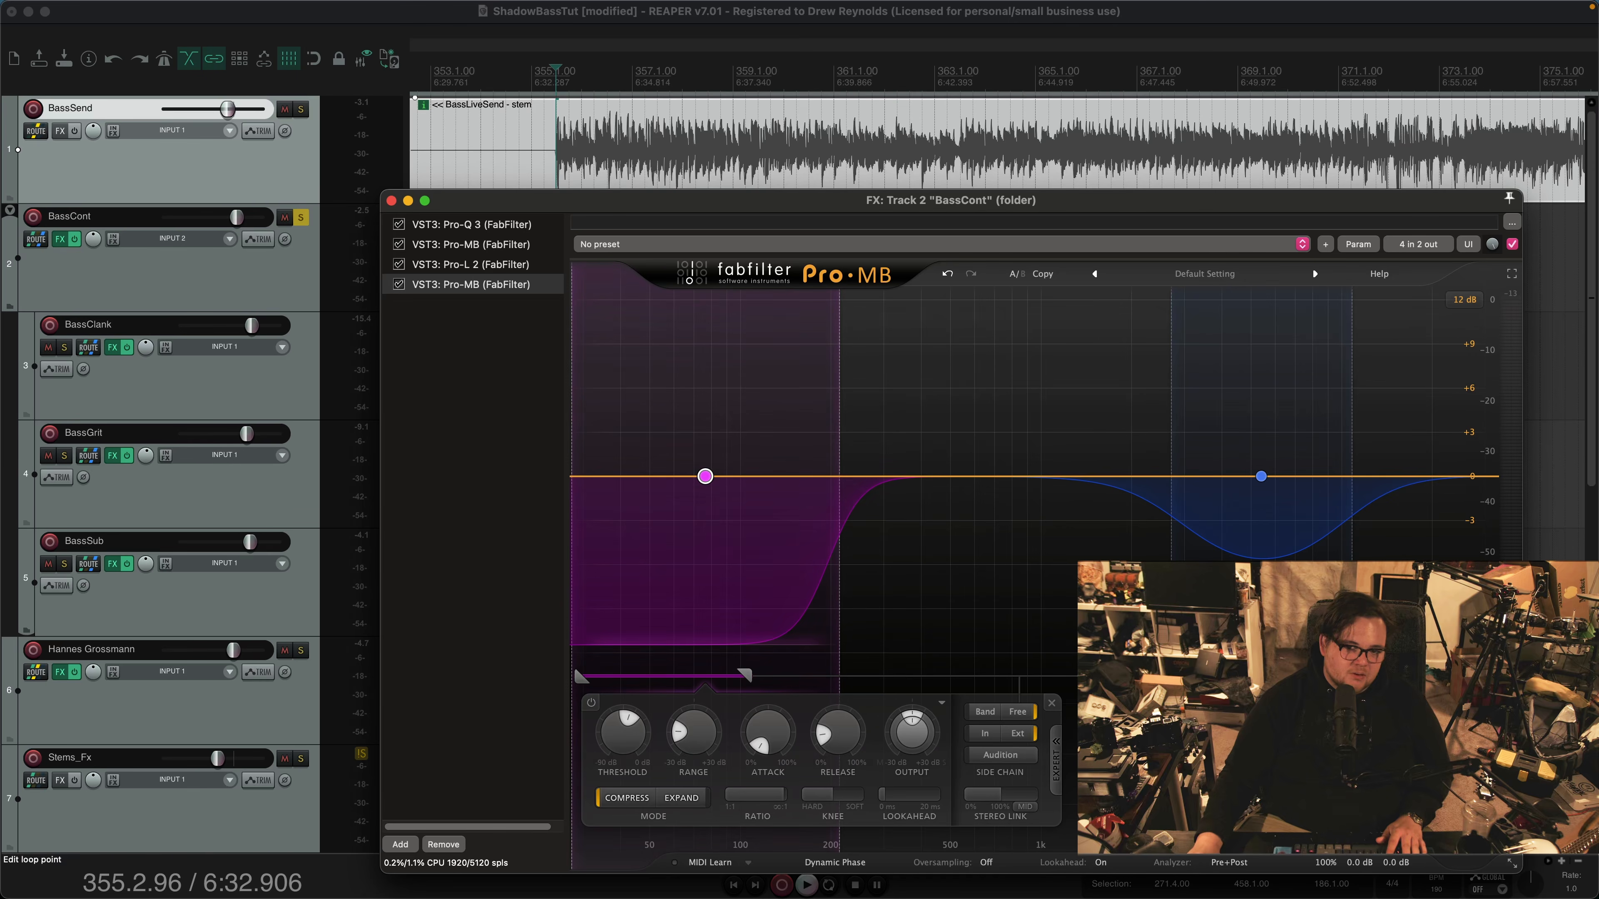
scroll(1126, 145, down, 5)
scroll(788, 144, down, 3)
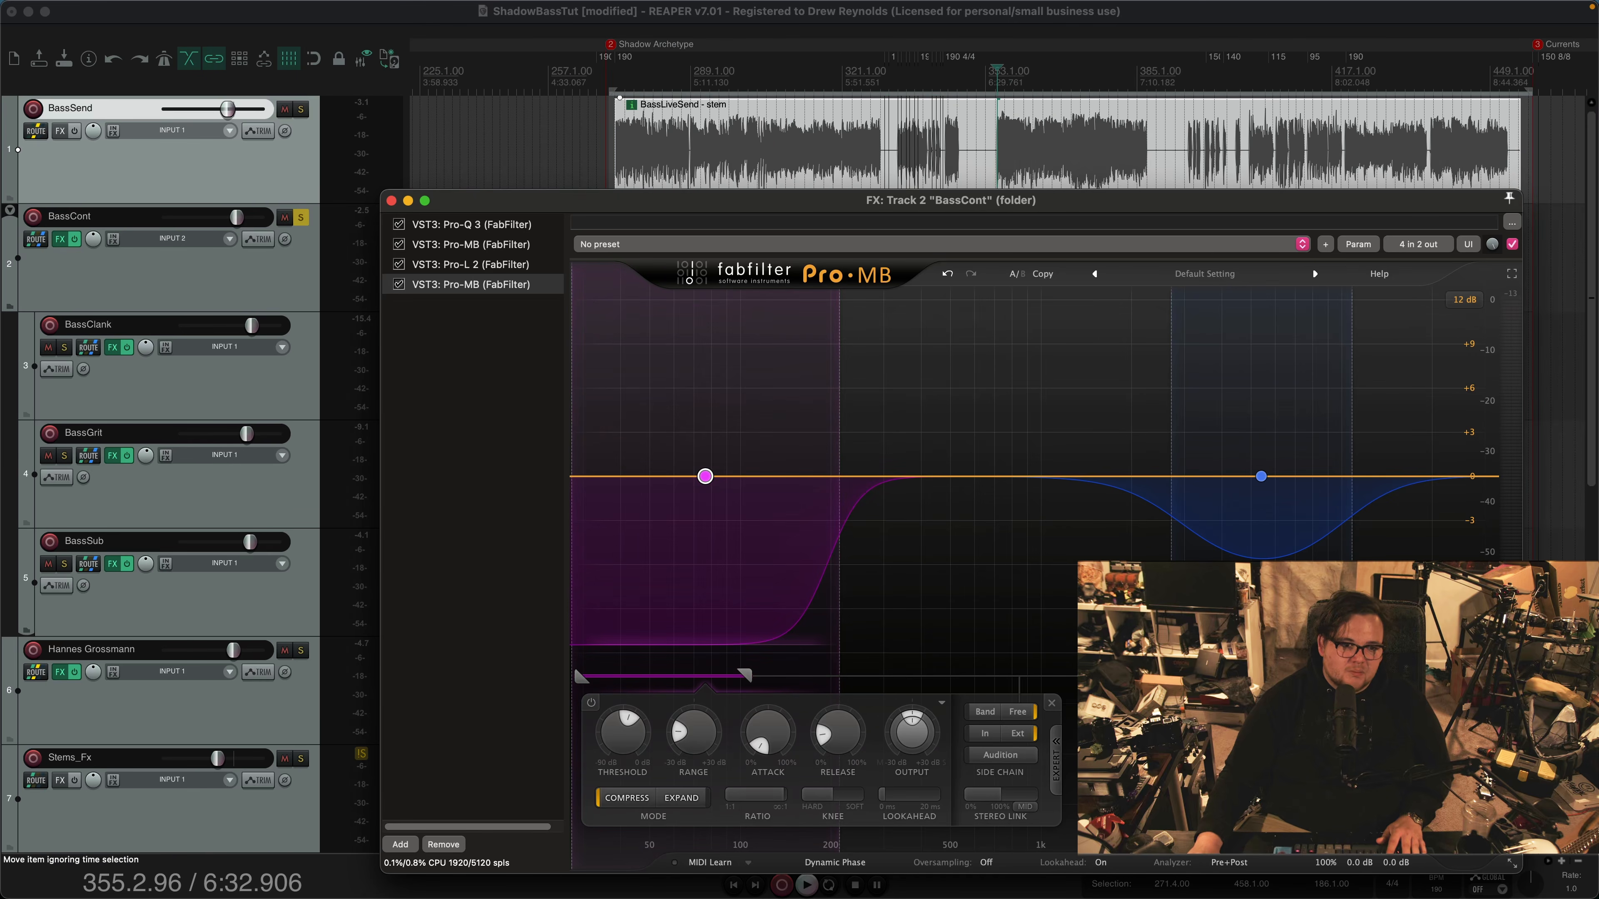
click(788, 145)
scroll(678, 139, up, 6)
click(719, 139)
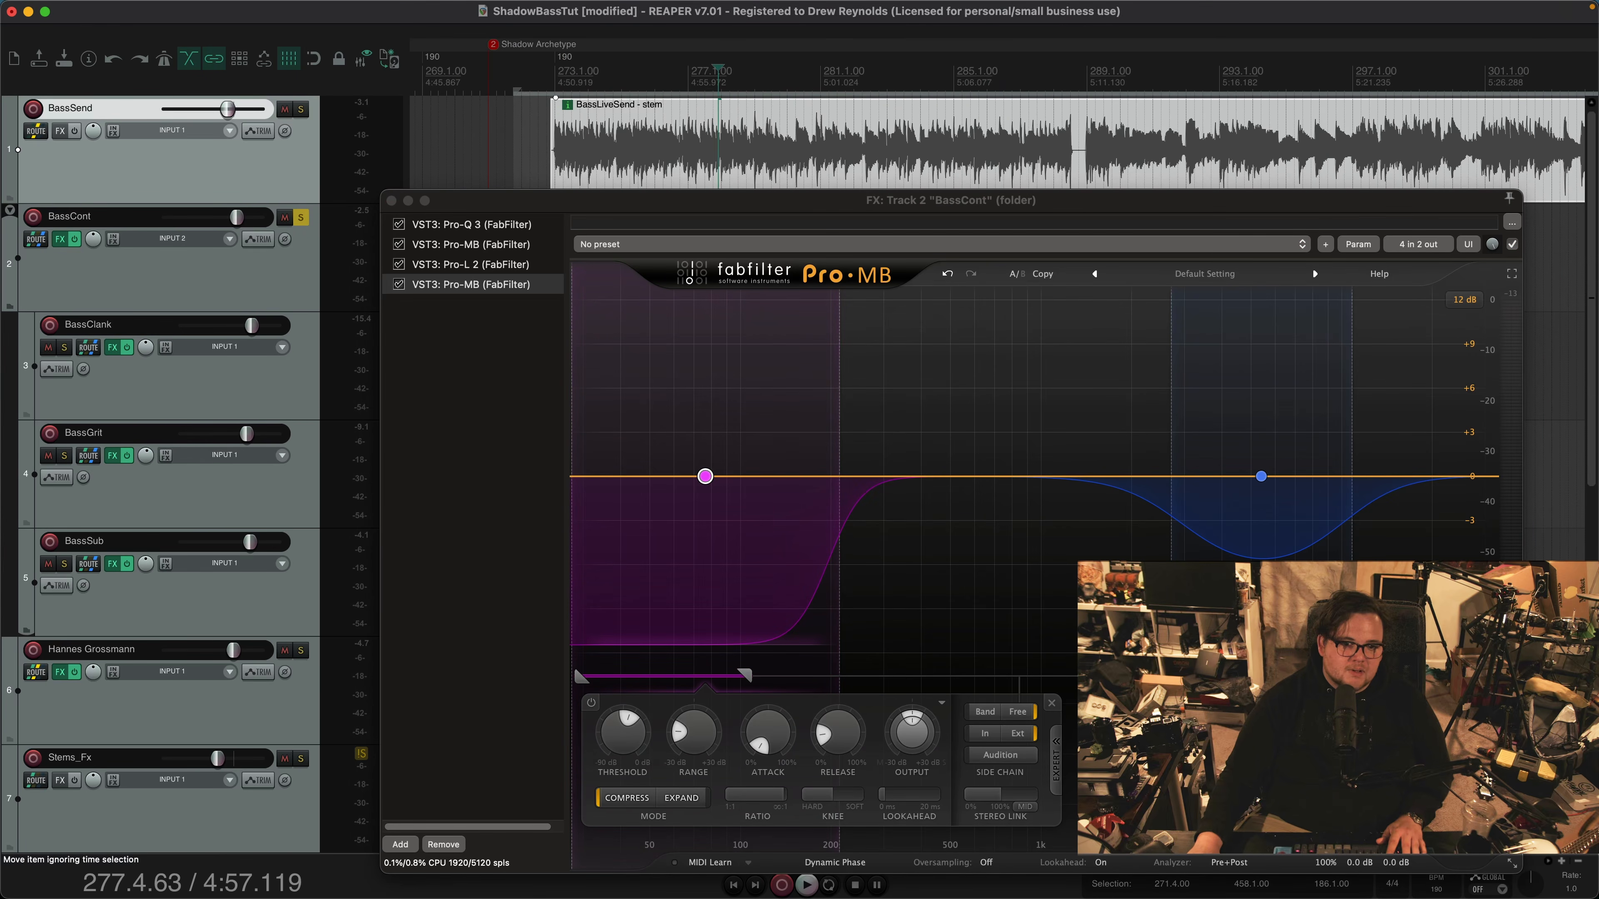
scroll(718, 138, up, 1)
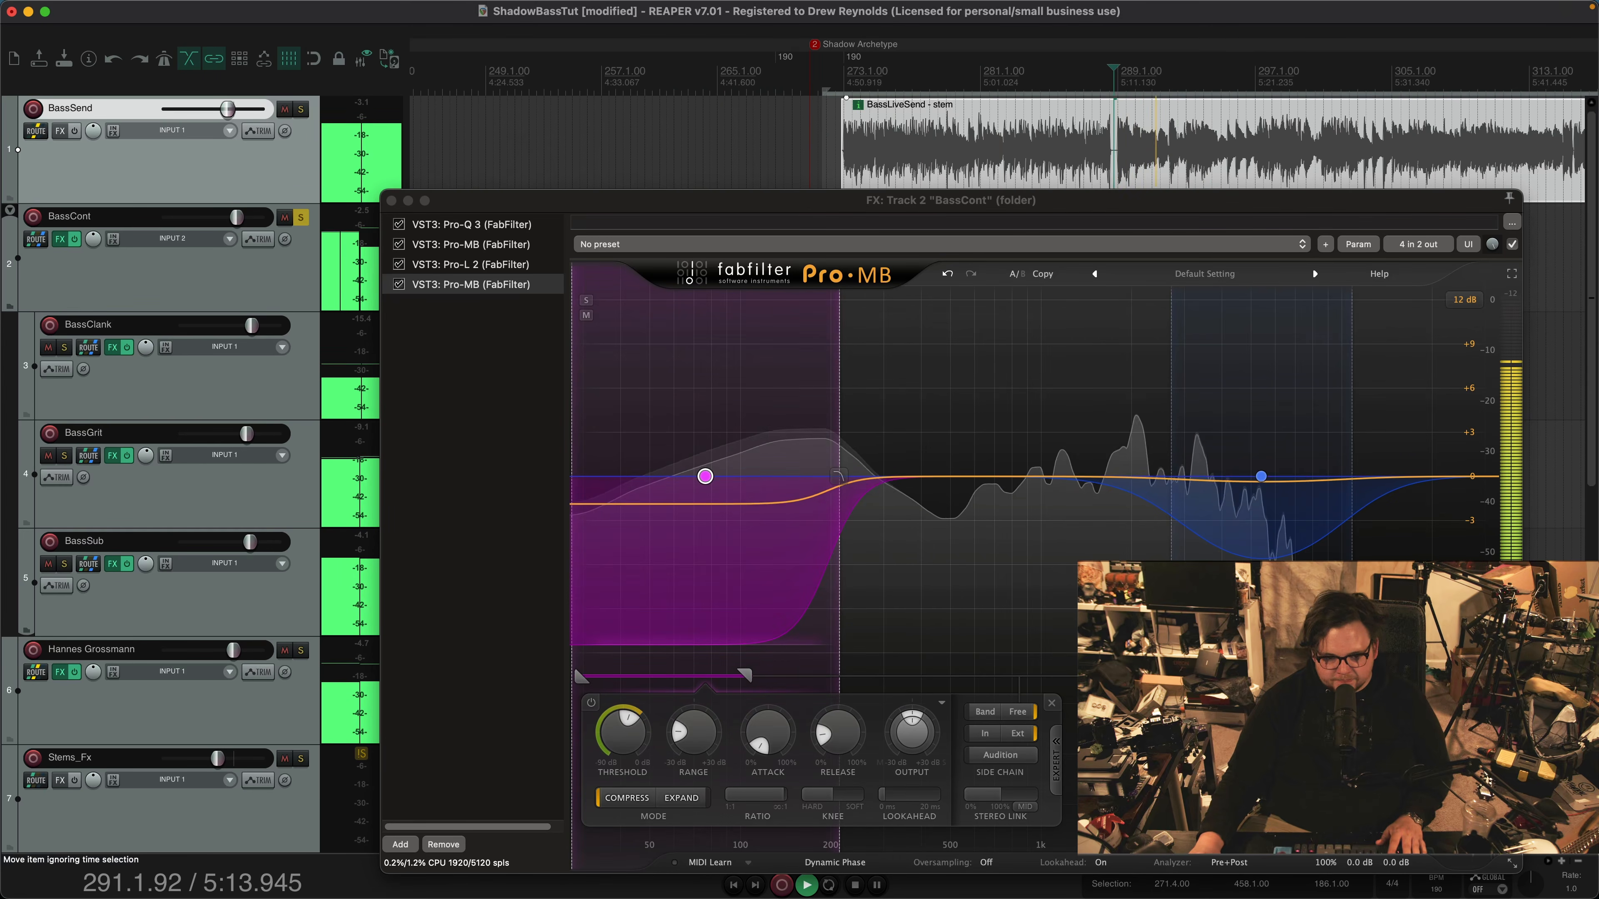
key(space)
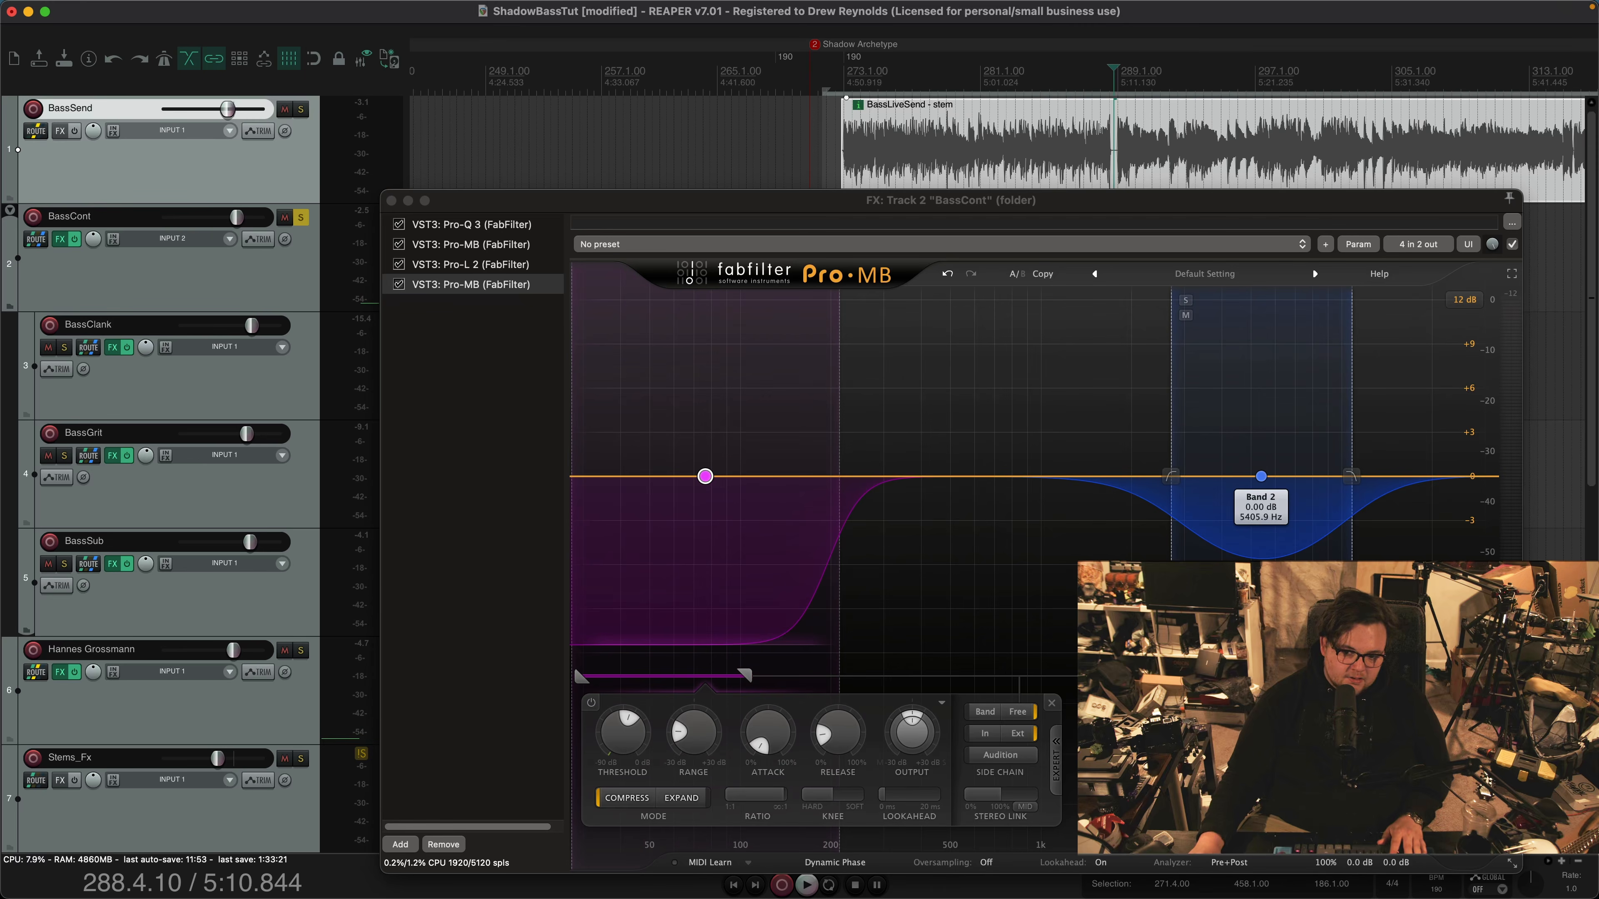
Select band 2 of the second Pro-MB and replay the soloed bass from bar 288, watching its gain reduction
click(1261, 476)
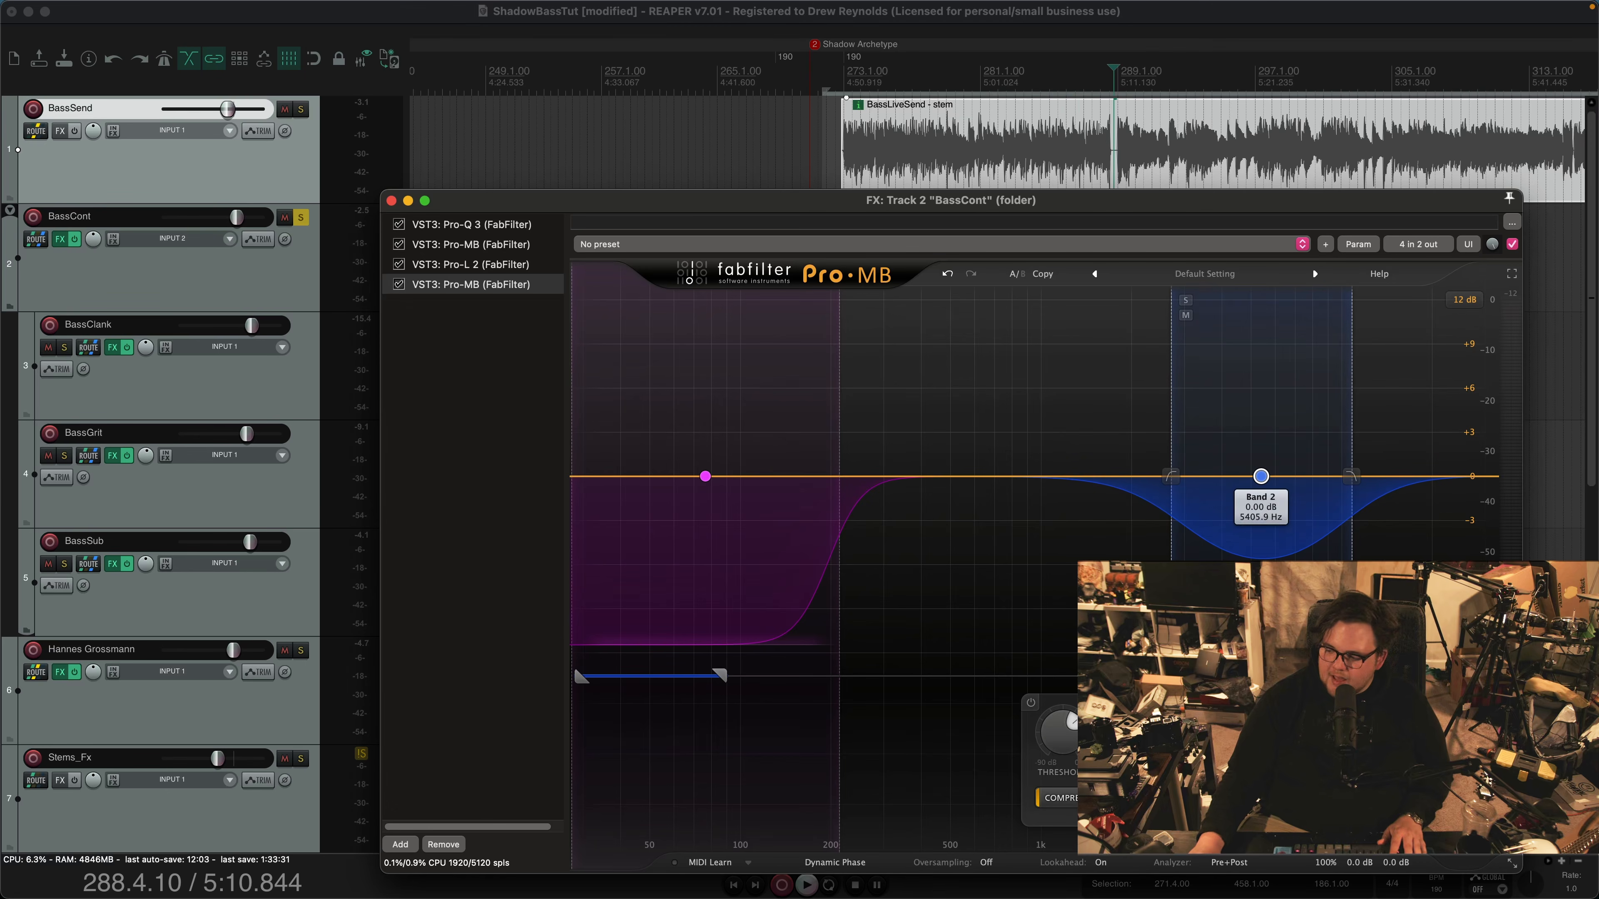
mouse_move(1261, 477)
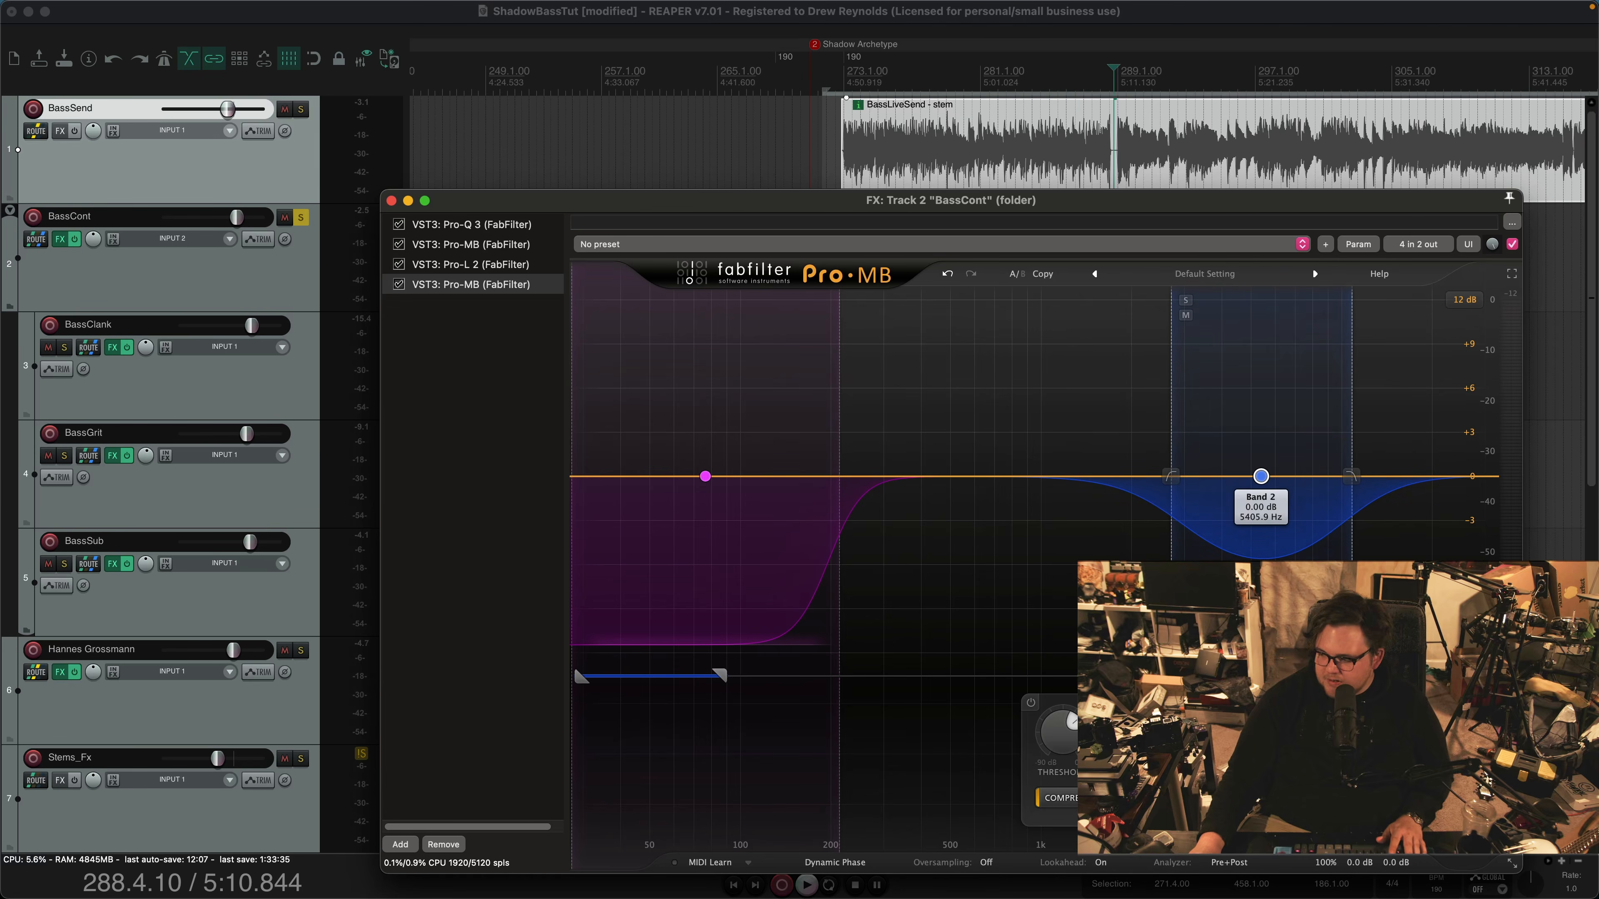
key(space)
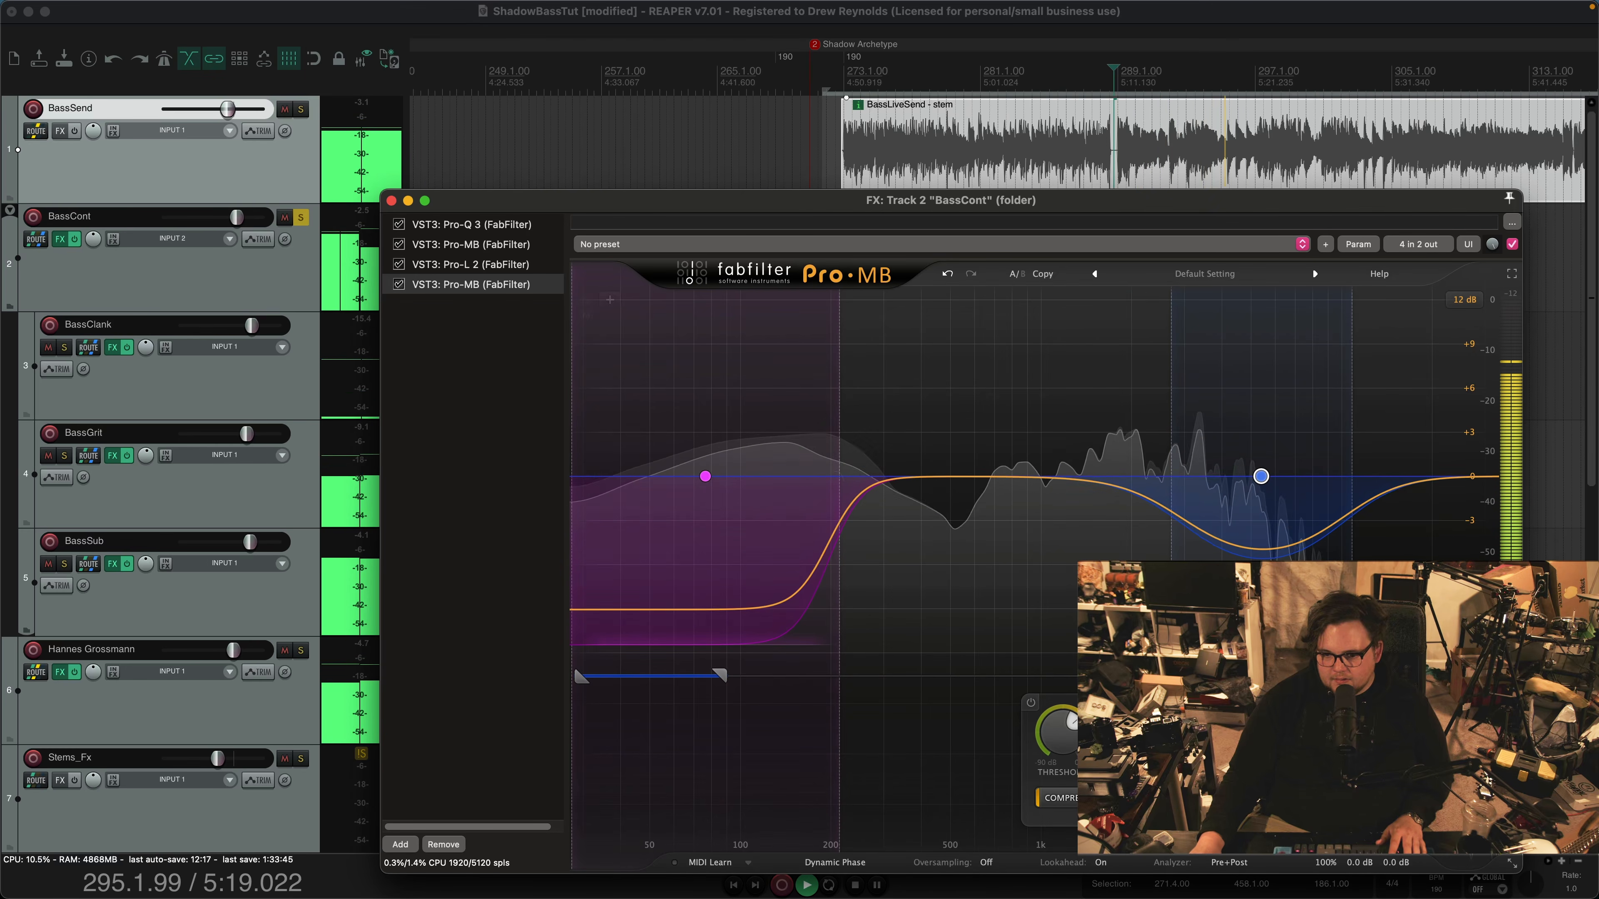
key(space)
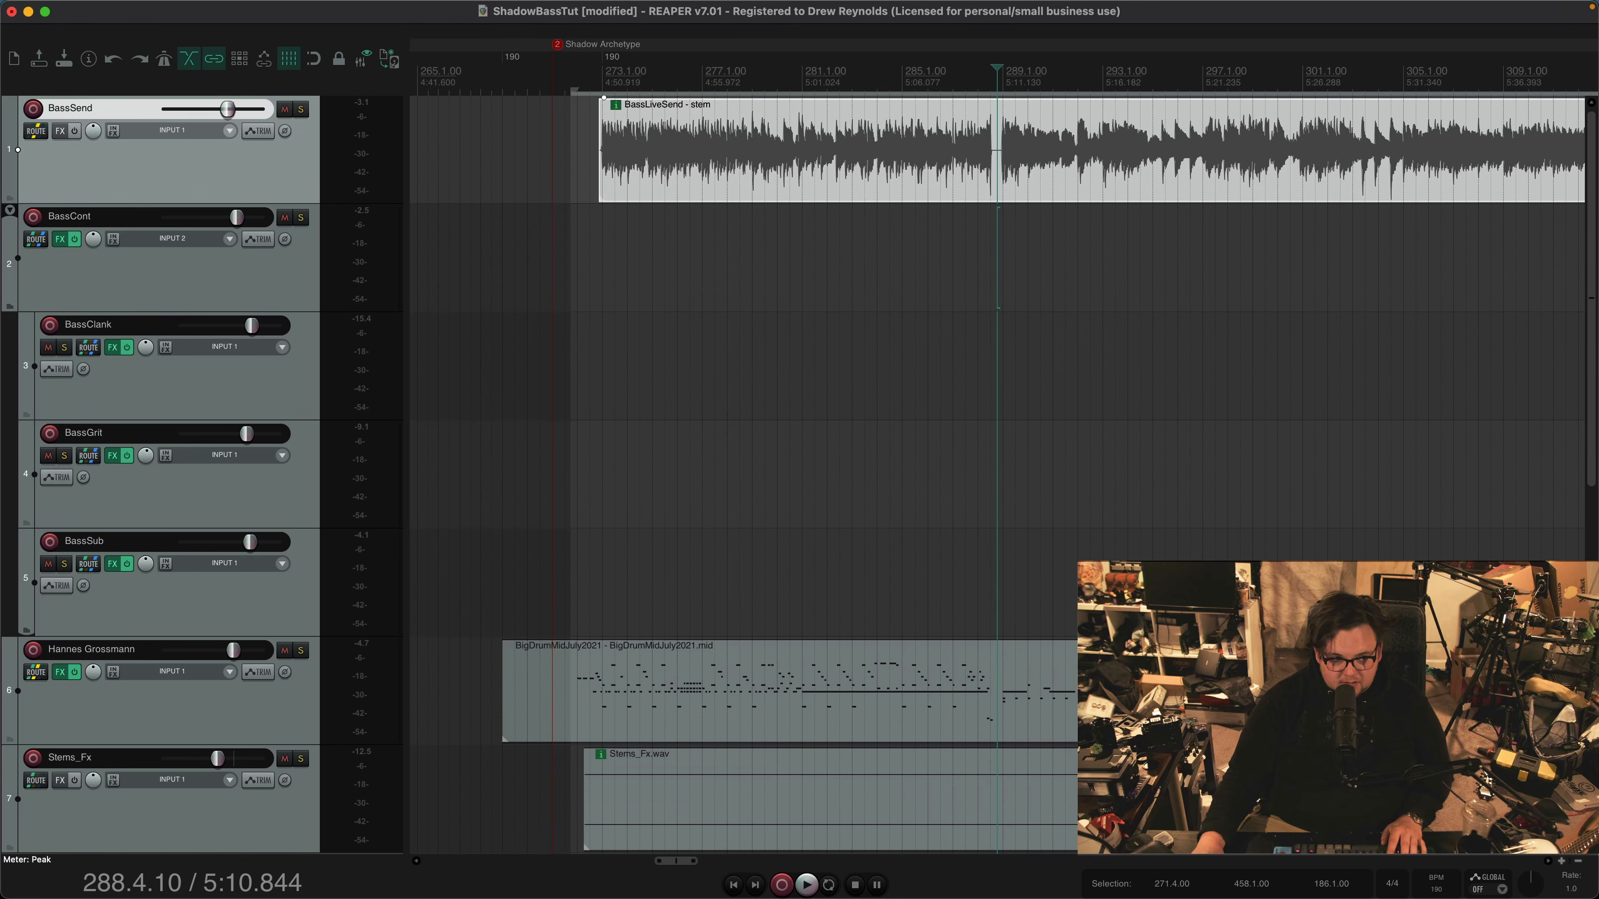
Play the full mix from bar 288 twice with BassCont unsoloed to hear the bass in context
key(space)
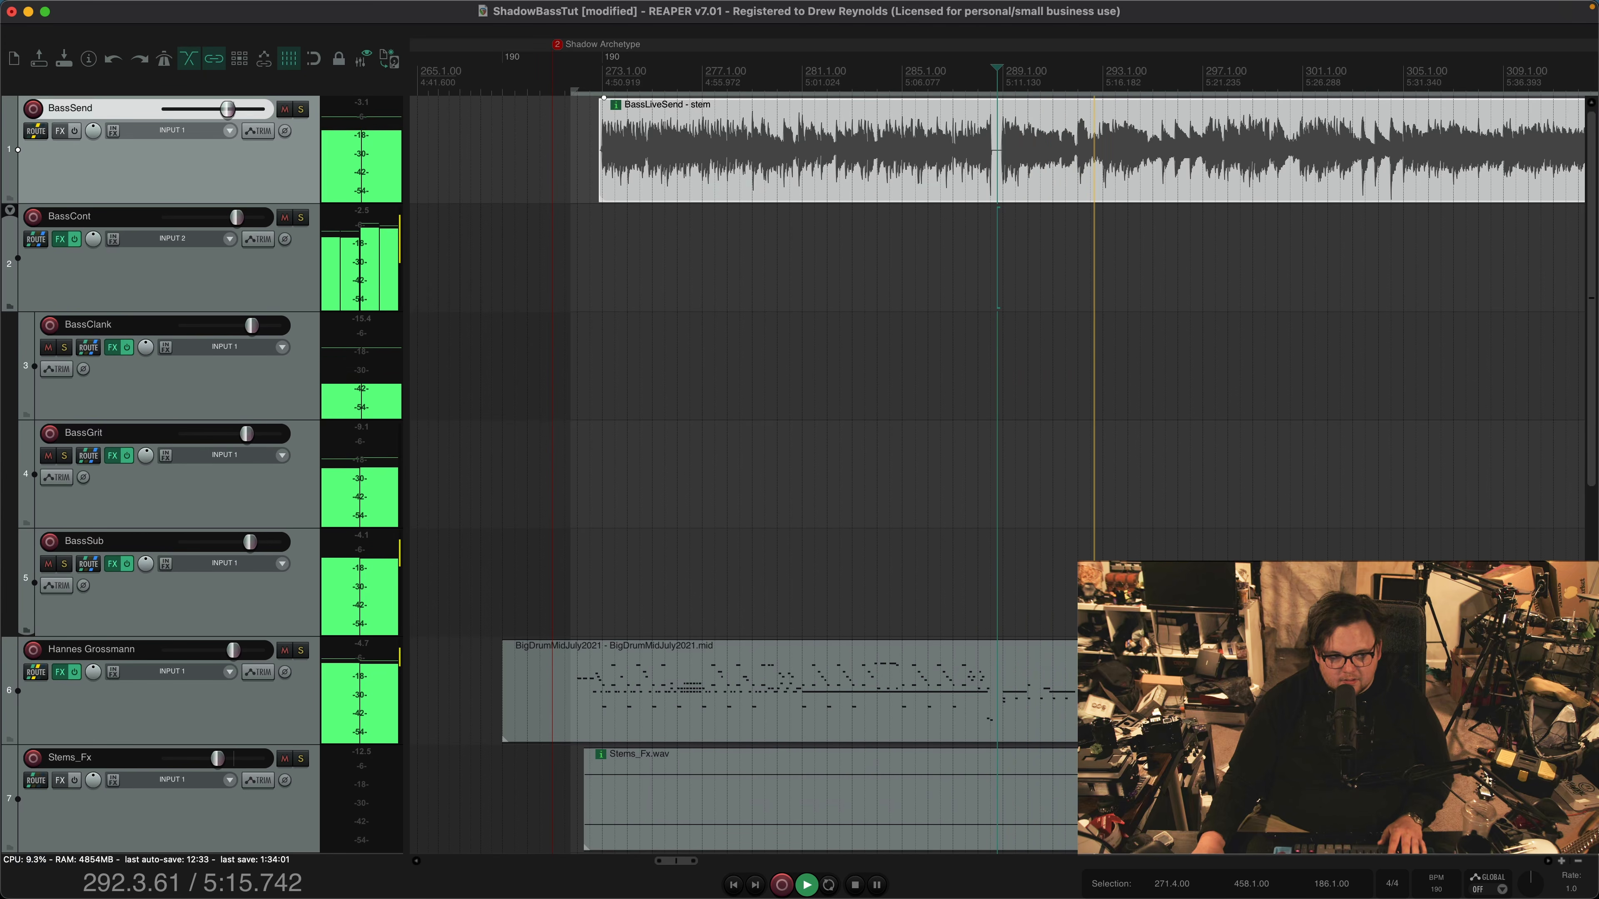
key(space)
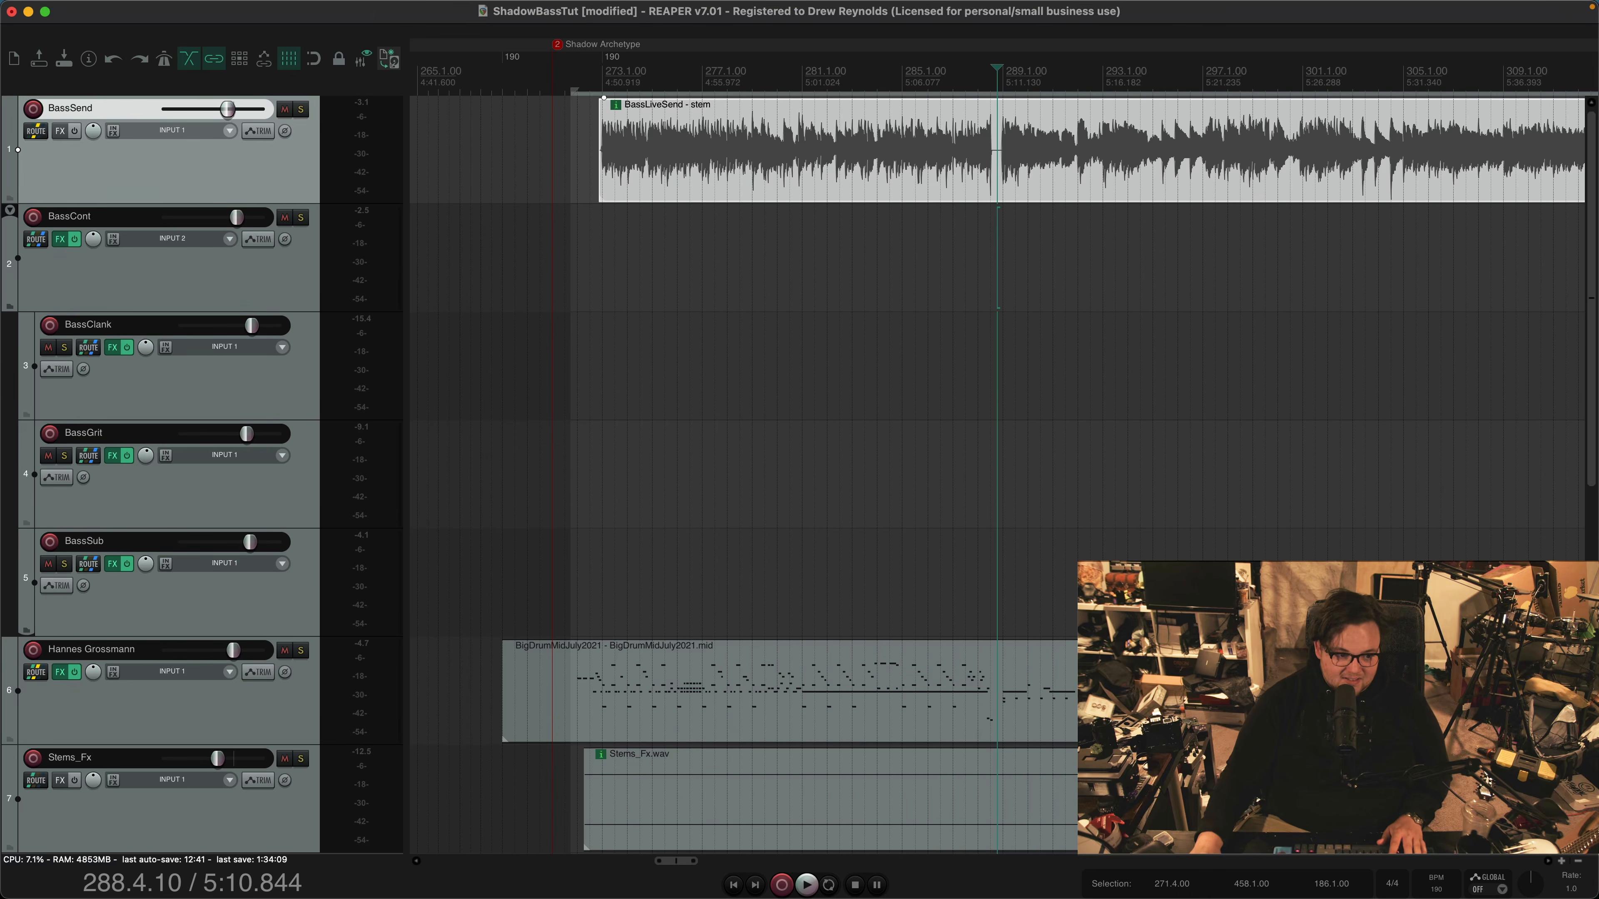
key(space)
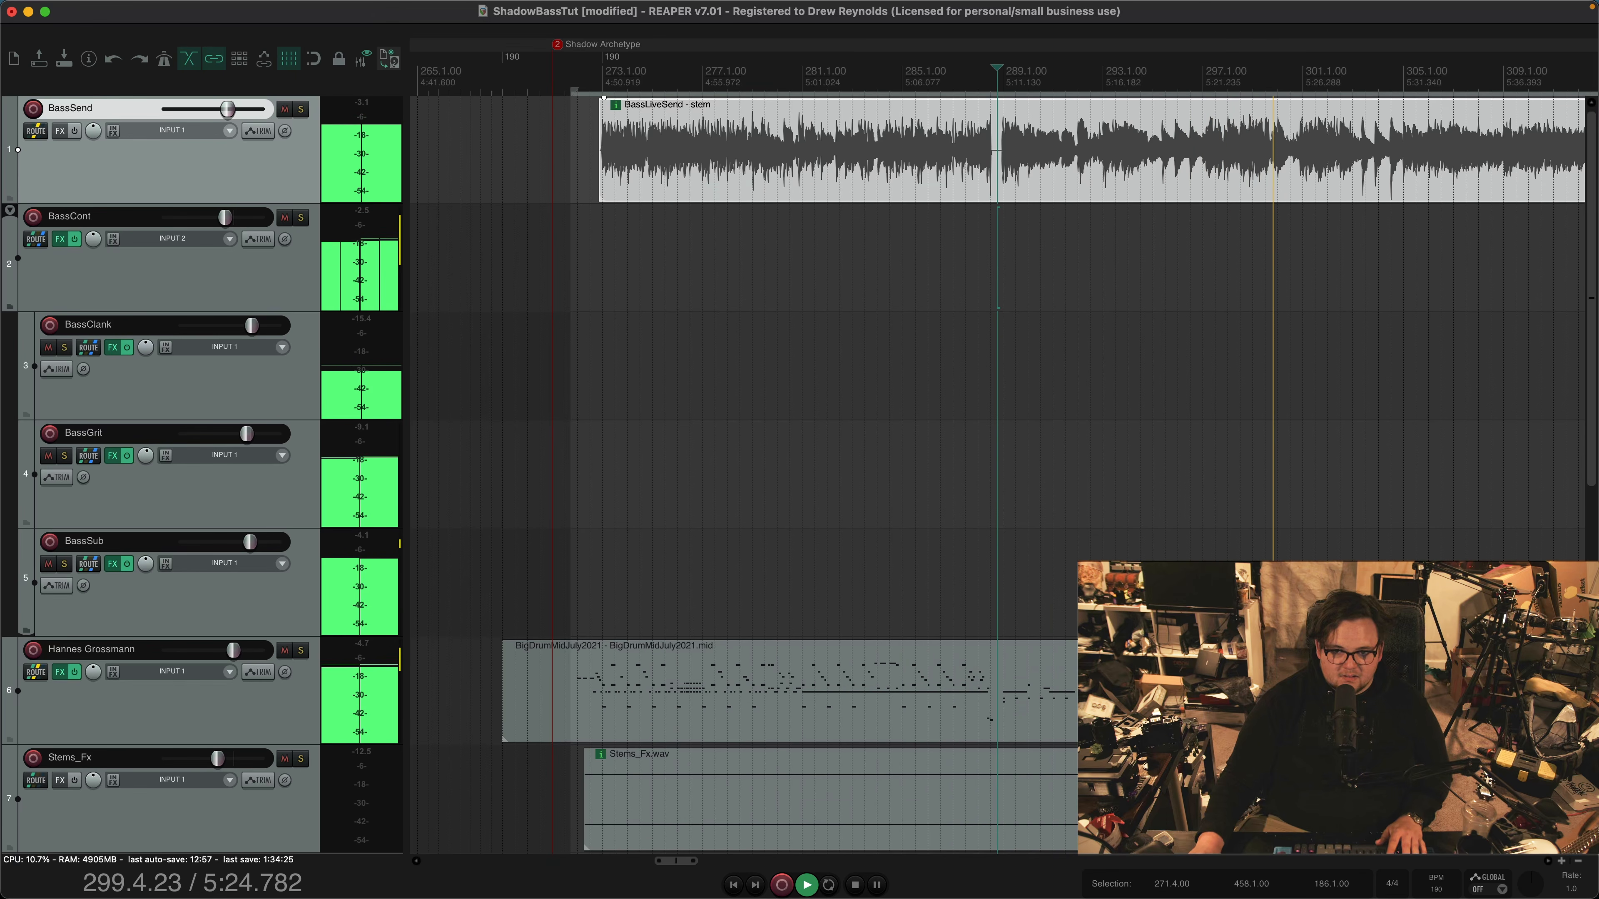
key(space)
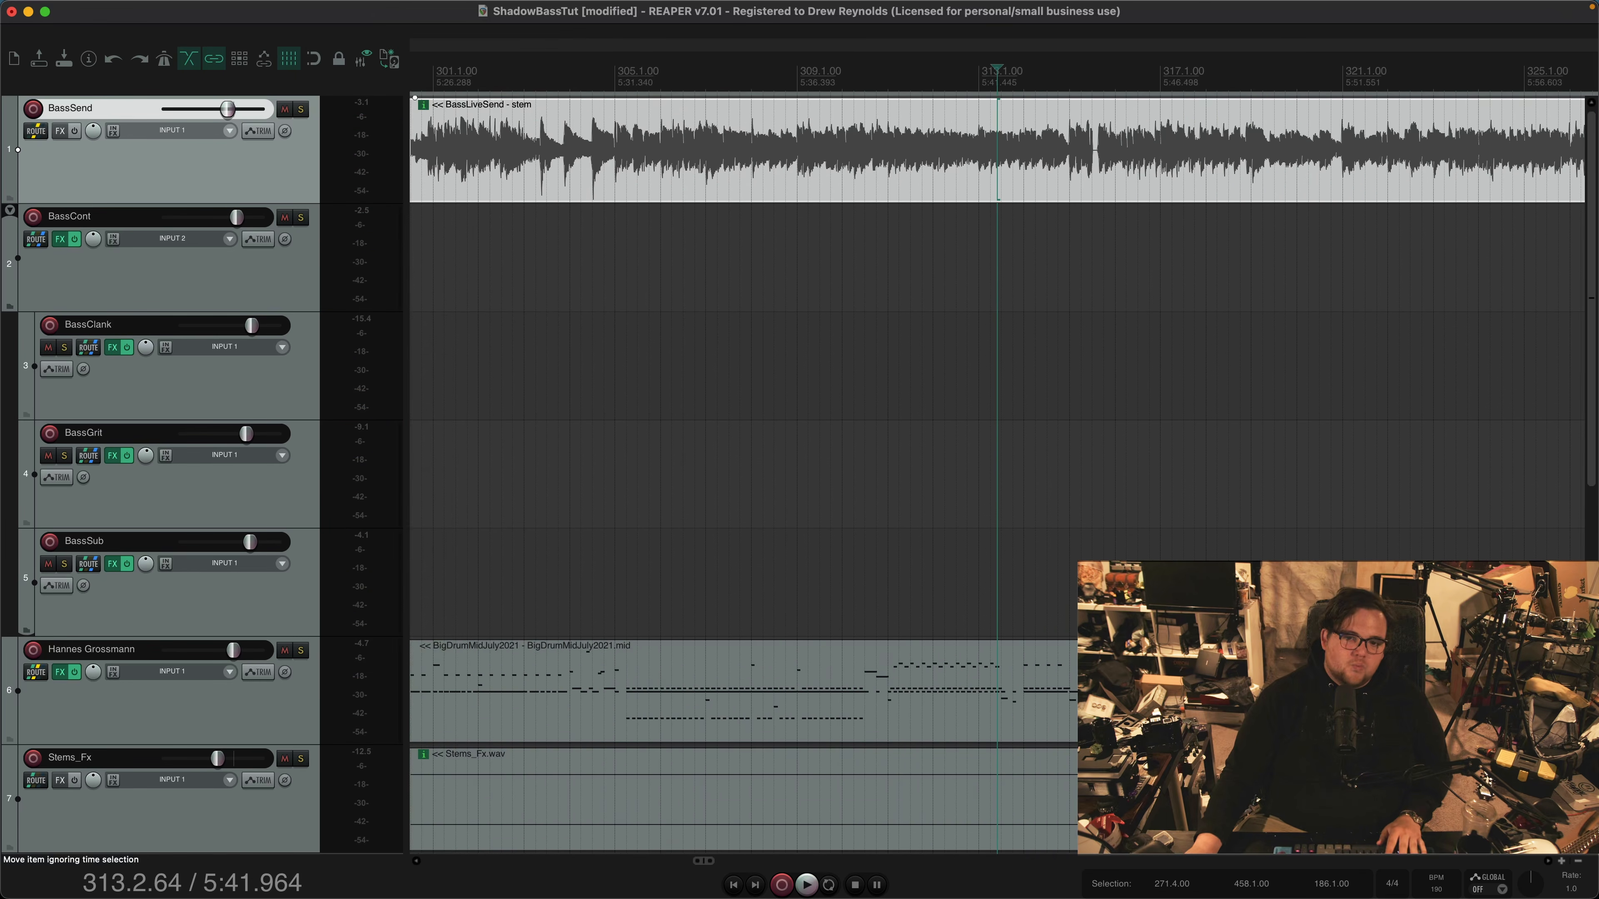
Return to the passage at bar 355 and play it with BassCont soloed, then unsoloed in the full mix
scroll(997, 150, down, 5)
click(1321, 150)
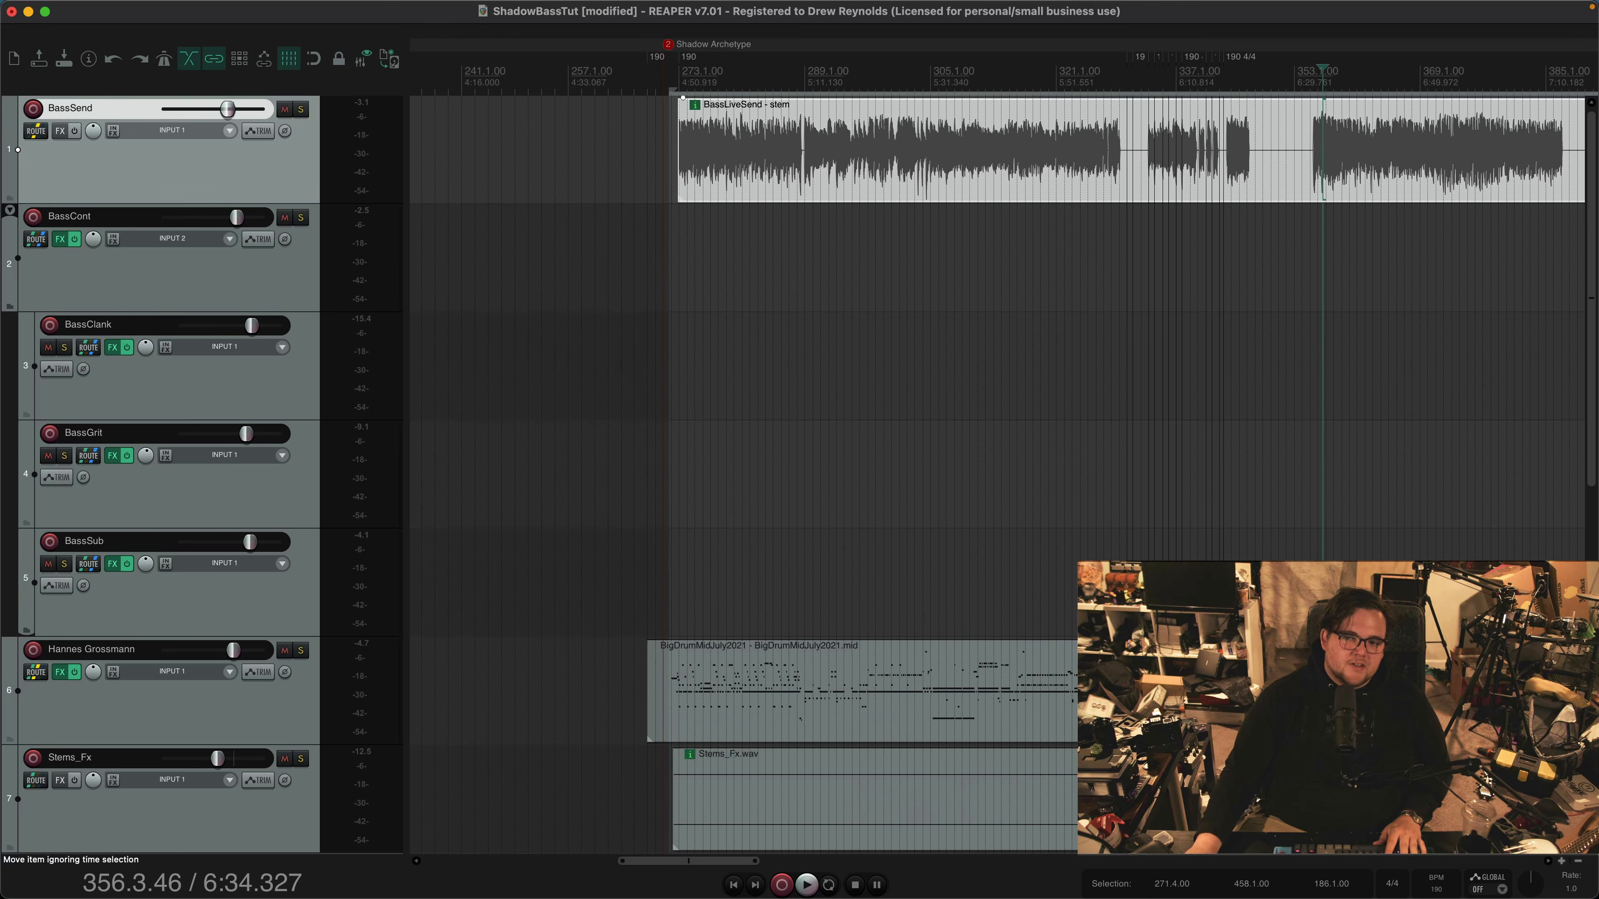
scroll(1320, 150, up, 6)
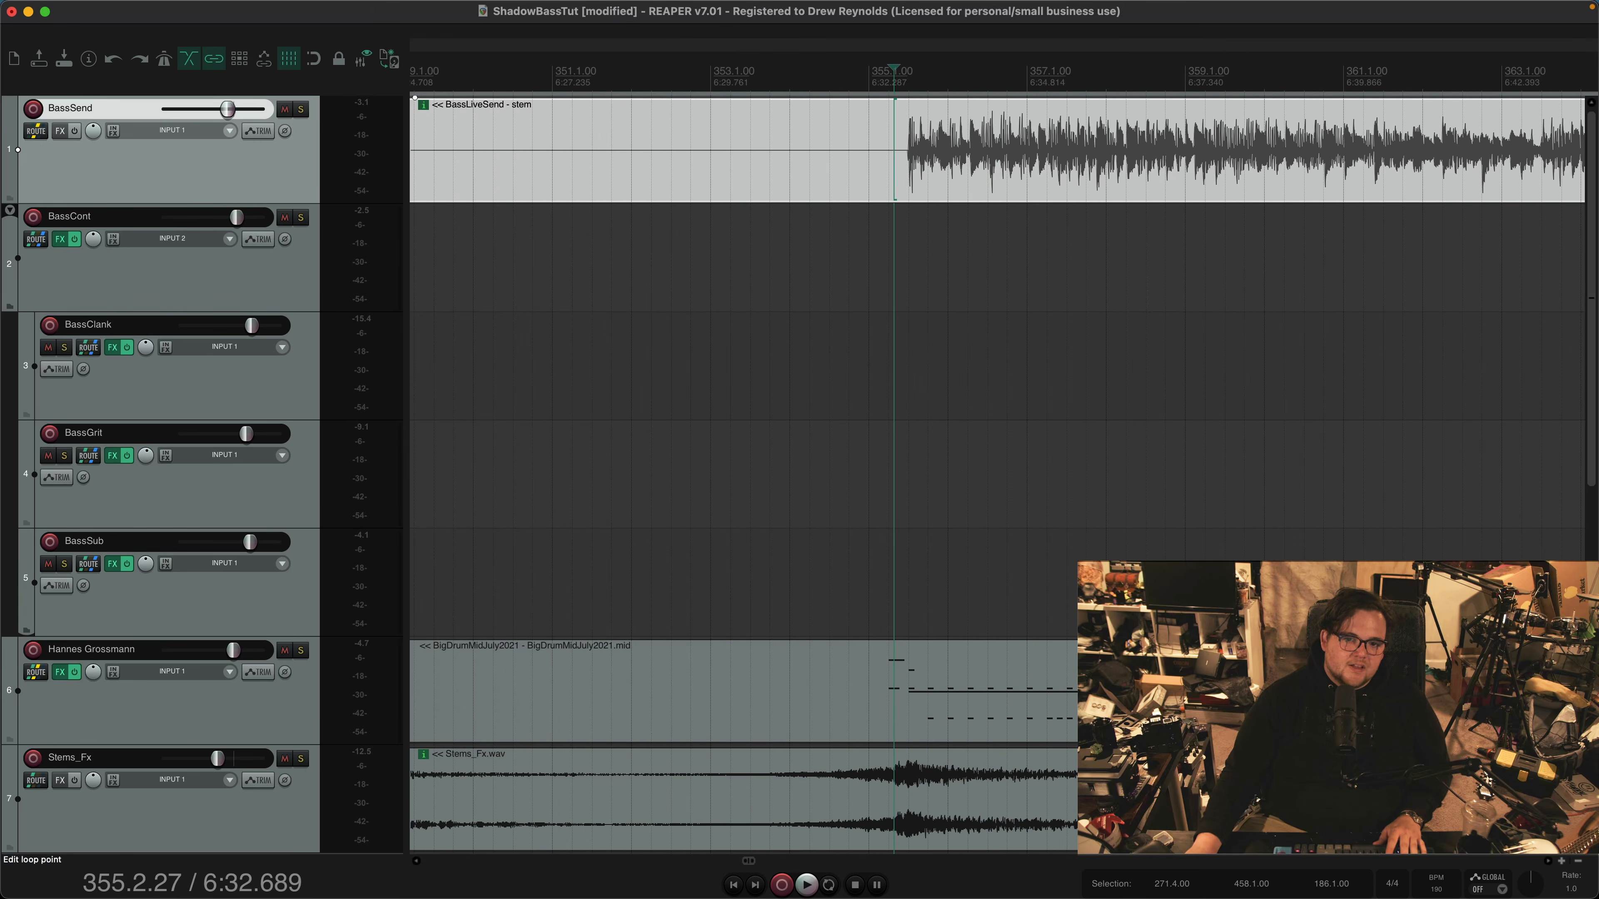
click(302, 218)
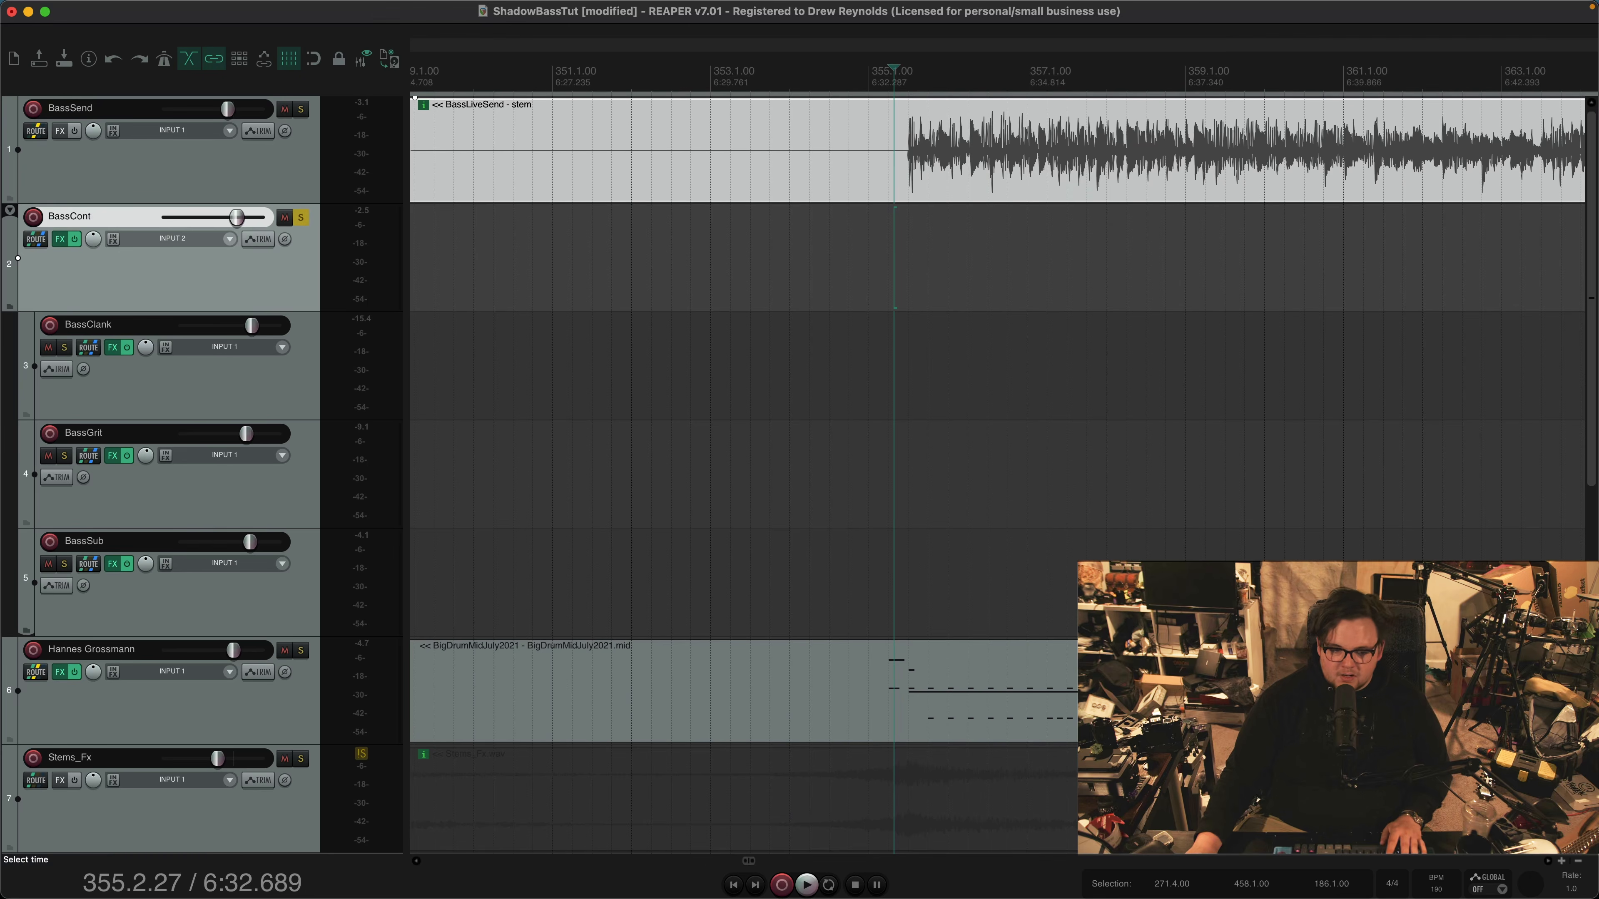
key(space)
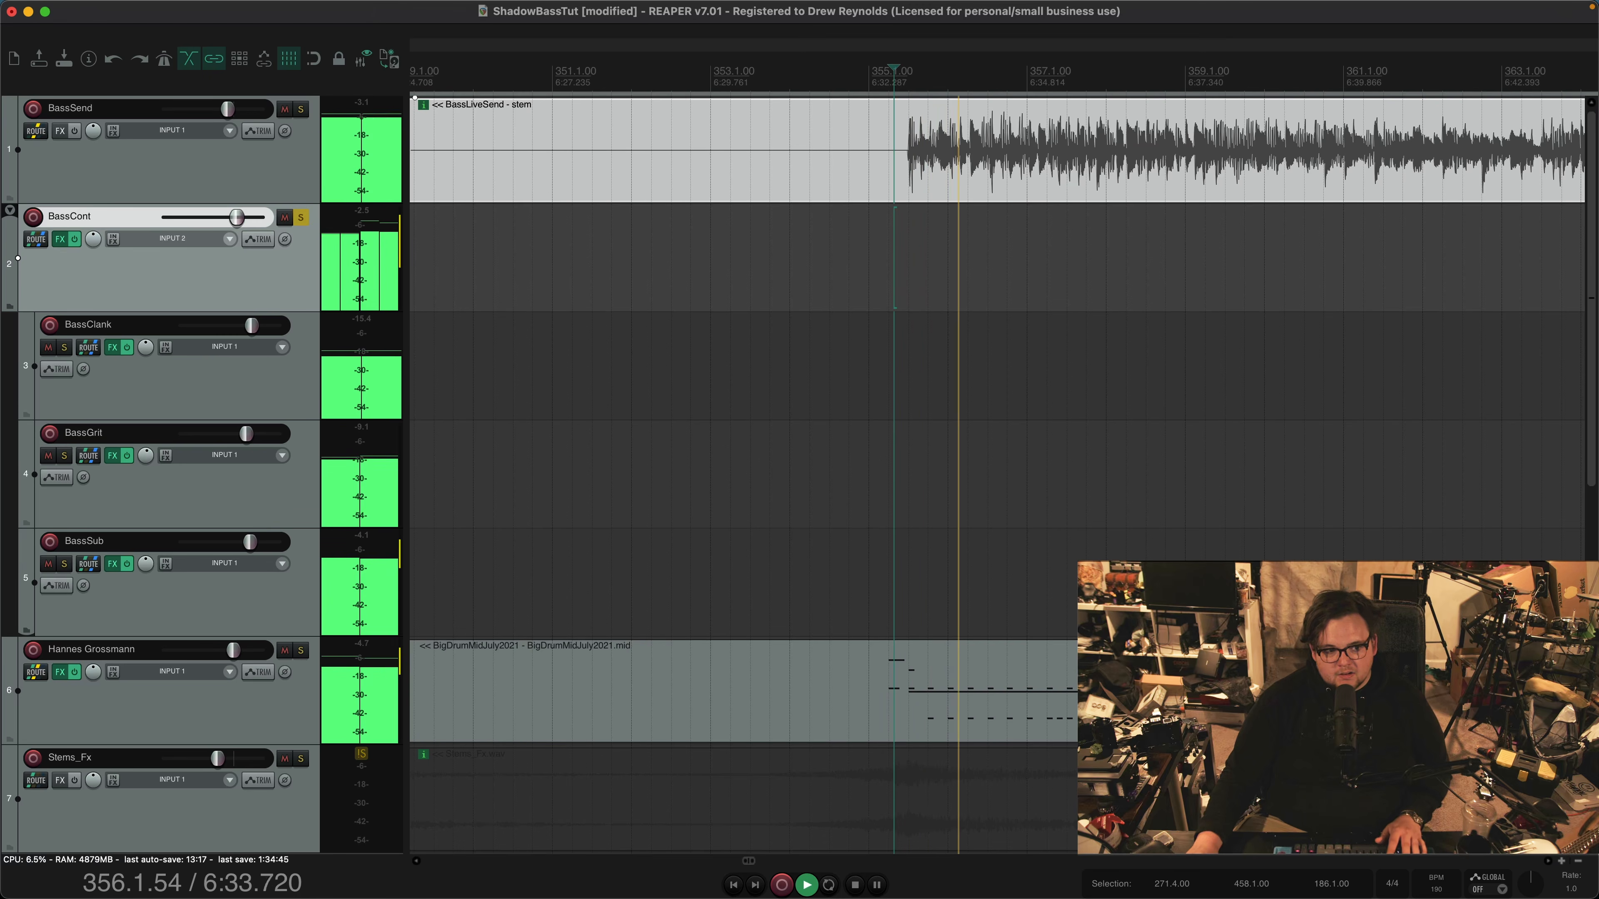
click(301, 217)
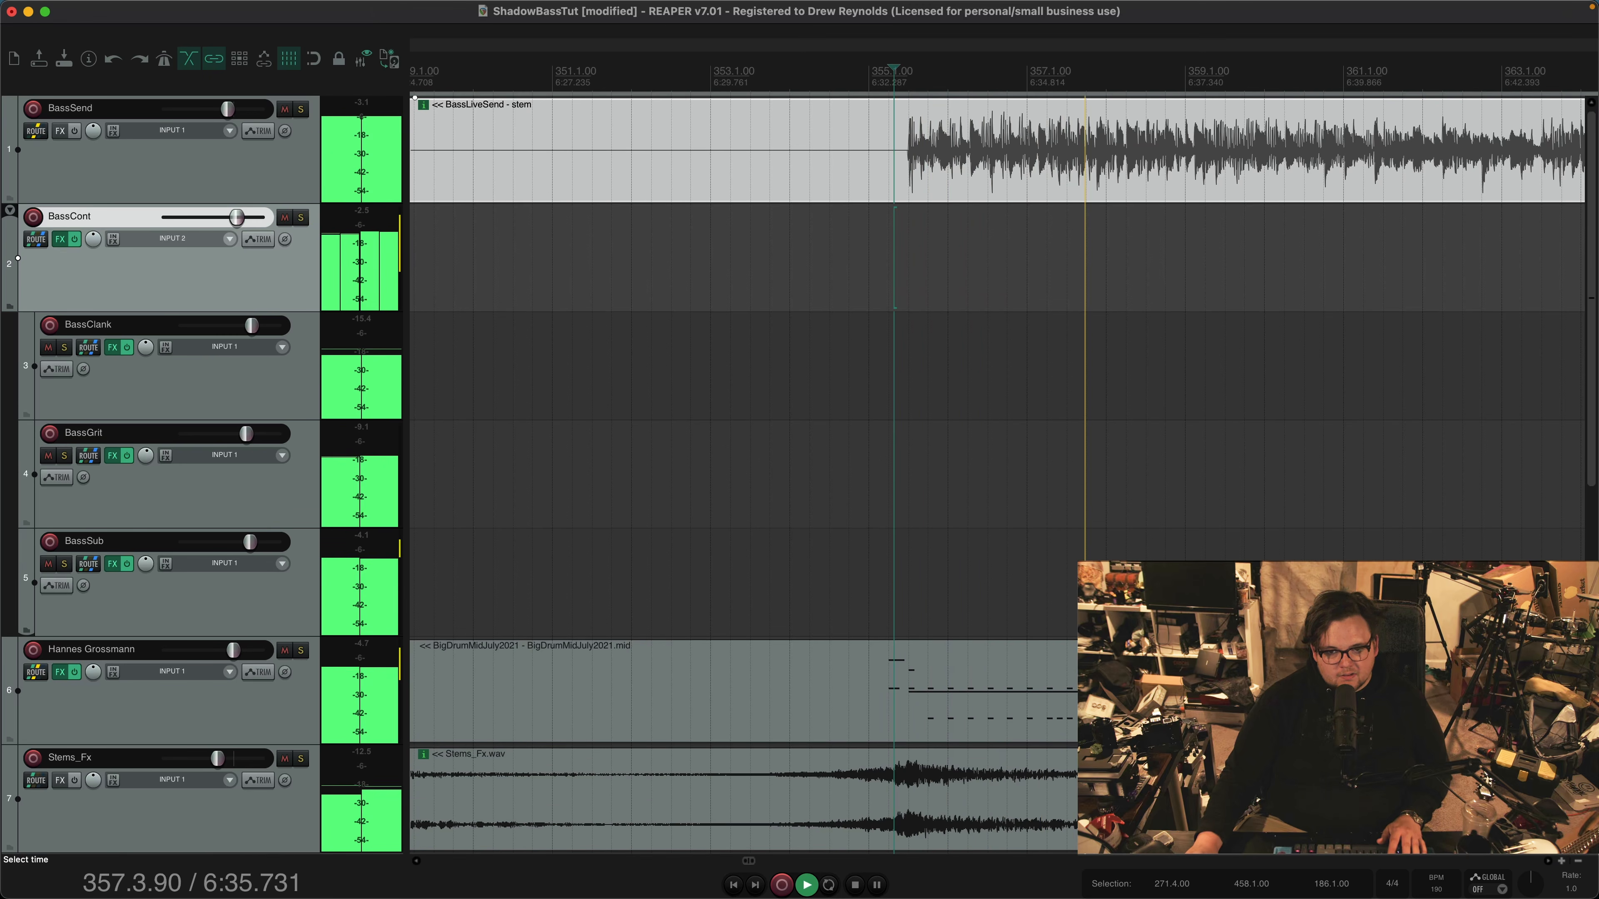
key(space)
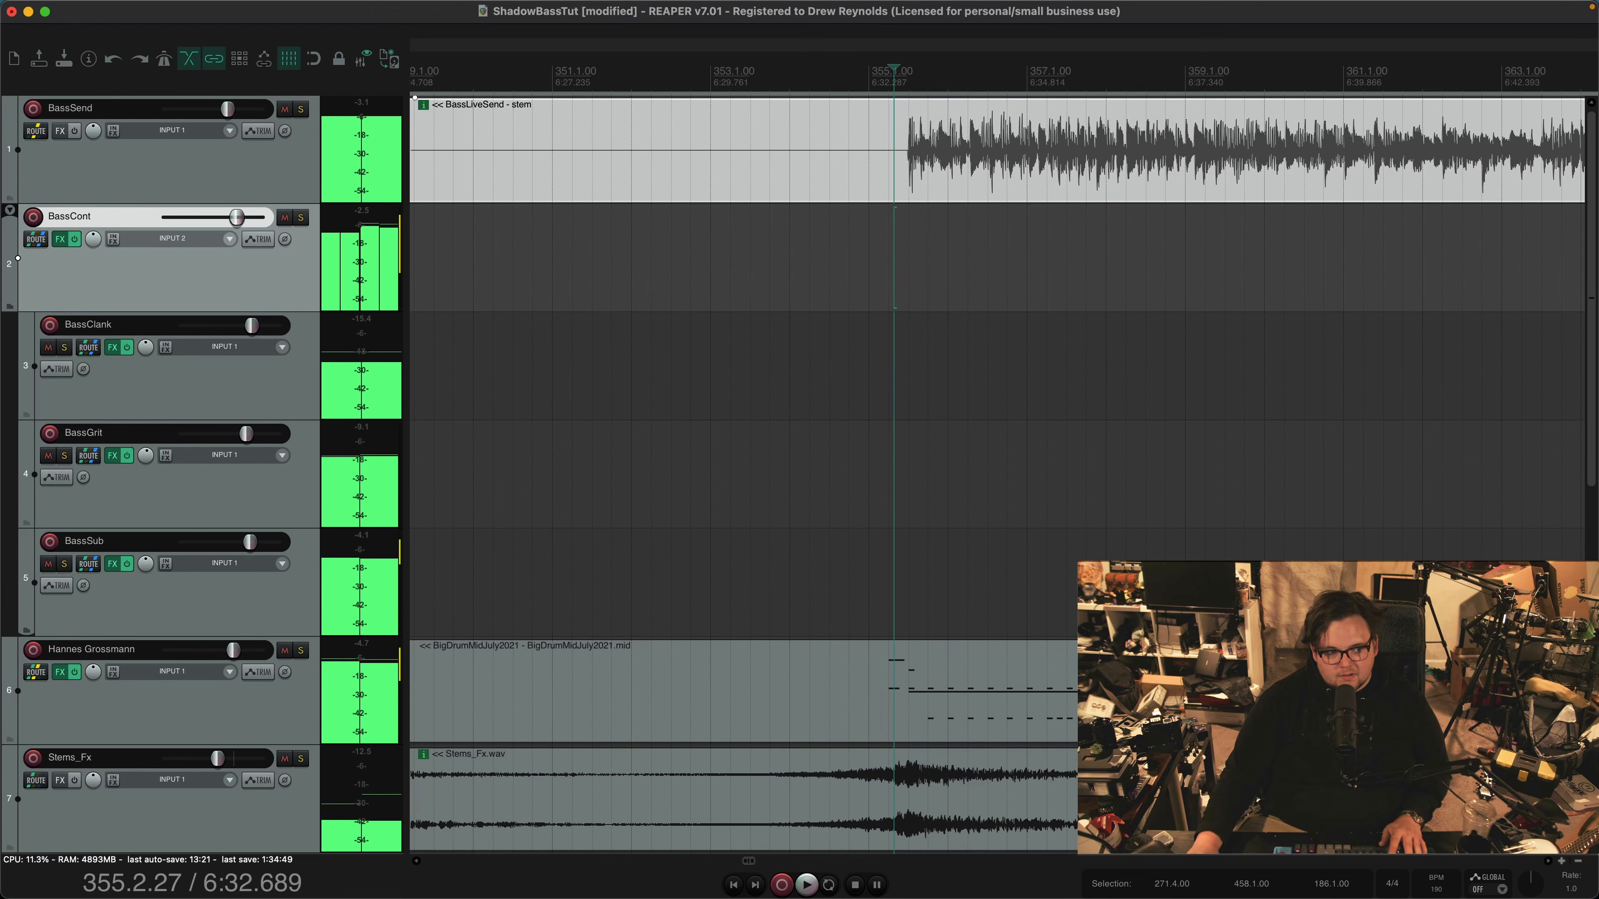
Open BassCont's second Pro-MB, select band 1, and play the full mix from bar 355 to watch the sidechained reduction
click(60, 239)
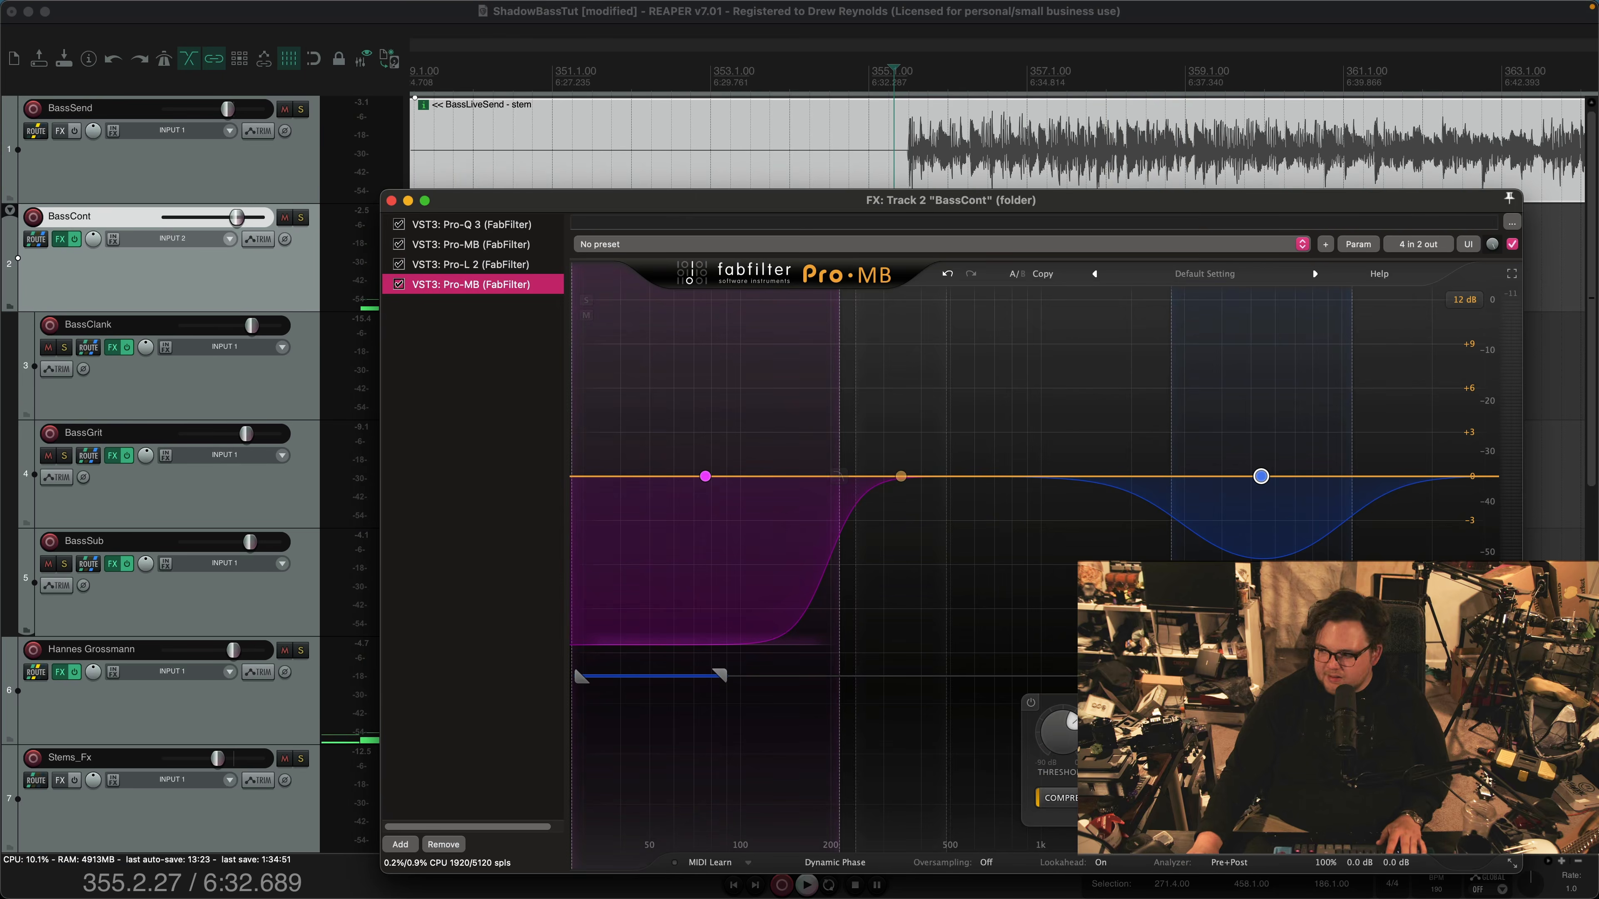
click(705, 476)
key(space)
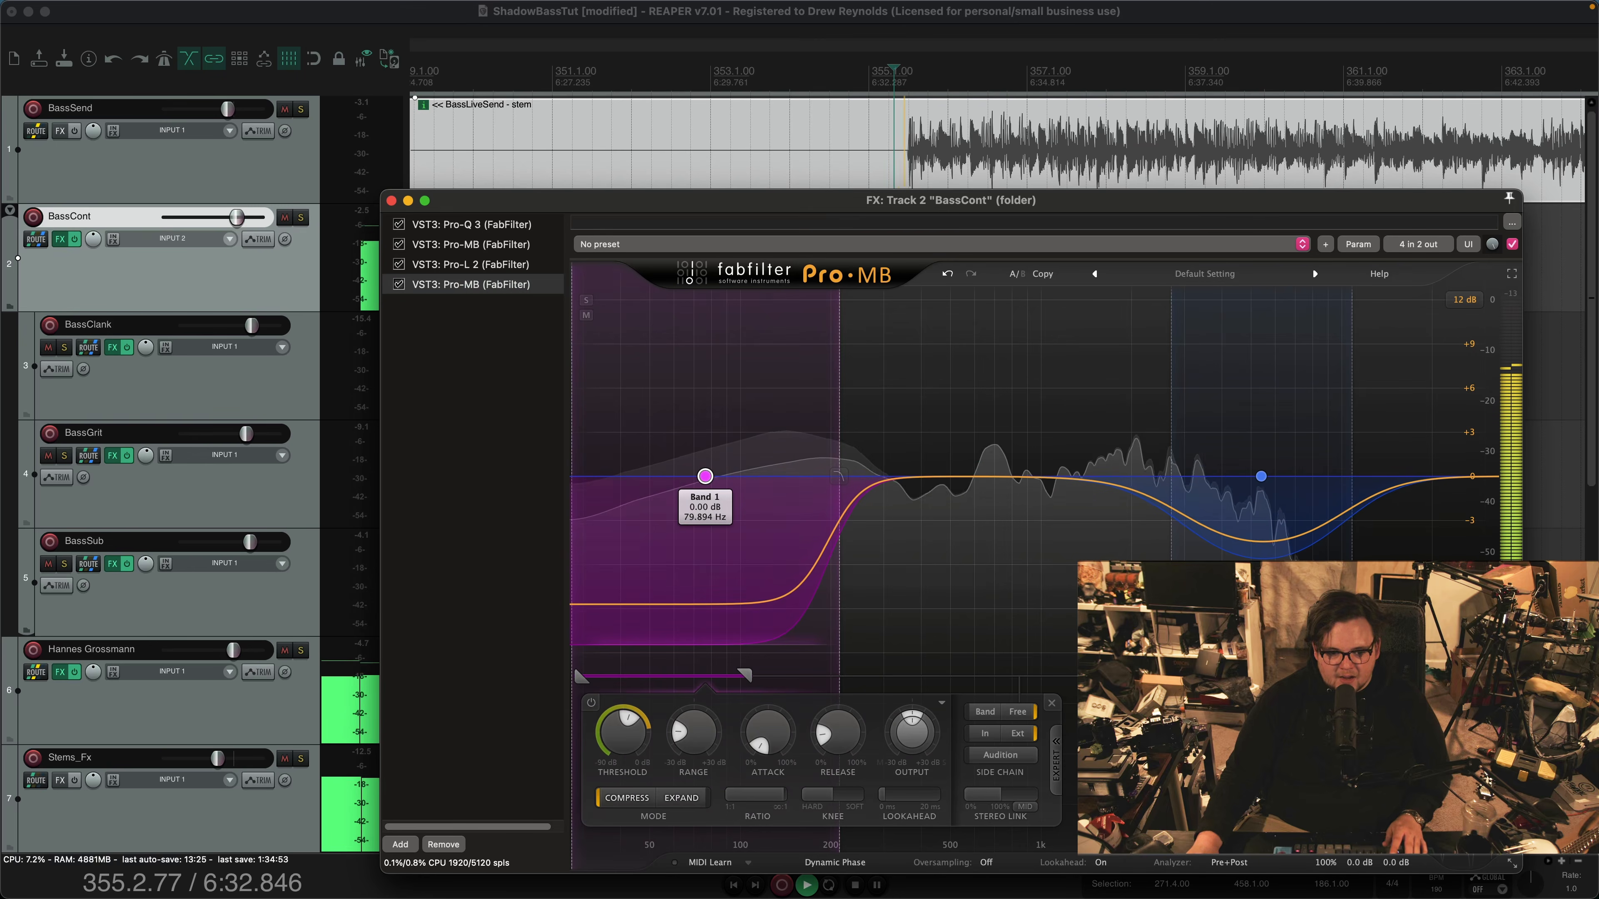
key(space)
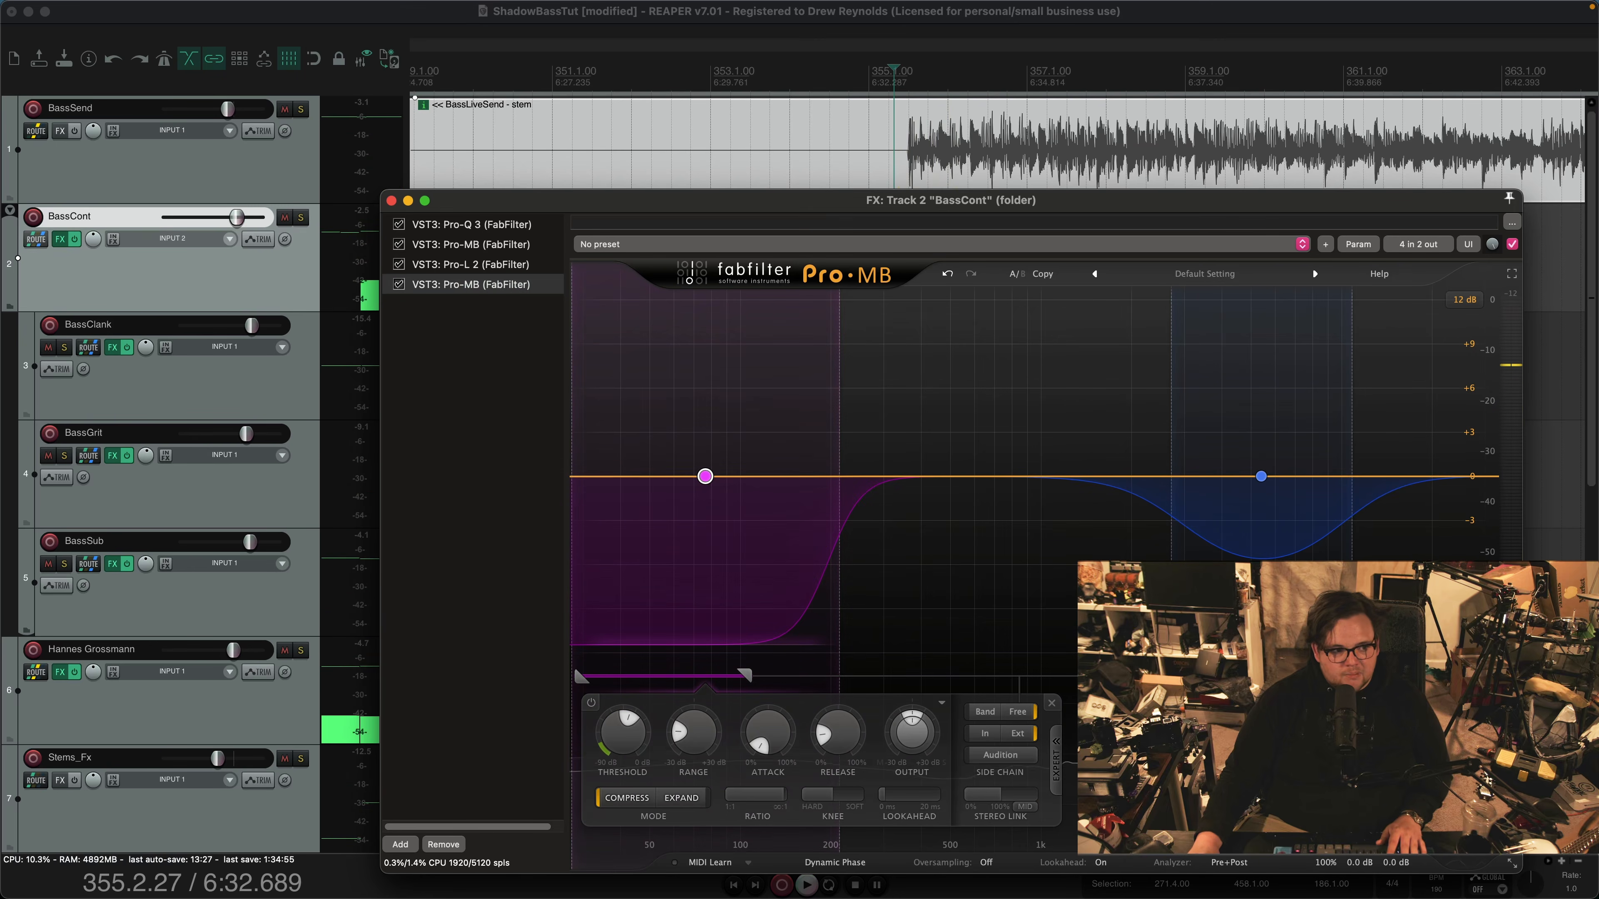
Review BassCont's receive from the drum track on channels 3/4 and show the drum track's BassCont send volume envelope
key(i)
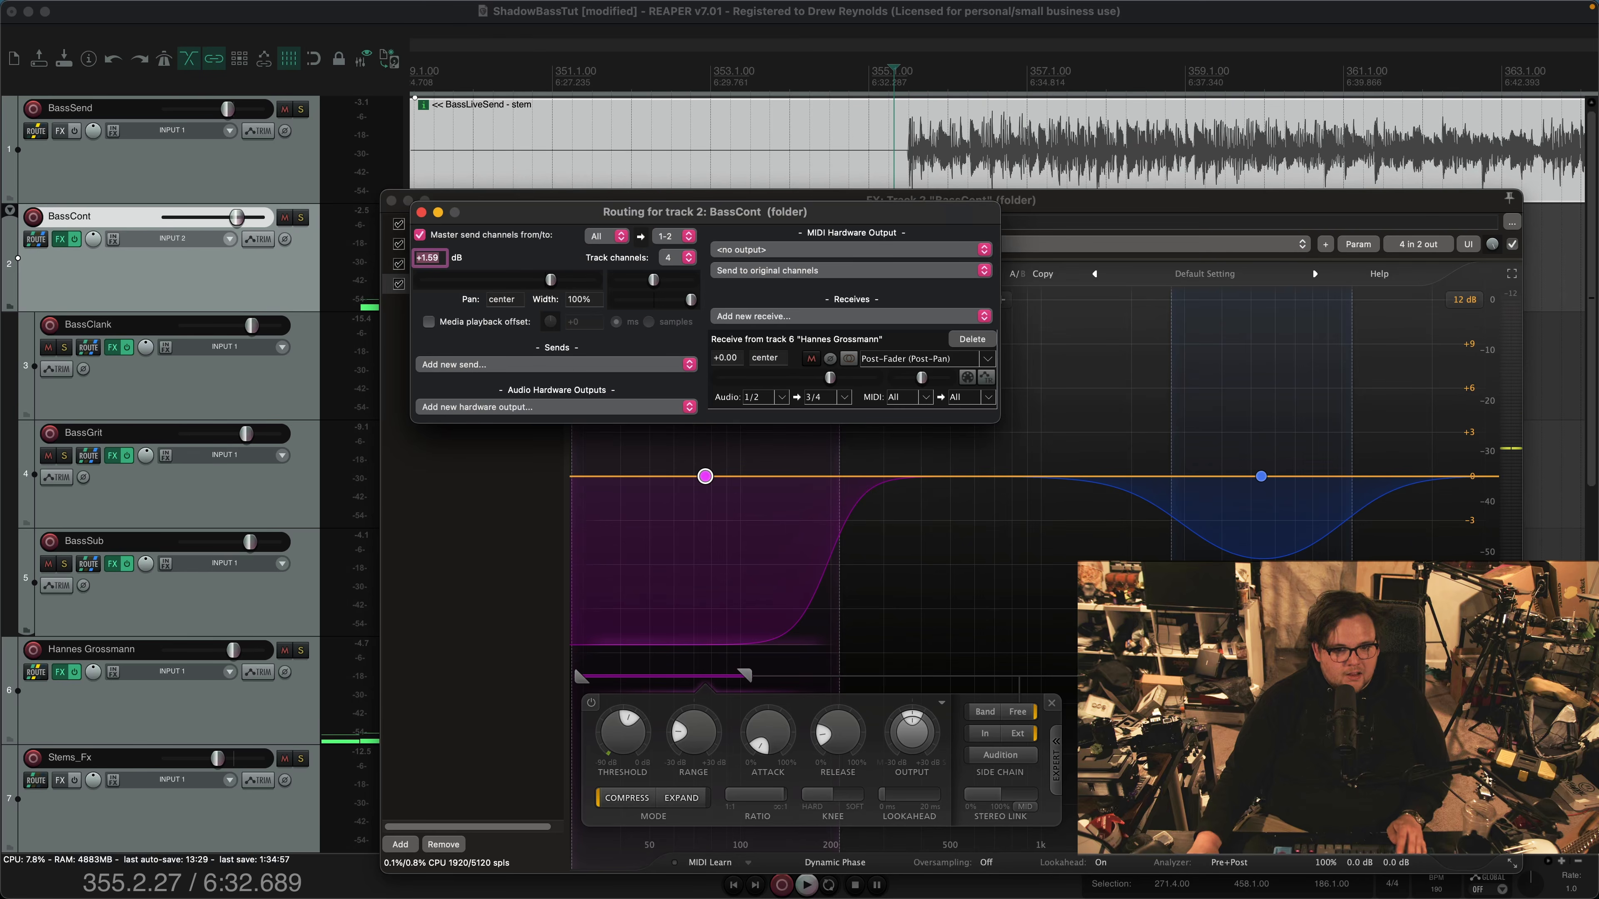
key(Escape)
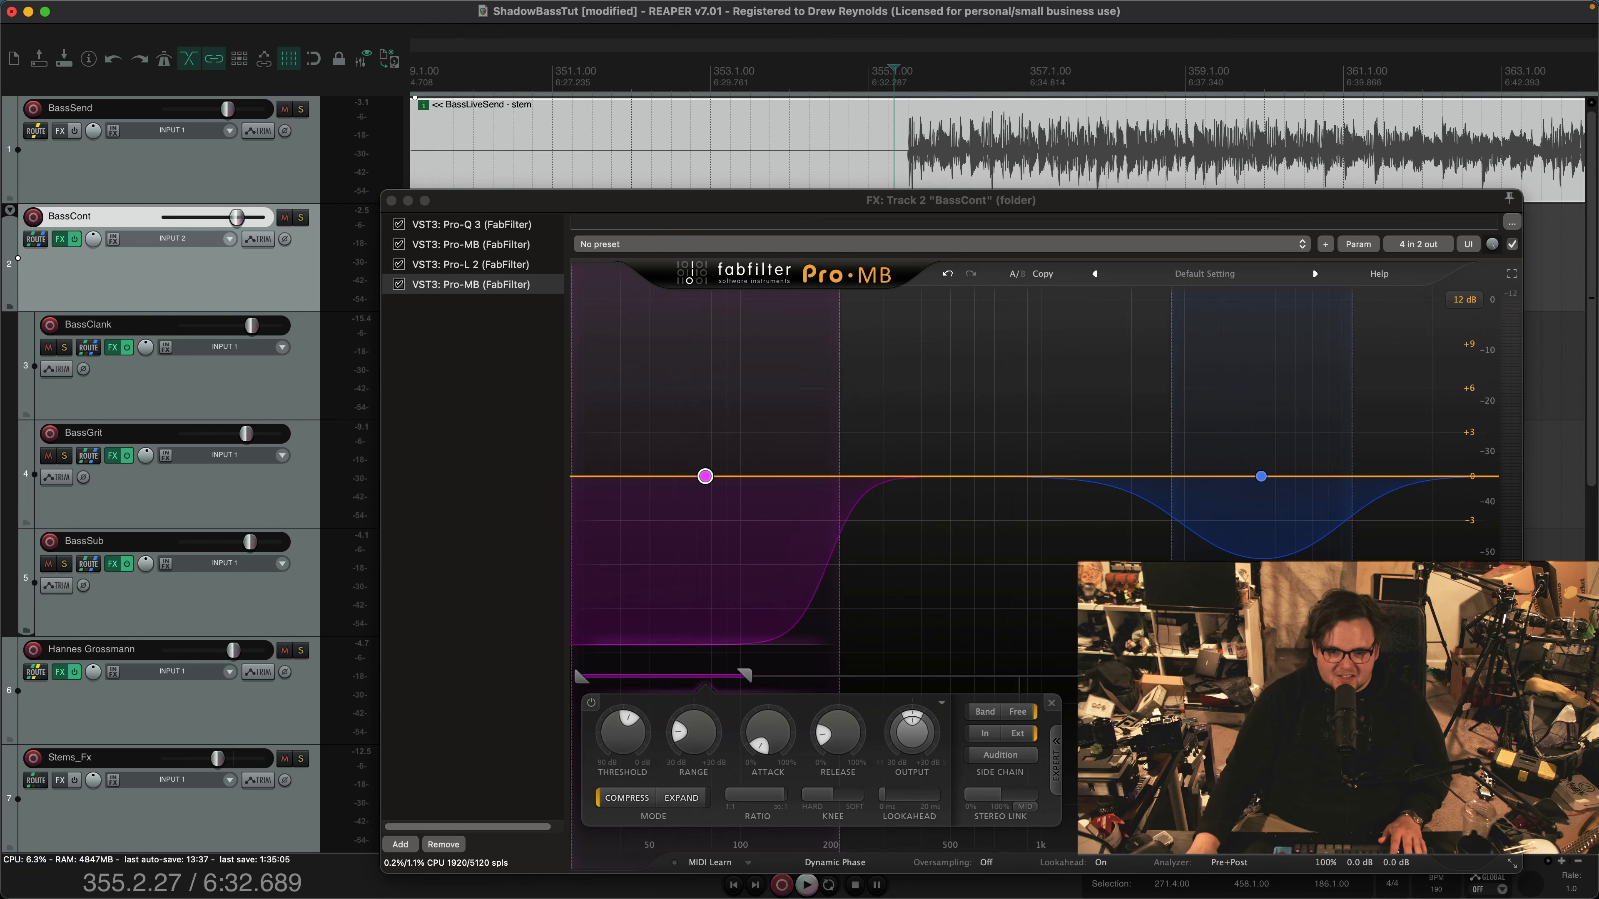
key(i)
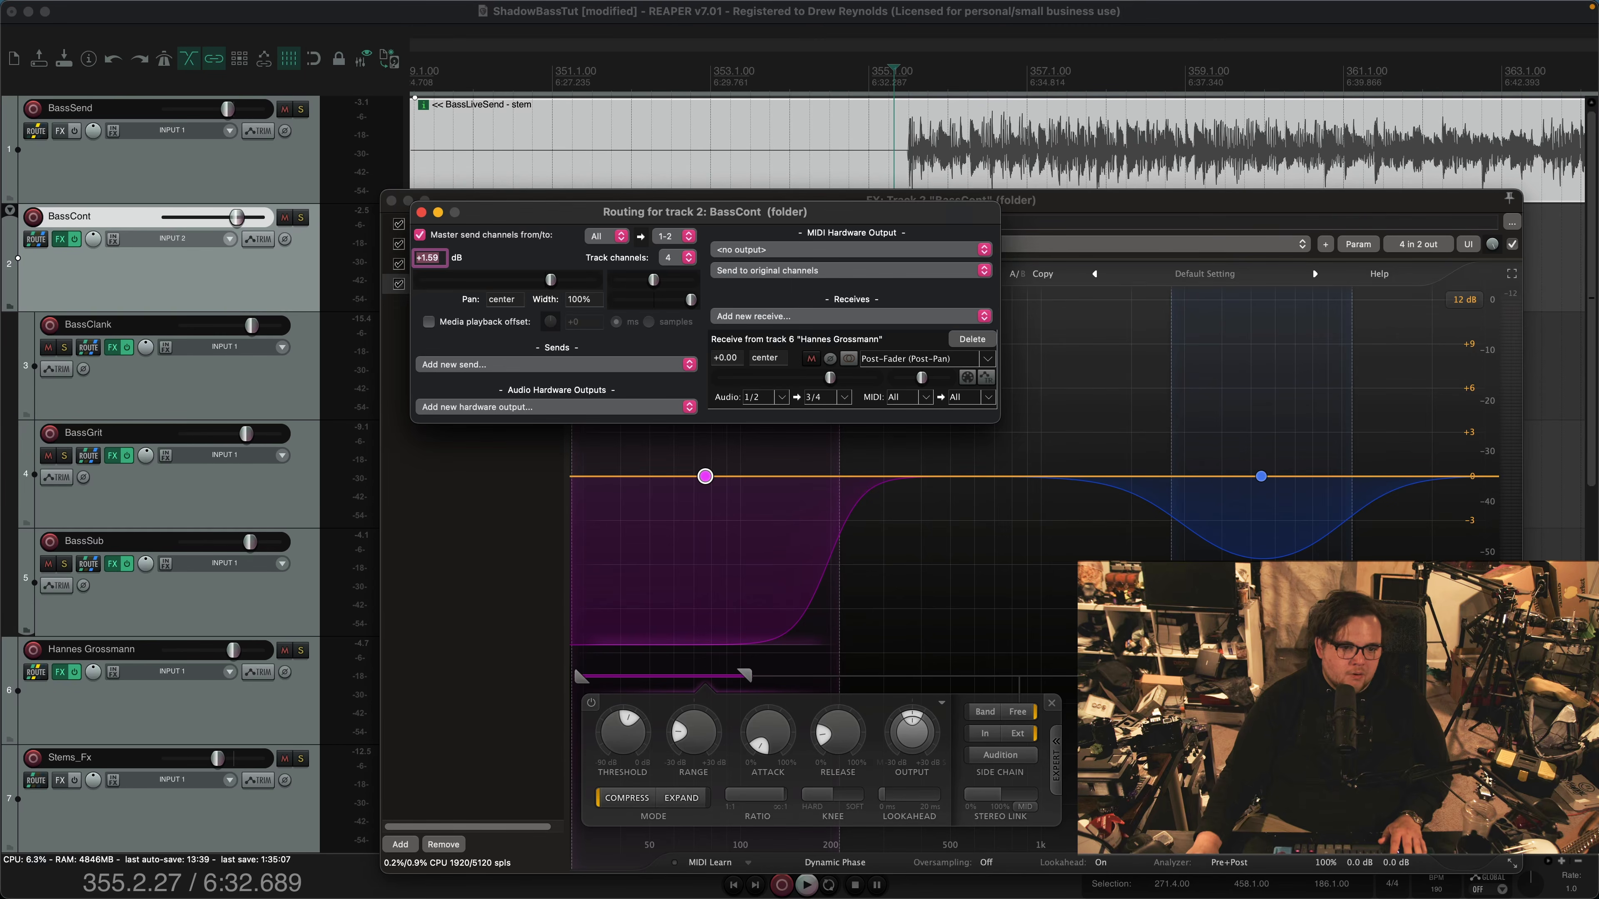
key(Escape)
click(258, 239)
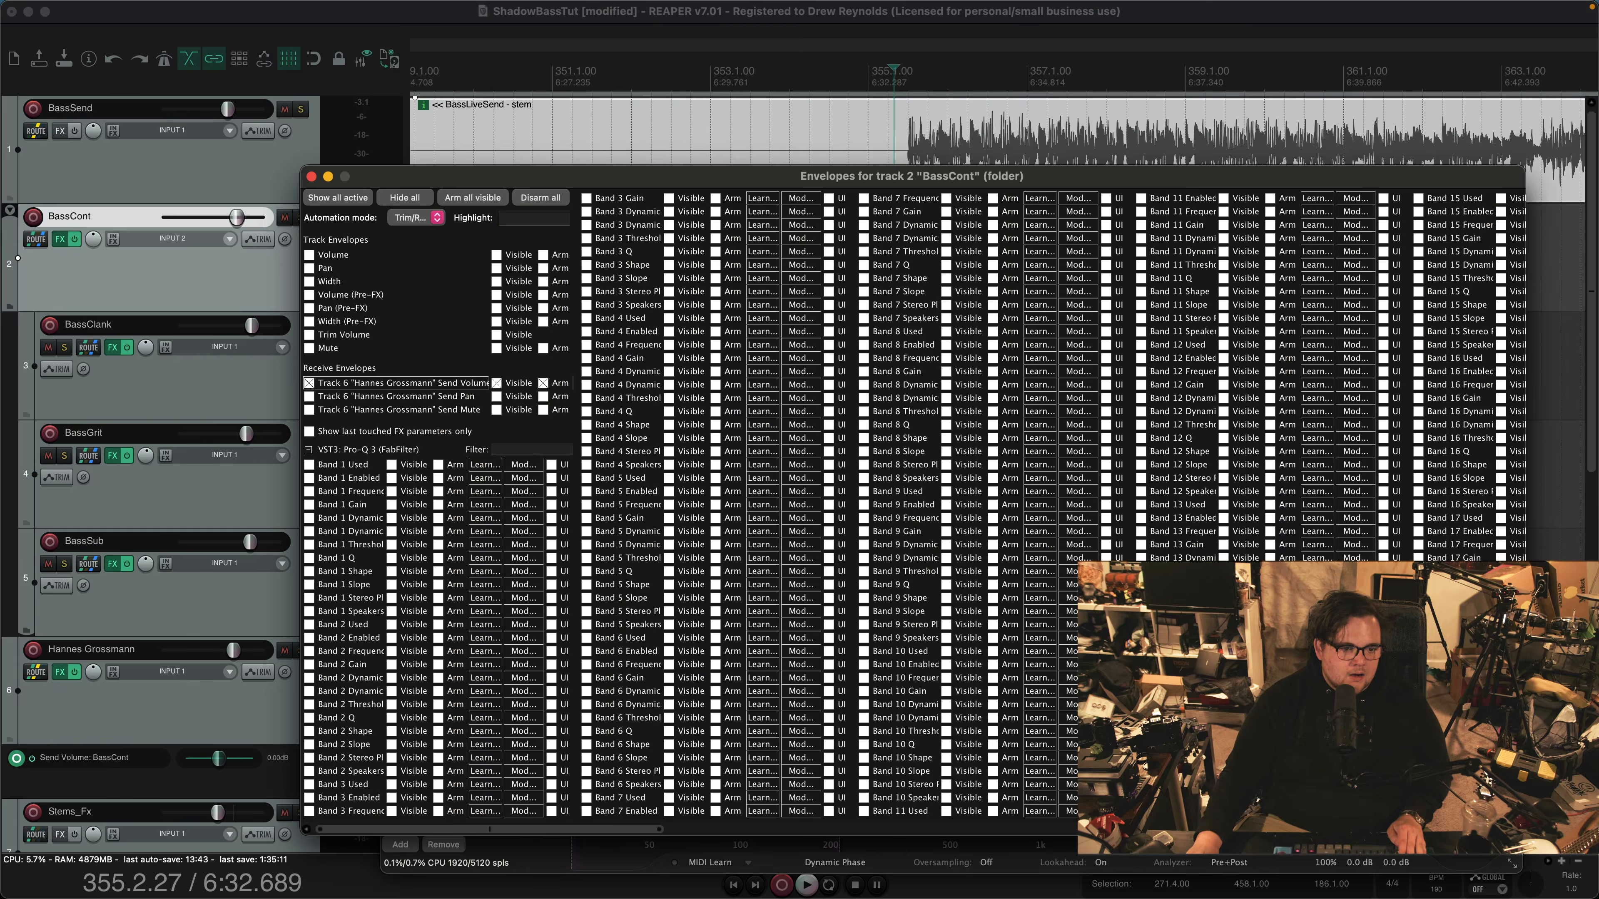
key(Escape)
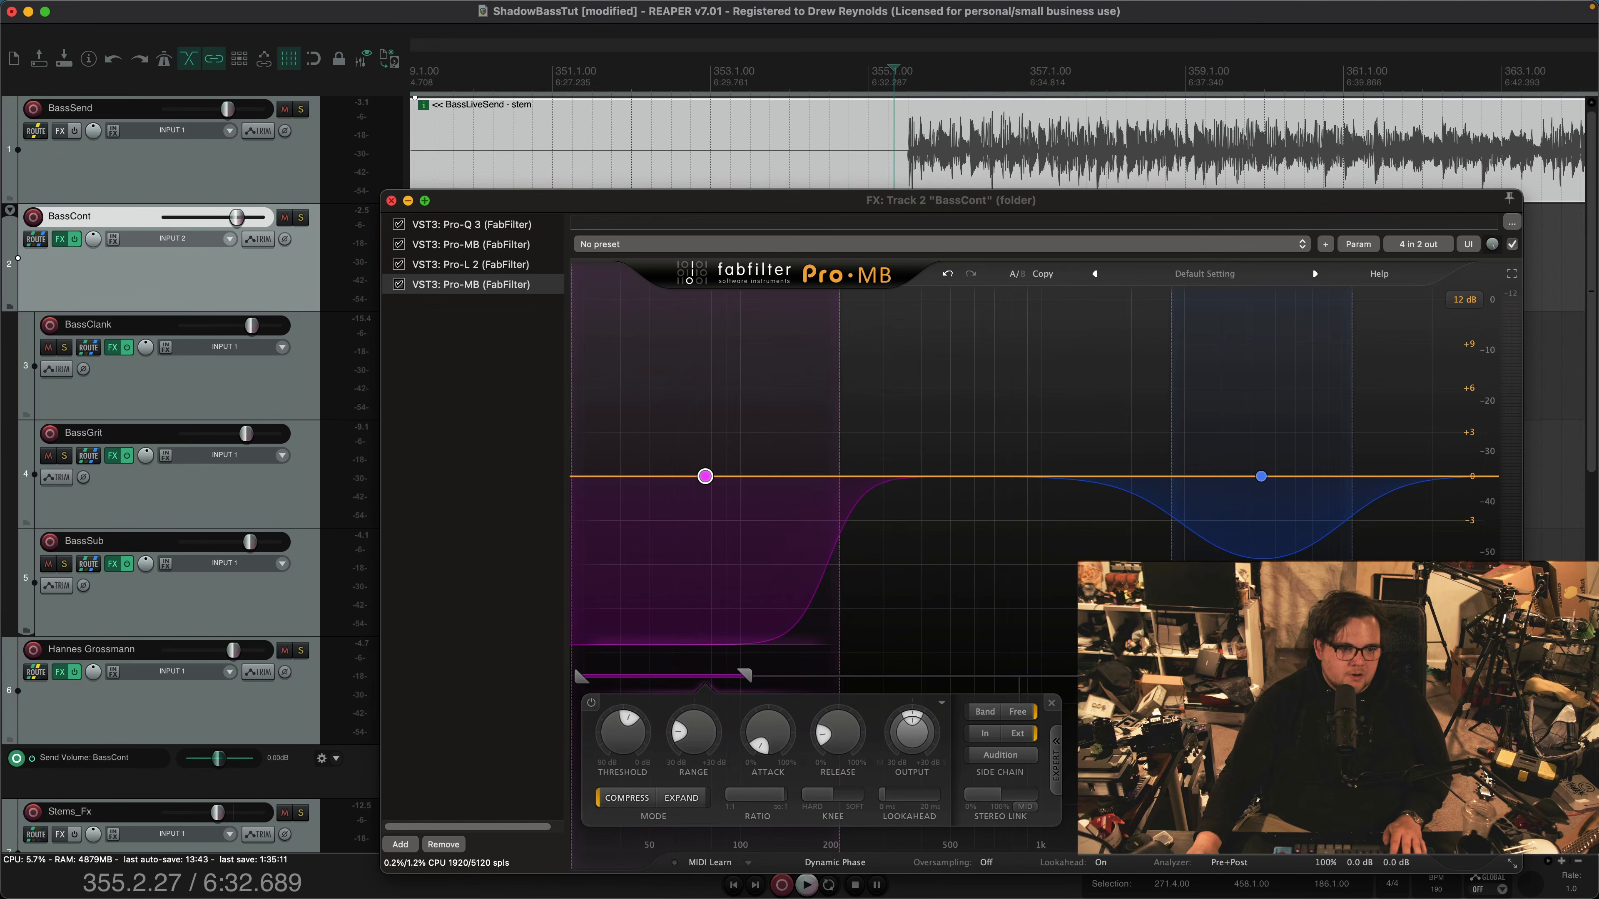
key(Escape)
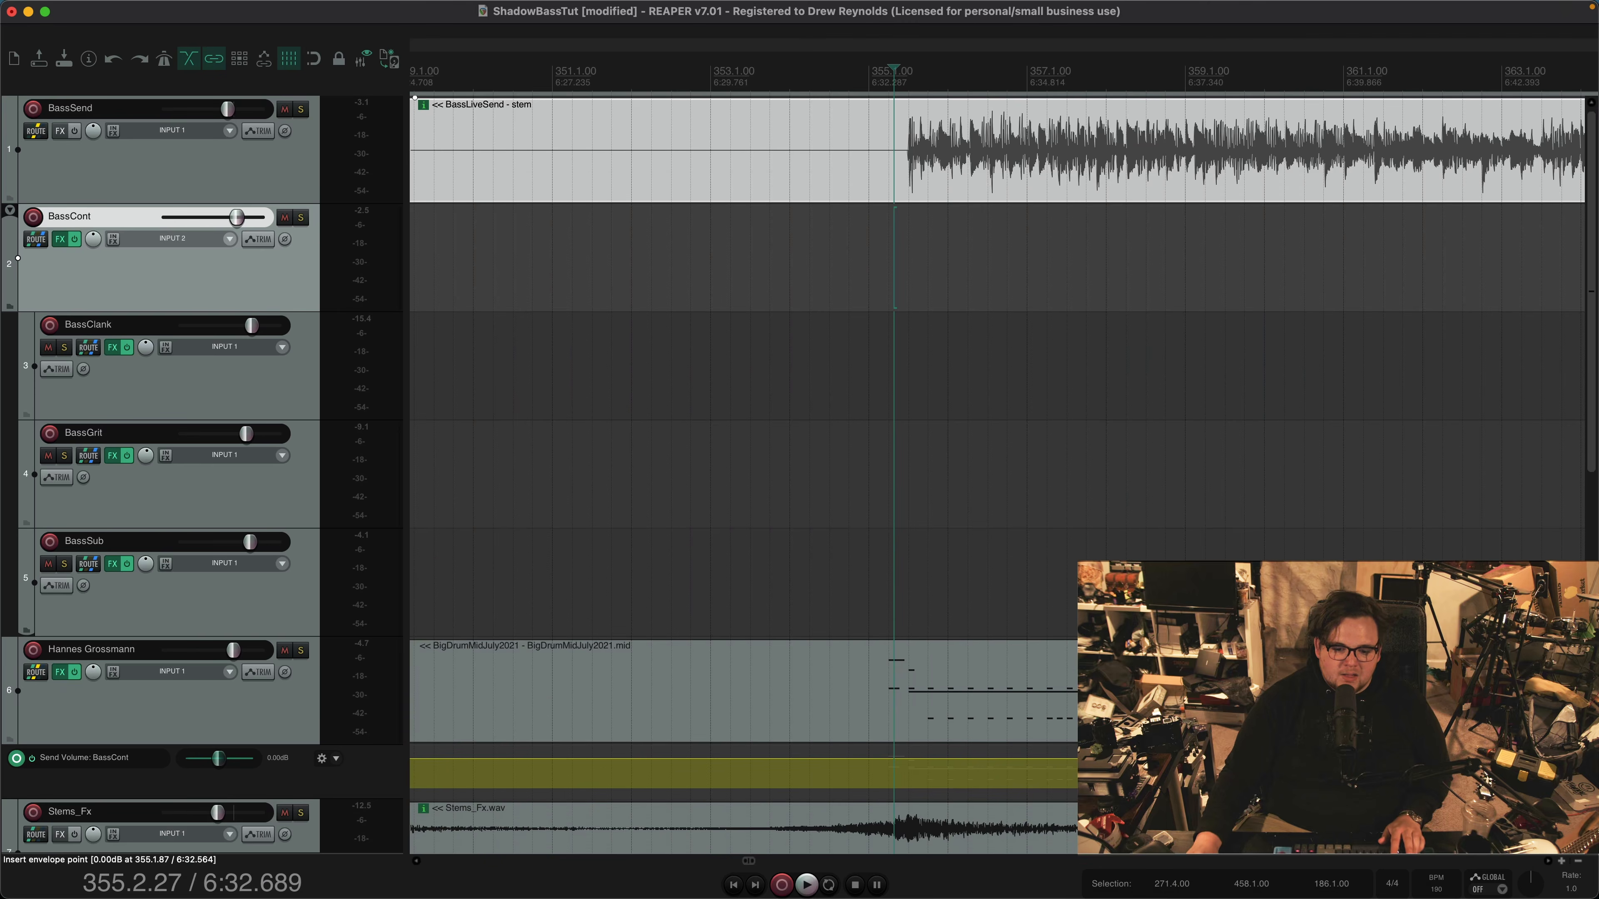
Add two points to the BassCont send volume envelope at bar 355 and drop the level after them to about -48 dB
shift+click(883, 758)
shift+click(895, 759)
scroll(896, 749, down, 3)
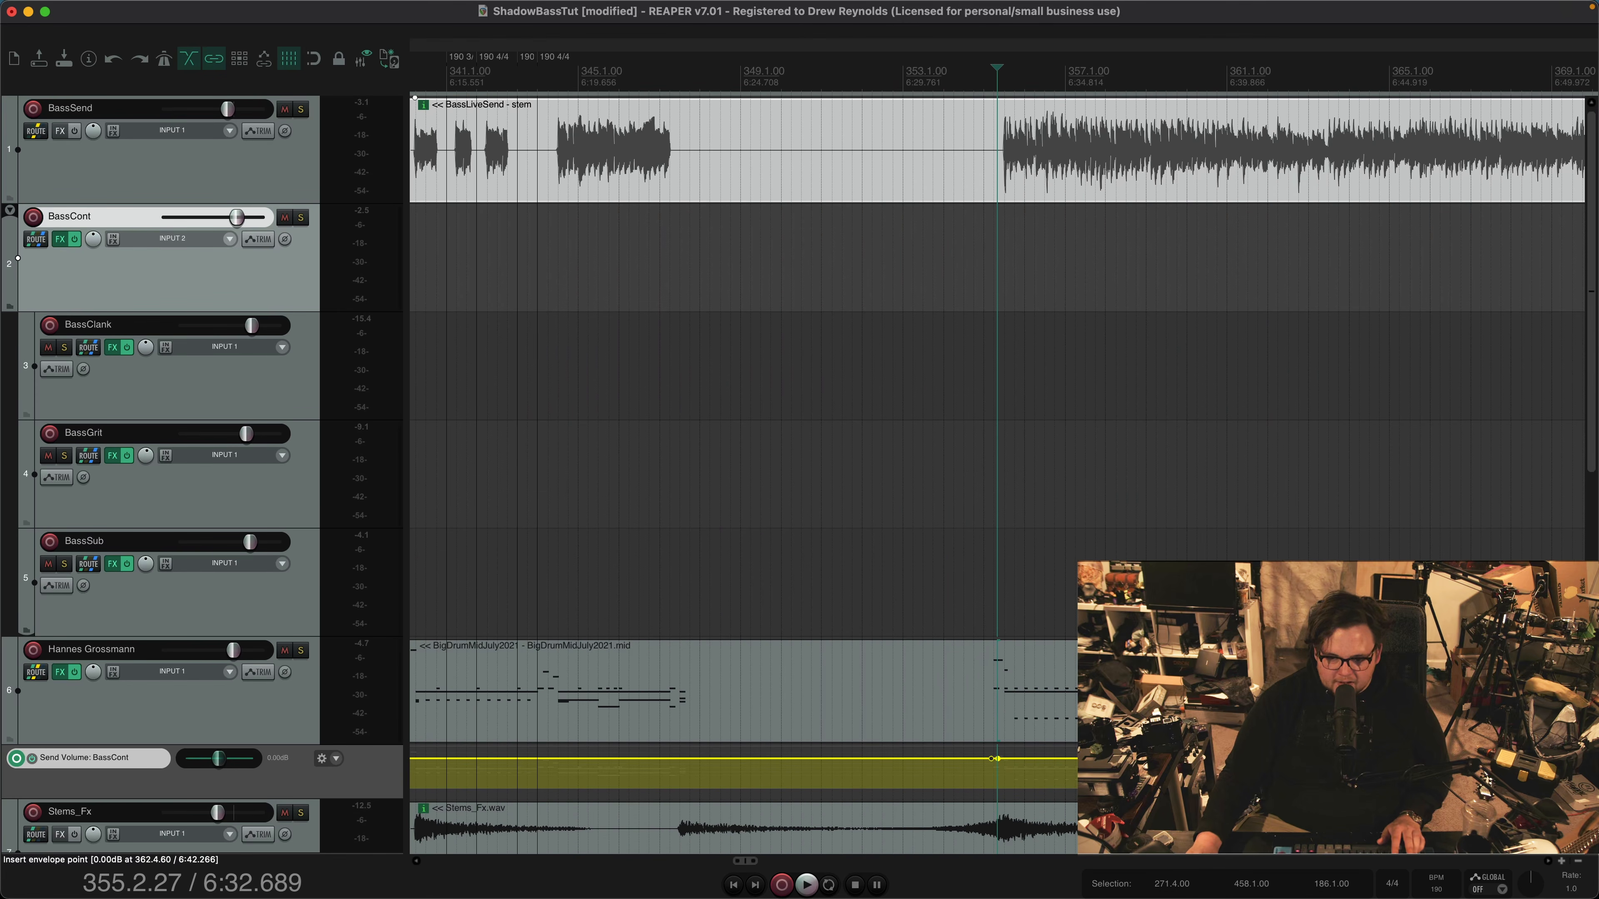
drag(998, 758, 998, 785)
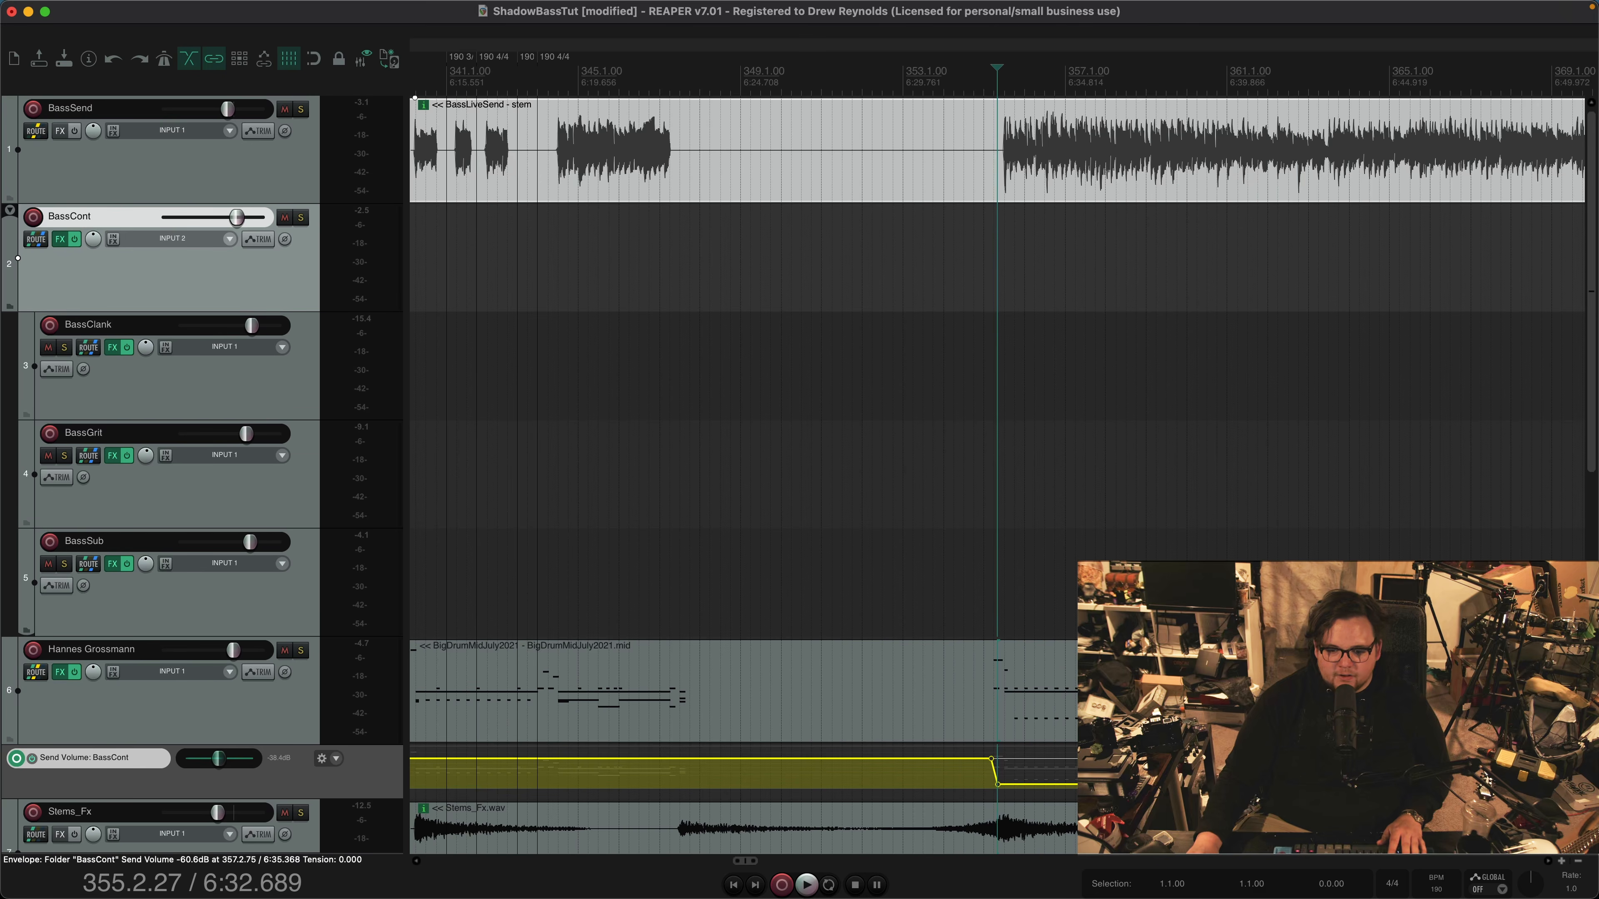
Reopen BassCont's second Pro-MB and audition the passage from bar 355 with the drum send lowered
key(f)
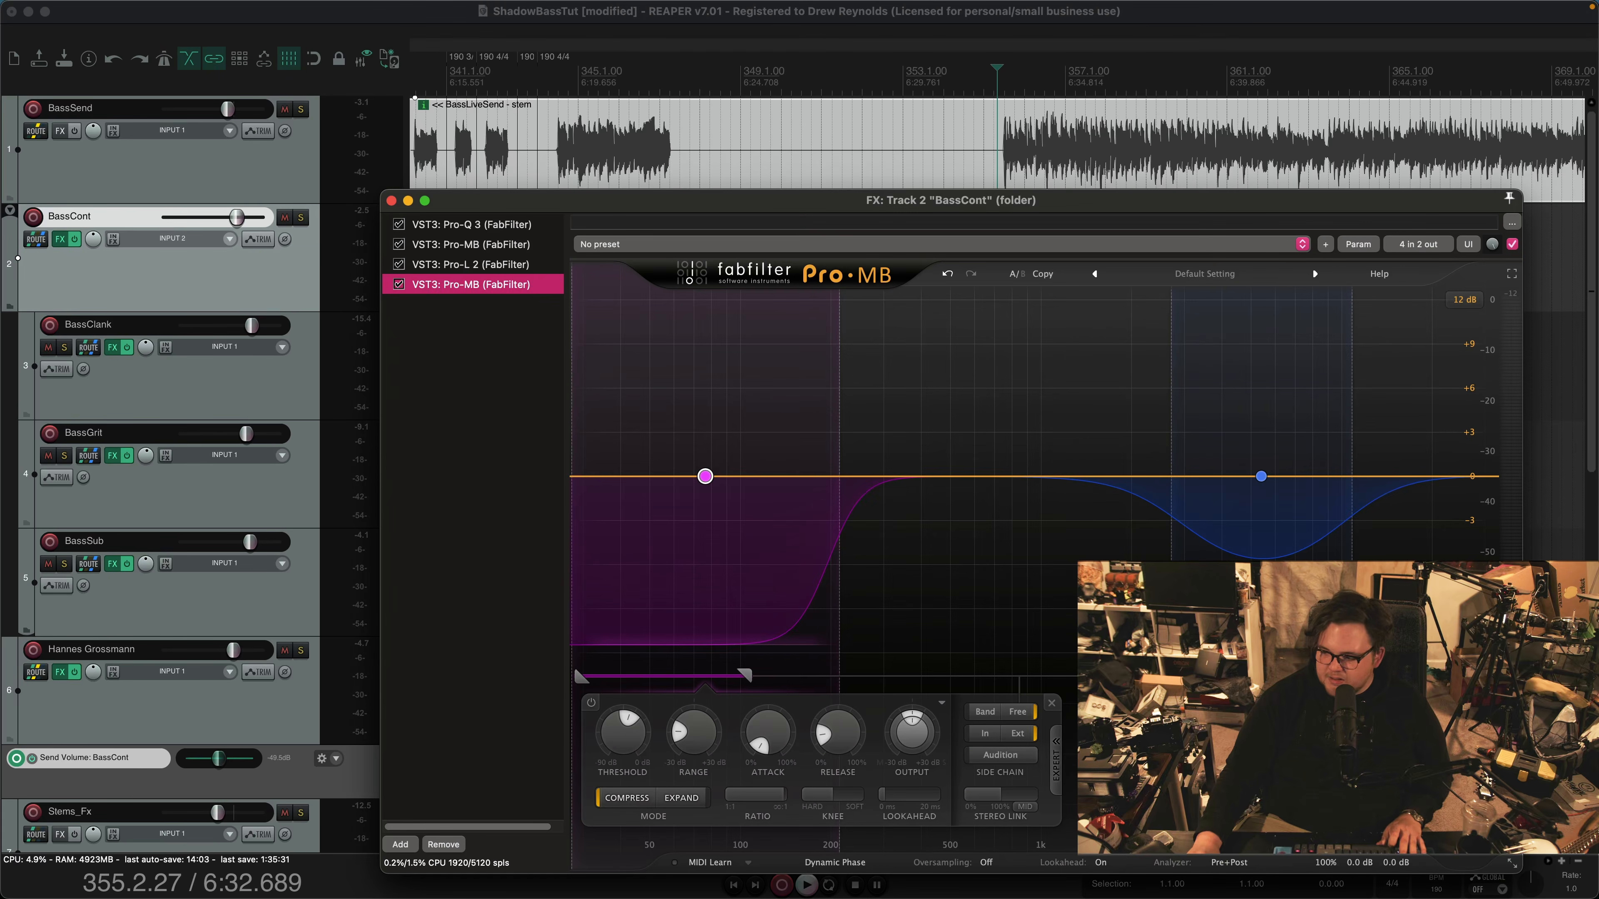
key(space)
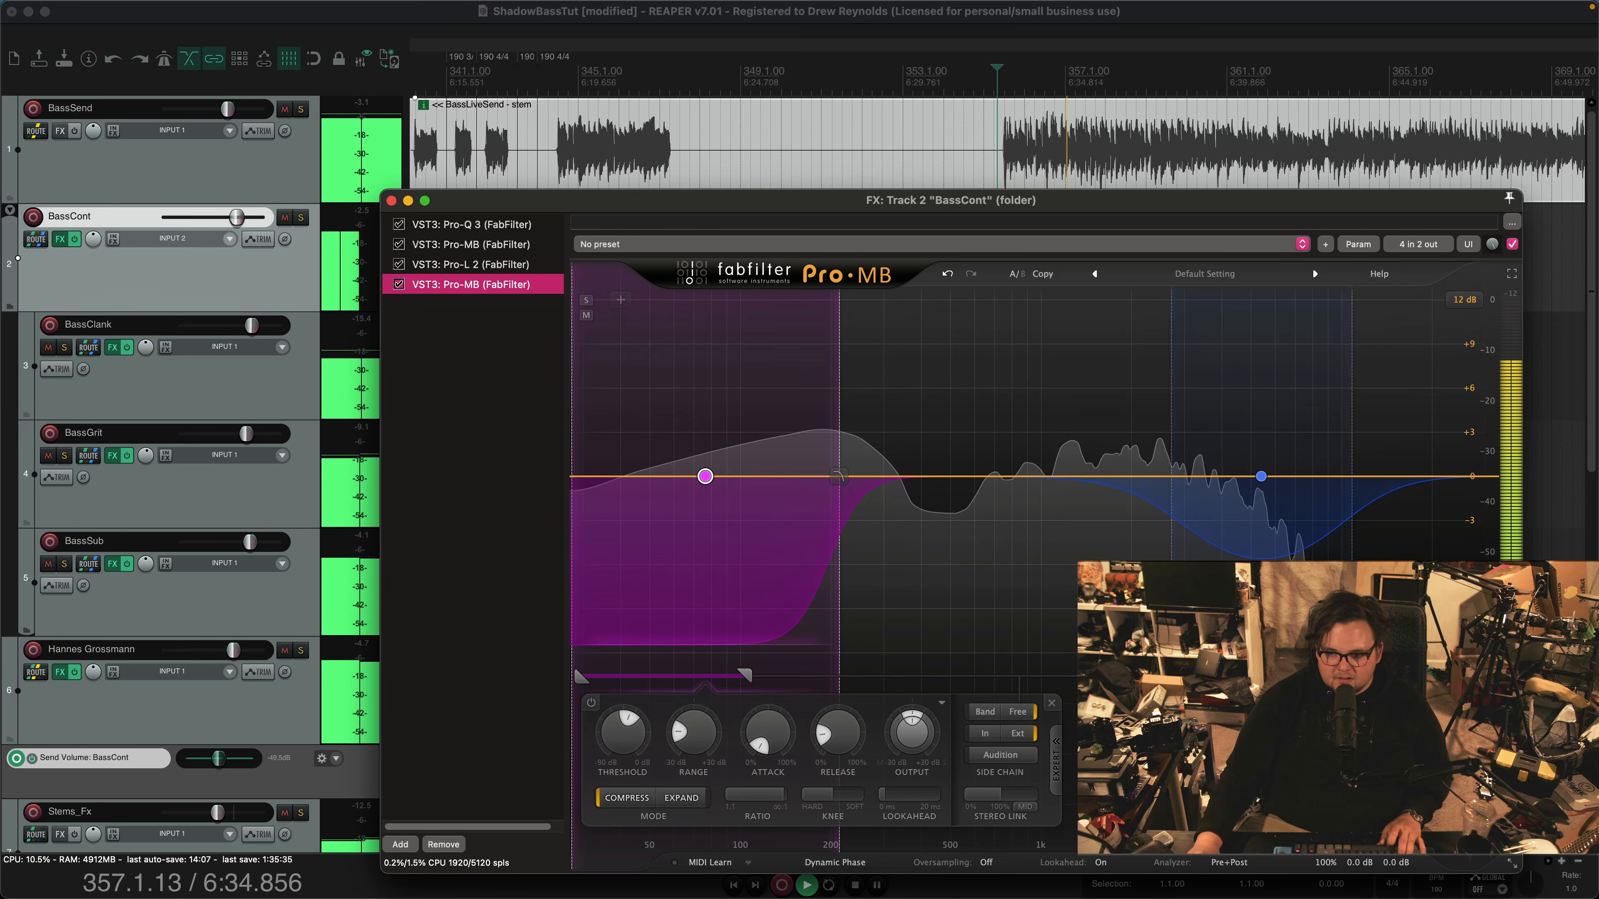
key(space)
key(f)
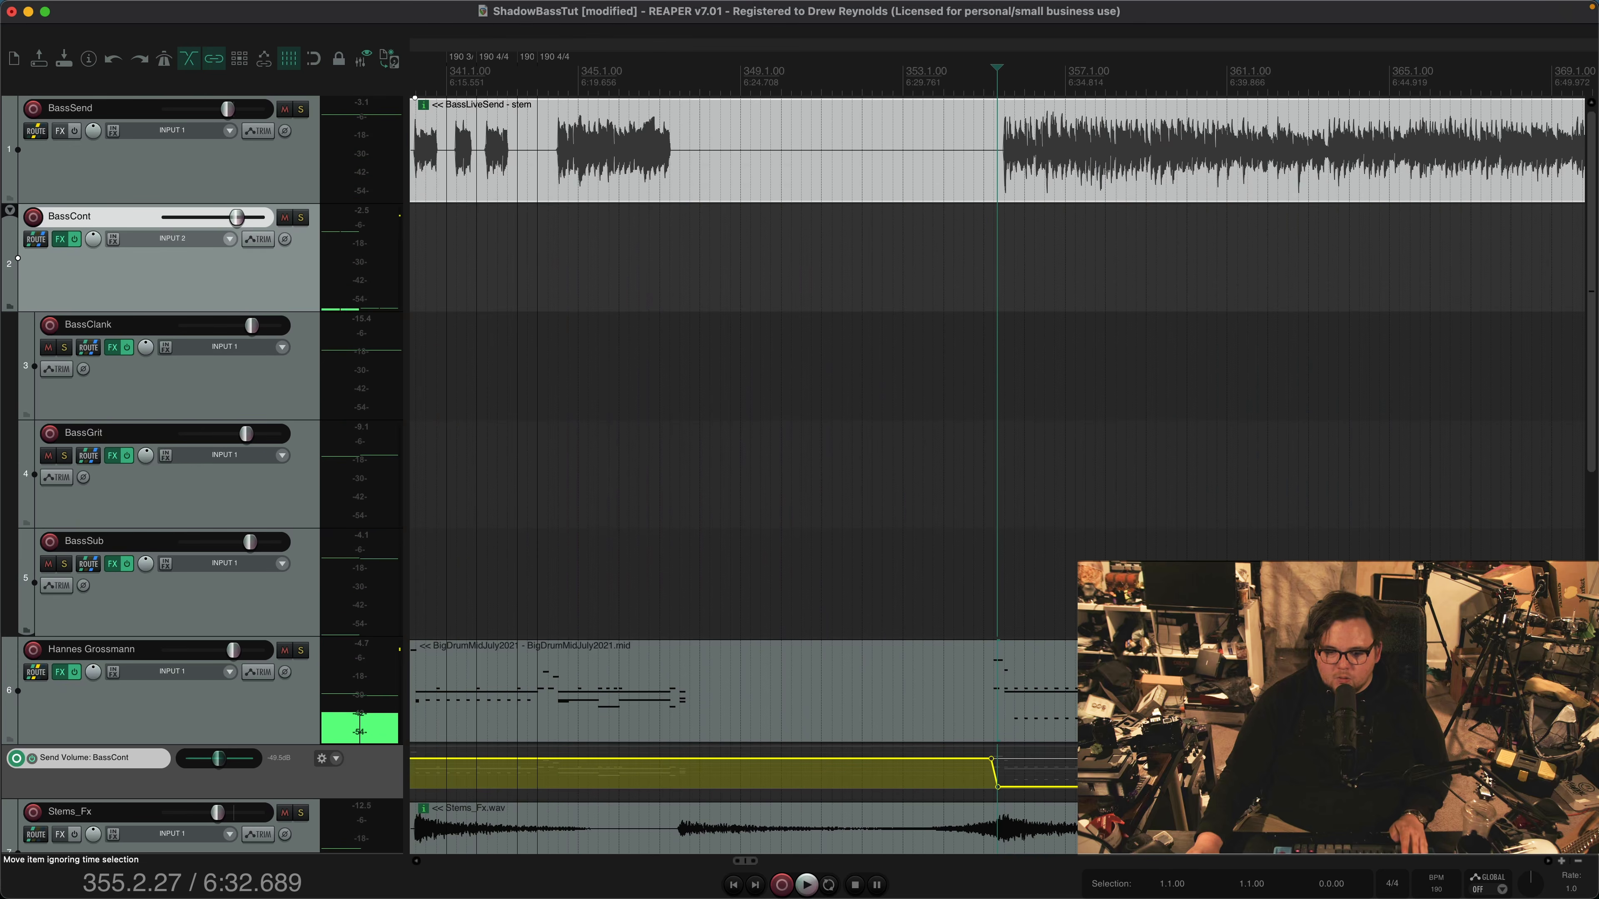
Raise the BassCont send envelope after bar 355 to about -14 dB and audition the passage through the second Pro-MB
drag(1093, 788, 1092, 772)
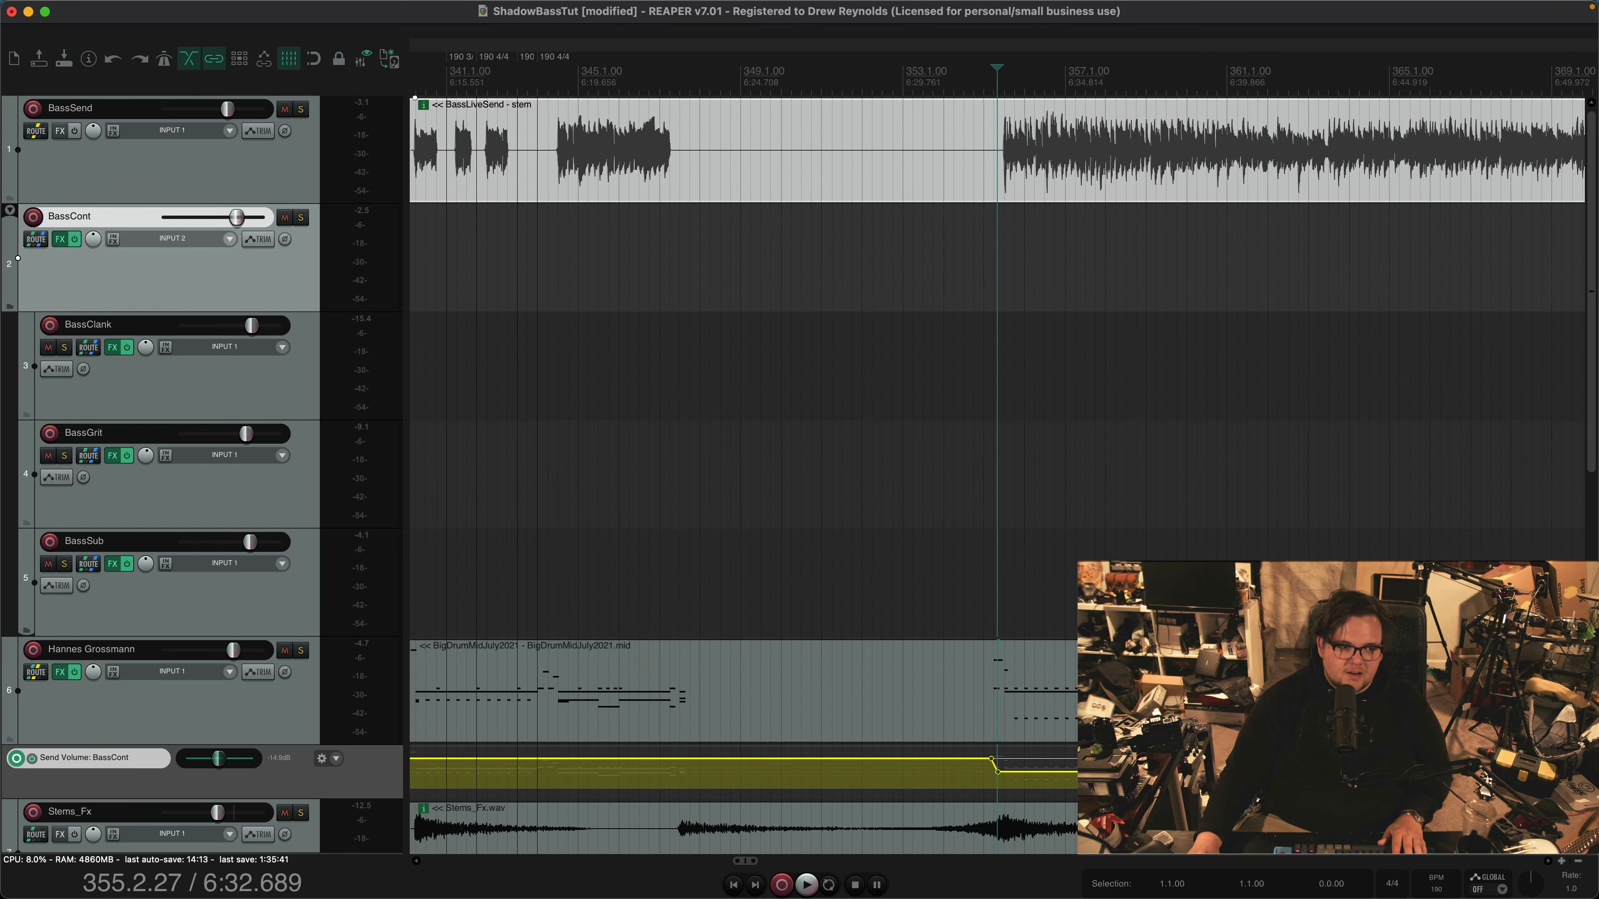
key(f)
key(space)
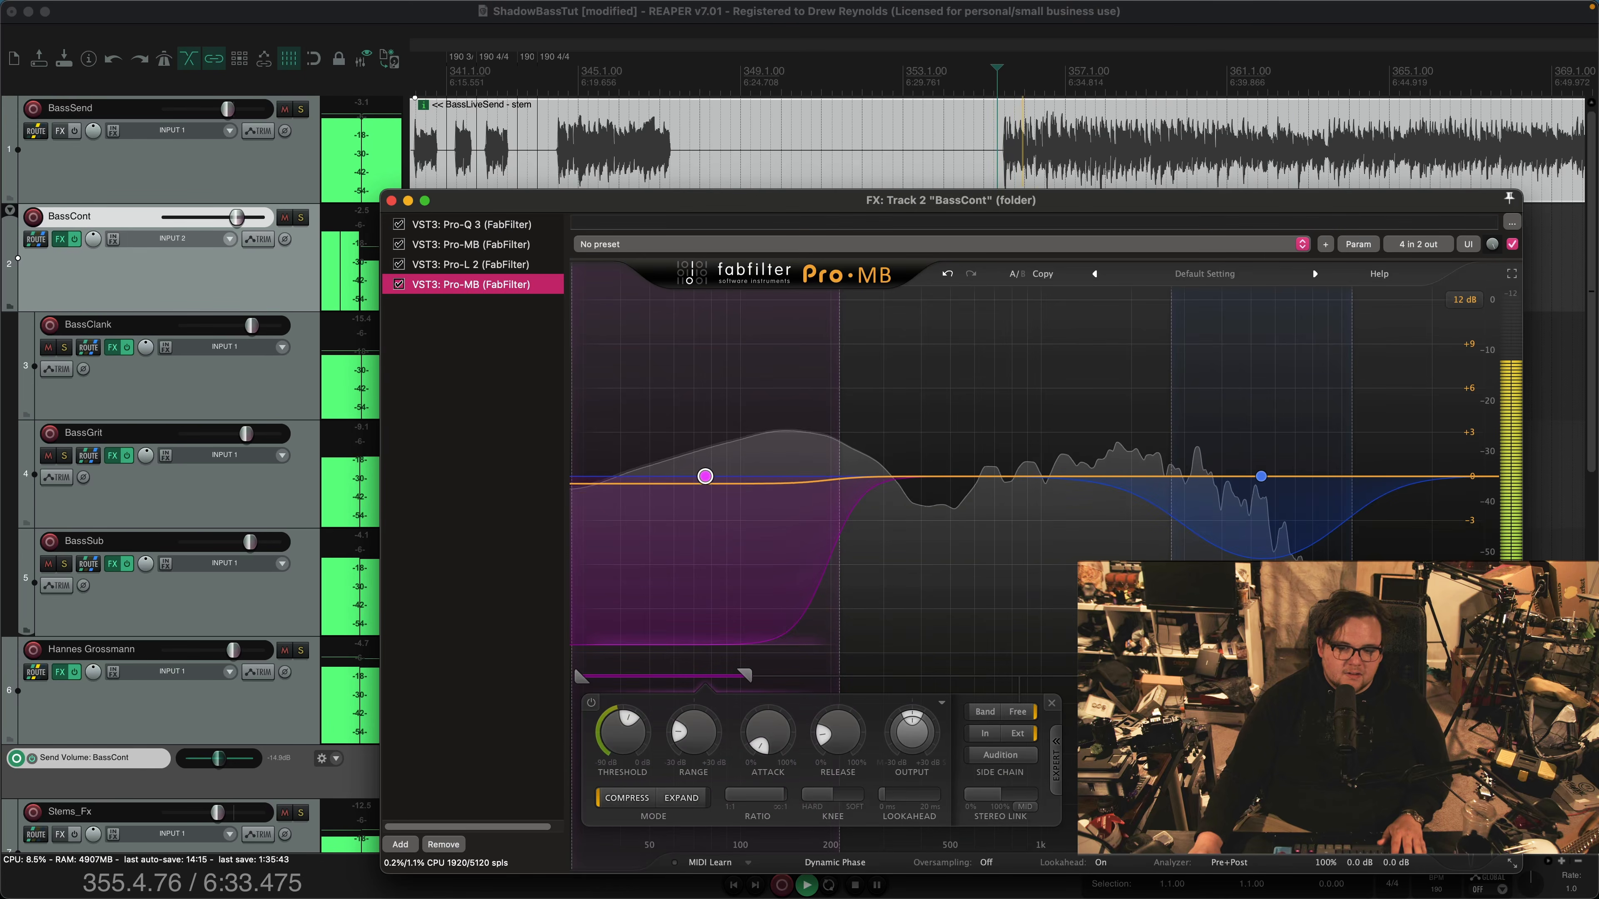
key(space)
key(f)
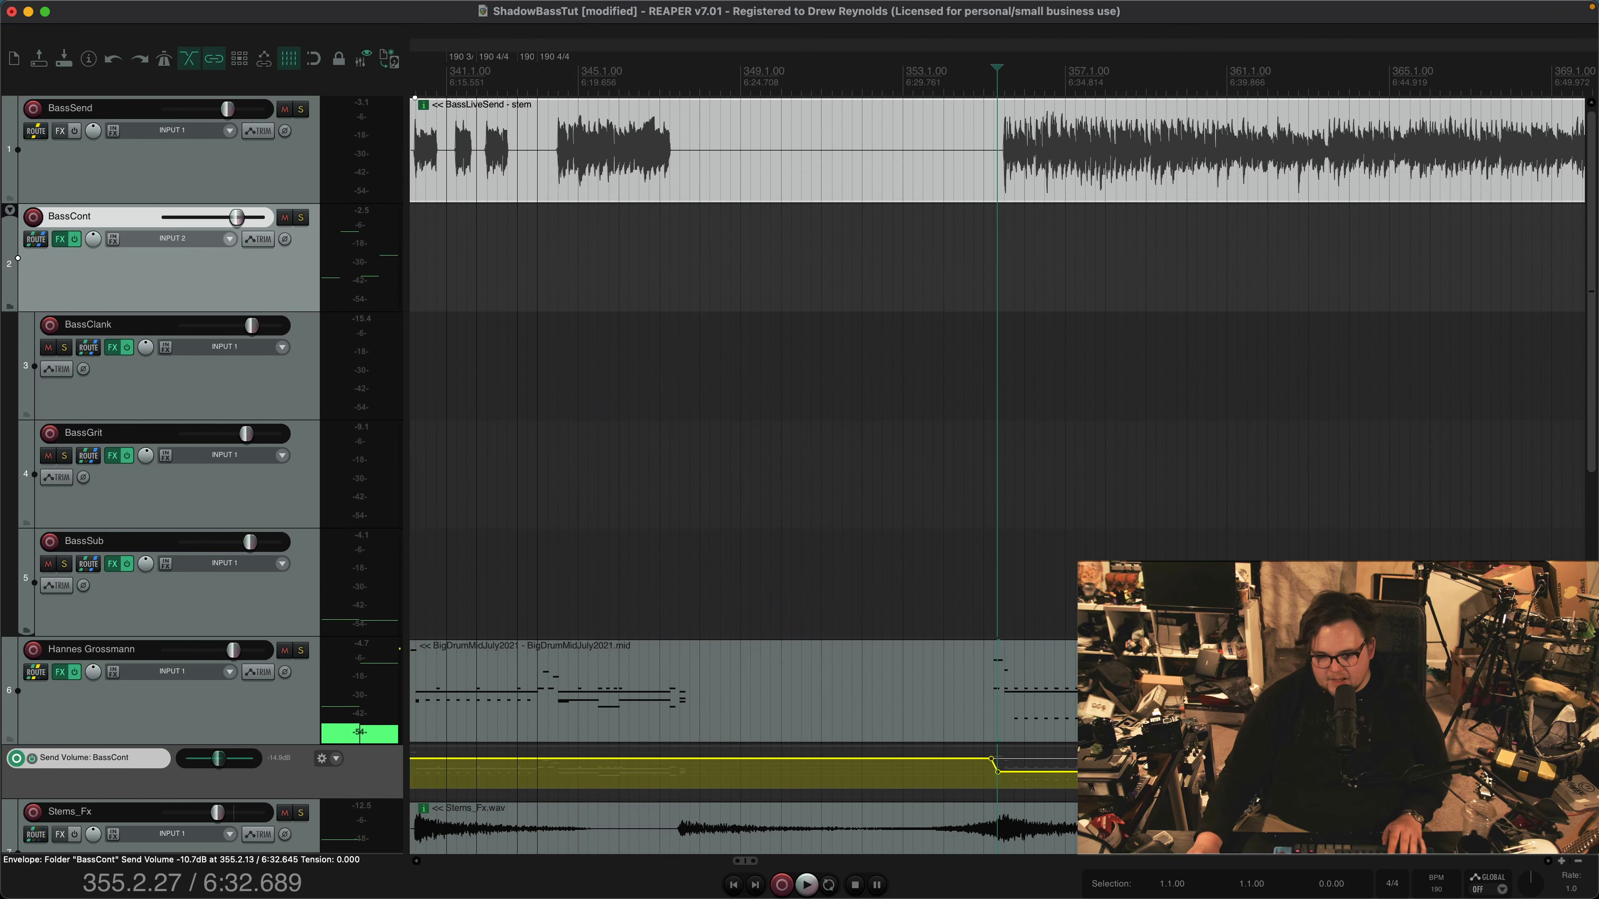